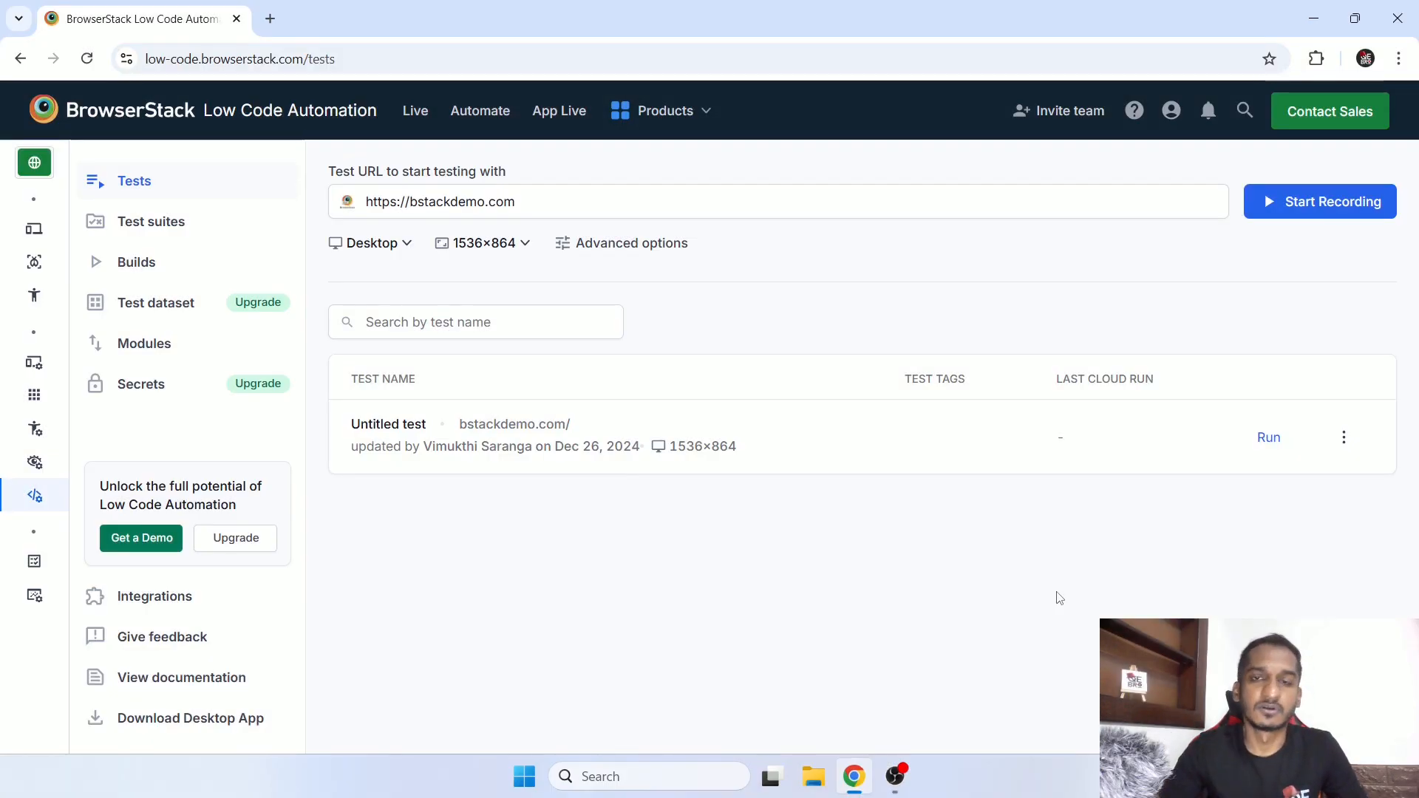
Go to Test Management and open the QeBro project
mouse_move(14, 513)
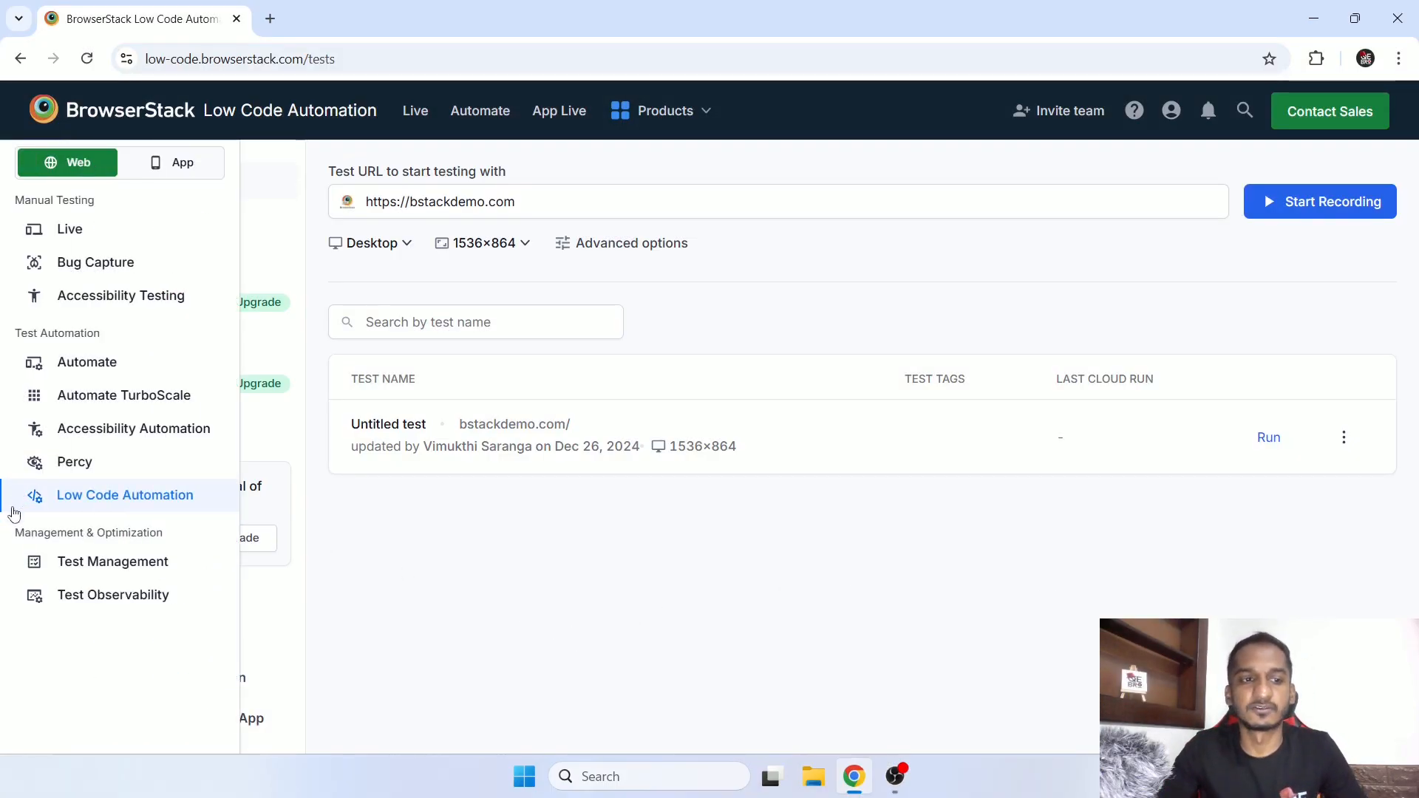
left_click(83, 569)
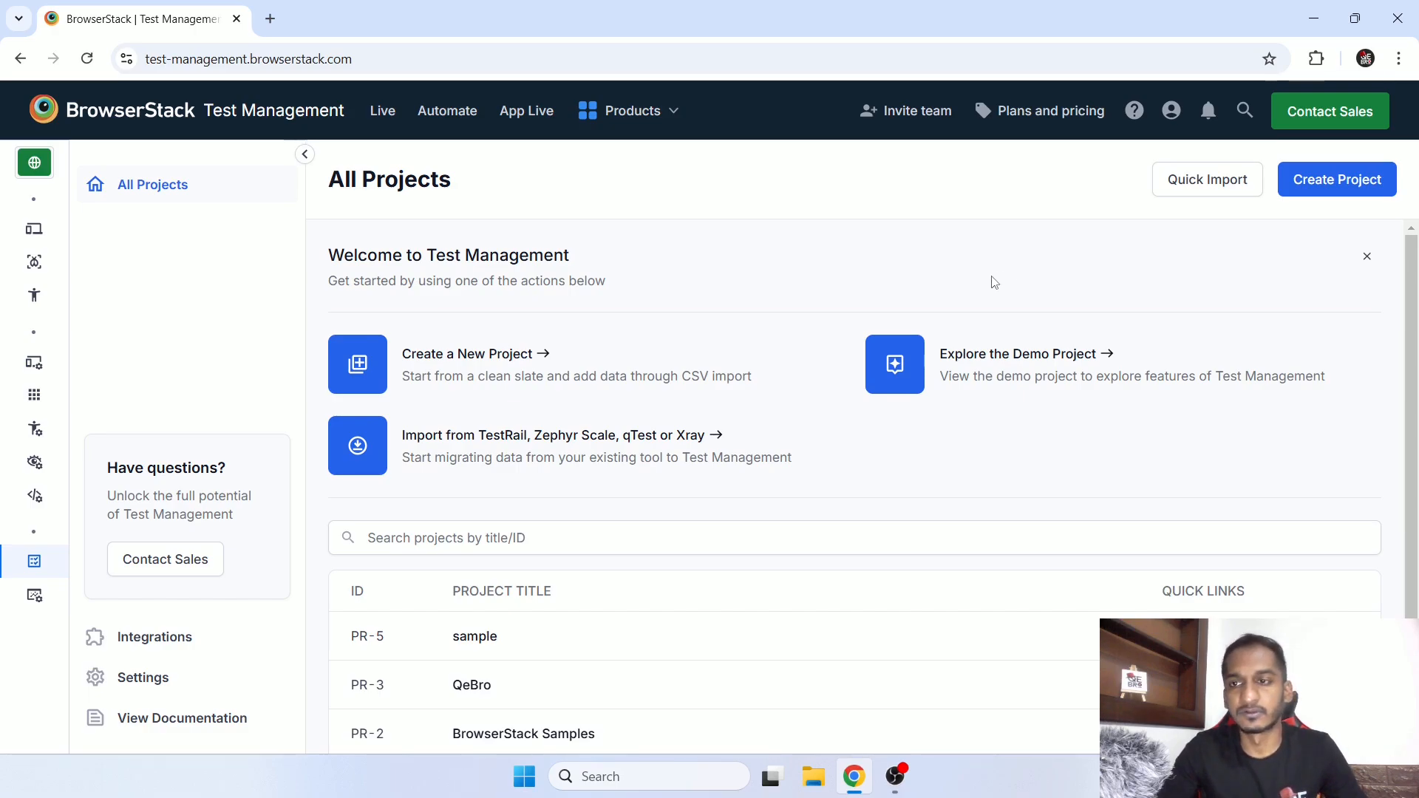
scroll(995, 284, "down", 2)
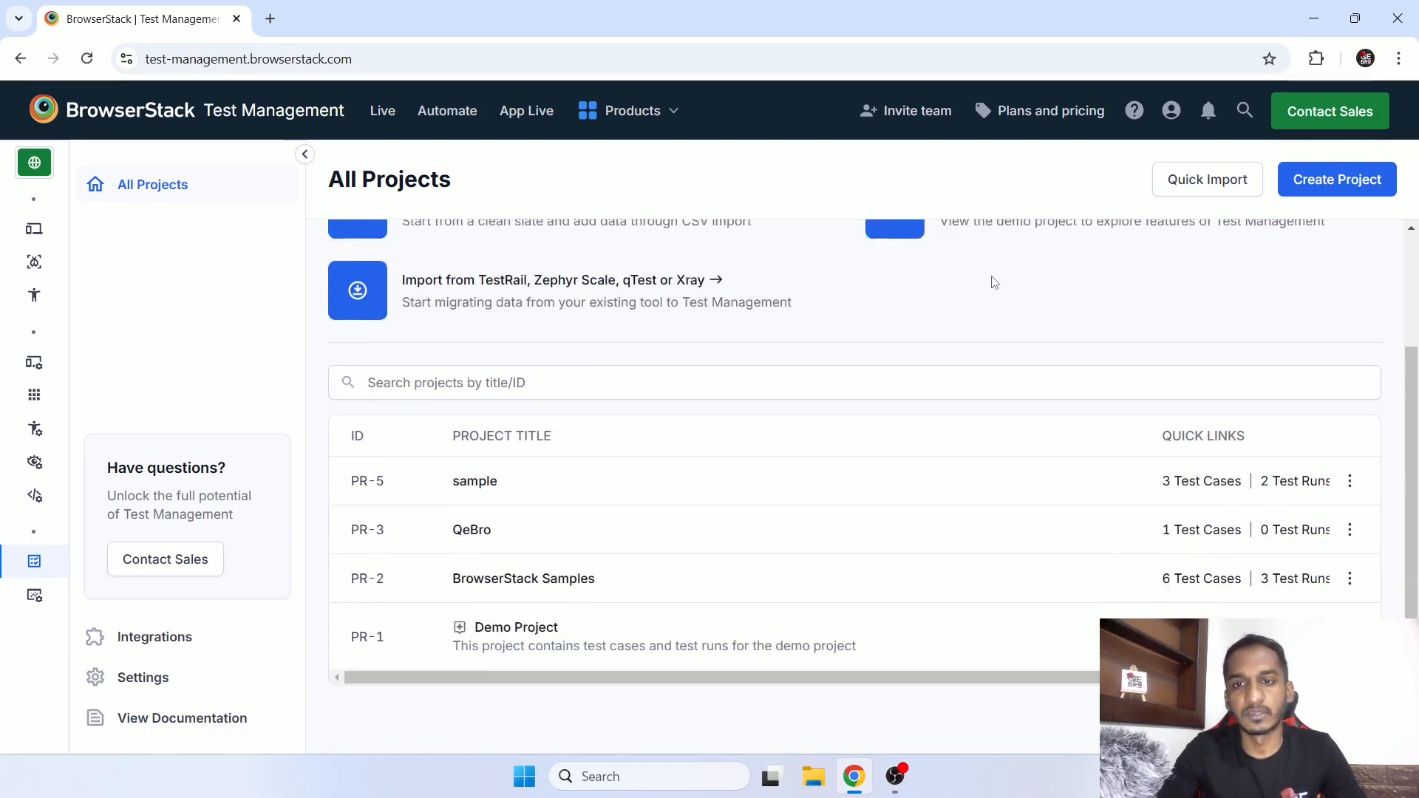
scroll(995, 283, "up", 2)
scroll(744, 451, "down", 2)
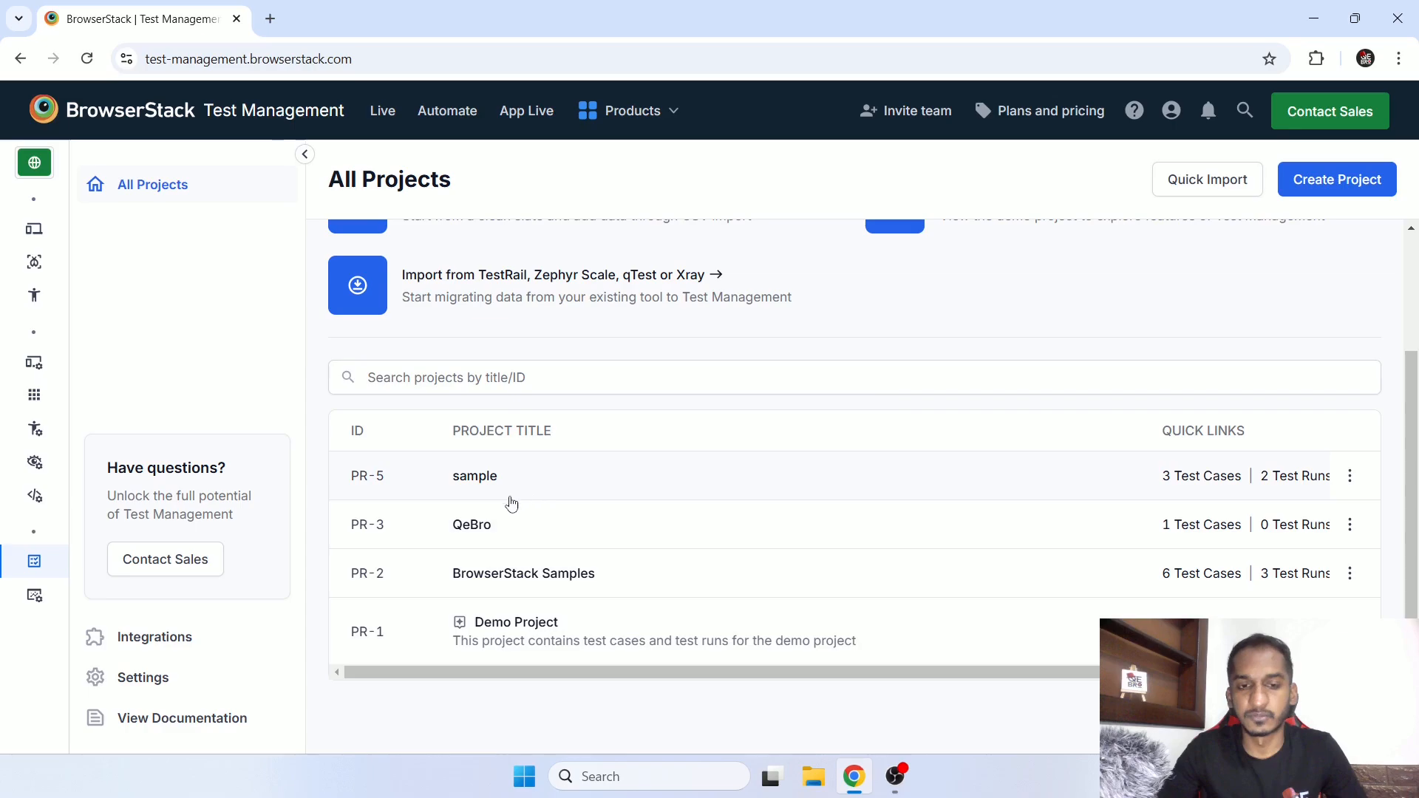
left_click(480, 533)
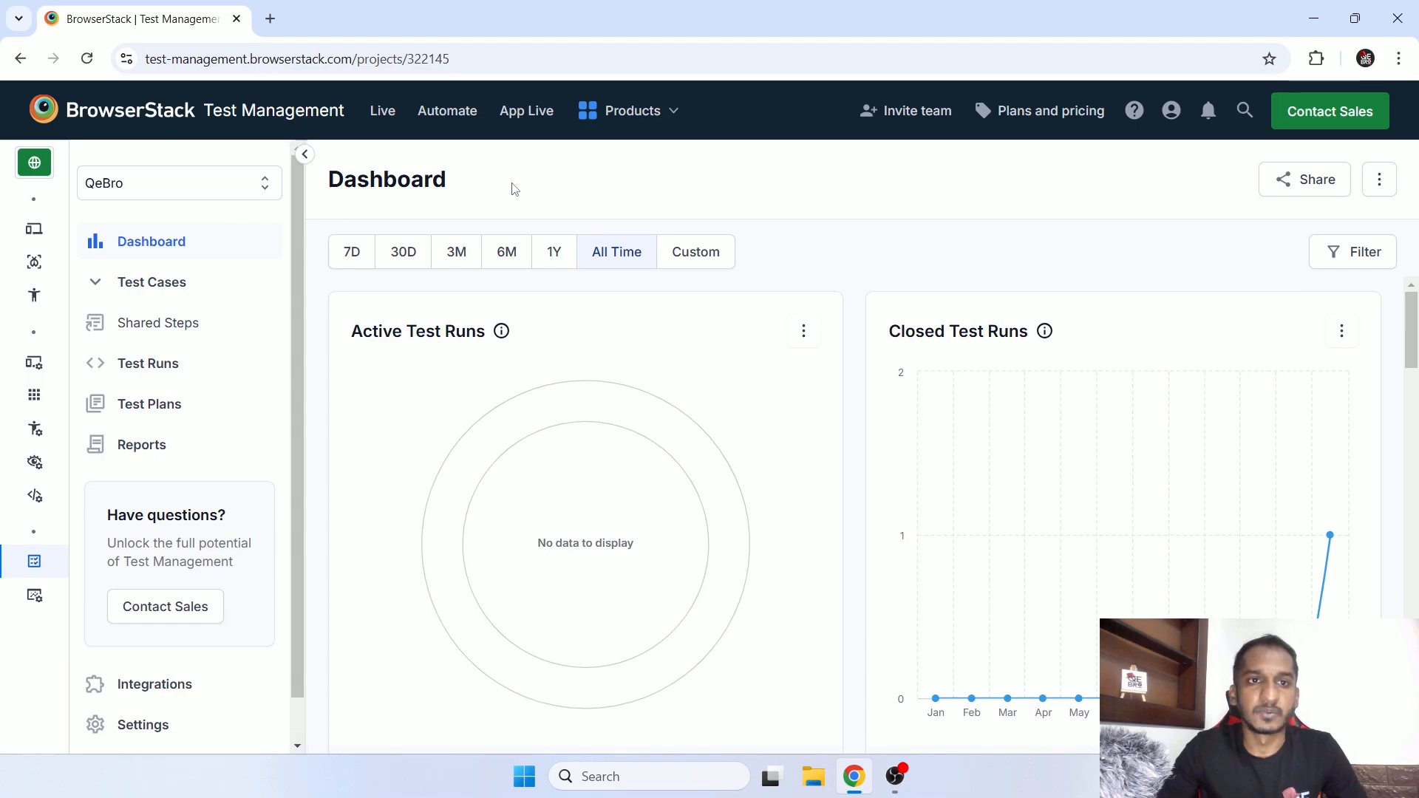
Show the project's test cases and open the AI test case generator for the Functional folder
left_click(212, 292)
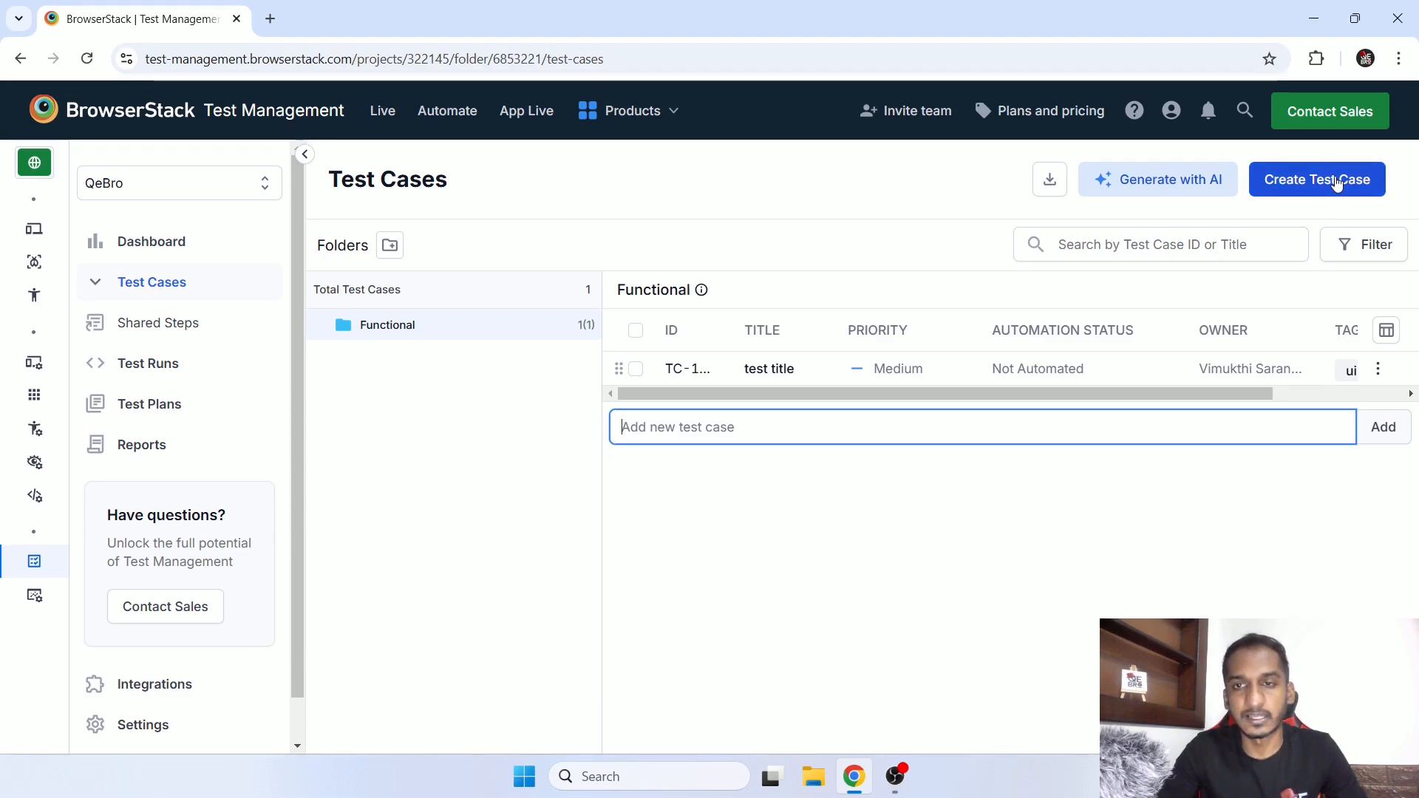
mouse_move(1159, 183)
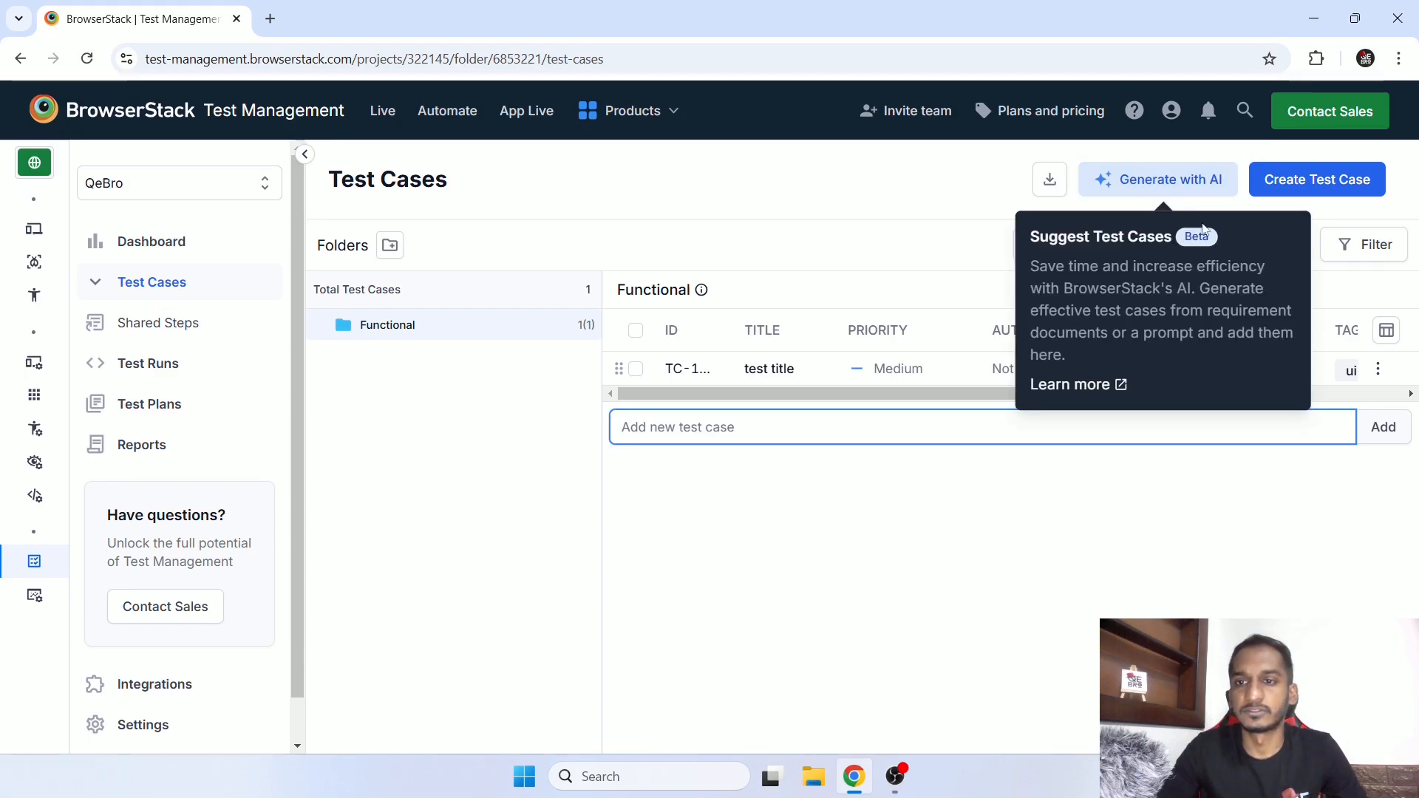
left_click(1165, 186)
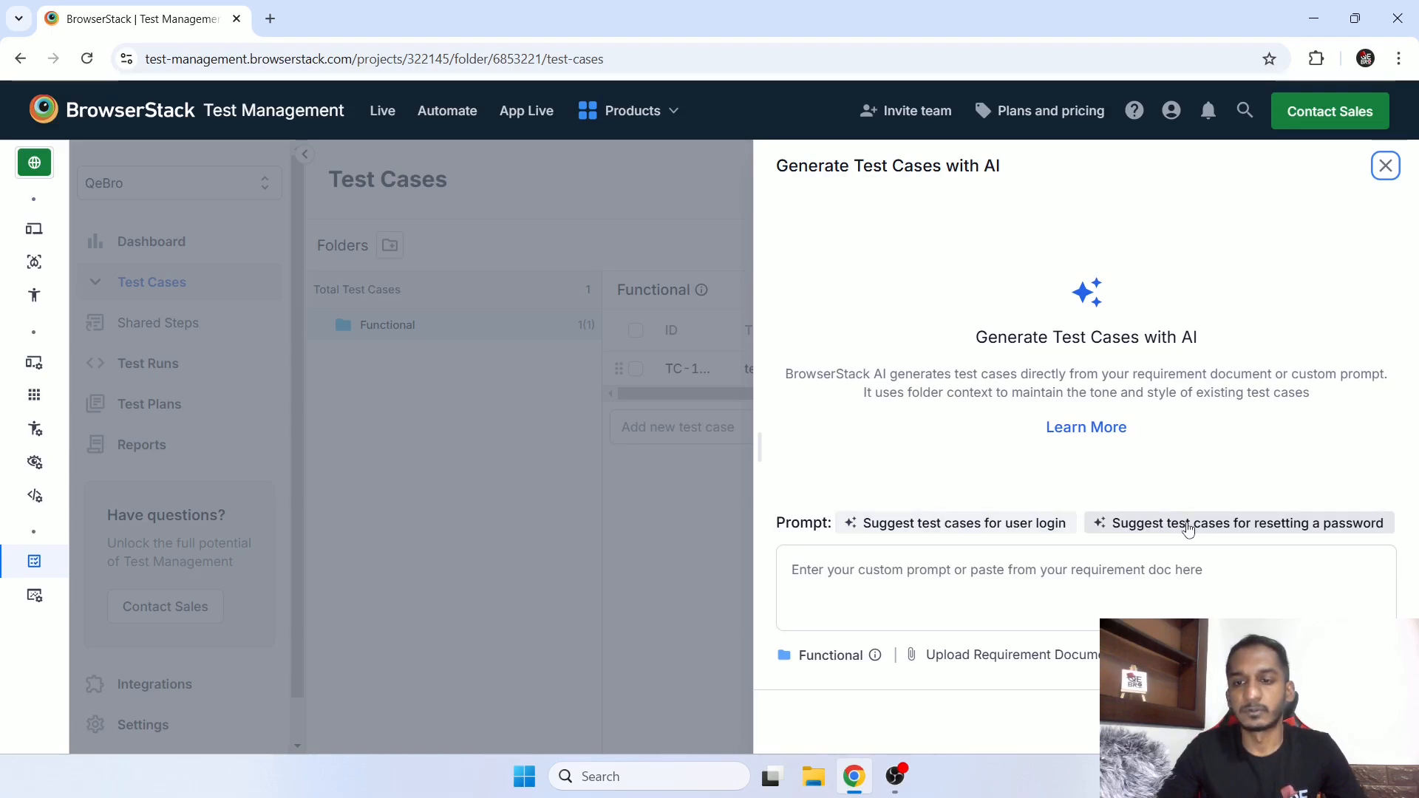
left_click(1009, 525)
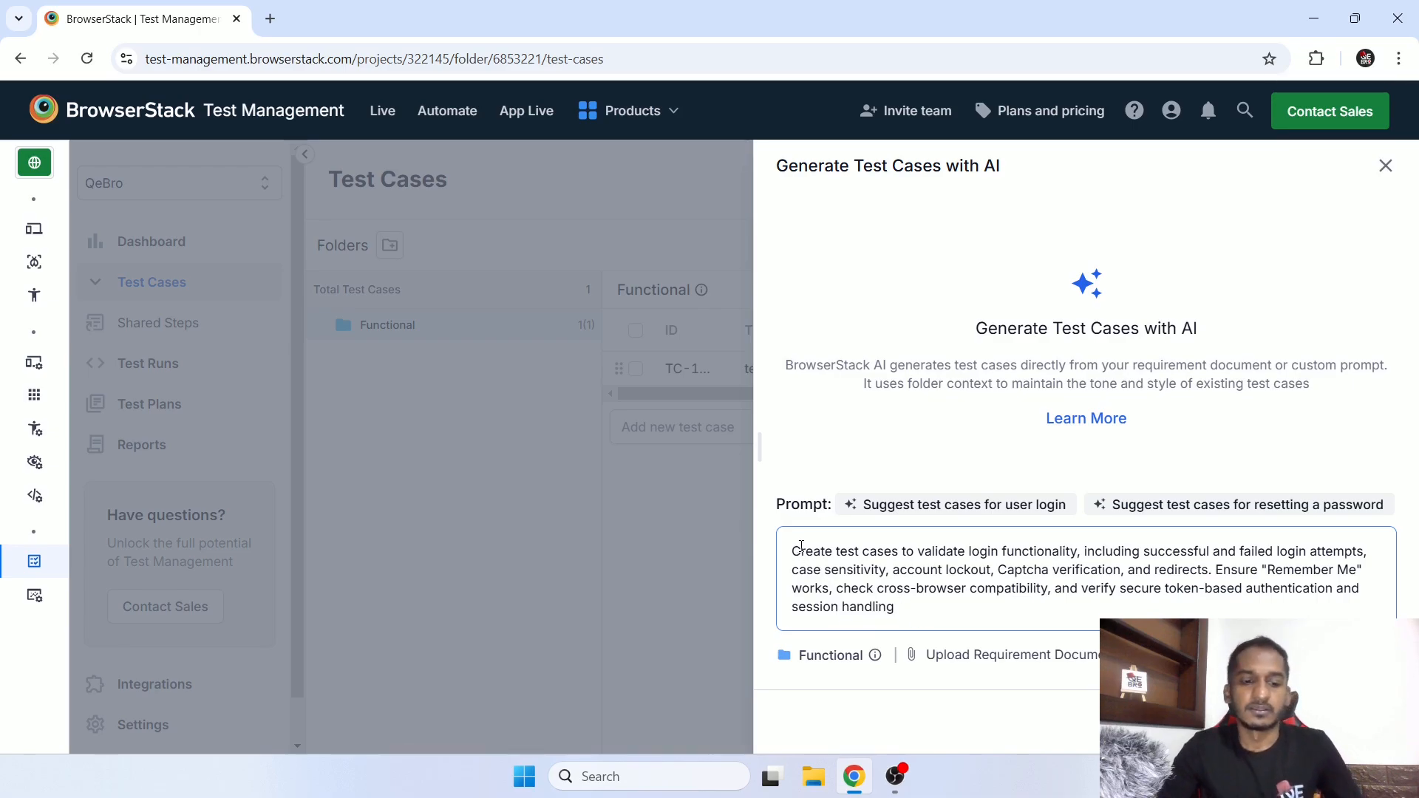
left_click(952, 510)
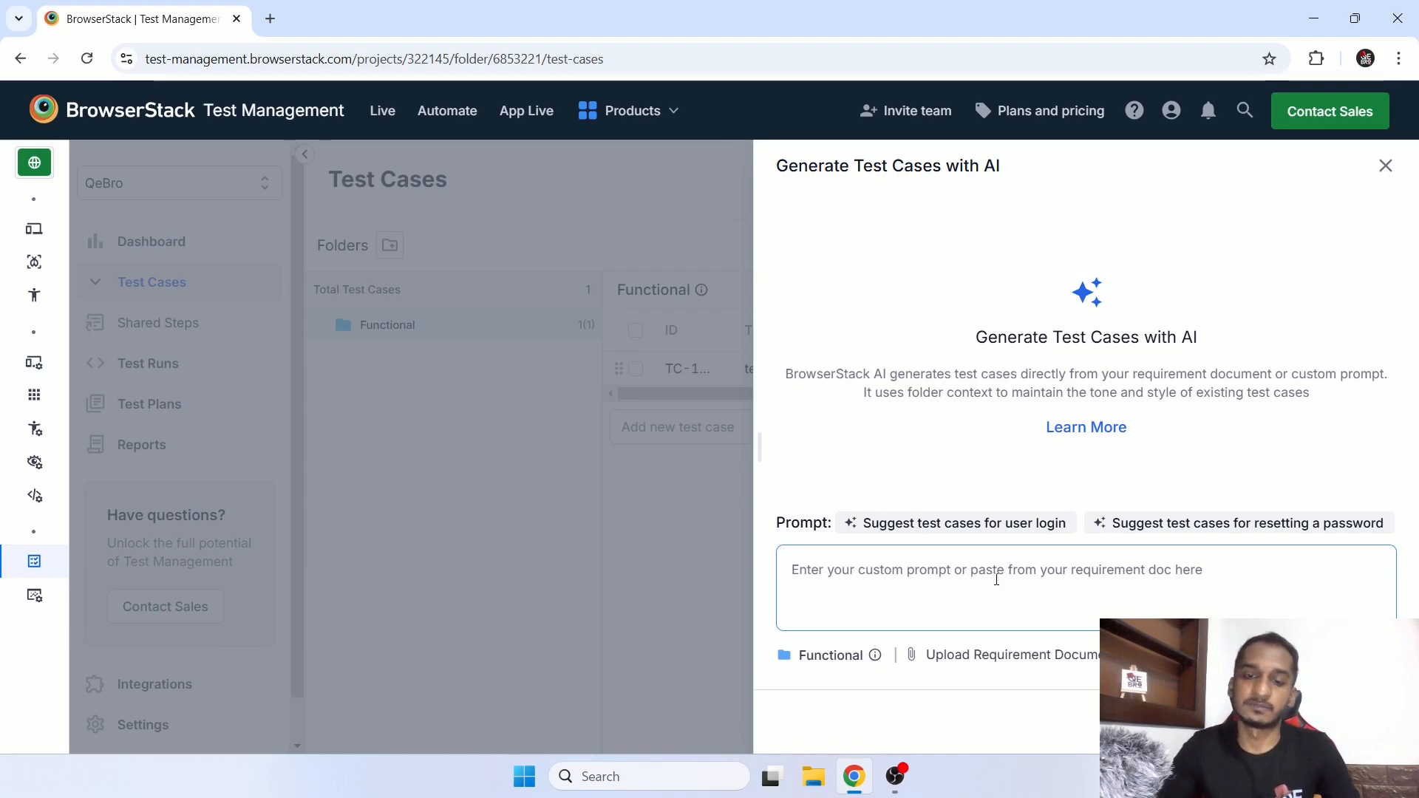
key("ctrl+v")
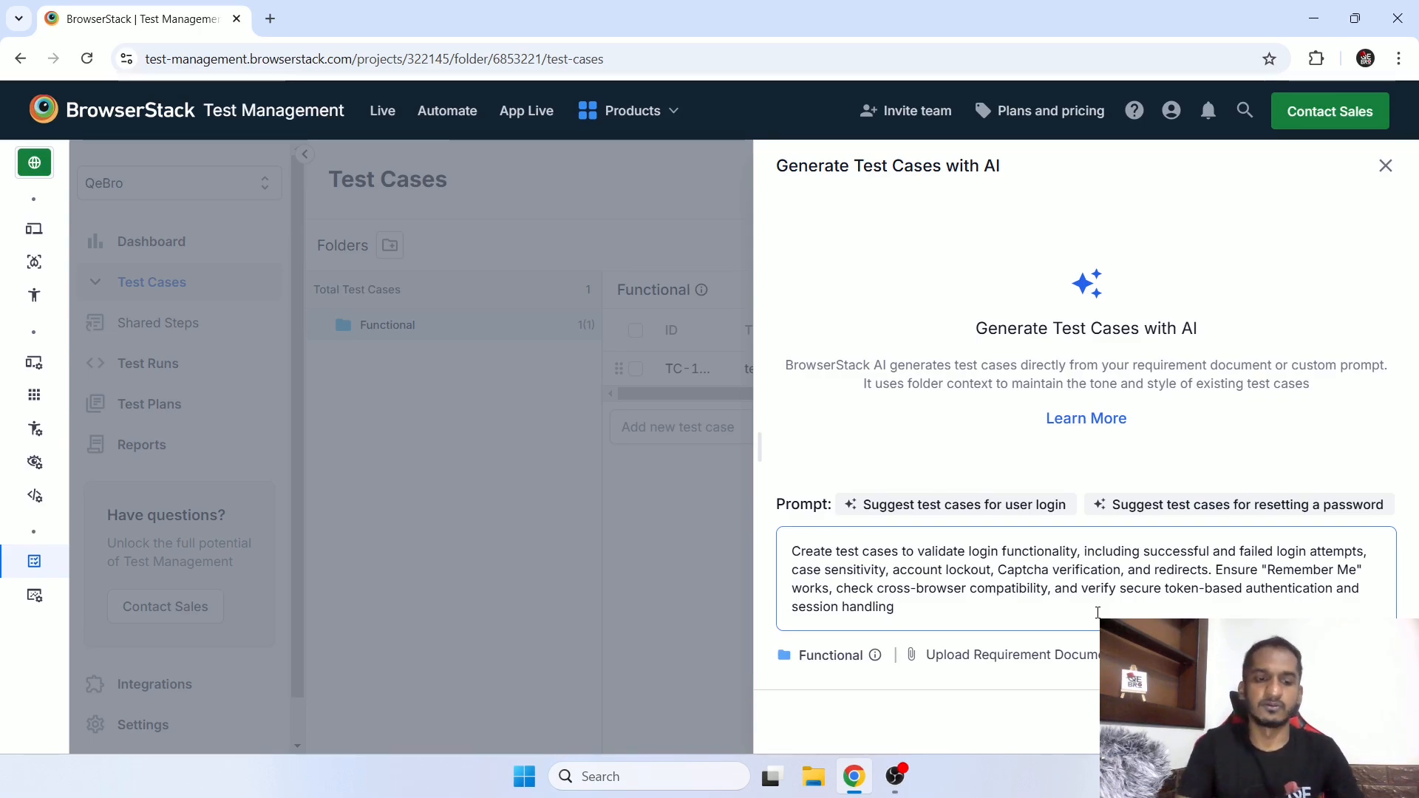
key("ctrl+a")
key("BackSpace")
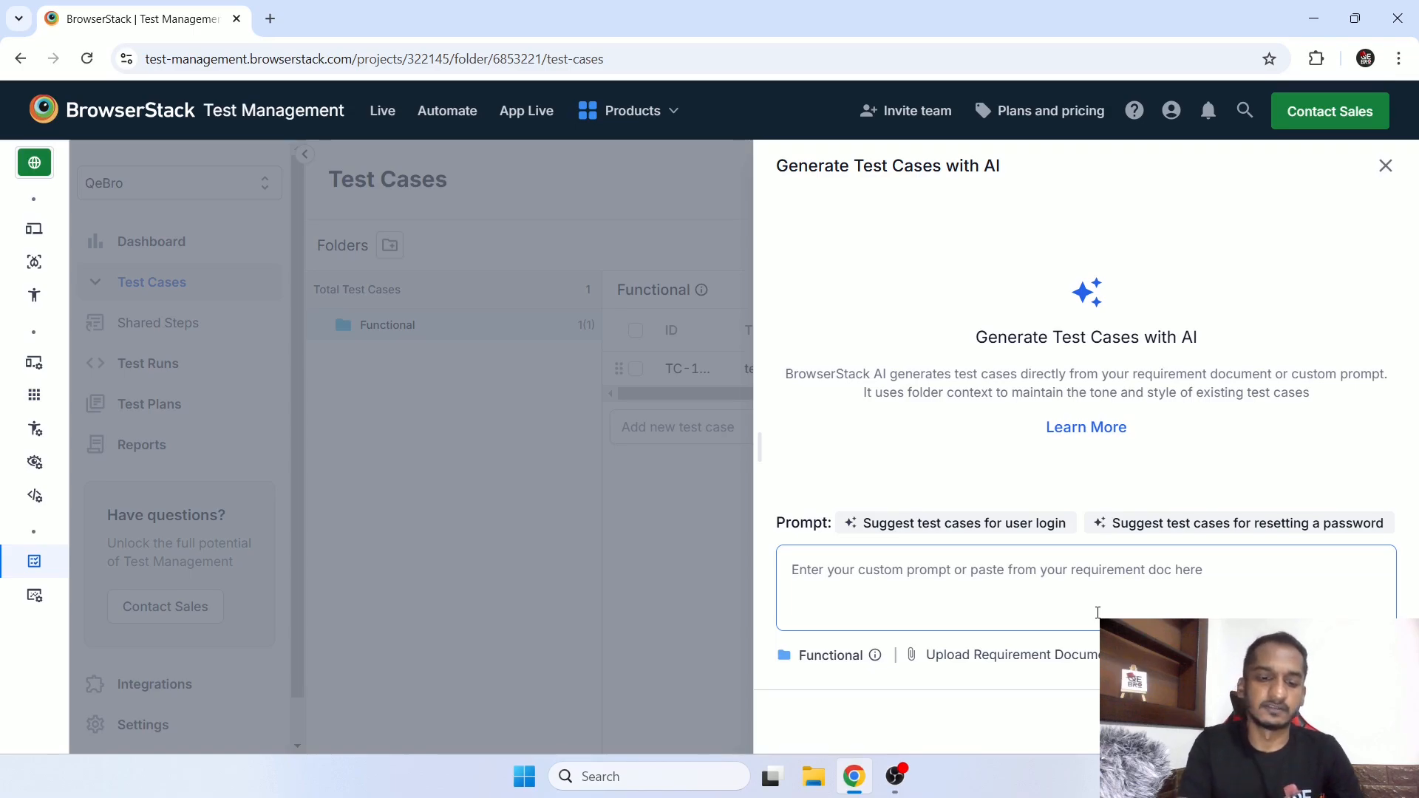
Generate AI test cases for the Functional folder using the prompt "generate test cases for user login"
type("generate ")
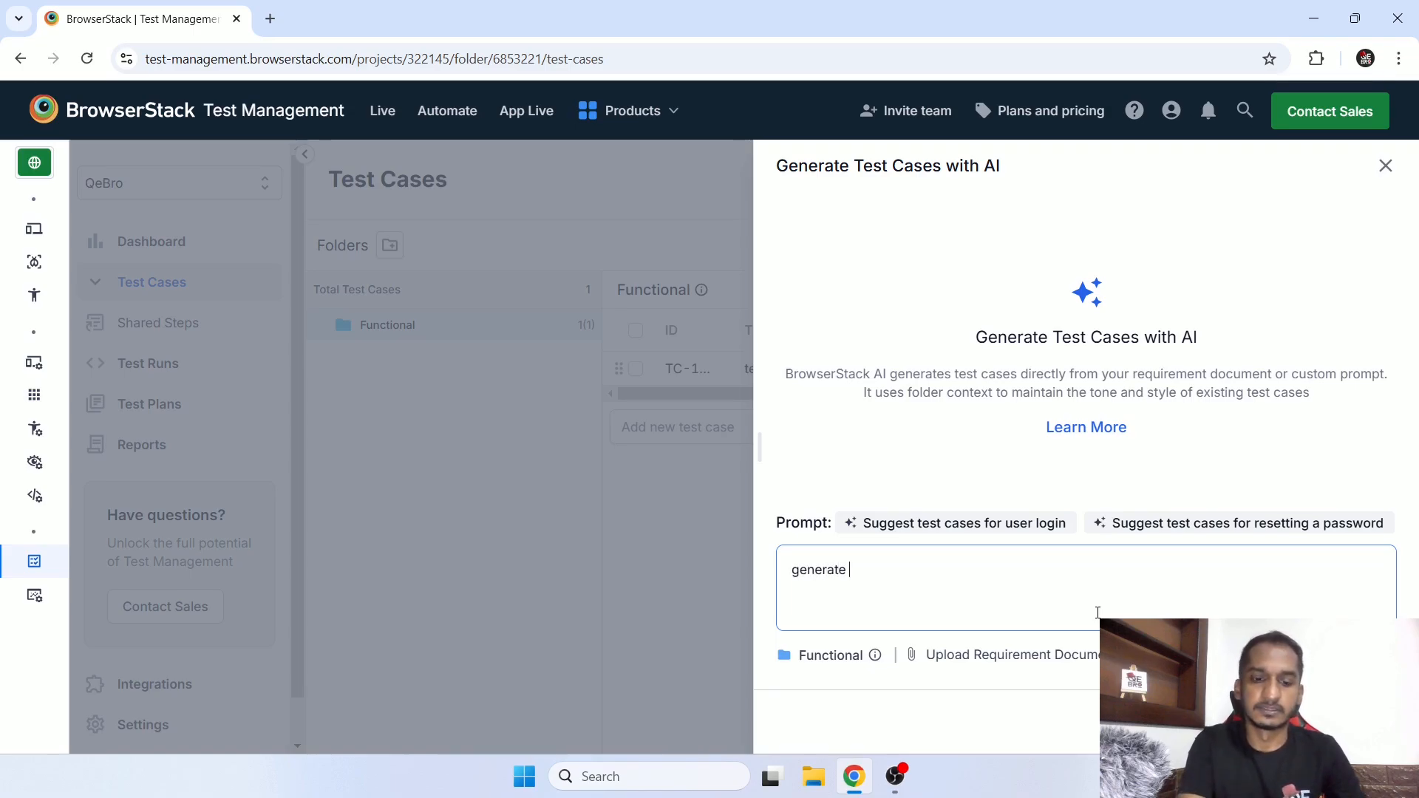
type("tests case")
key("BackSpace")
key("BackSpace")
key("BackSpace")
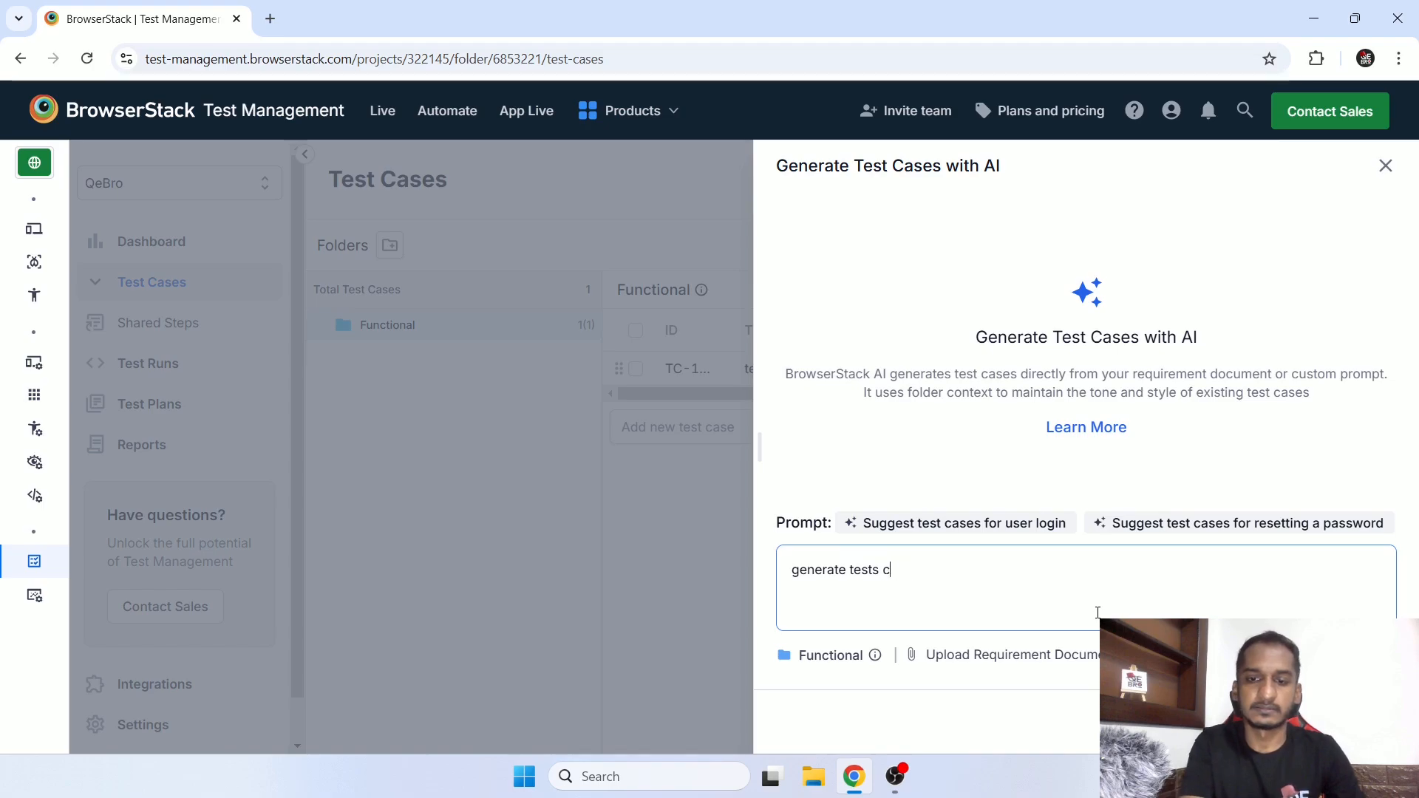
type("cases for")
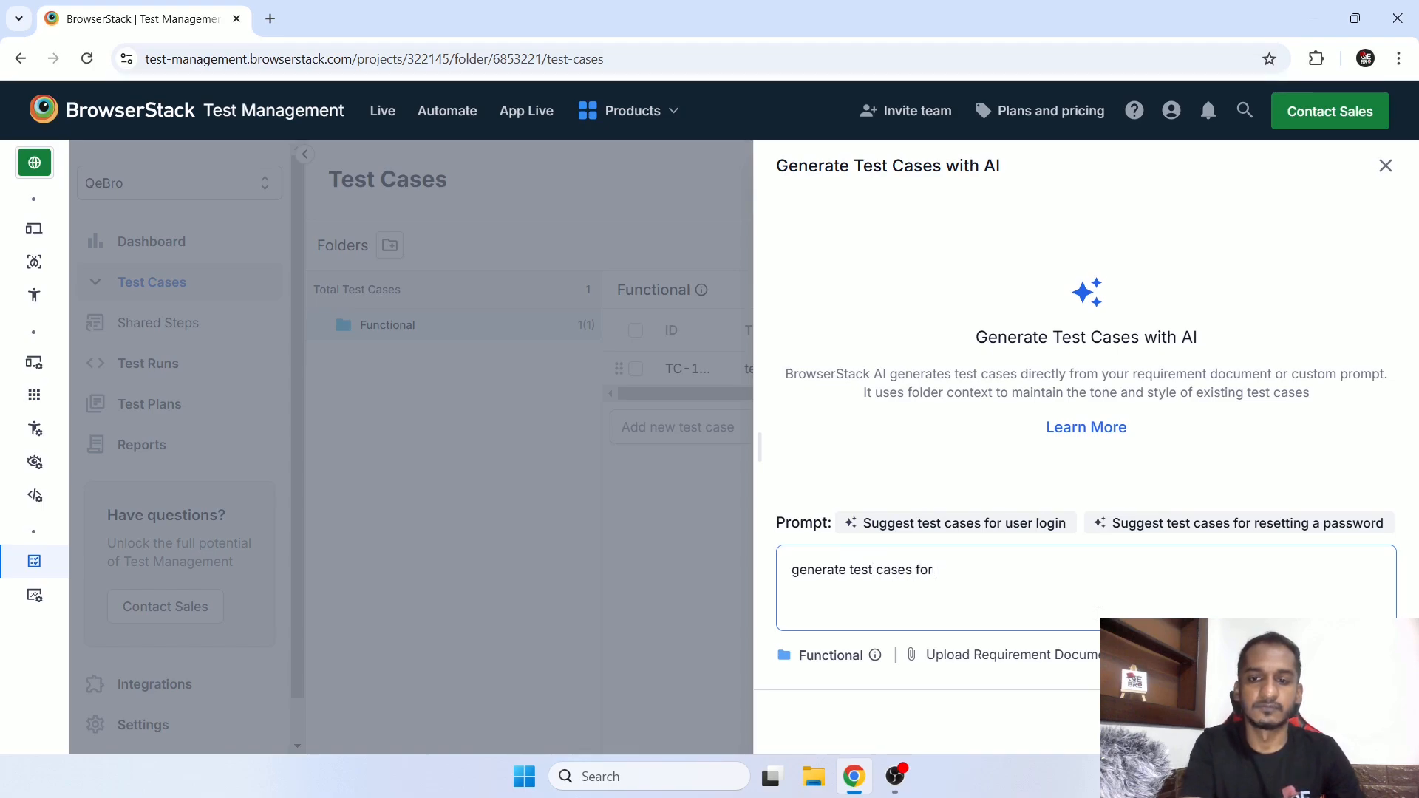
type(" user login")
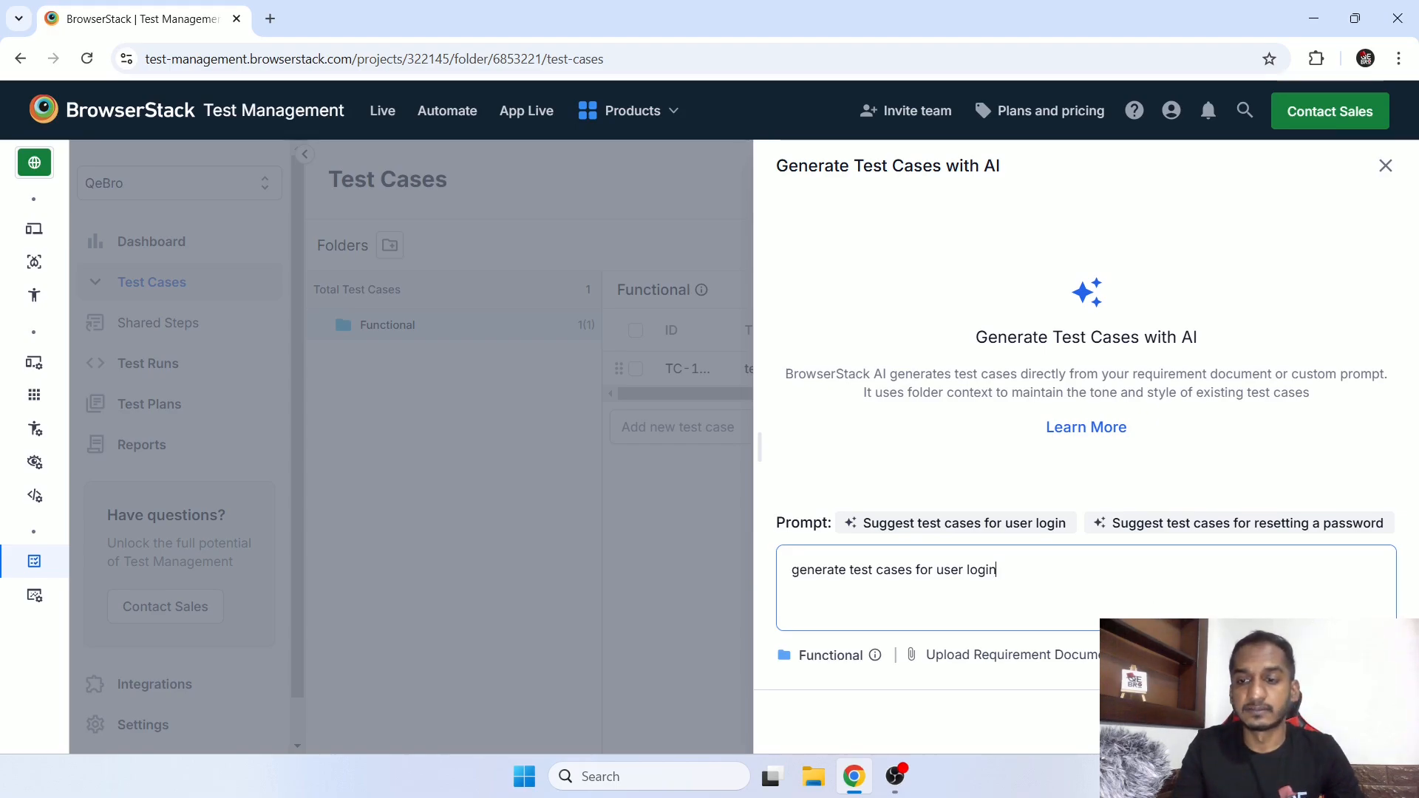
left_click(1356, 656)
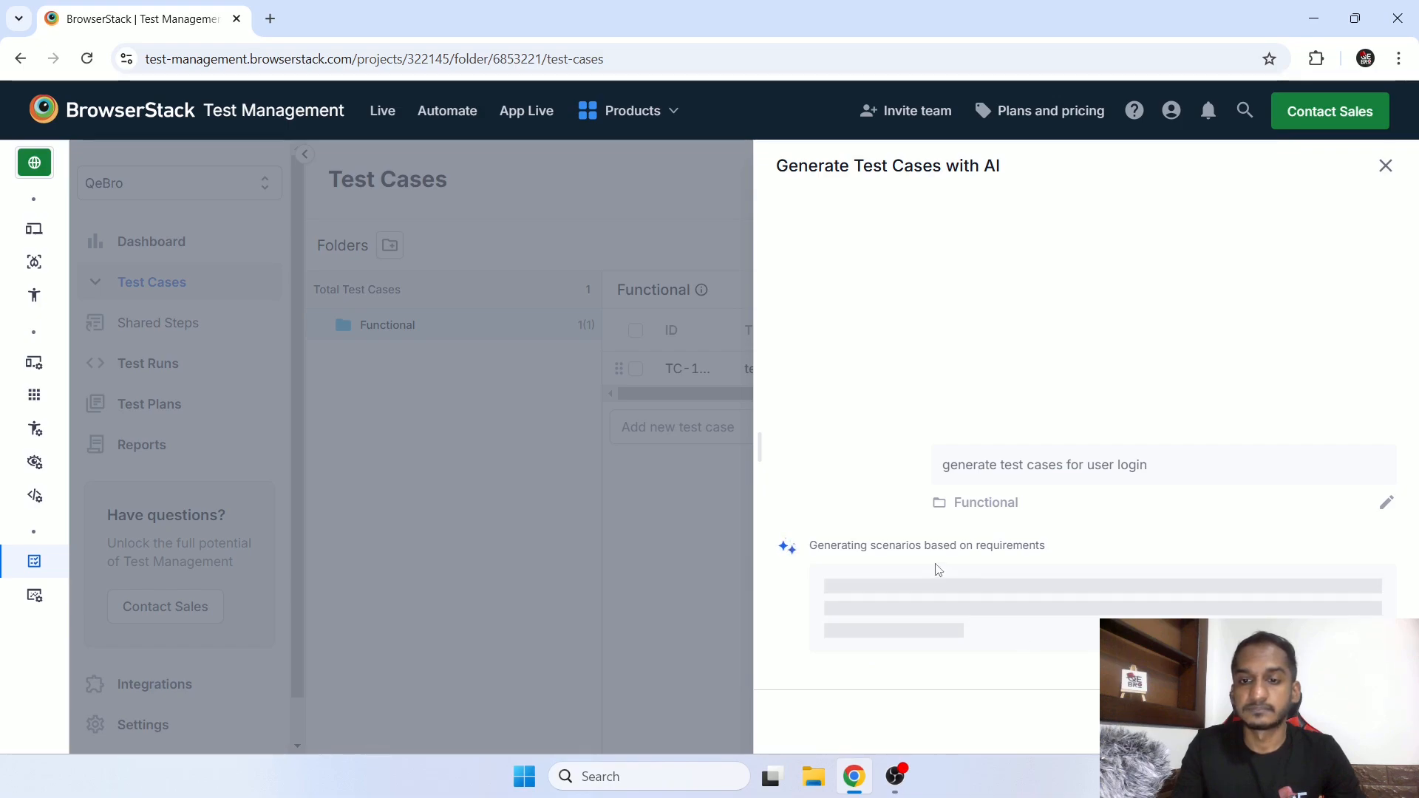
Examine the generated scenario list, the generation summary and the test cases suggested under Valid User Login
left_click_drag(813, 544, 1050, 548)
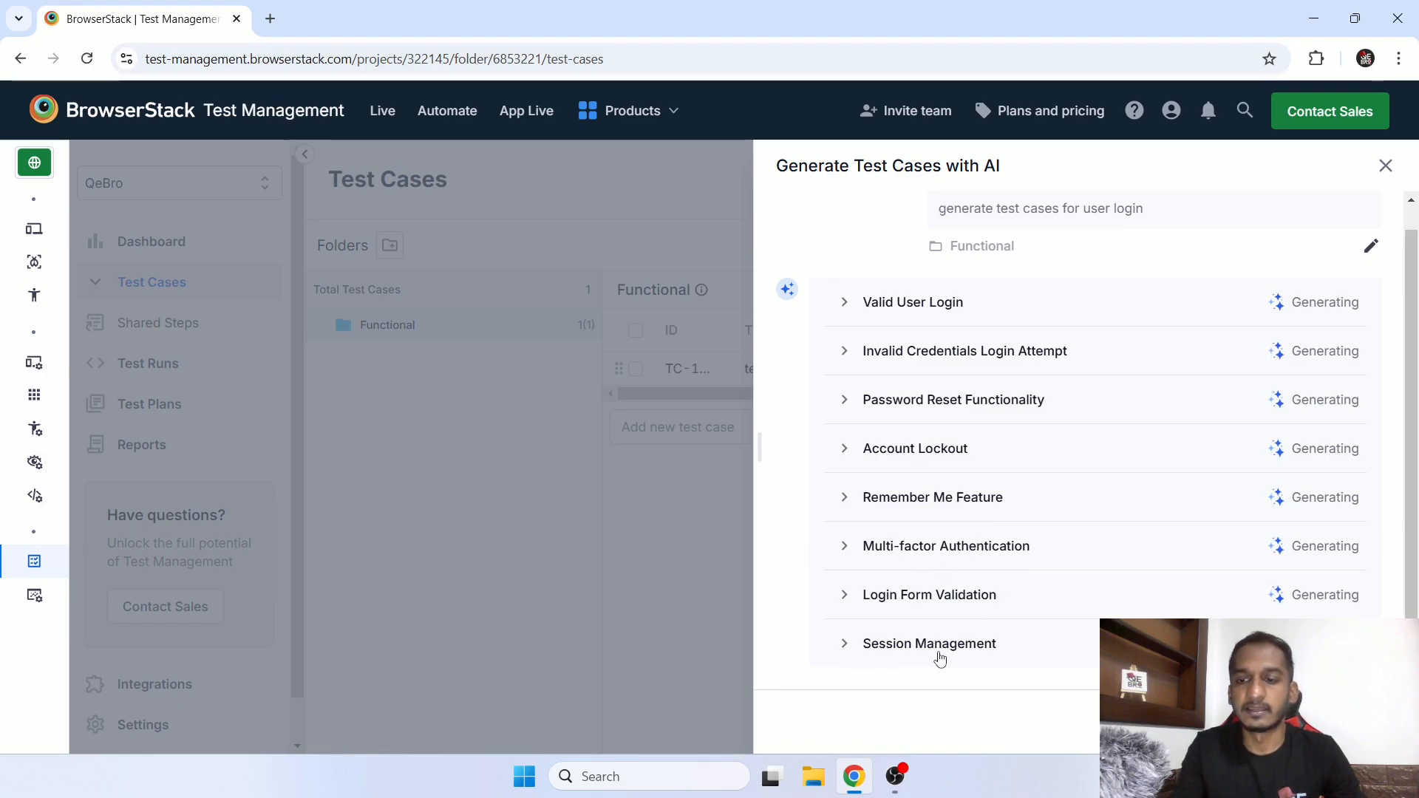
left_click(844, 303)
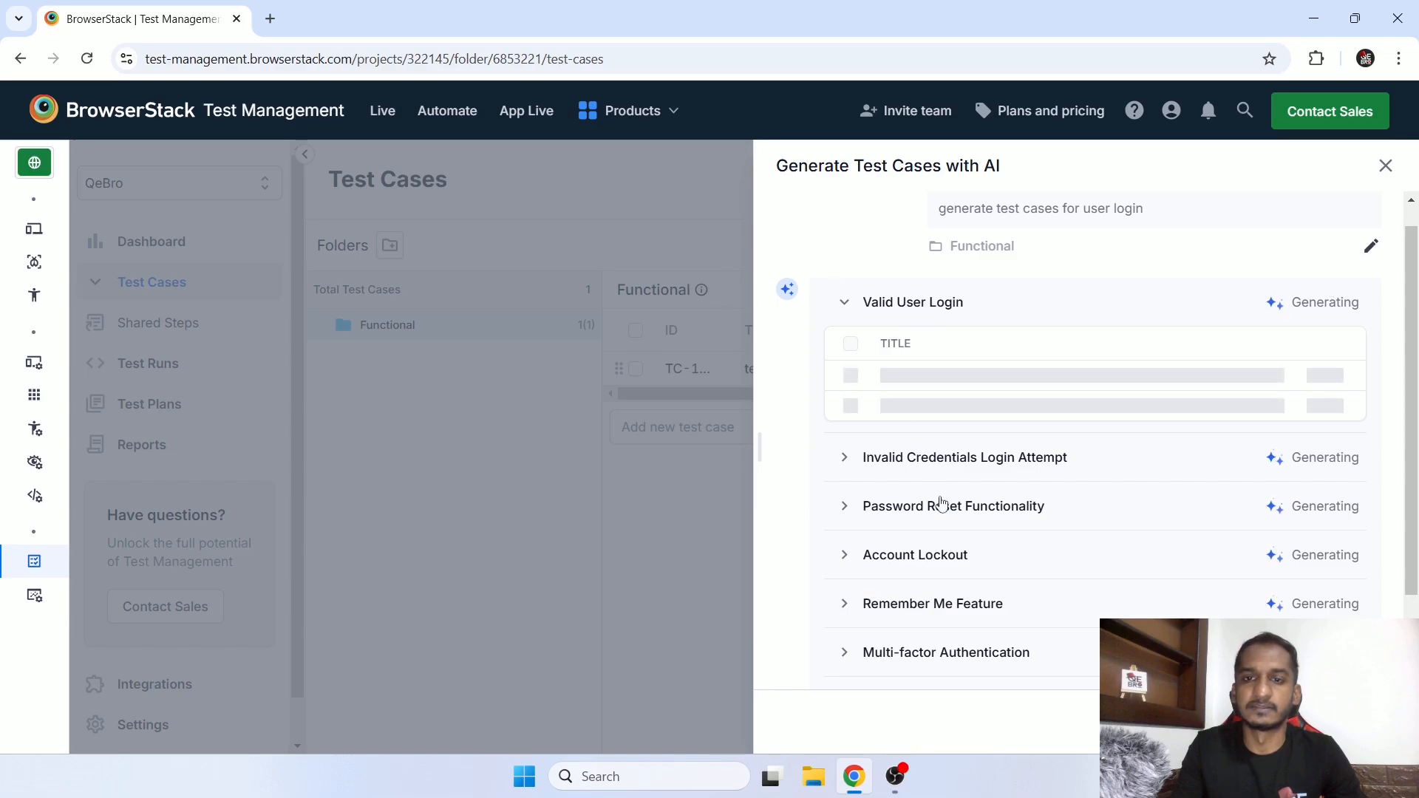
scroll(937, 503, "down", 2)
scroll(937, 503, "up", 2)
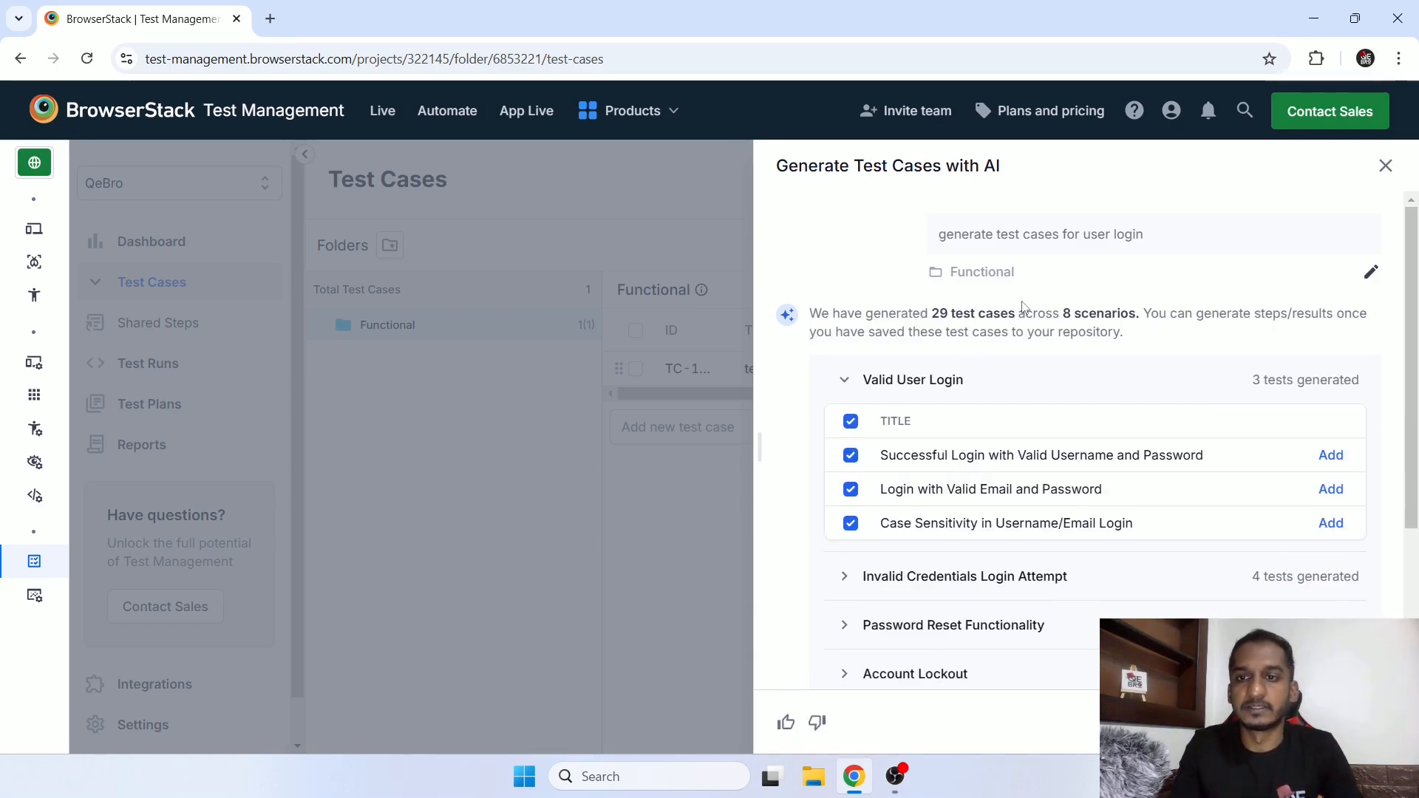
left_click_drag(1079, 310, 1135, 312)
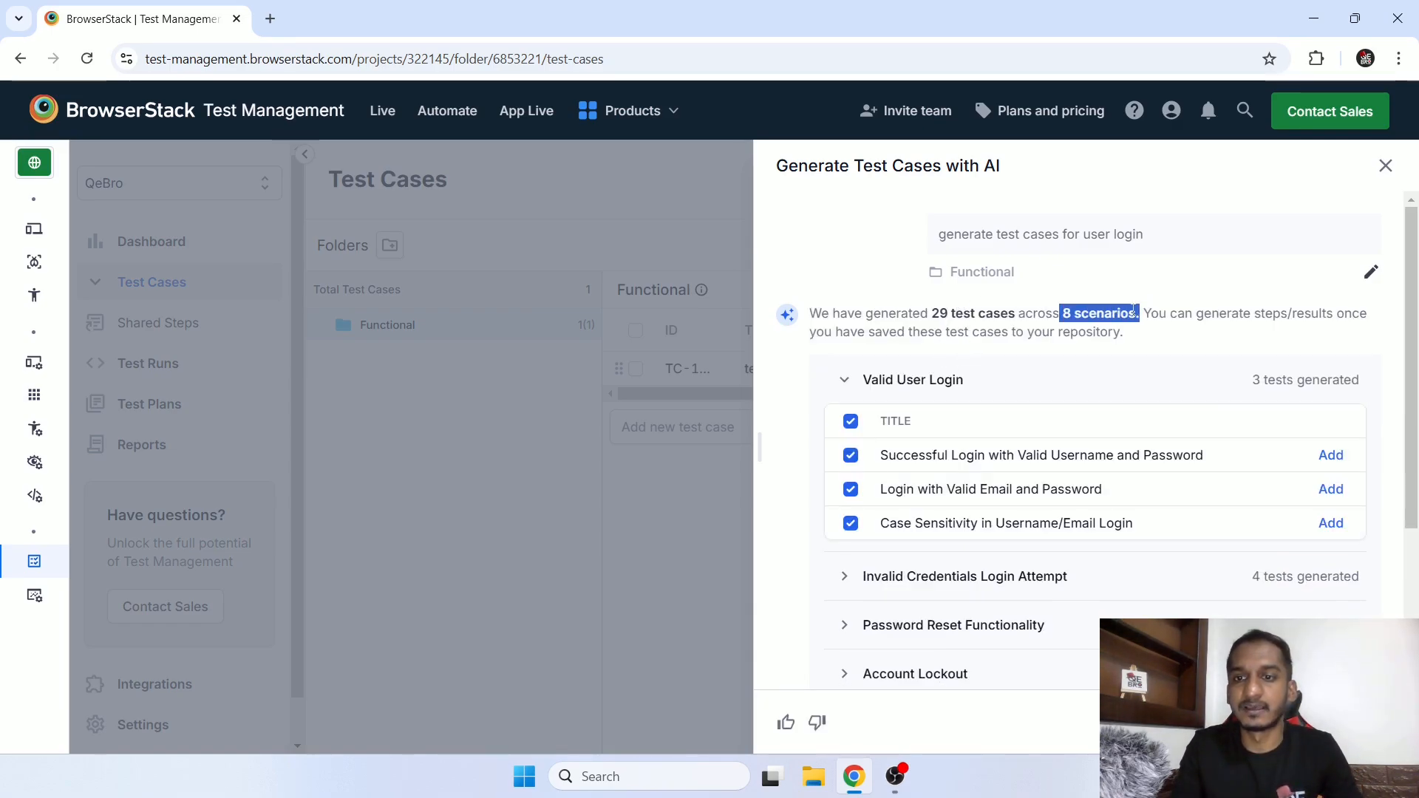
left_click_drag(931, 314, 1014, 307)
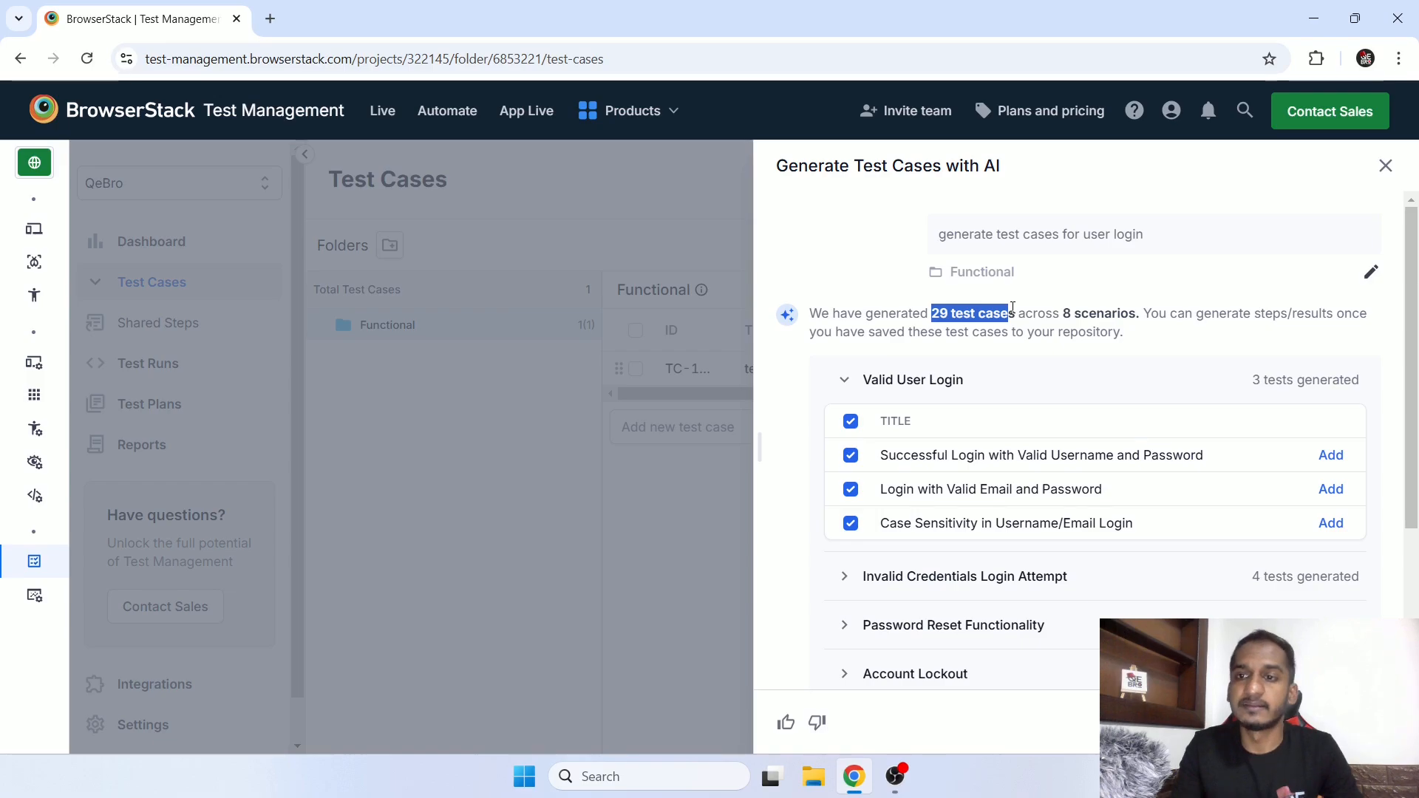
scroll(1011, 307, "down", 1)
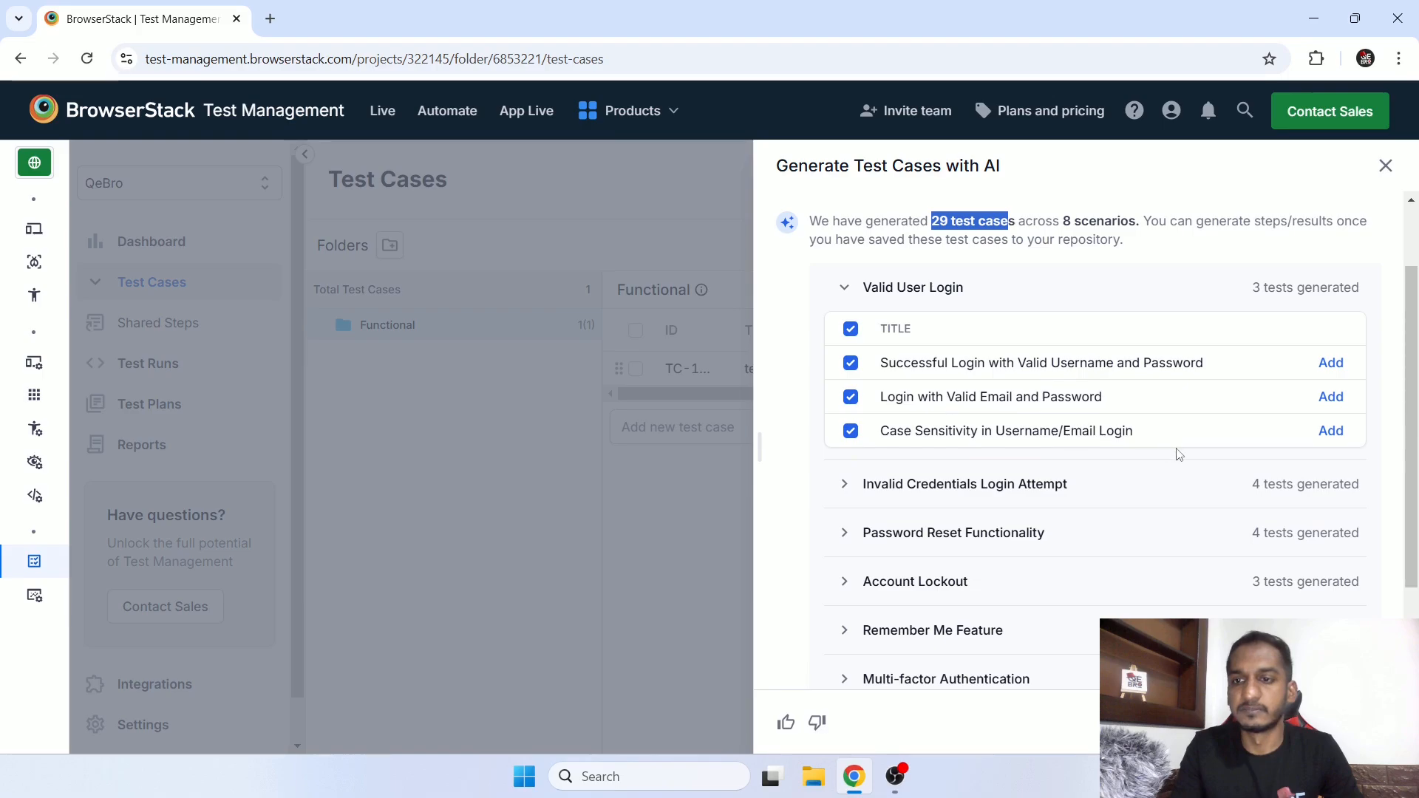
left_click(1119, 369)
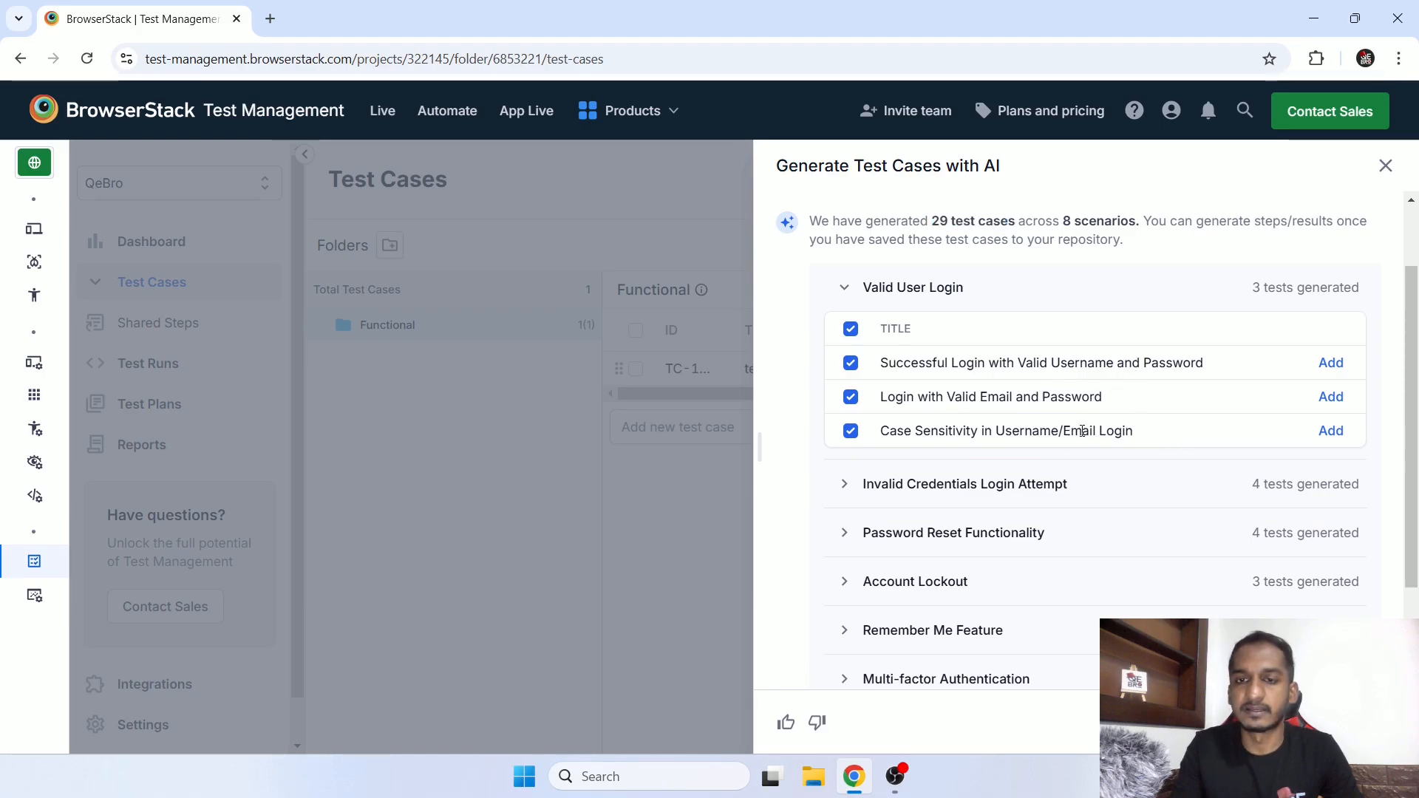
Review the test cases suggested under Invalid Credentials Login Attempt, Remember Me Feature and Session Management, and reread the generation summary
scroll(1107, 423, "down", 2)
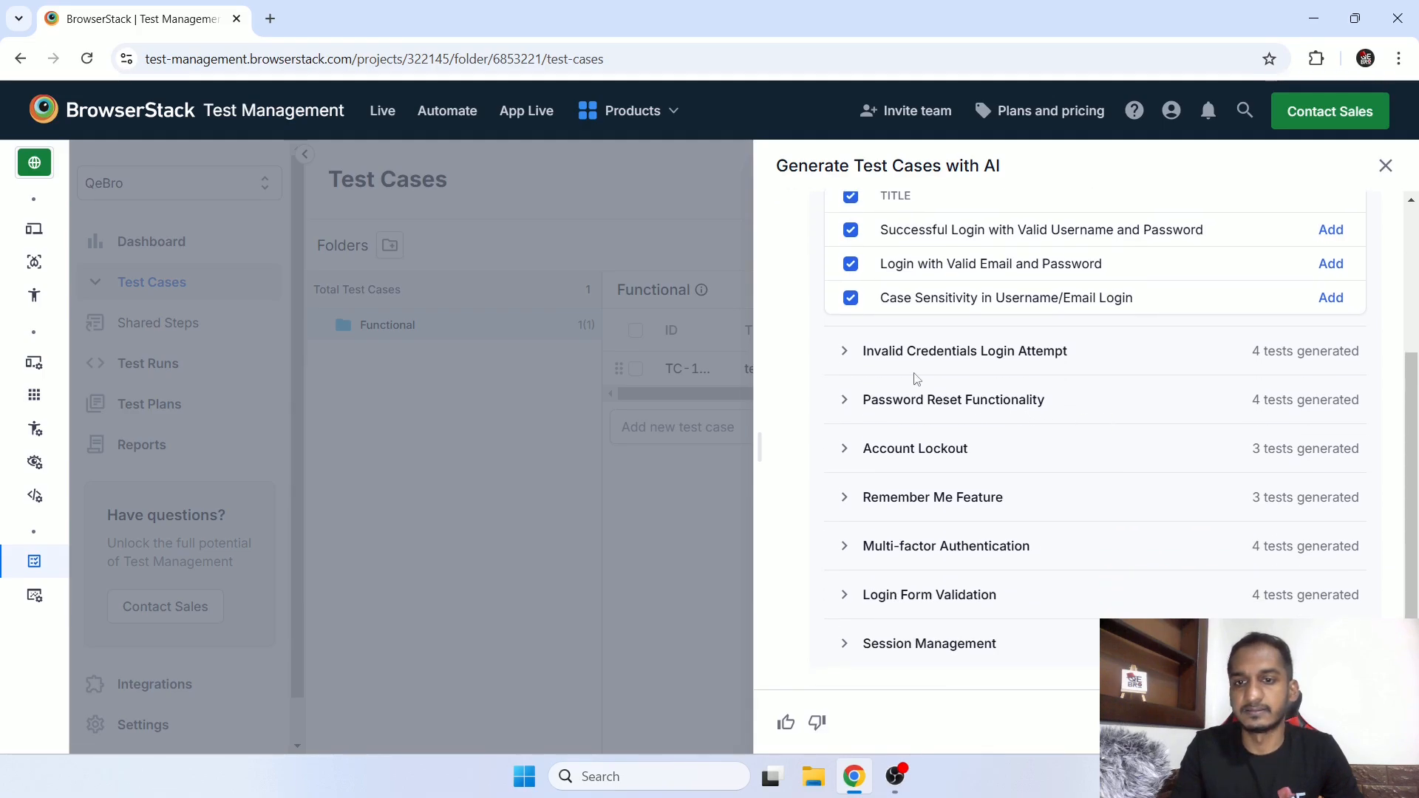
left_click(844, 351)
scroll(889, 400, "down", 3)
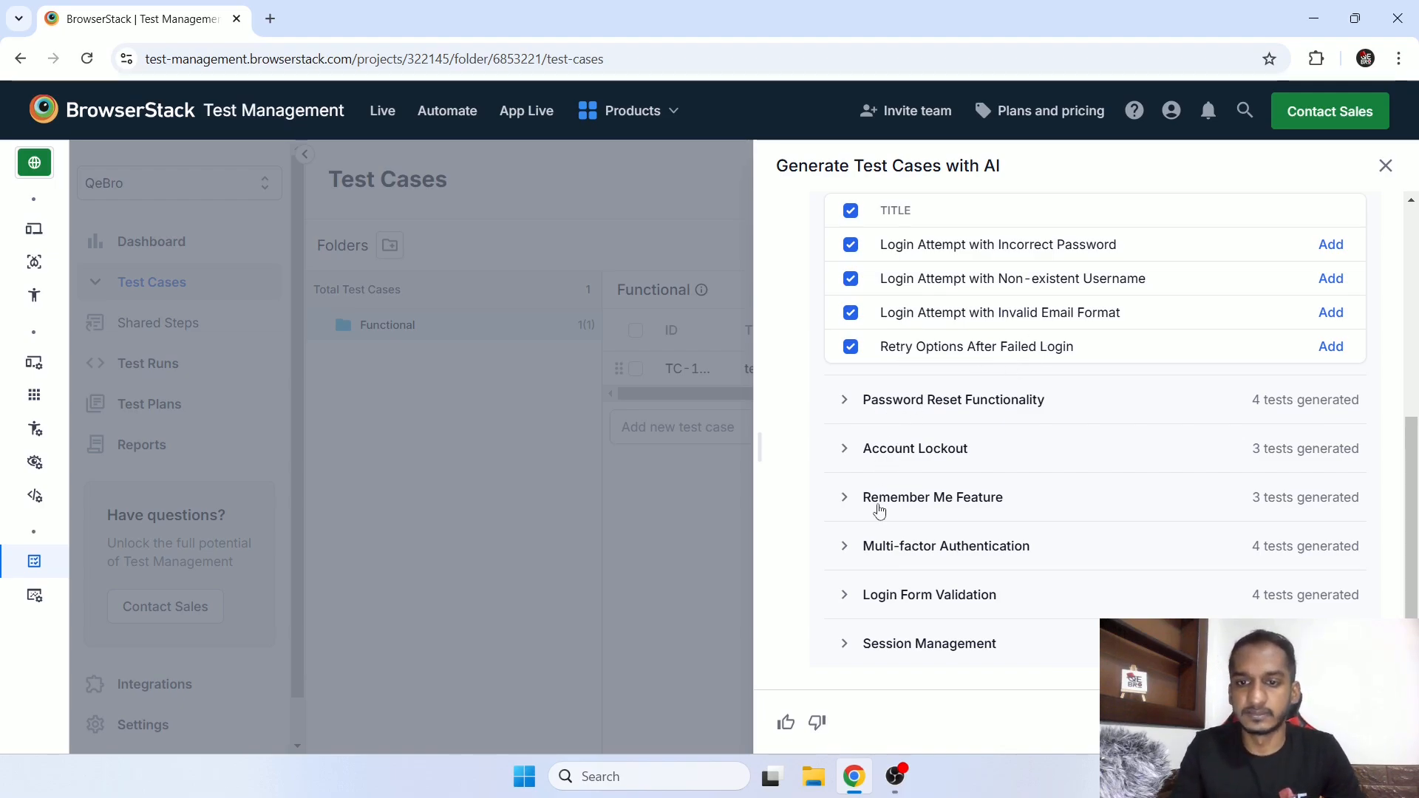
left_click(840, 506)
scroll(961, 458, "down", 2)
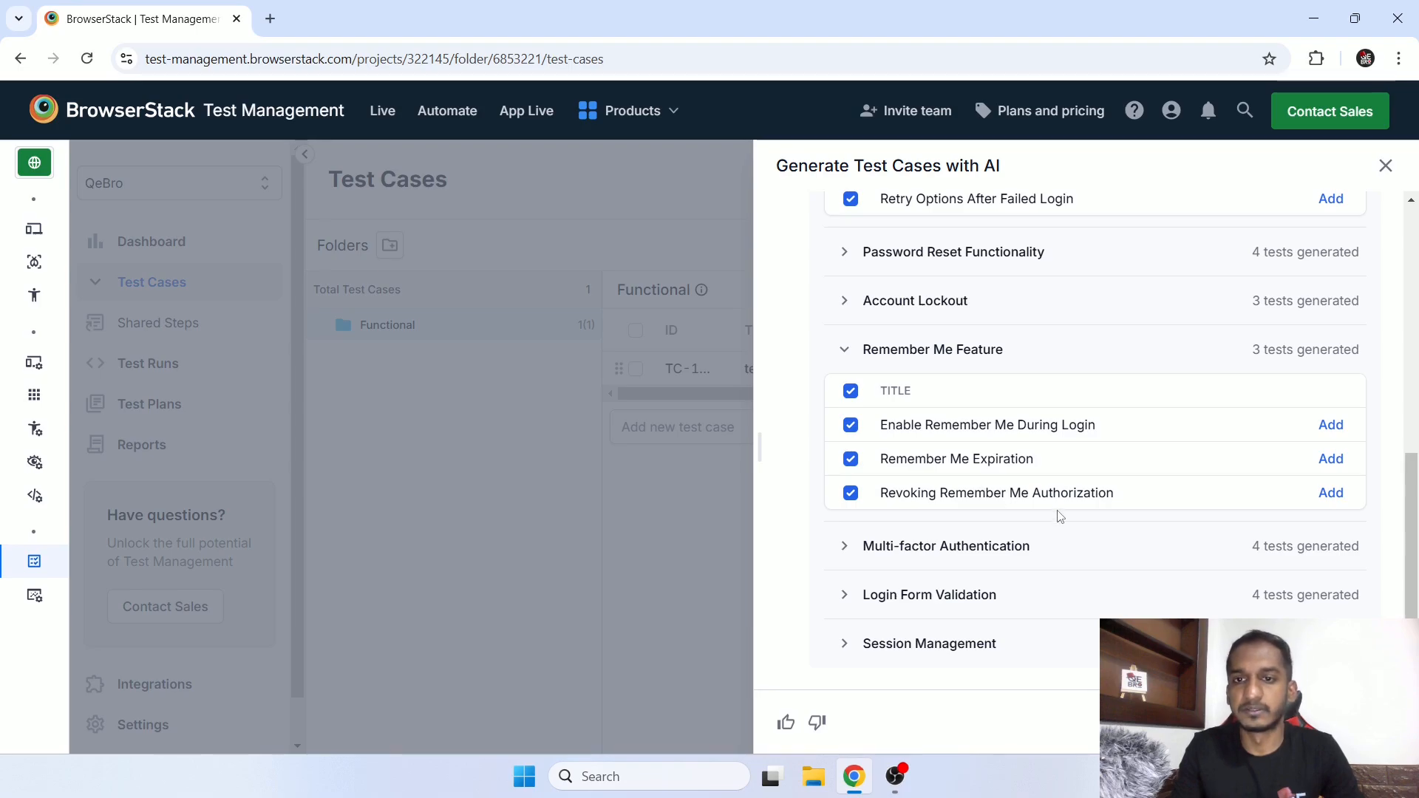
left_click(843, 643)
scroll(1024, 608, "down", 2)
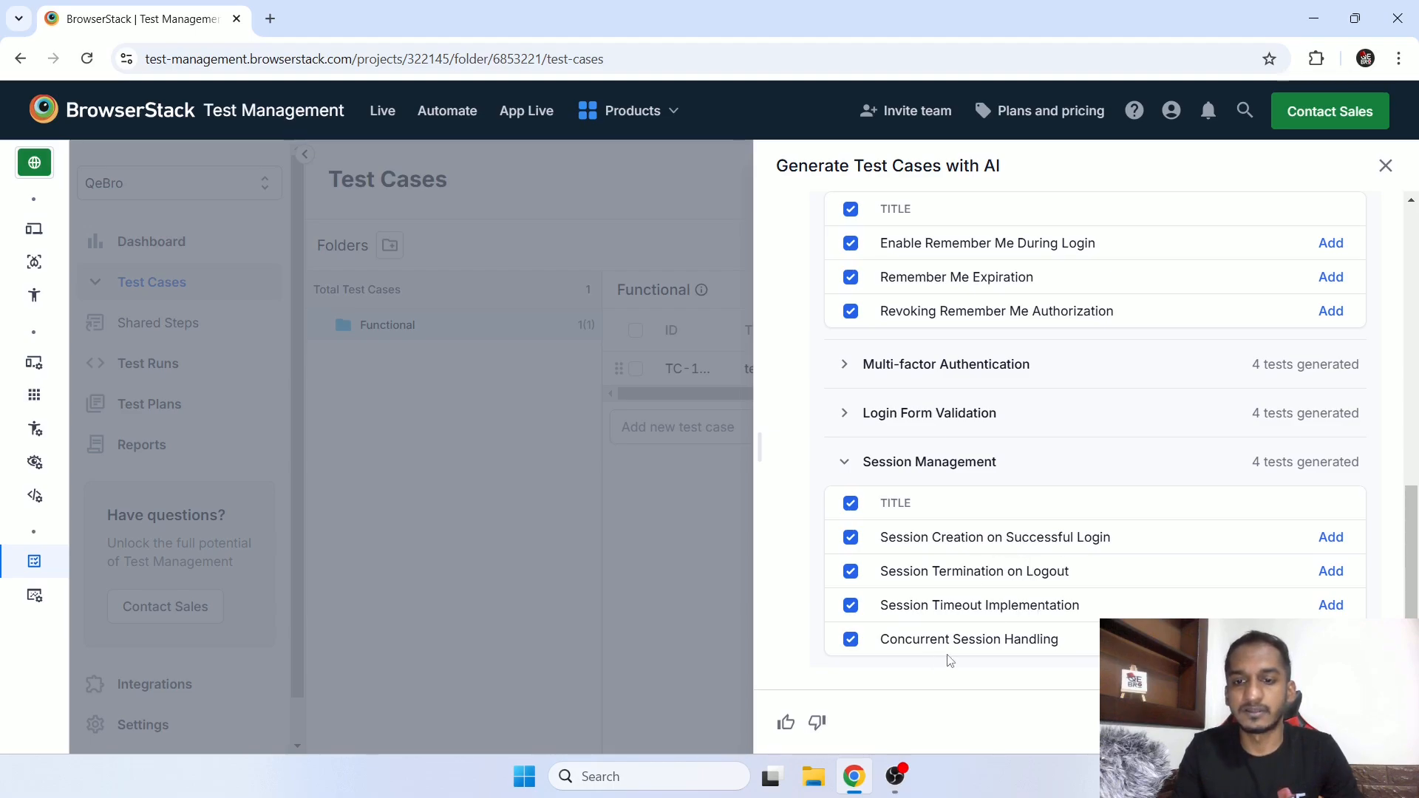
scroll(1097, 536, "up", 15)
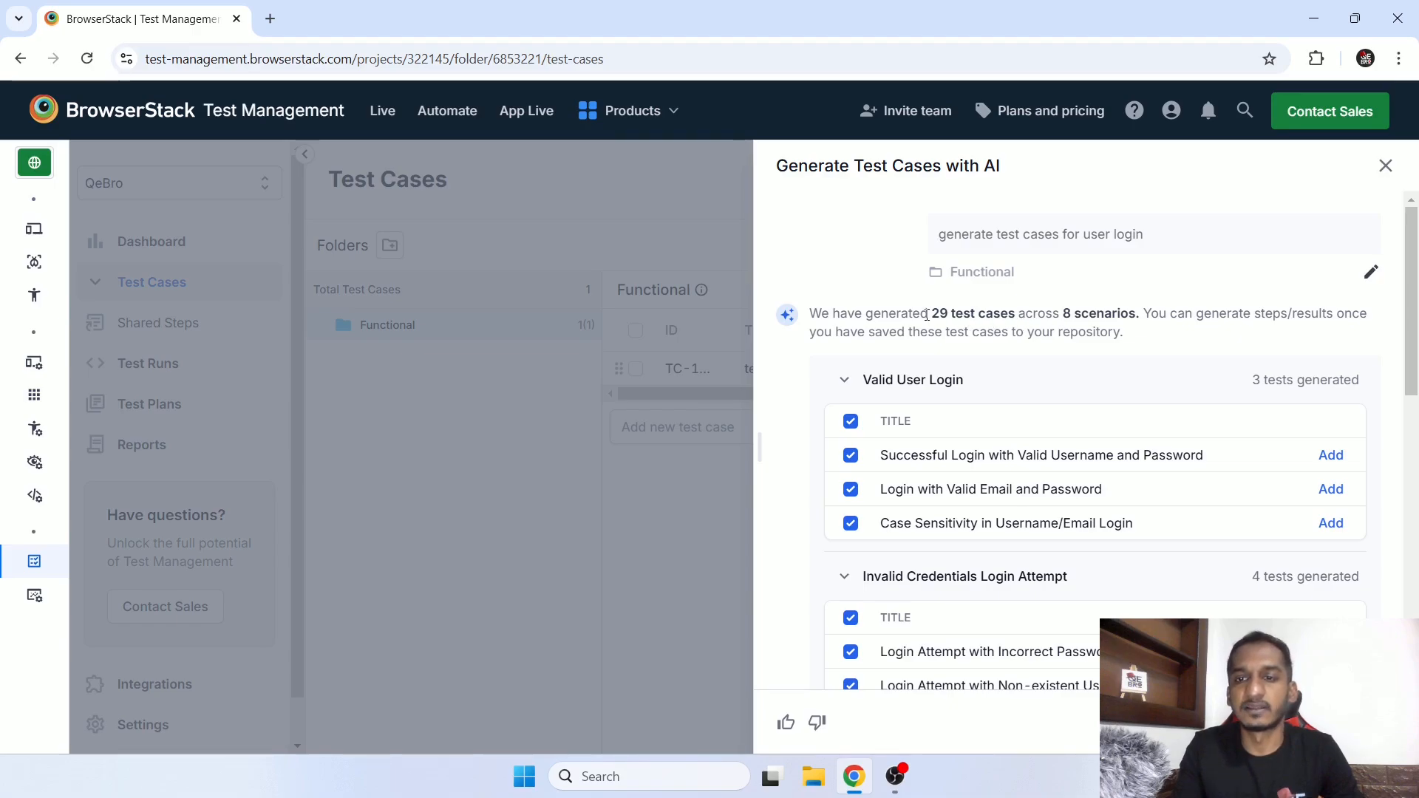
left_click_drag(927, 315, 1136, 312)
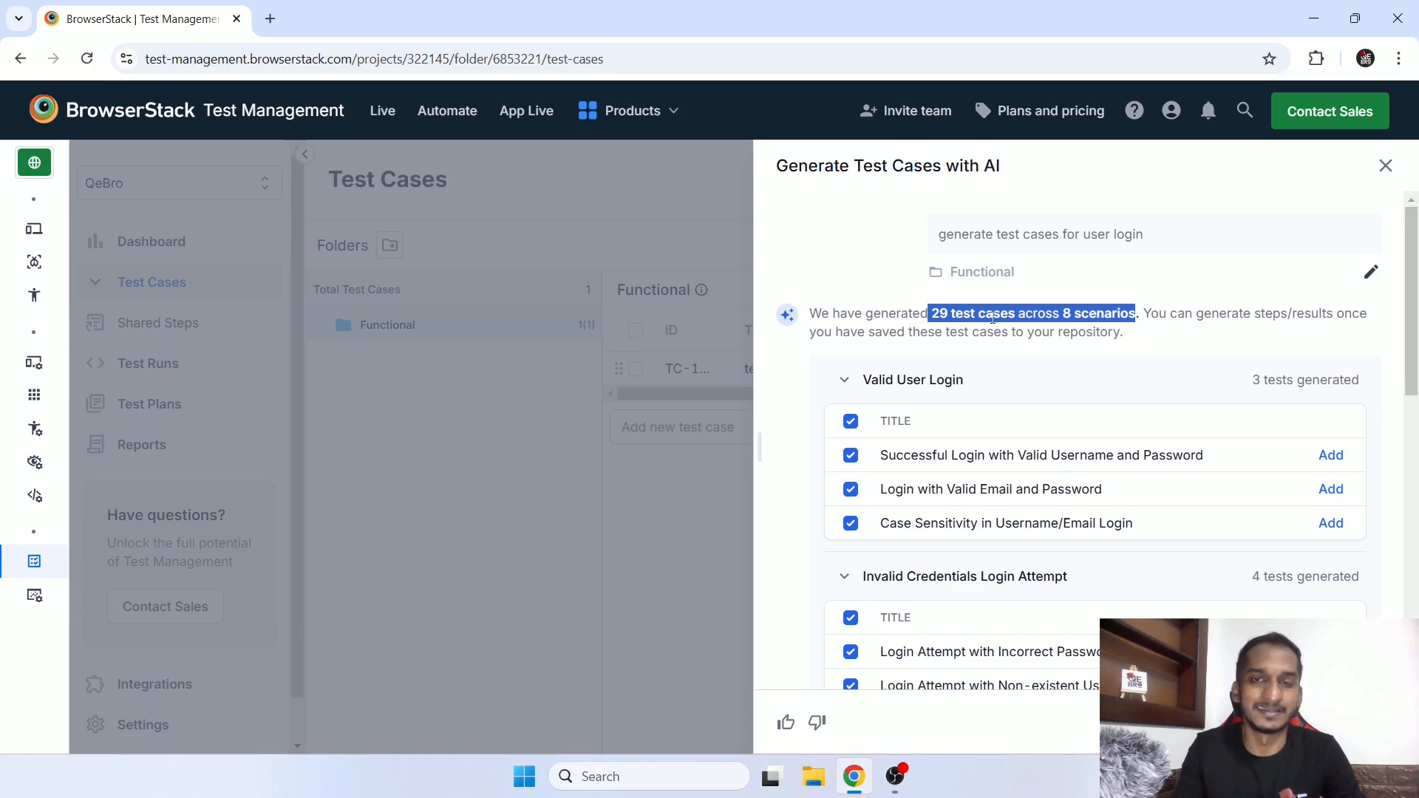
scroll(1109, 366, "down", 10)
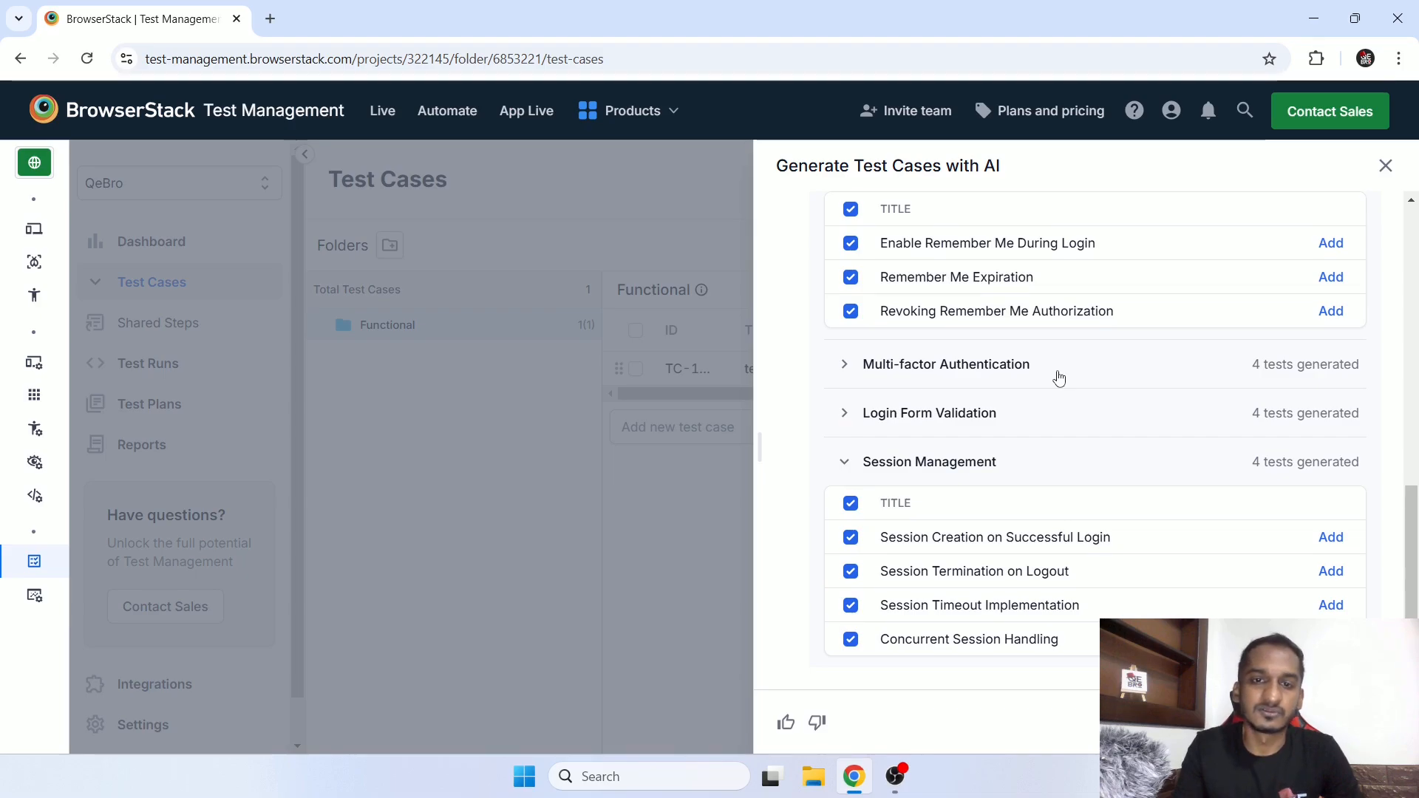
scroll(1060, 377, "up", 10)
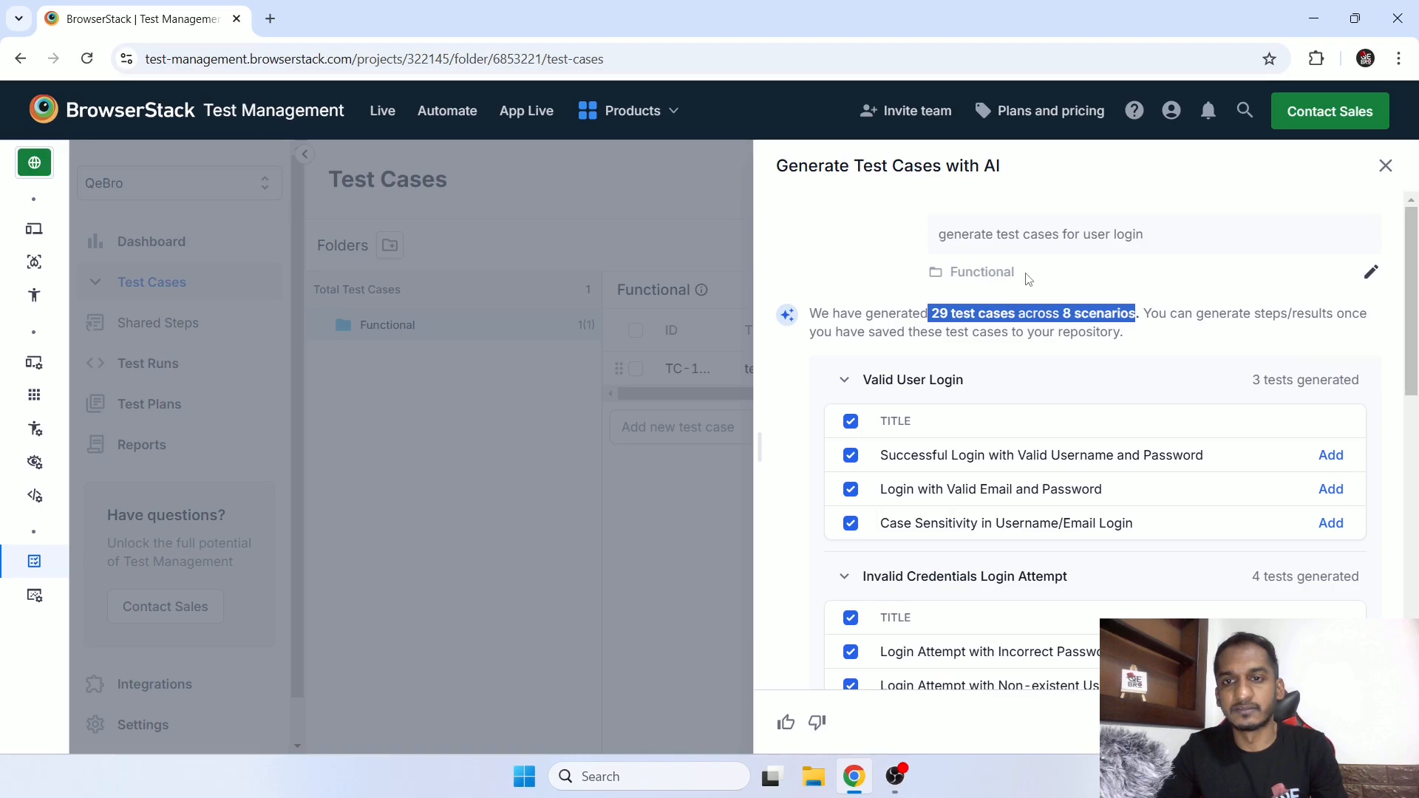
Keep the generated suggestions instead of starting over, and add Successful Login with Valid Username and Password from the Valid User Login scenario
left_click(1372, 273)
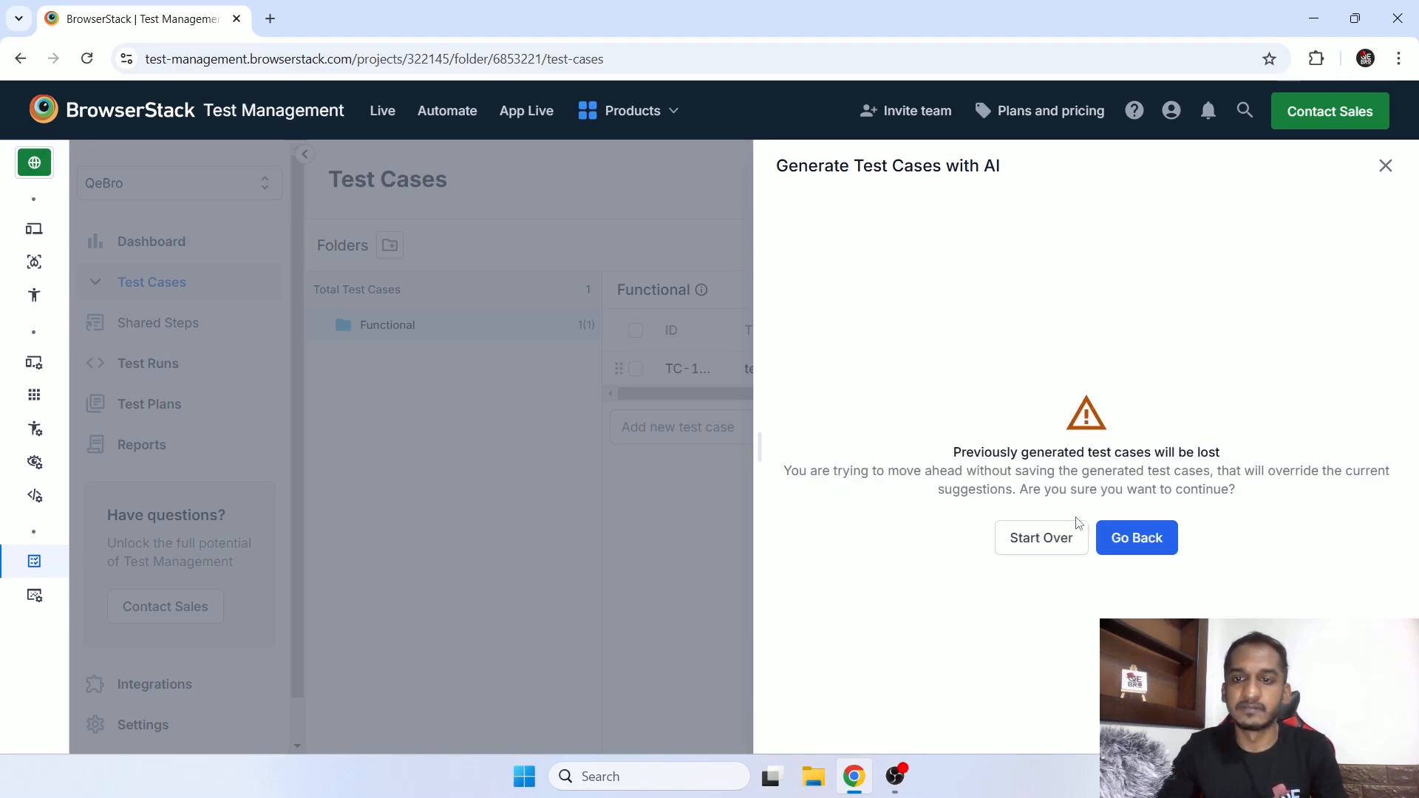
left_click(1143, 546)
scroll(880, 309, "down", 1)
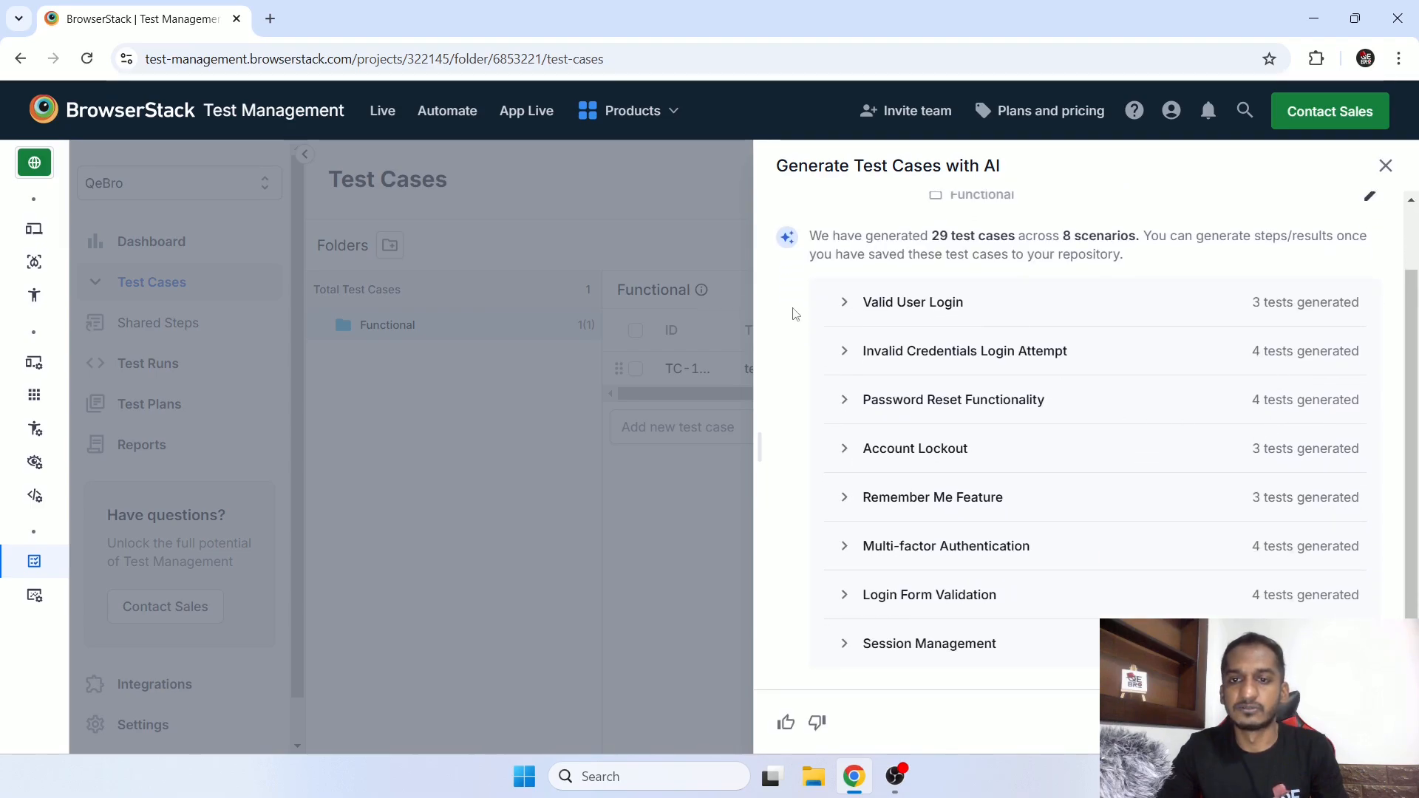
left_click(849, 311)
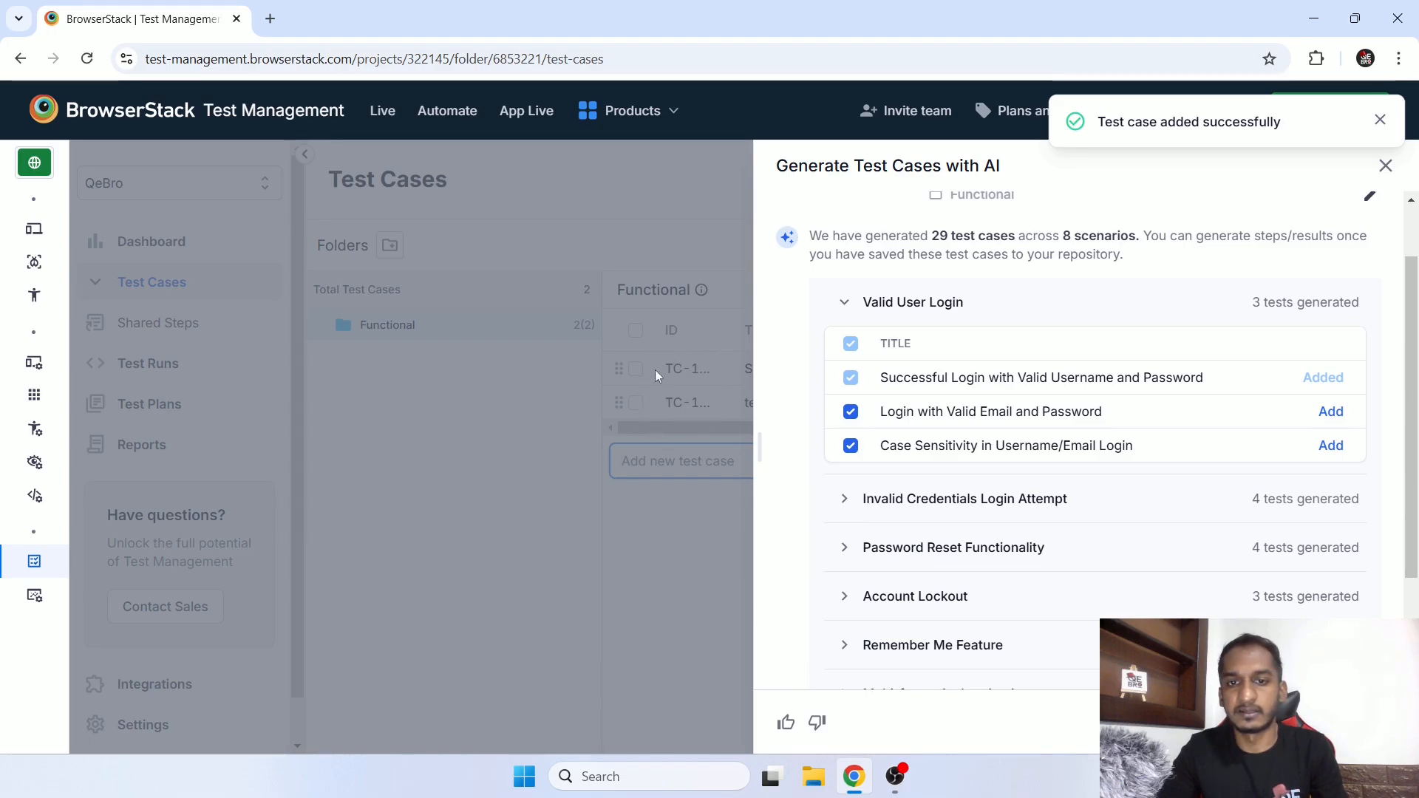
Add Case Sensitivity in Username/Email Login to the Functional folder, and close the AI generator, discarding the remaining suggestions
left_click(1331, 446)
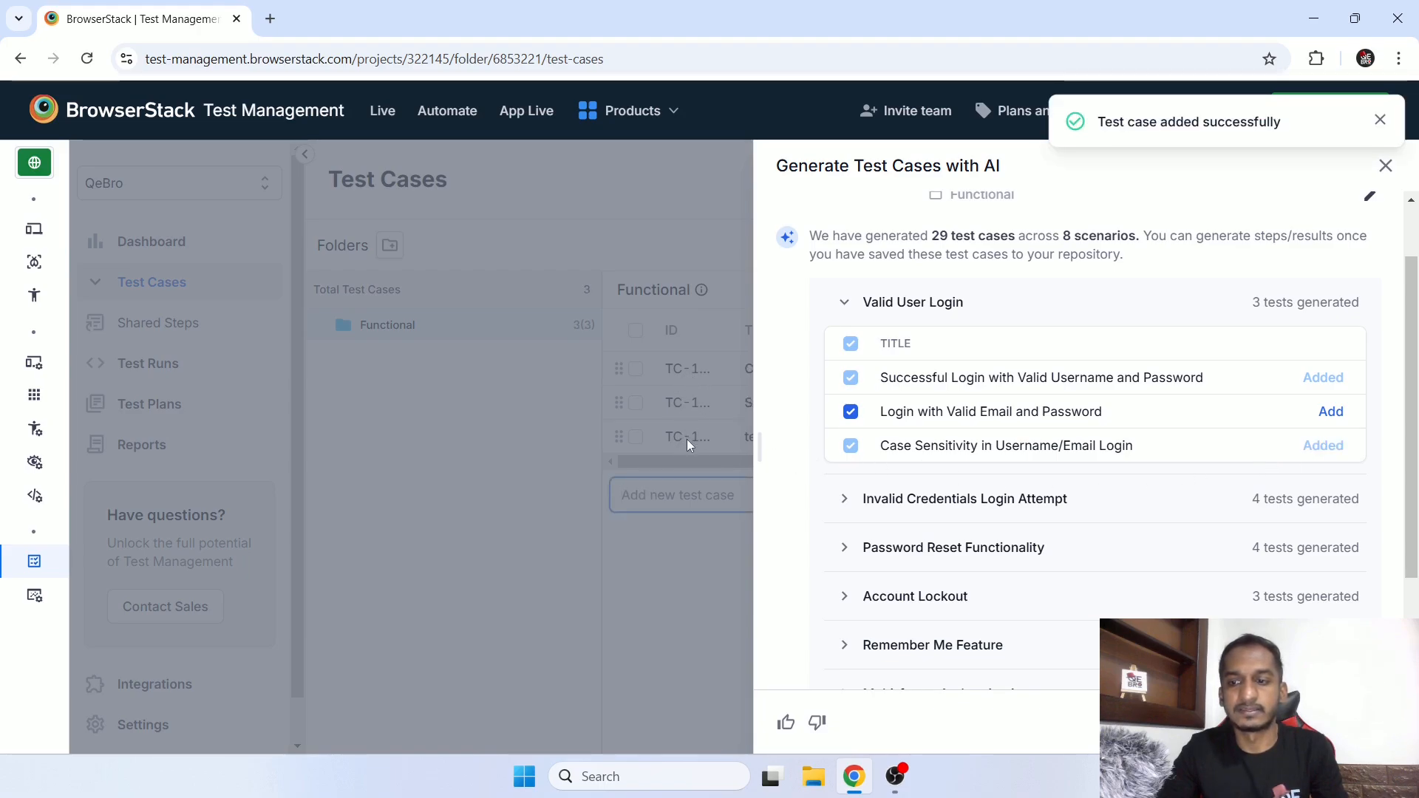
left_click(1386, 169)
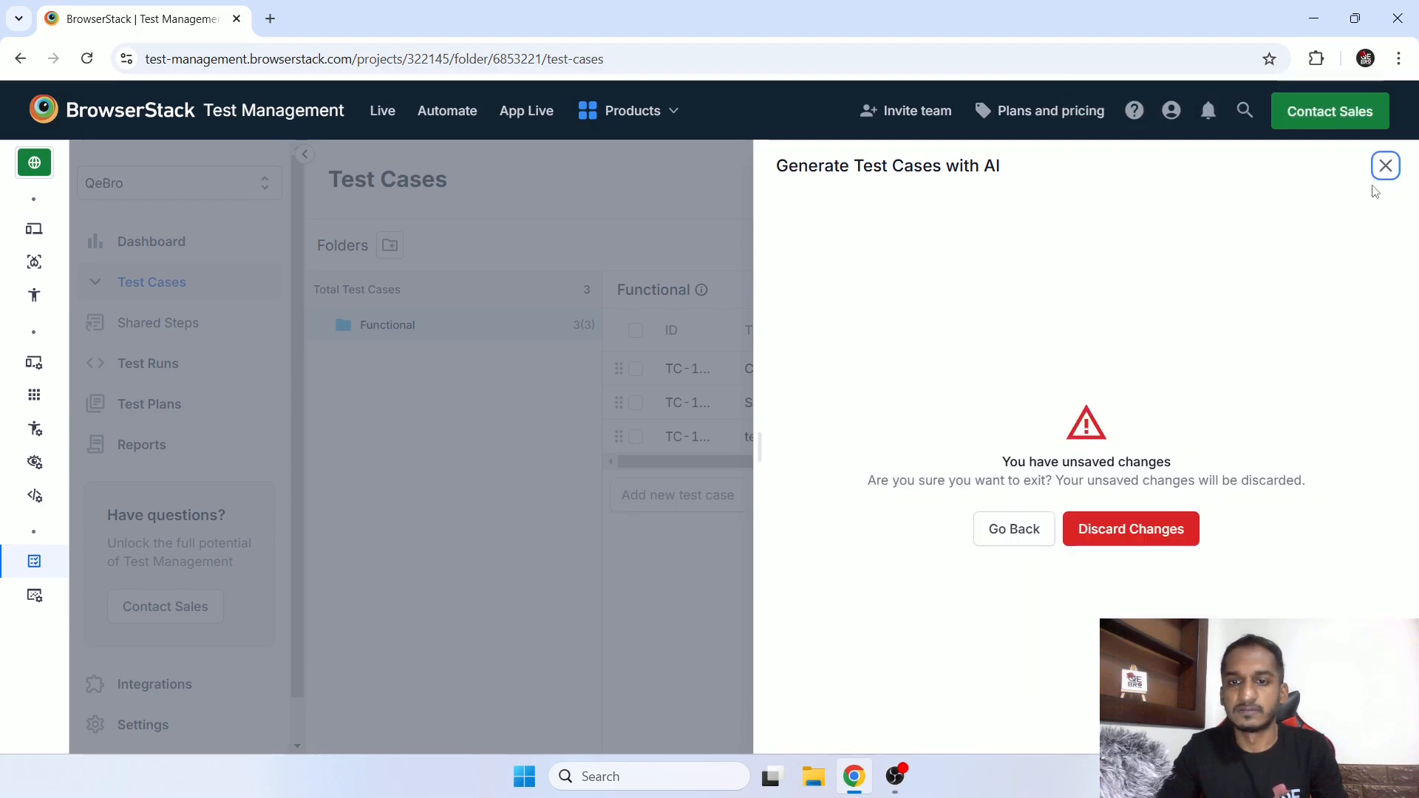
left_click(1133, 531)
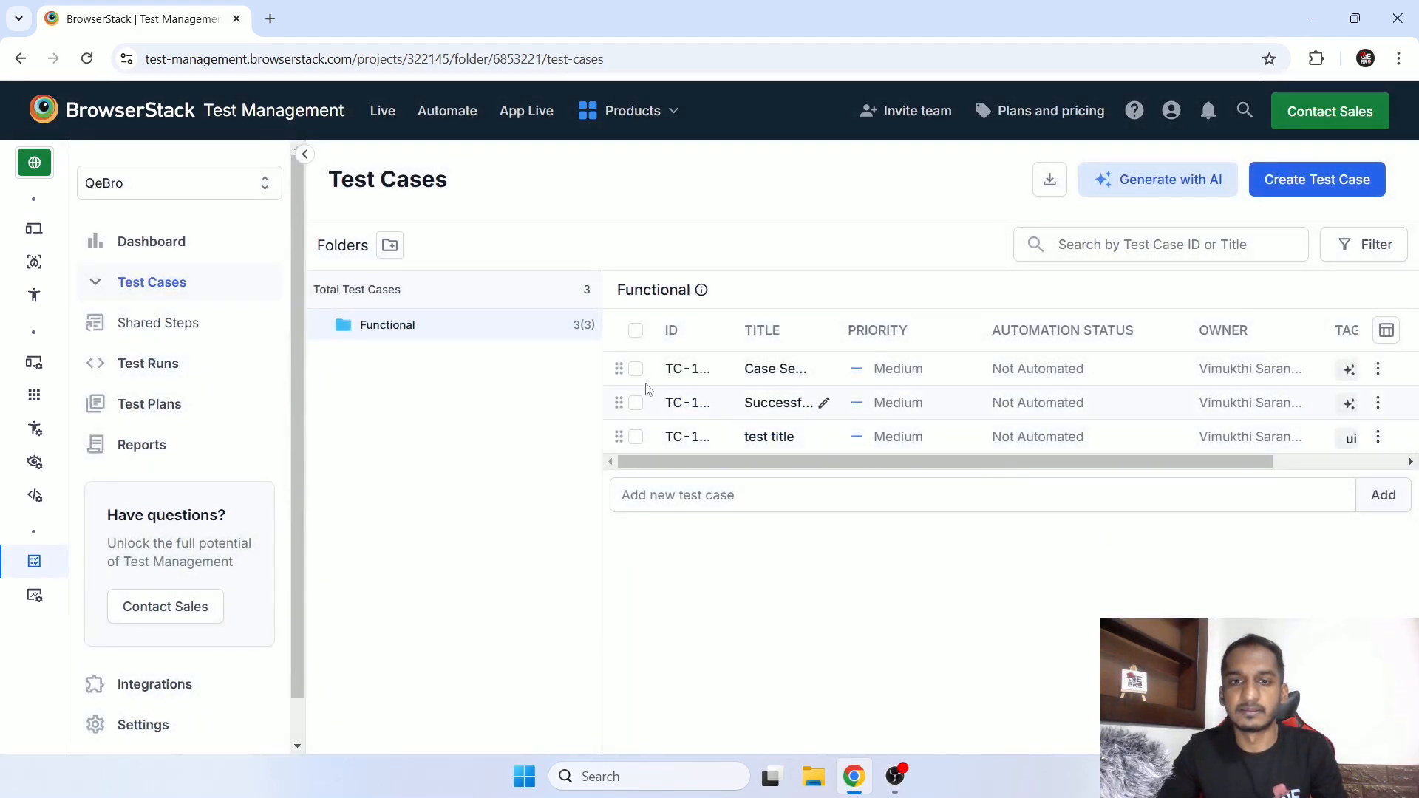
Narrow the folder pane and widen the Title column of the Functional test case list
left_click_drag(600, 366, 488, 362)
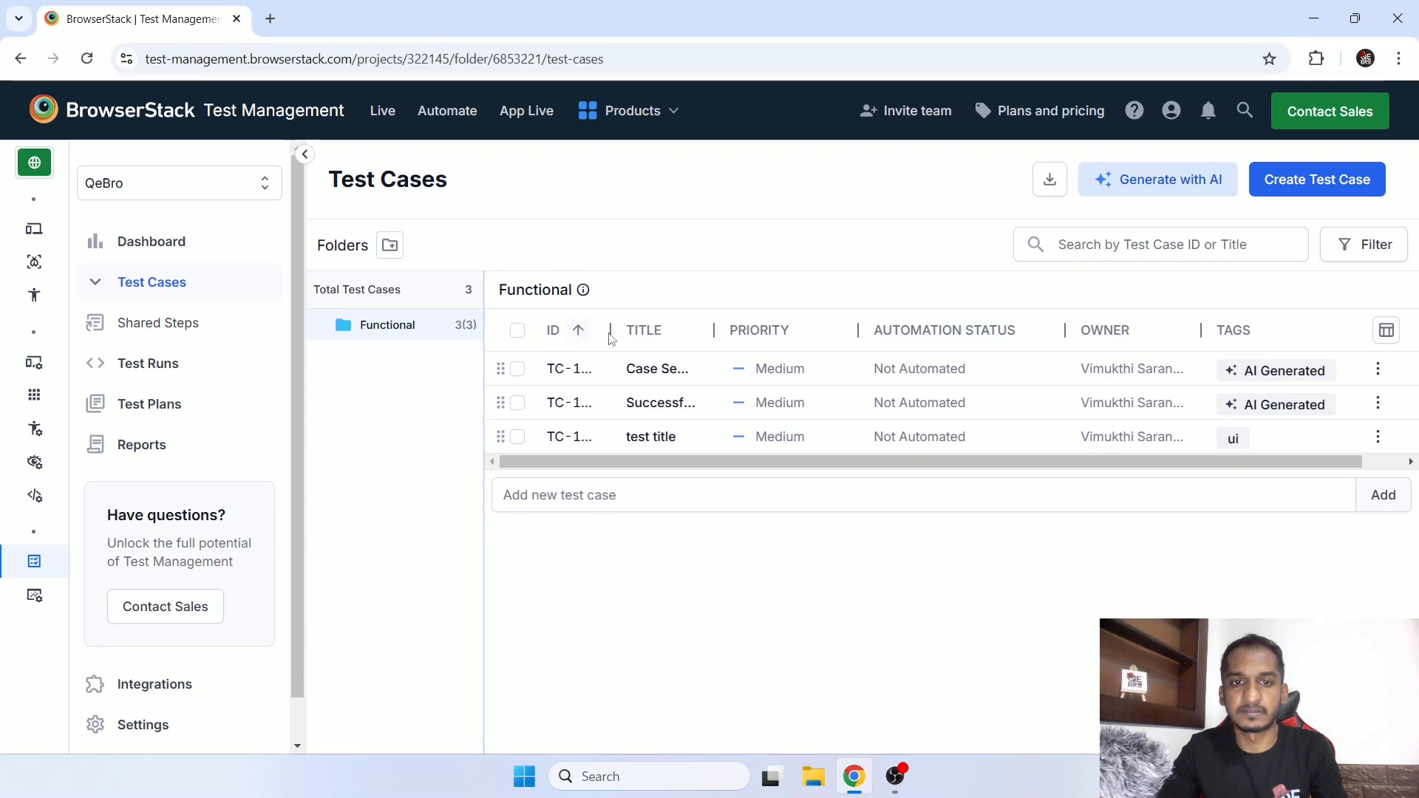
left_click_drag(714, 332, 904, 332)
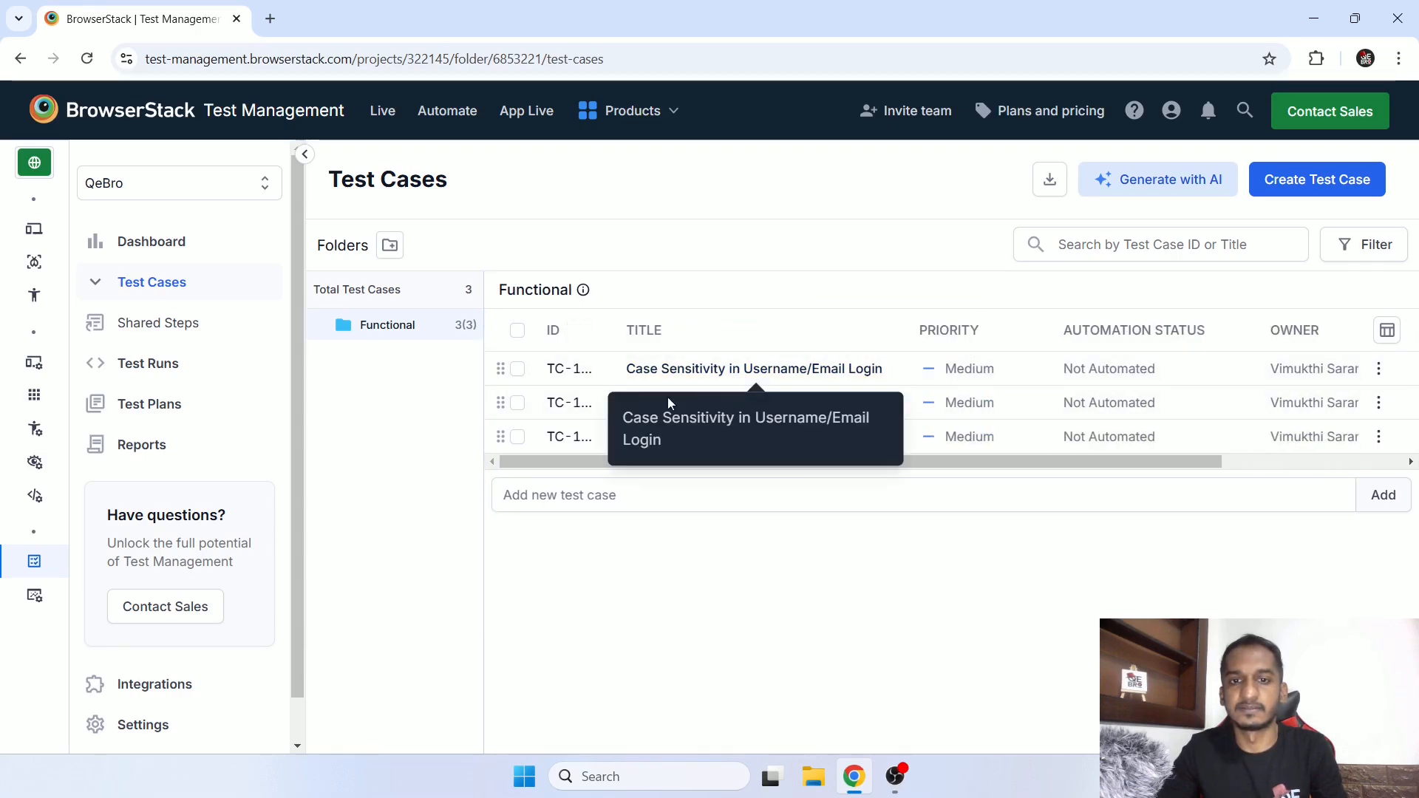
Examine the details of the Case Sensitivity in Username/Email Login test case, including its steps, tags, results and defects
left_click(684, 378)
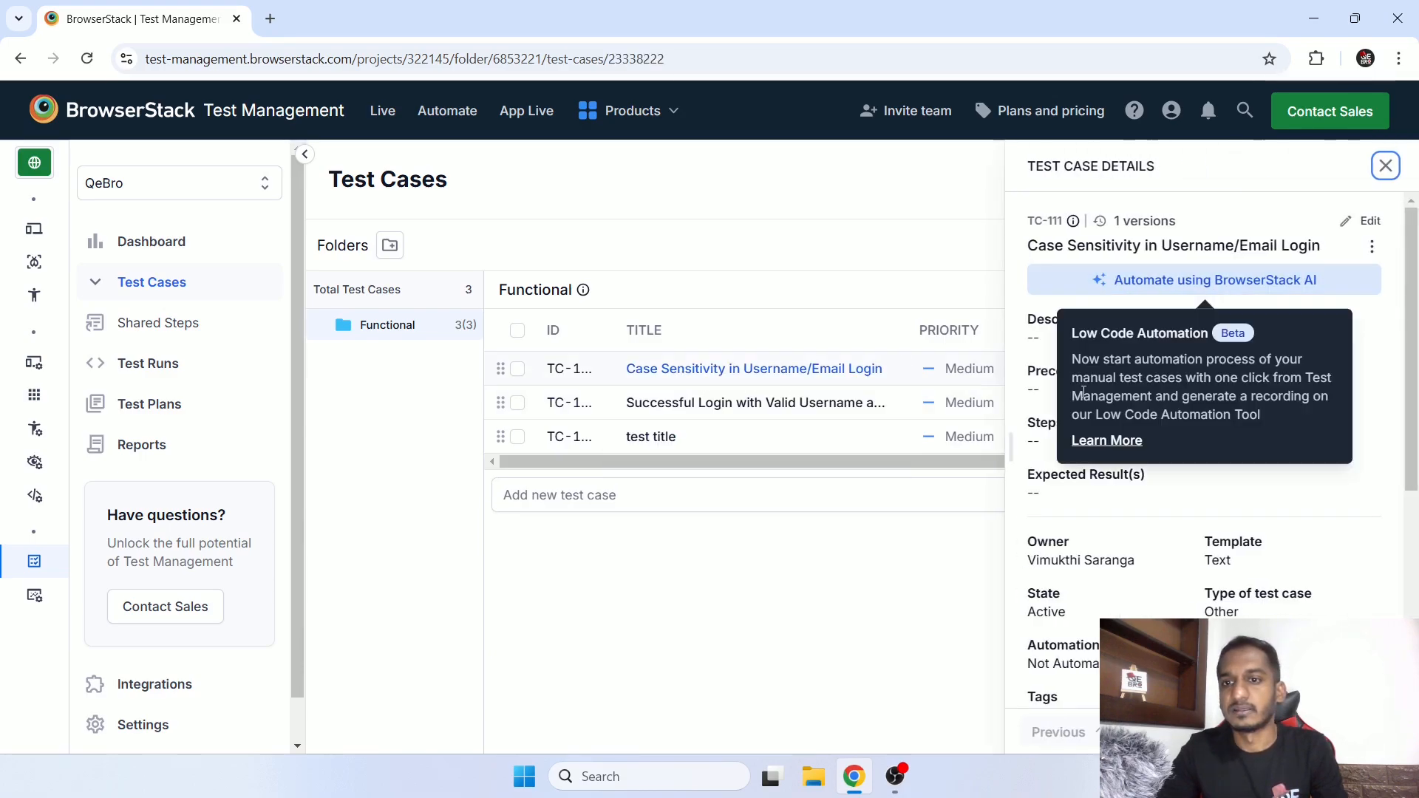
scroll(1099, 466, "down", 5)
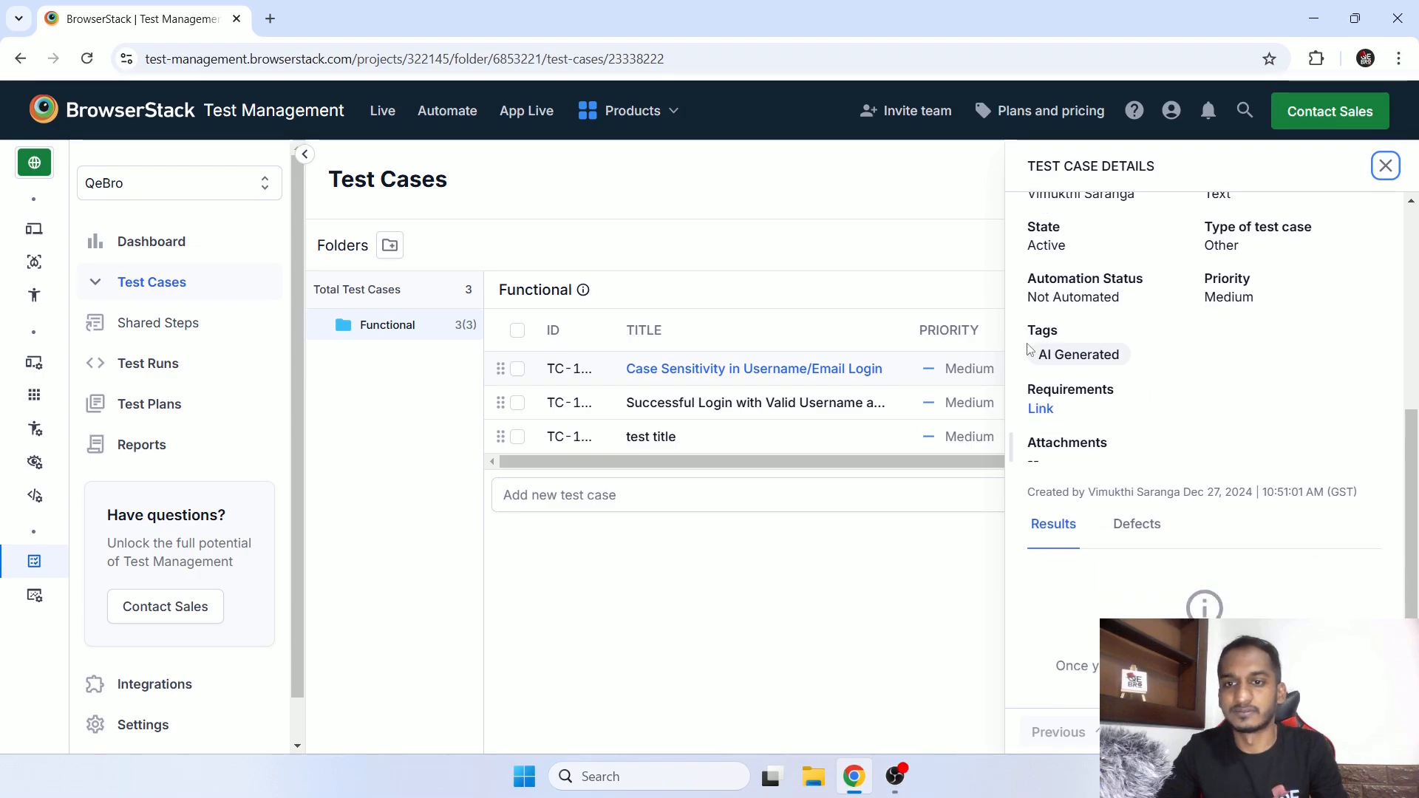
left_click_drag(1033, 353, 1141, 372)
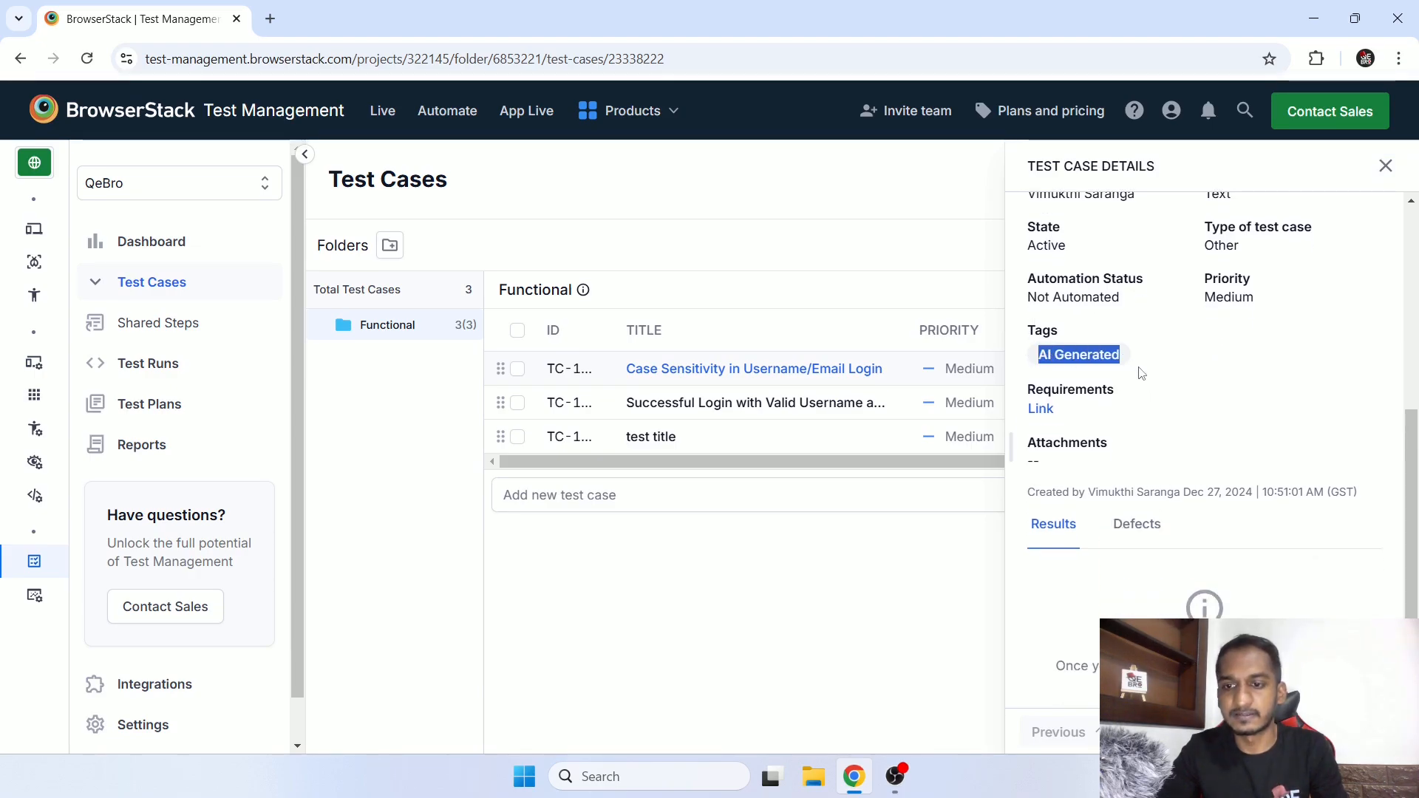
scroll(1272, 597, "up", 1)
scroll(1272, 597, "up", 5)
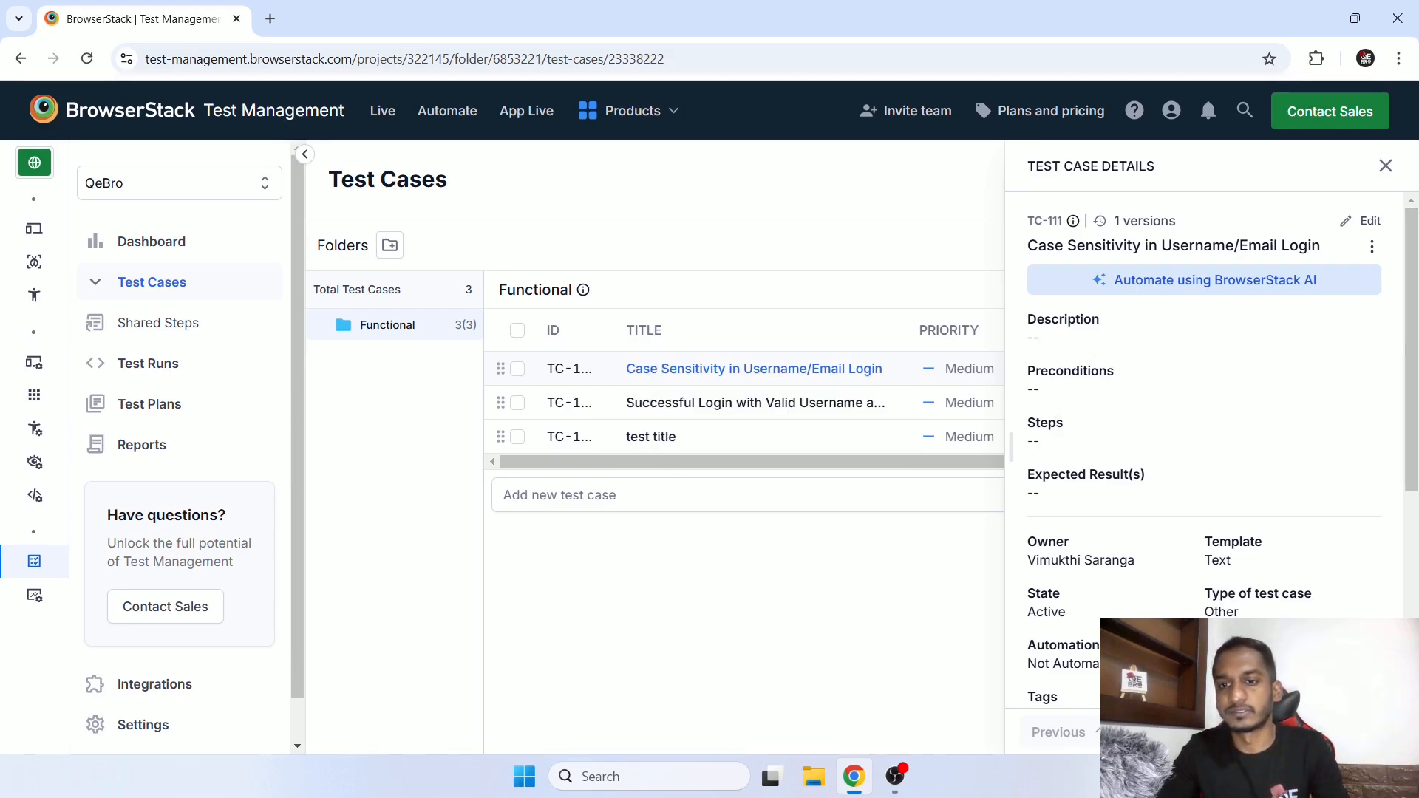
scroll(1177, 507, "down", 5)
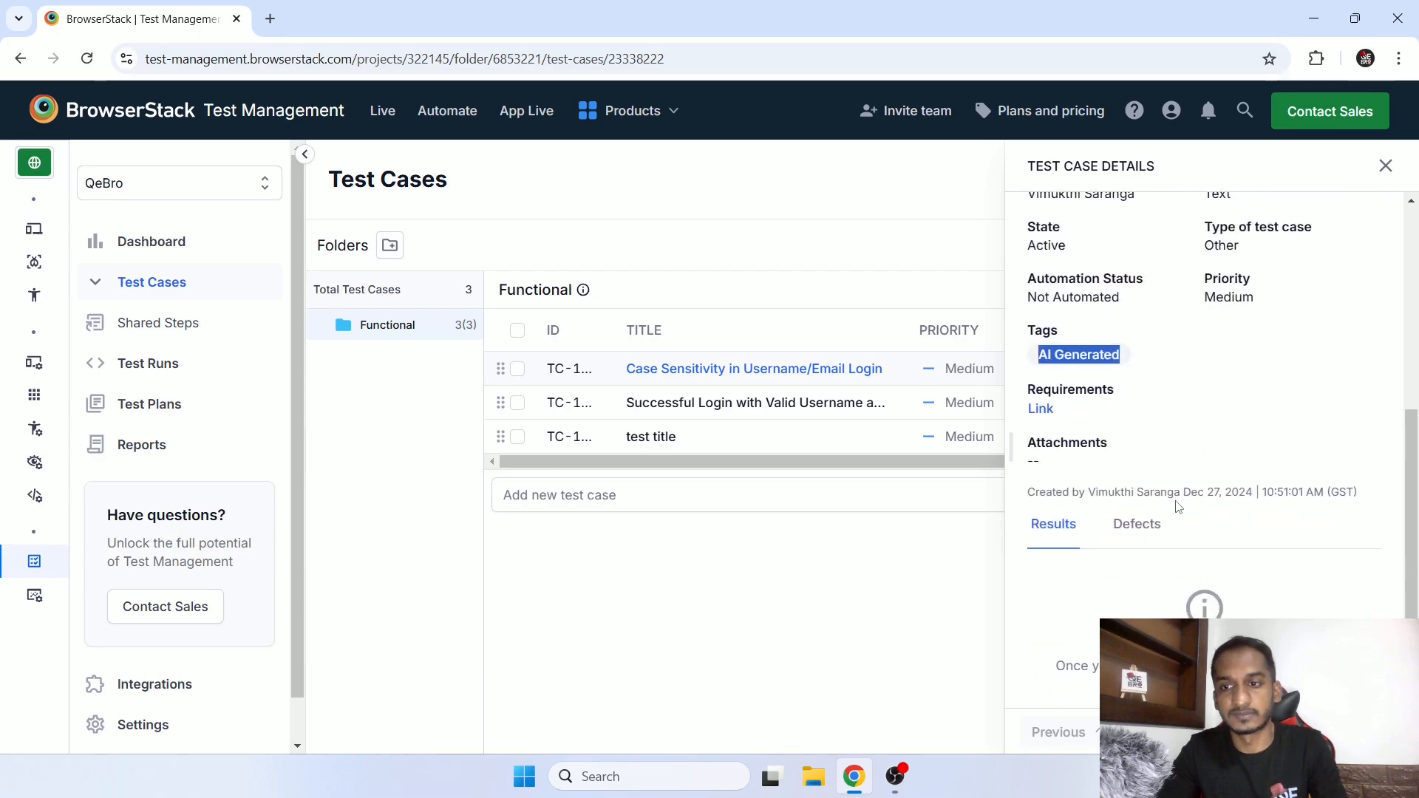
left_click(1131, 526)
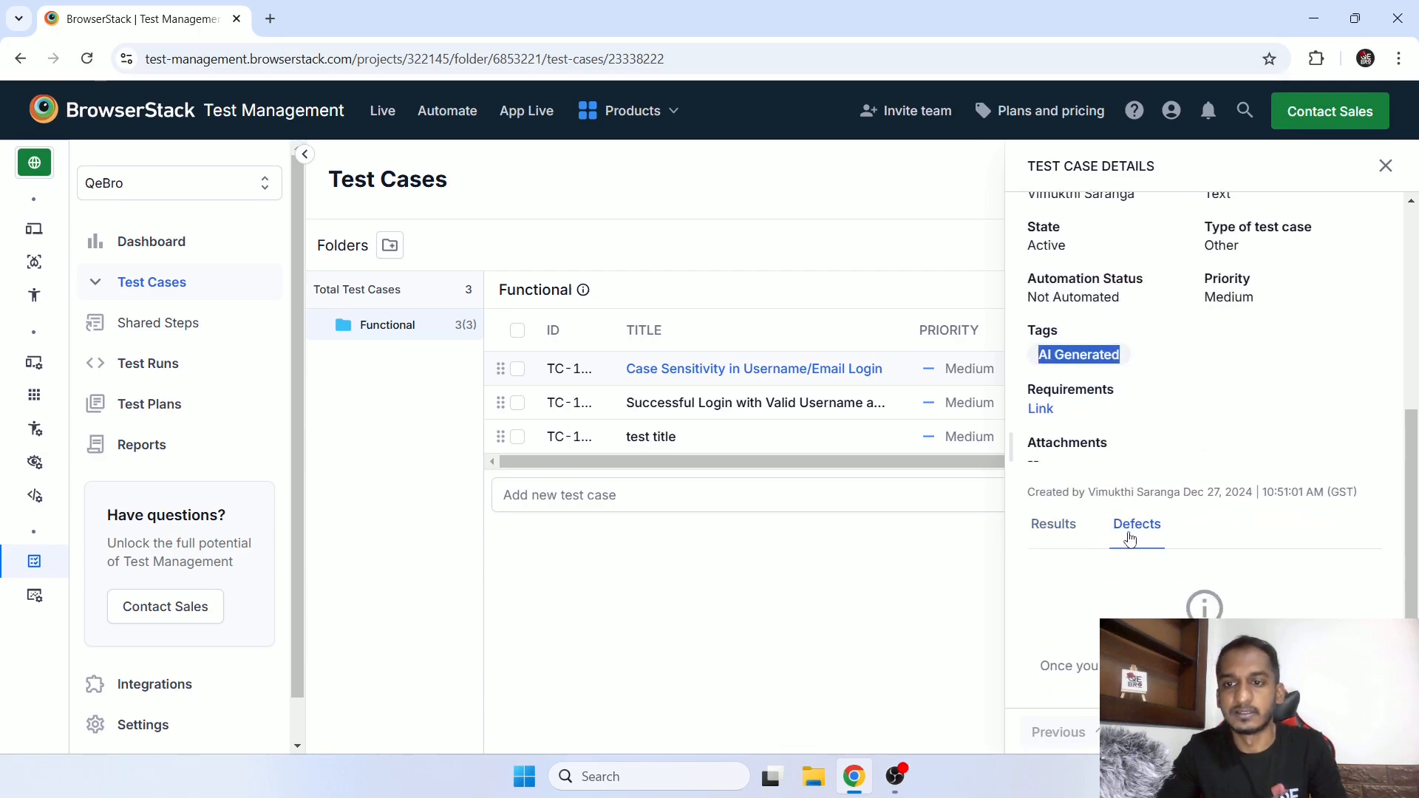
left_click(1062, 525)
scroll(1188, 545, "up", 3)
scroll(1221, 509, "up", 1)
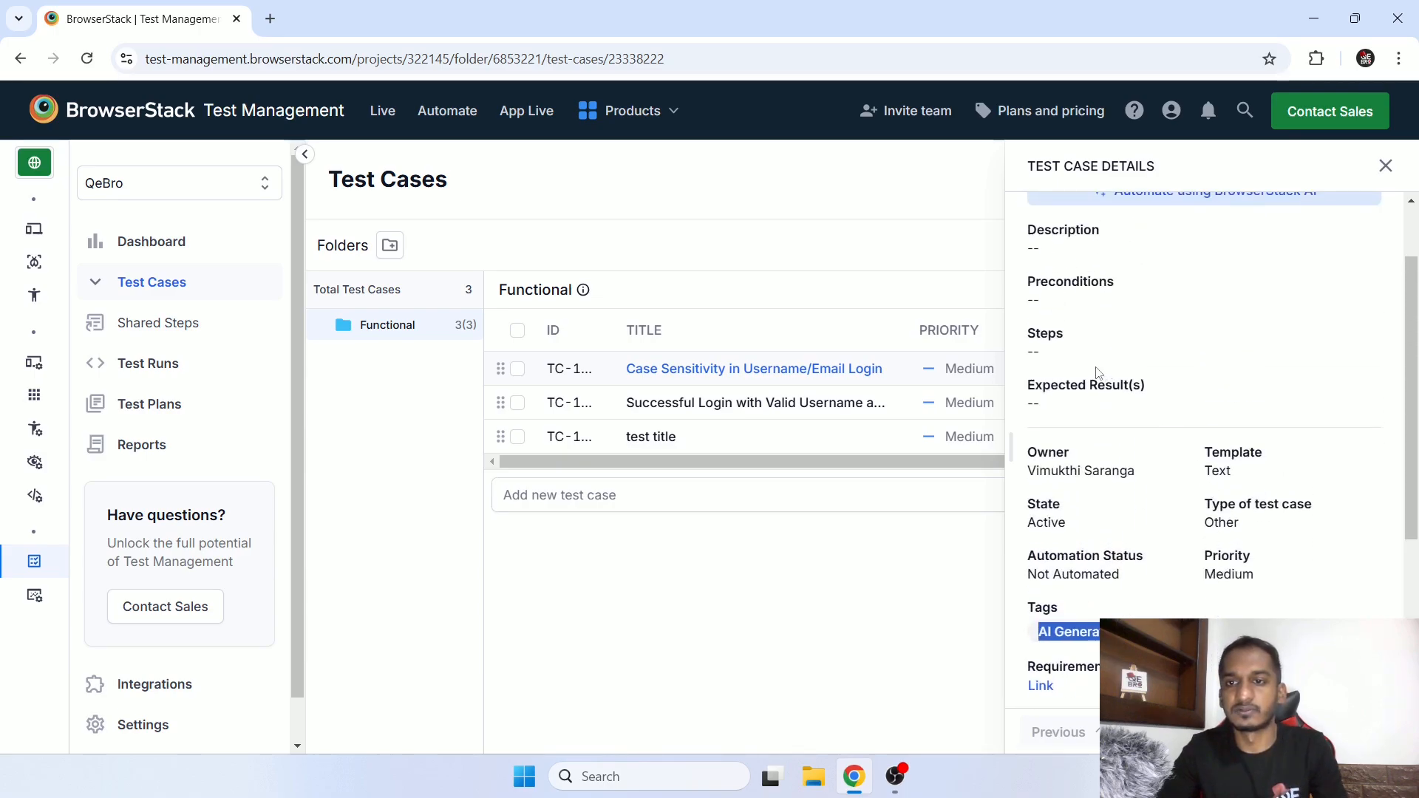
scroll(1175, 390, "up", 1)
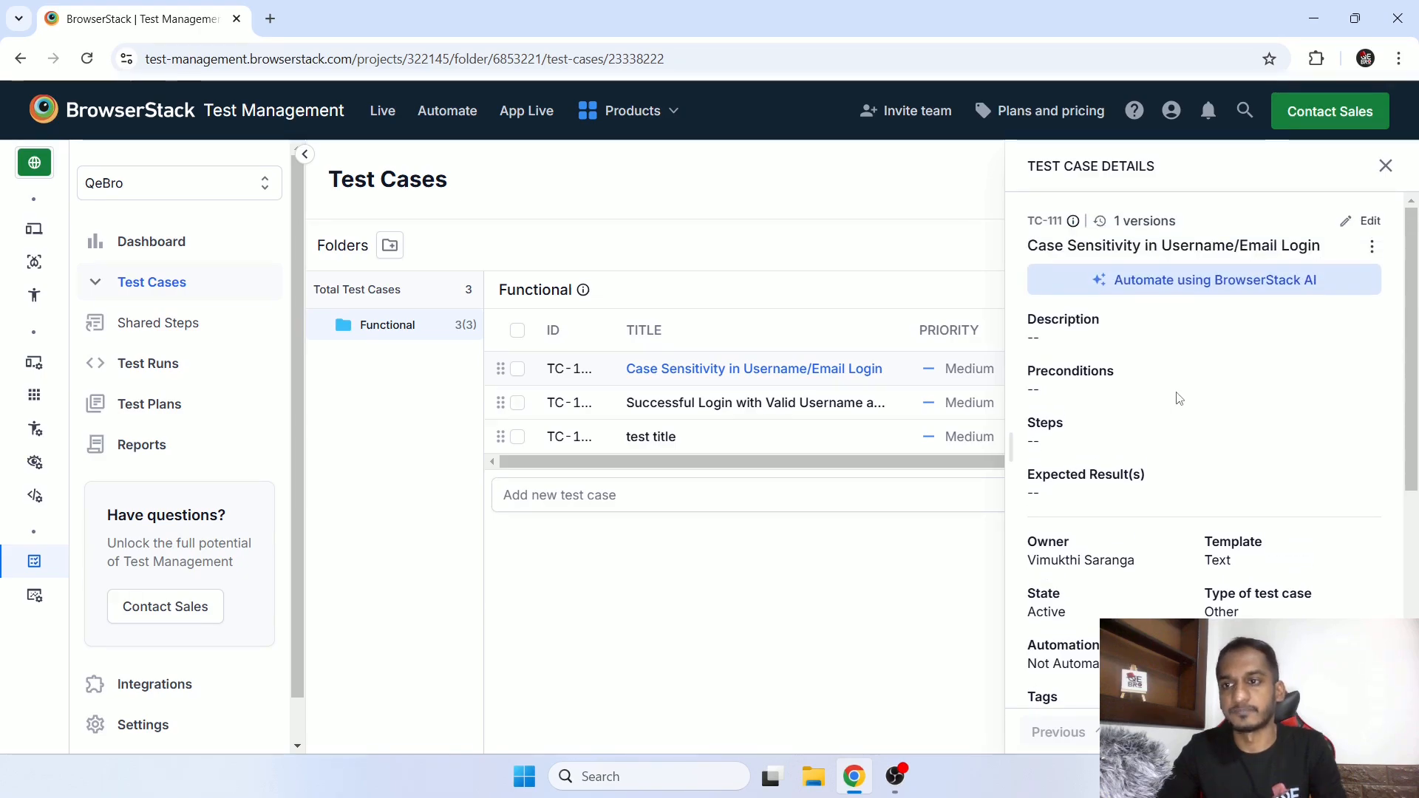
Check the AI automation and additional options offered for the Case Sensitivity in Username/Email Login test case, and close its details
mouse_move(1191, 288)
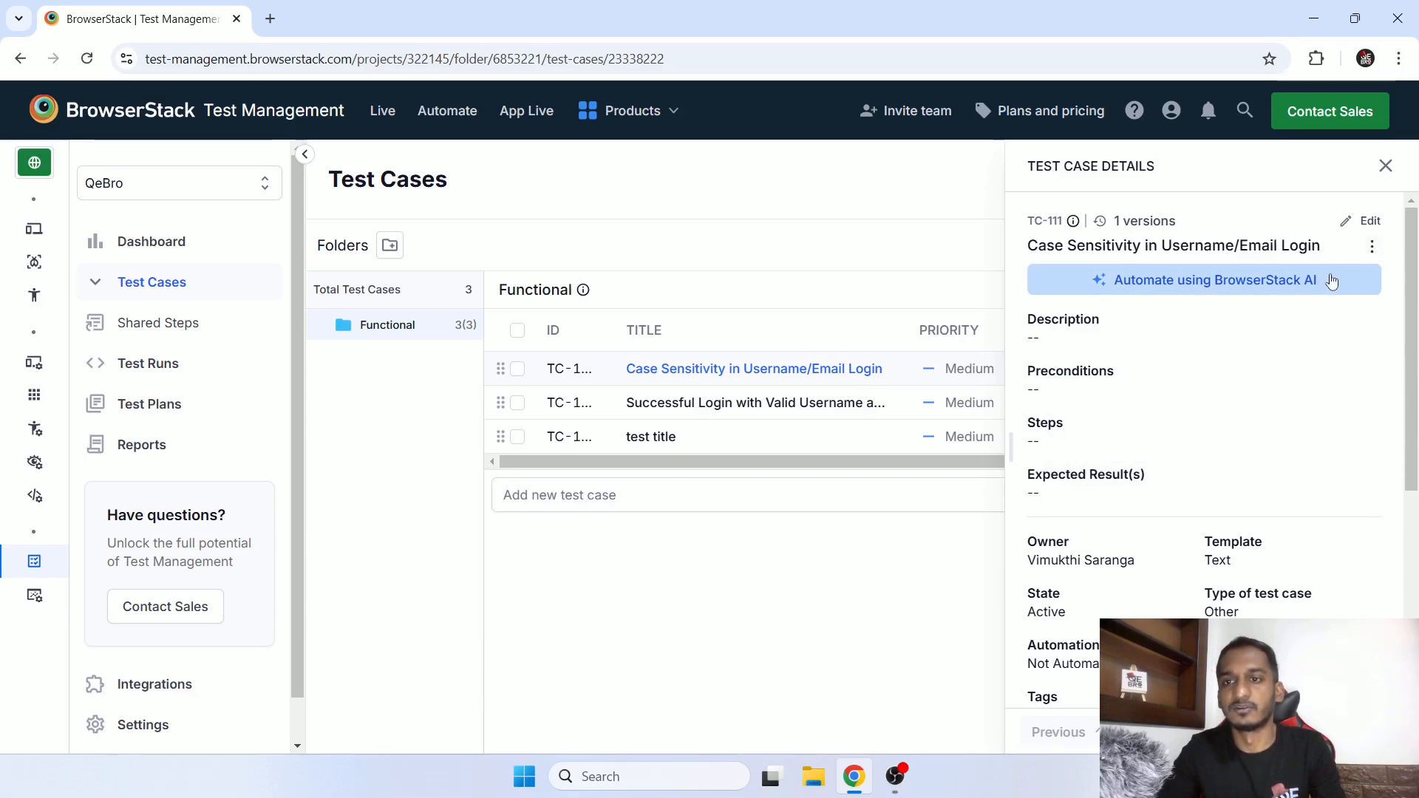
left_click(1372, 250)
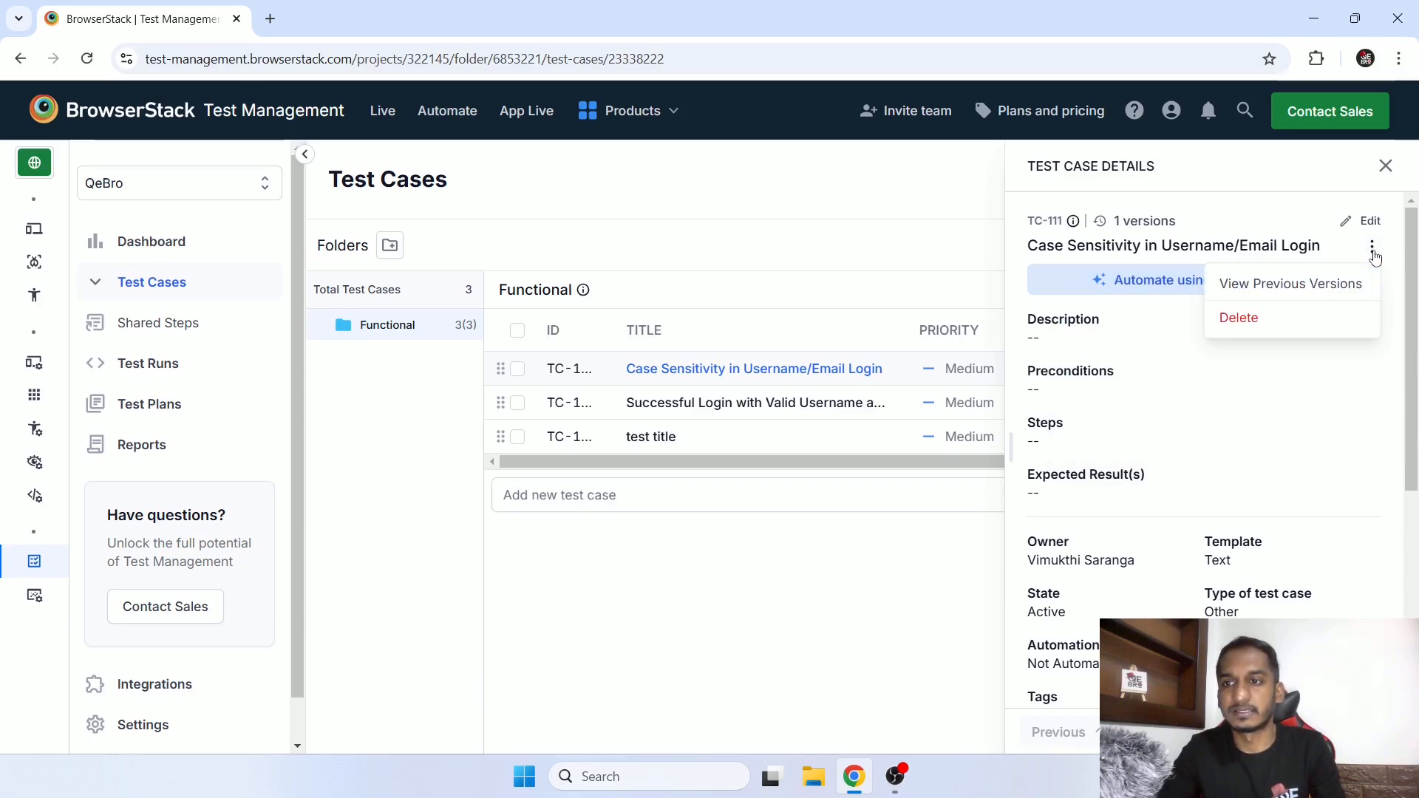
left_click(1373, 253)
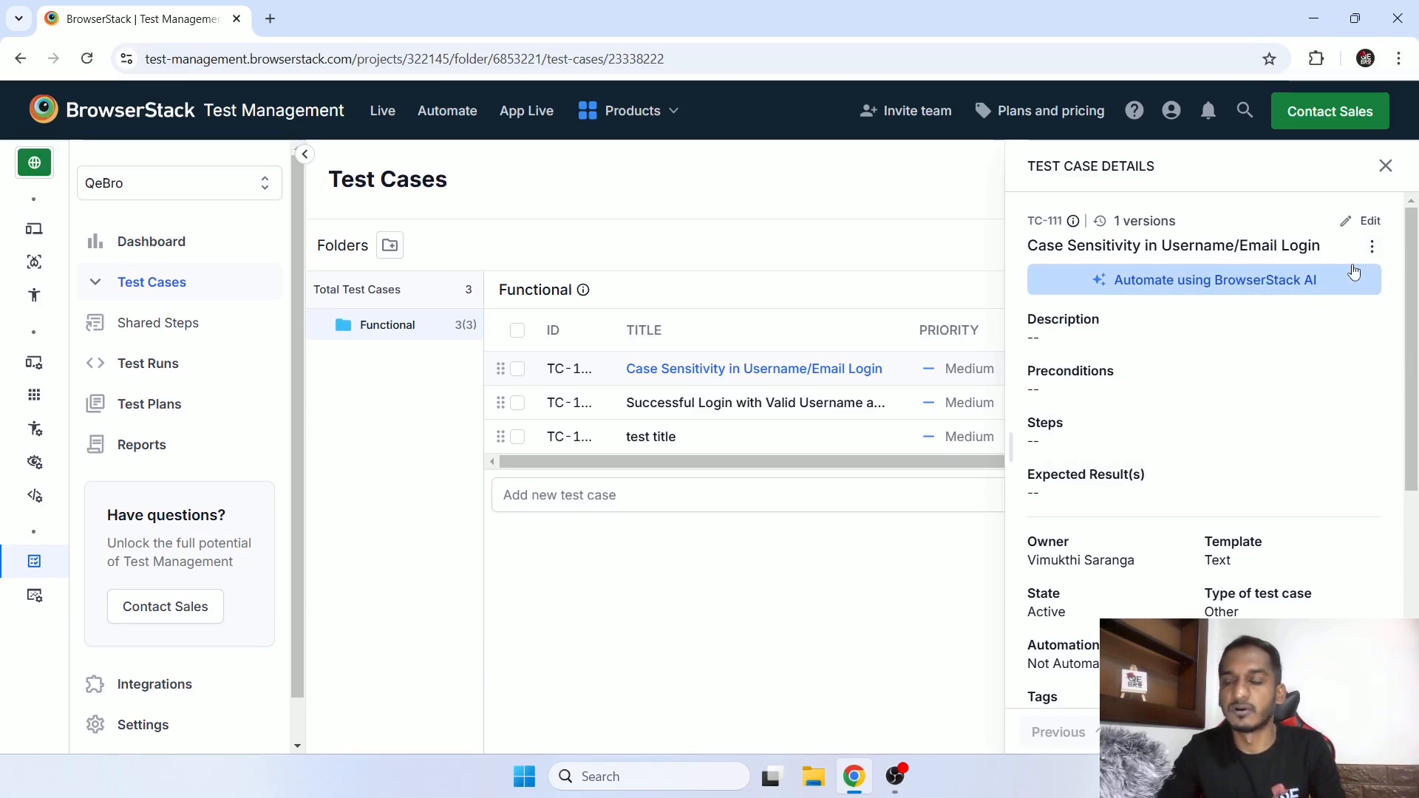
left_click(1386, 166)
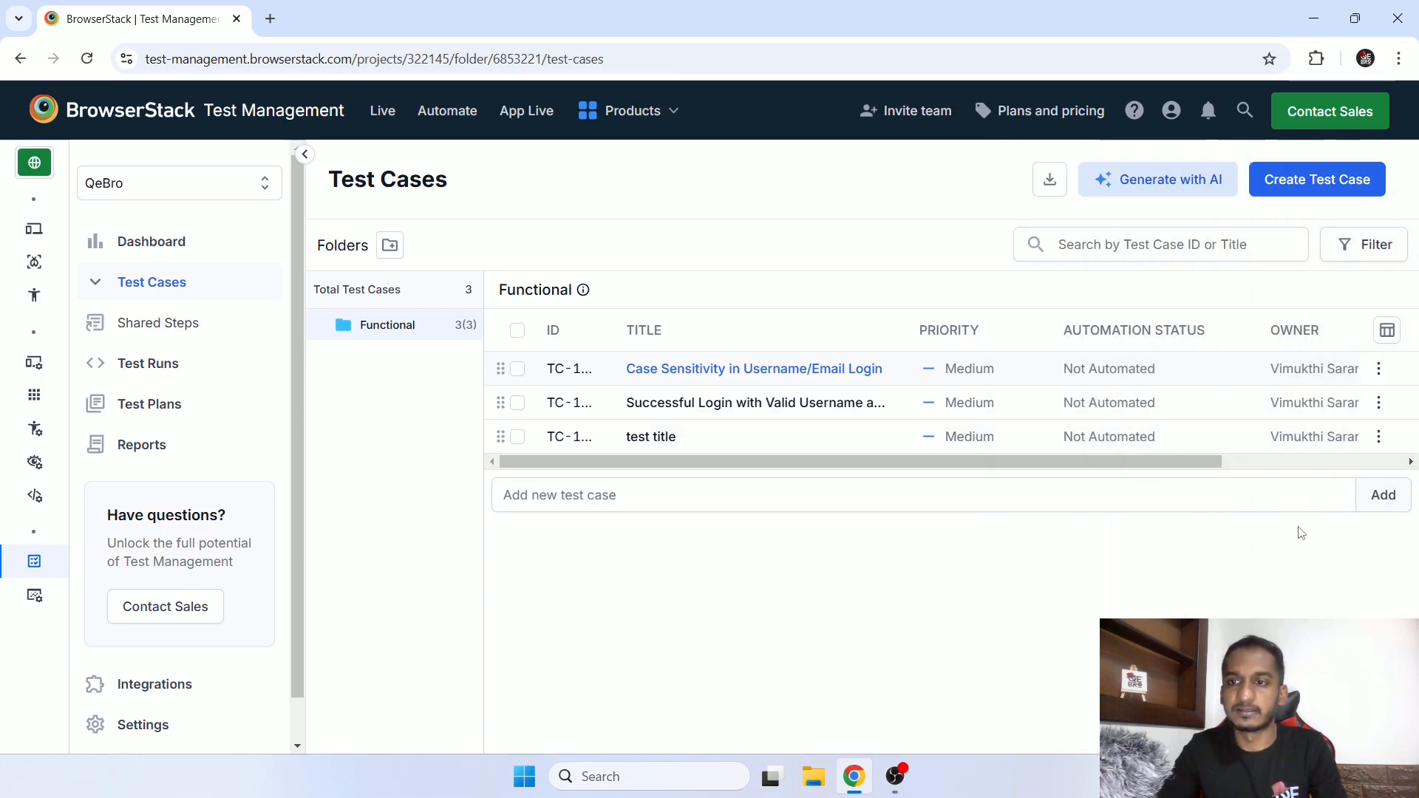
Generate AI test cases for the Functional folder with the predefined prompt "Suggest test cases for user login"
left_click(1171, 180)
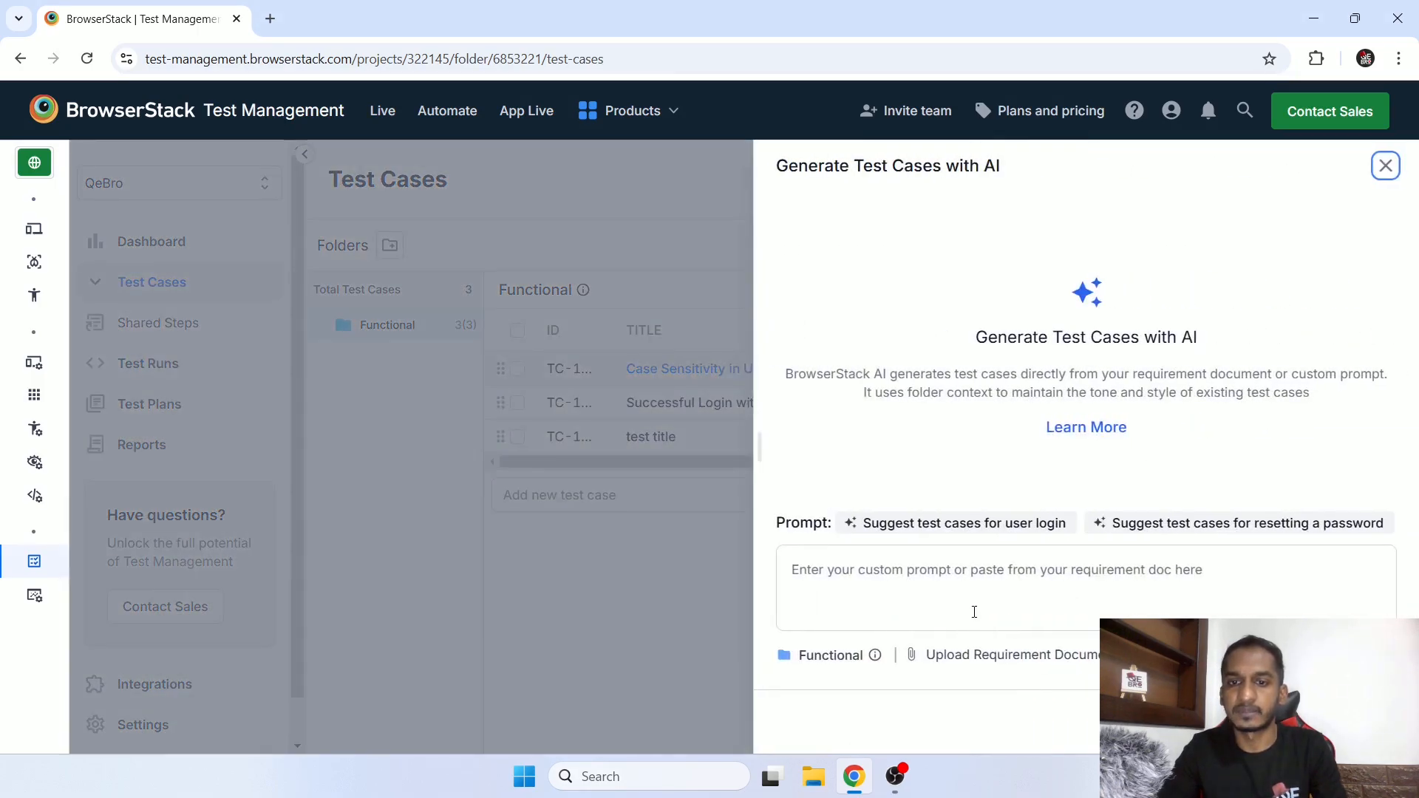
left_click(959, 524)
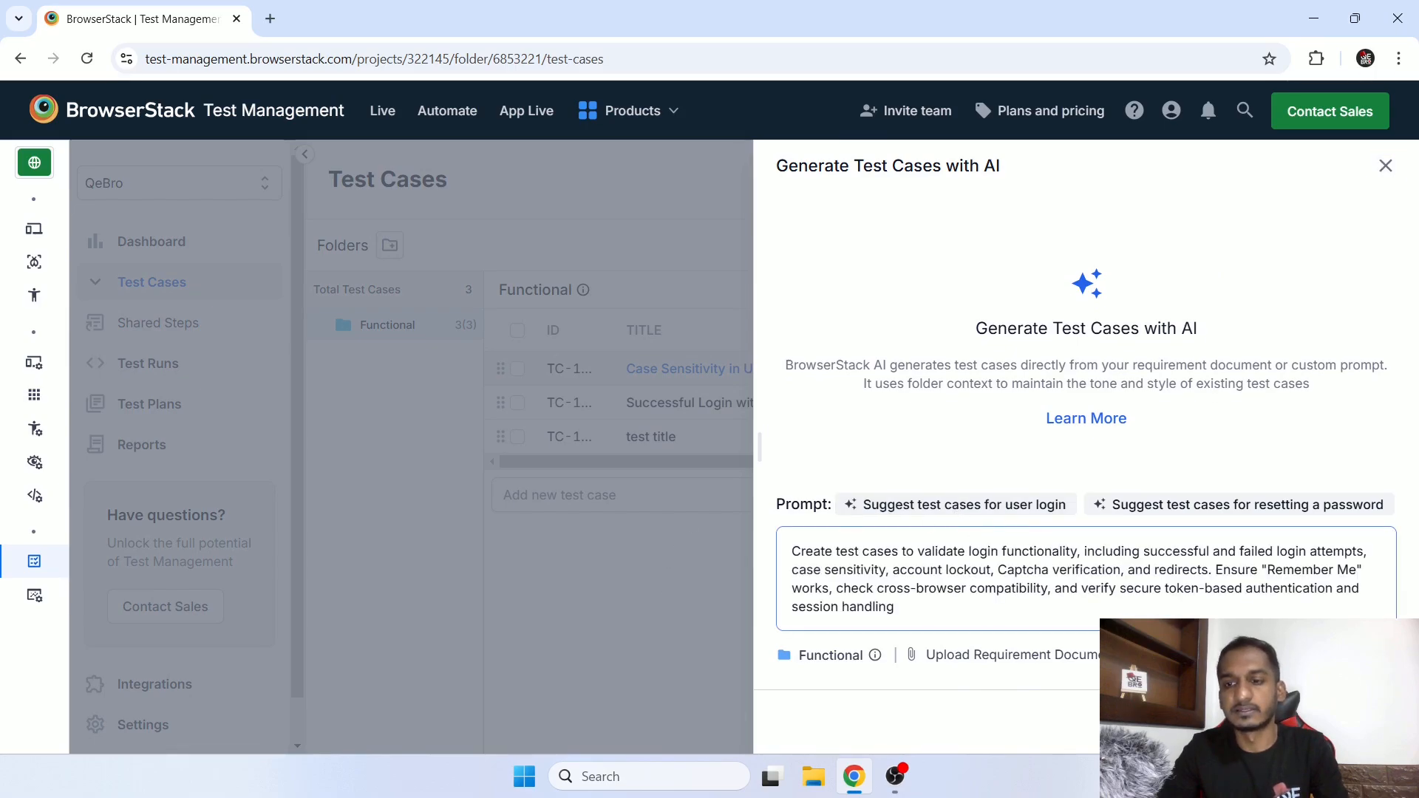
left_click_drag(859, 551, 996, 615)
left_click(995, 615)
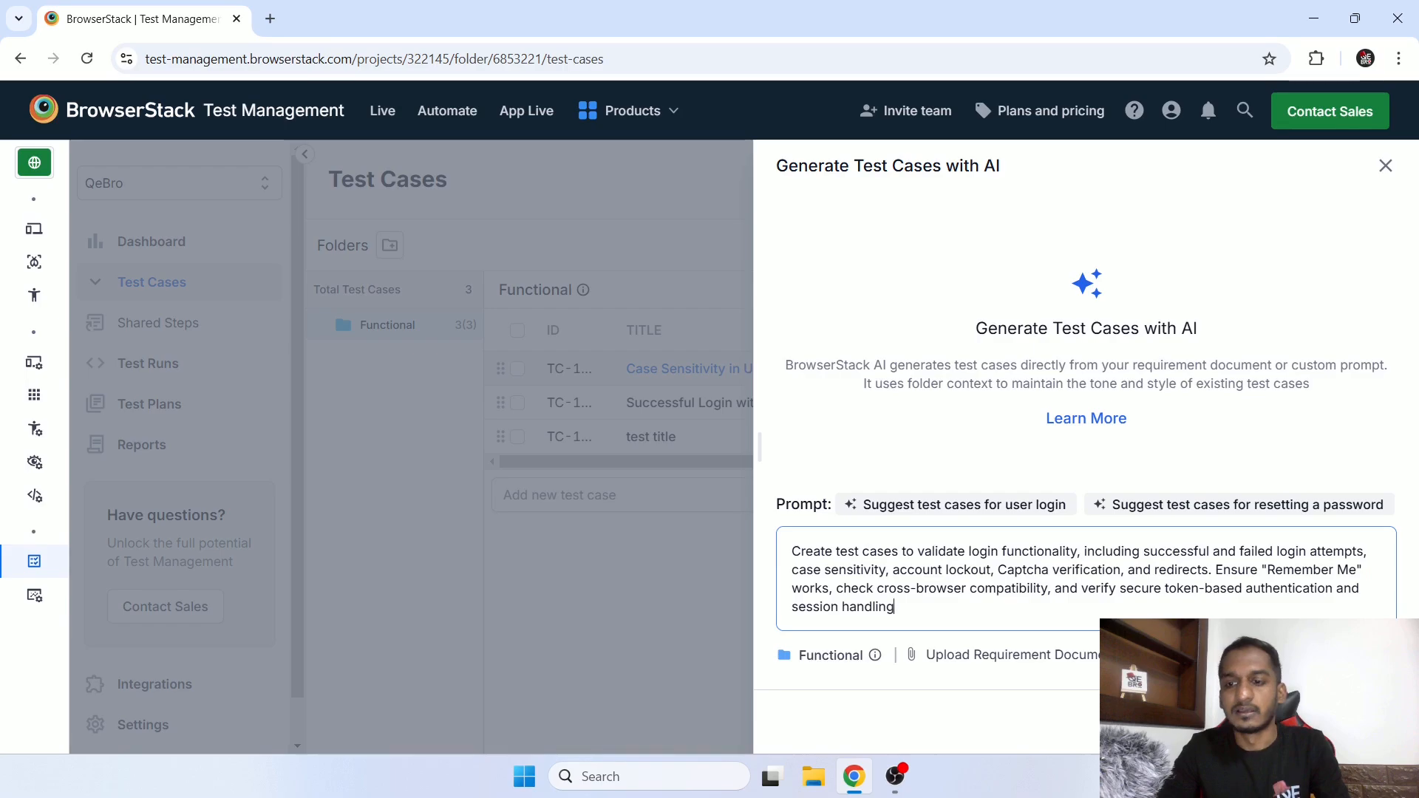
left_click(1355, 655)
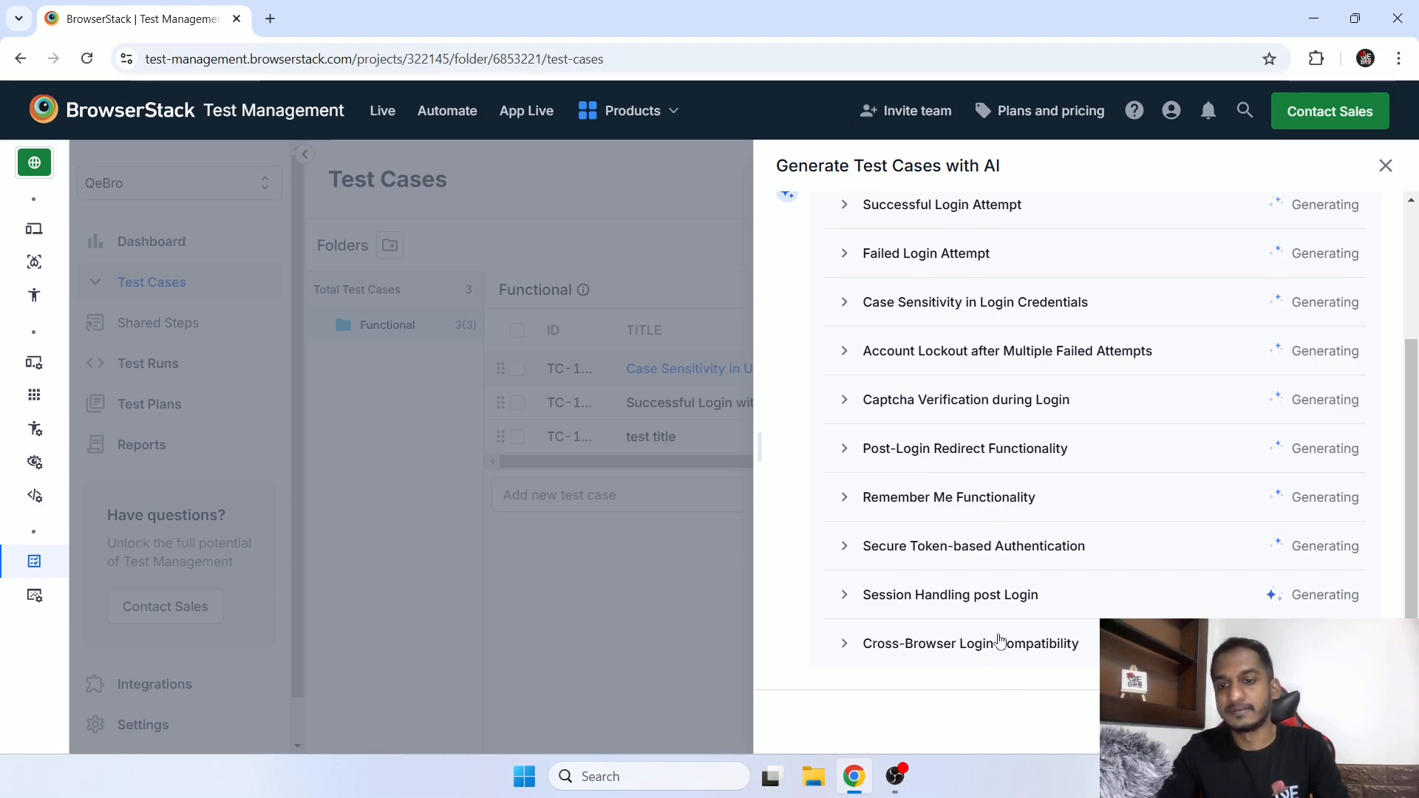
Reread the submitted login prompt and compare it with the scenarios being generated
scroll(1003, 640, "up", 3)
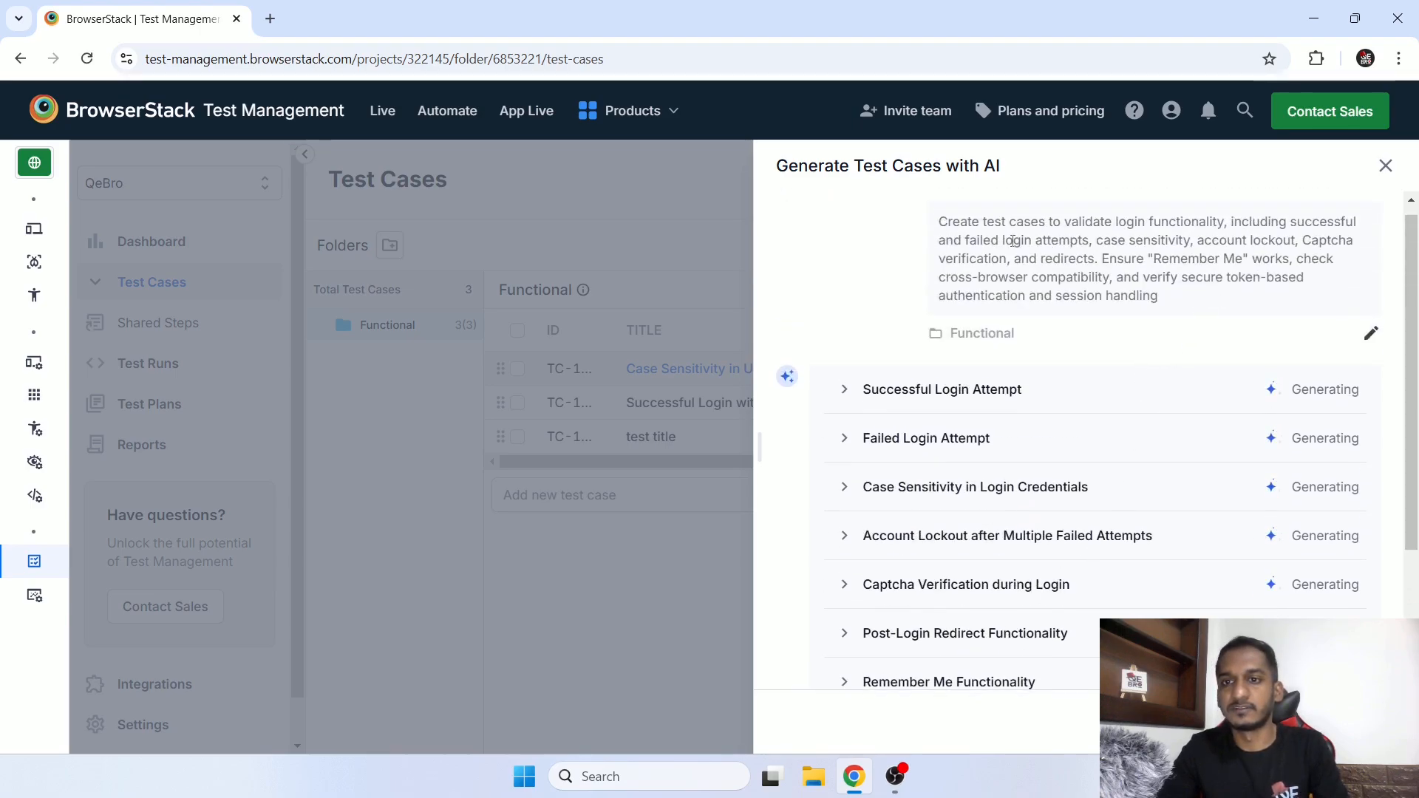
left_click_drag(969, 222, 1153, 297)
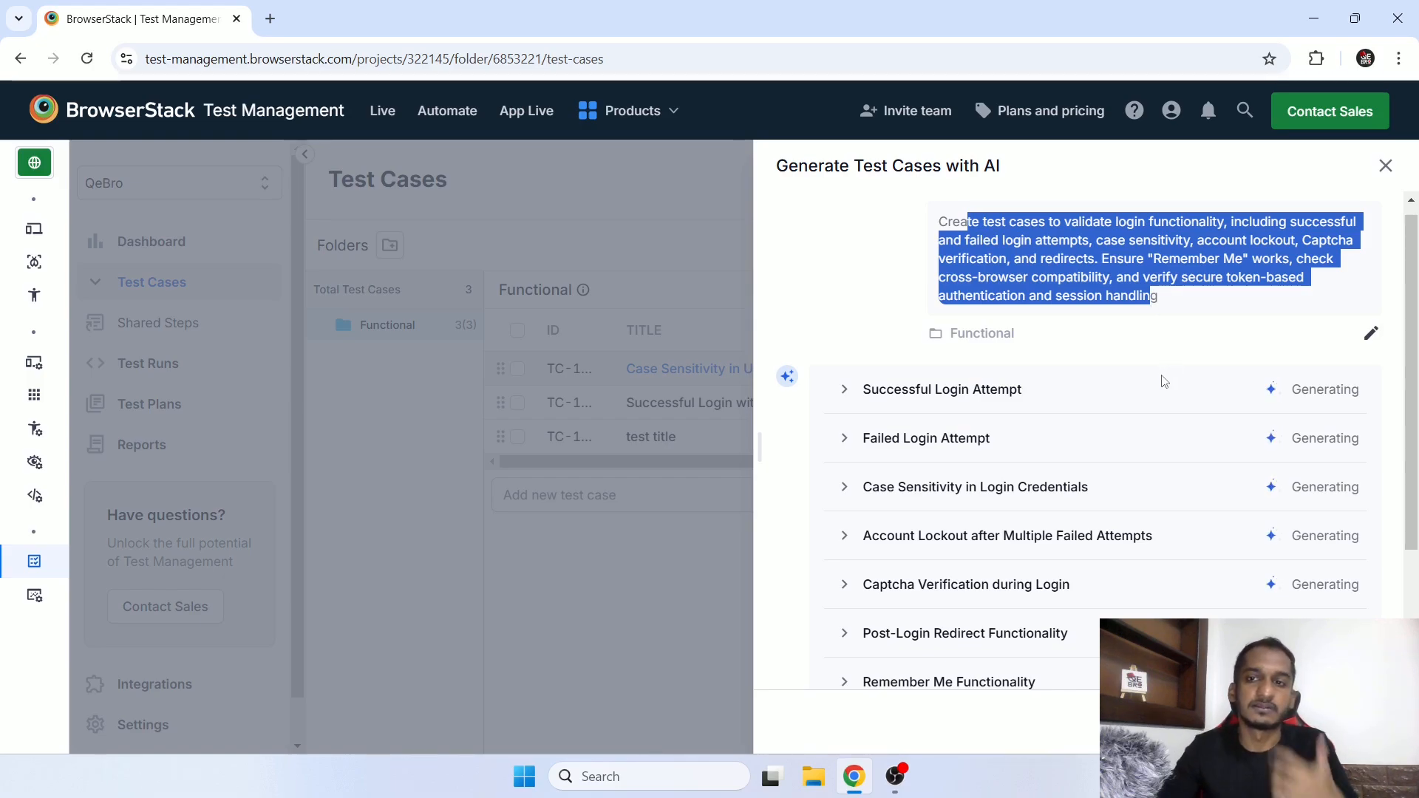
scroll(1161, 375, "down", 3)
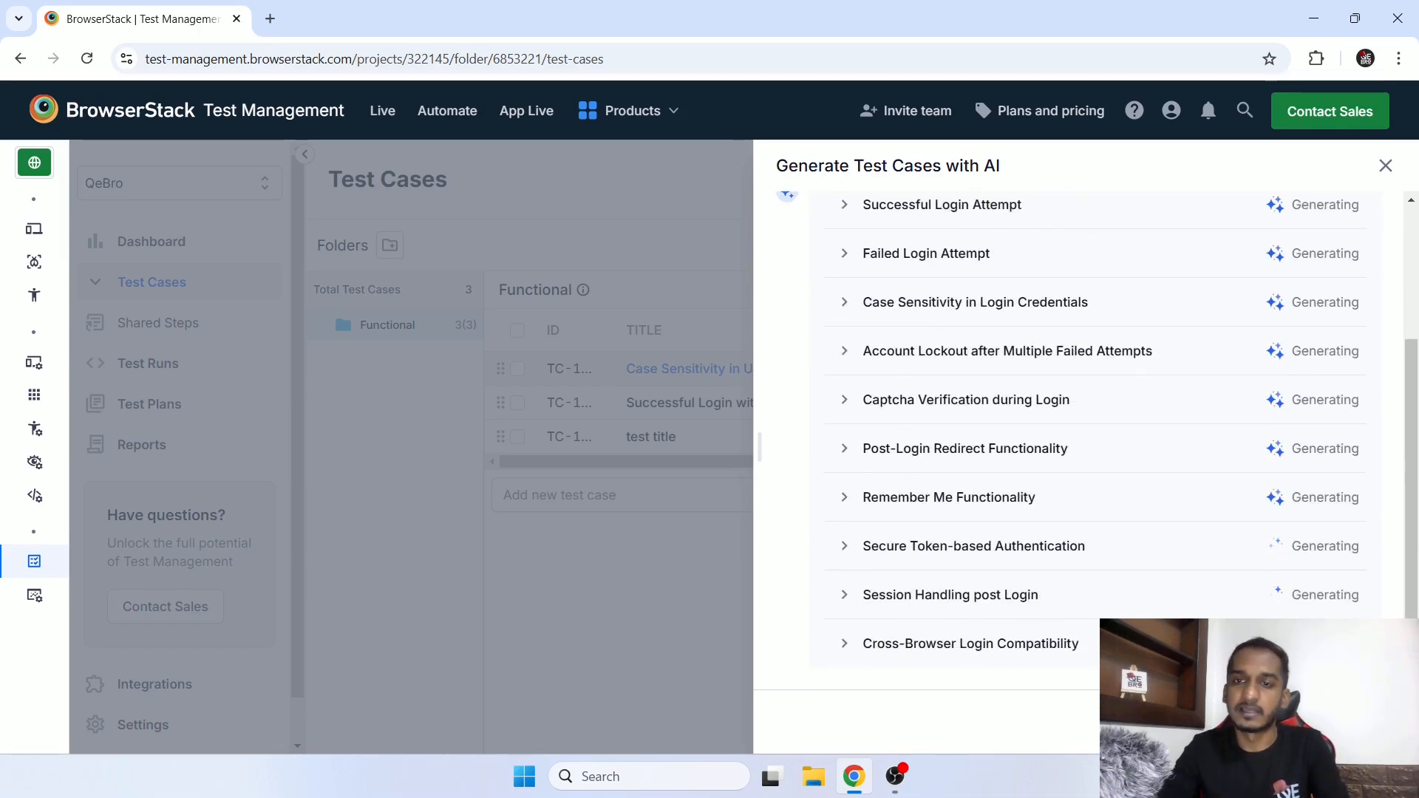
scroll(1147, 615, "up", 1)
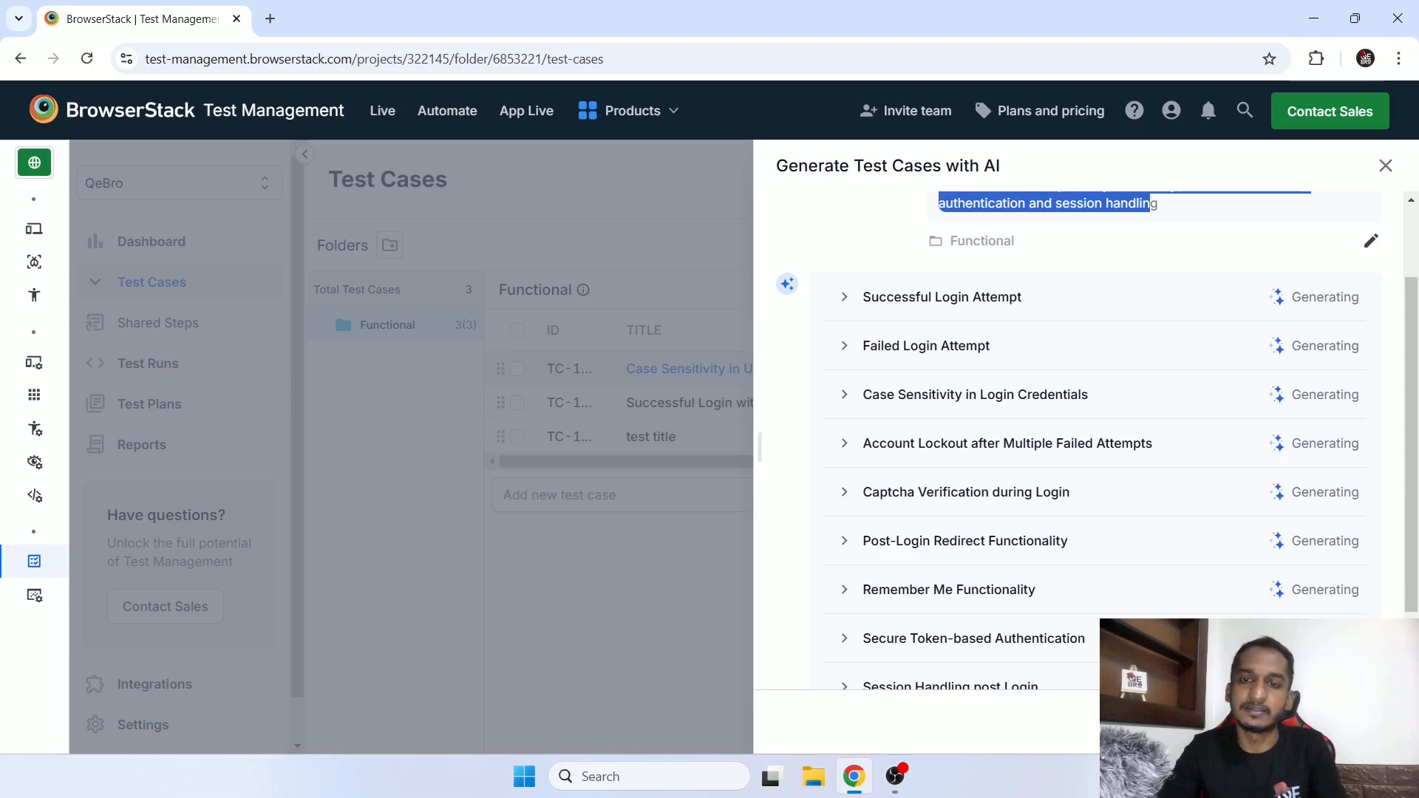
scroll(950, 451, "down", 2)
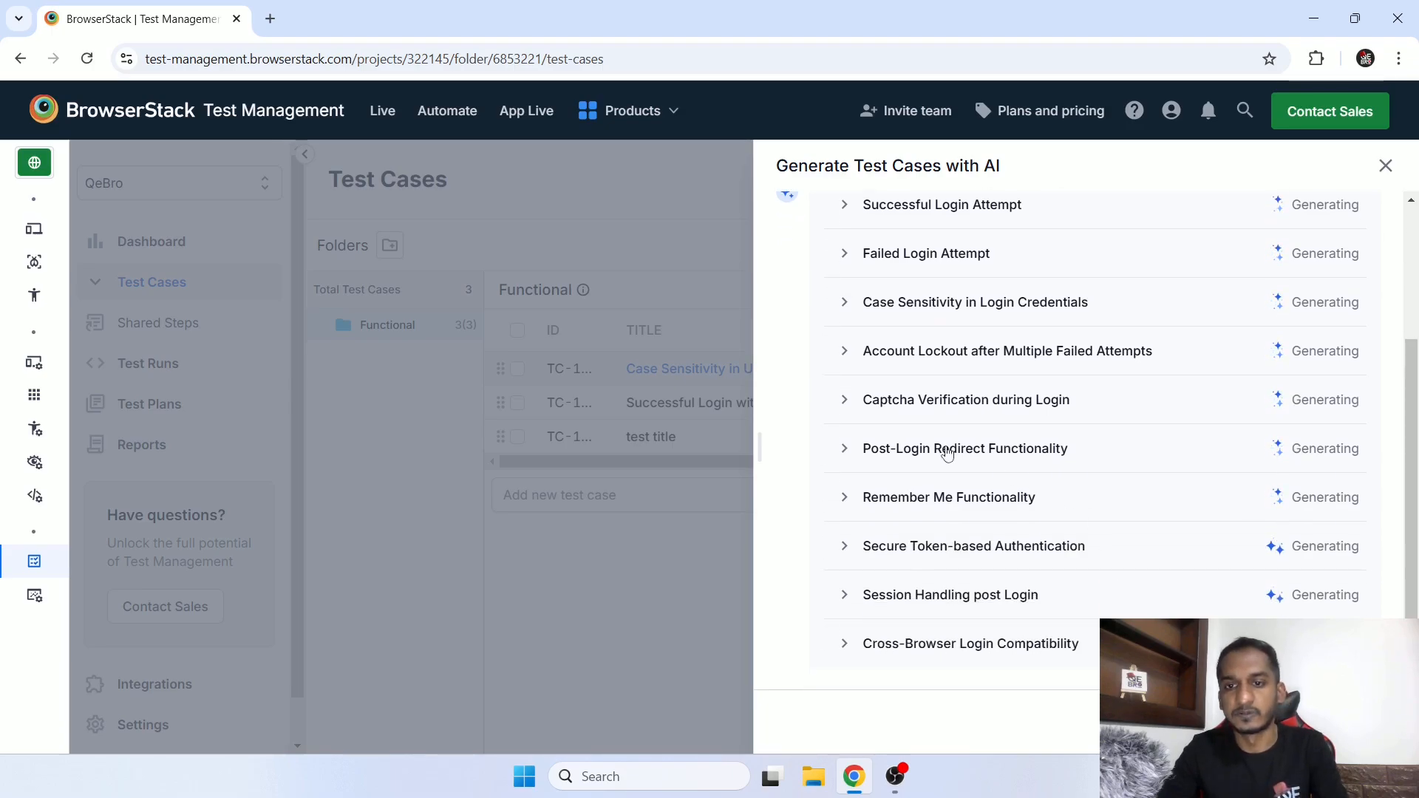
scroll(1051, 303, "up", 2)
scroll(1051, 304, "down", 1)
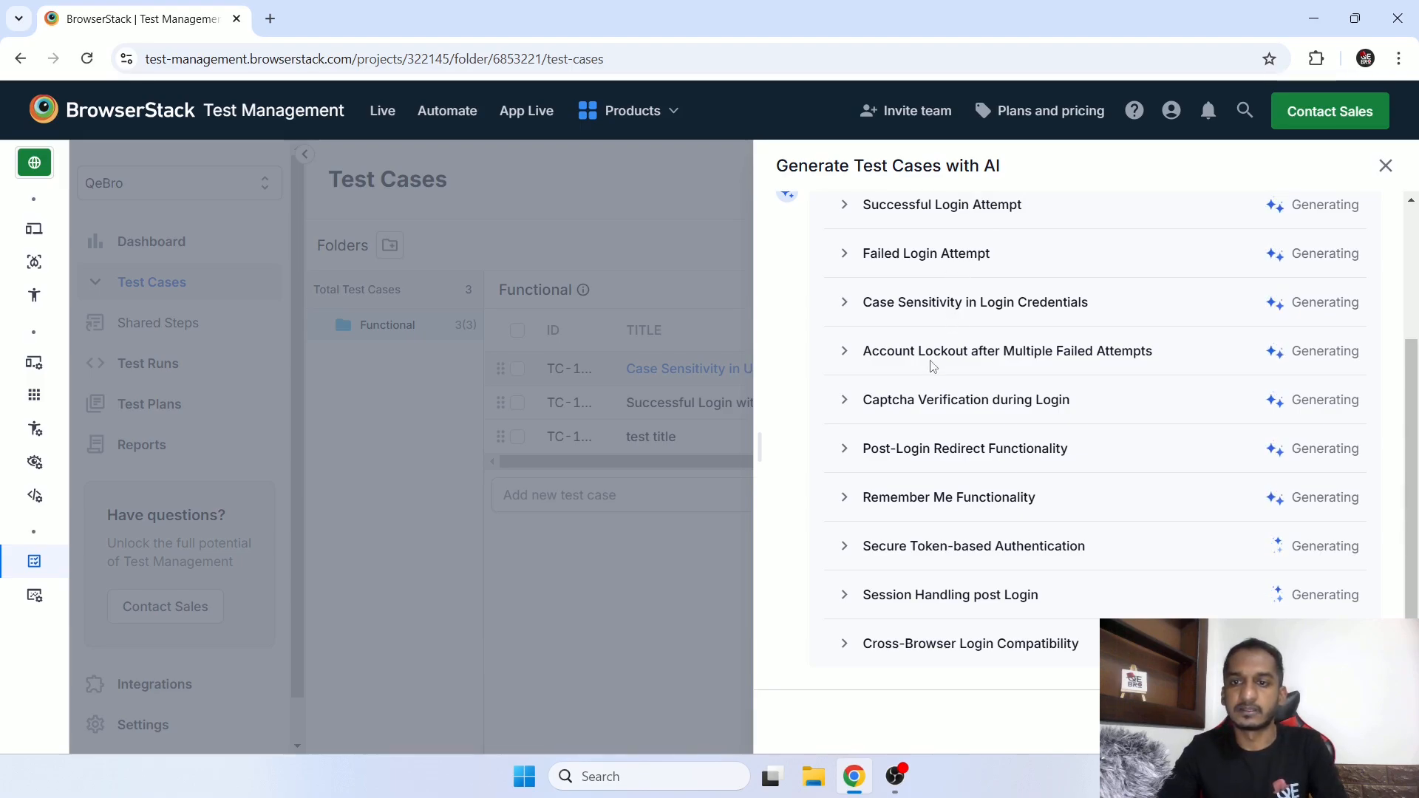
scroll(931, 364, "down", 1)
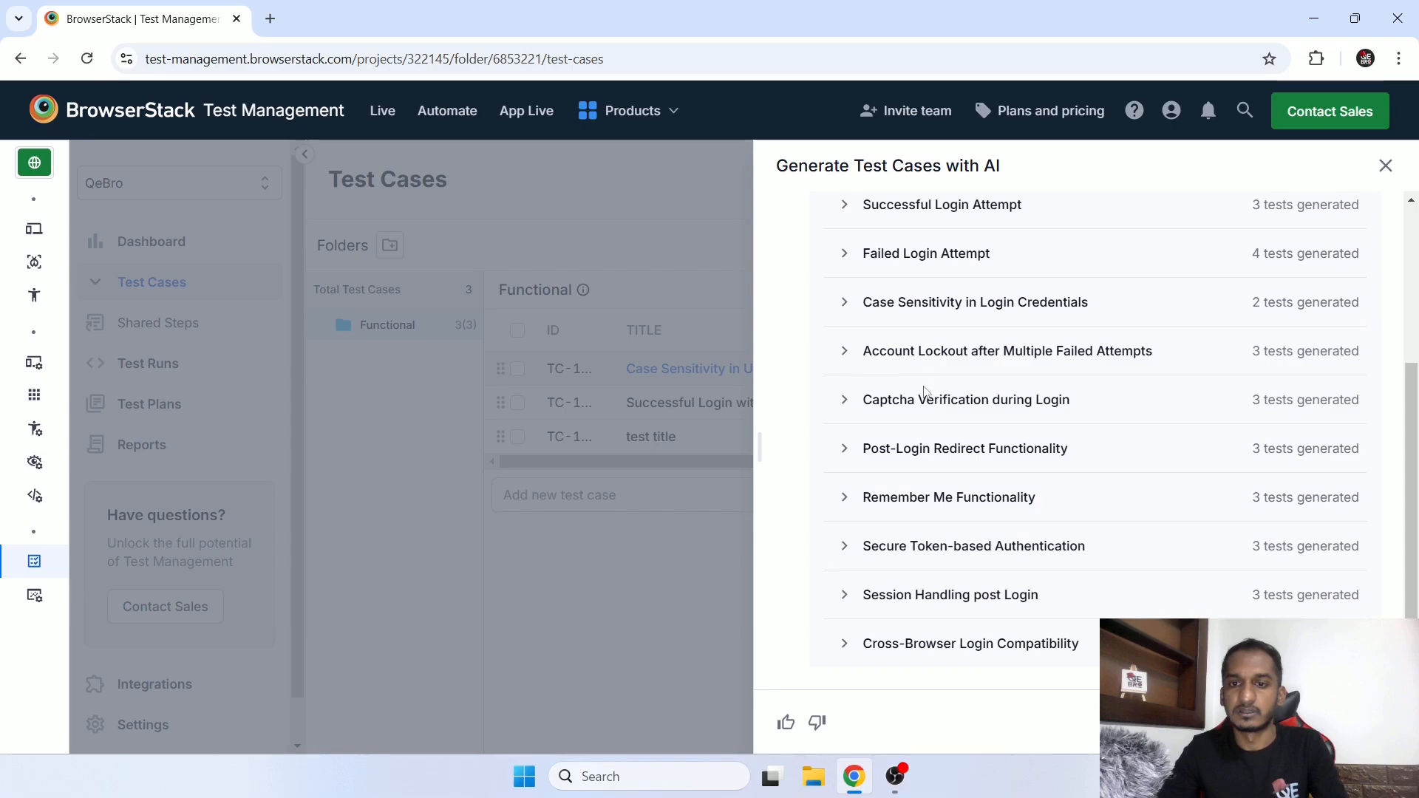
Inspect the Post-Login Redirect Functionality scenario title and the test cases suggested under Cross-Browser Login Compatibility
left_click_drag(836, 452, 1093, 465)
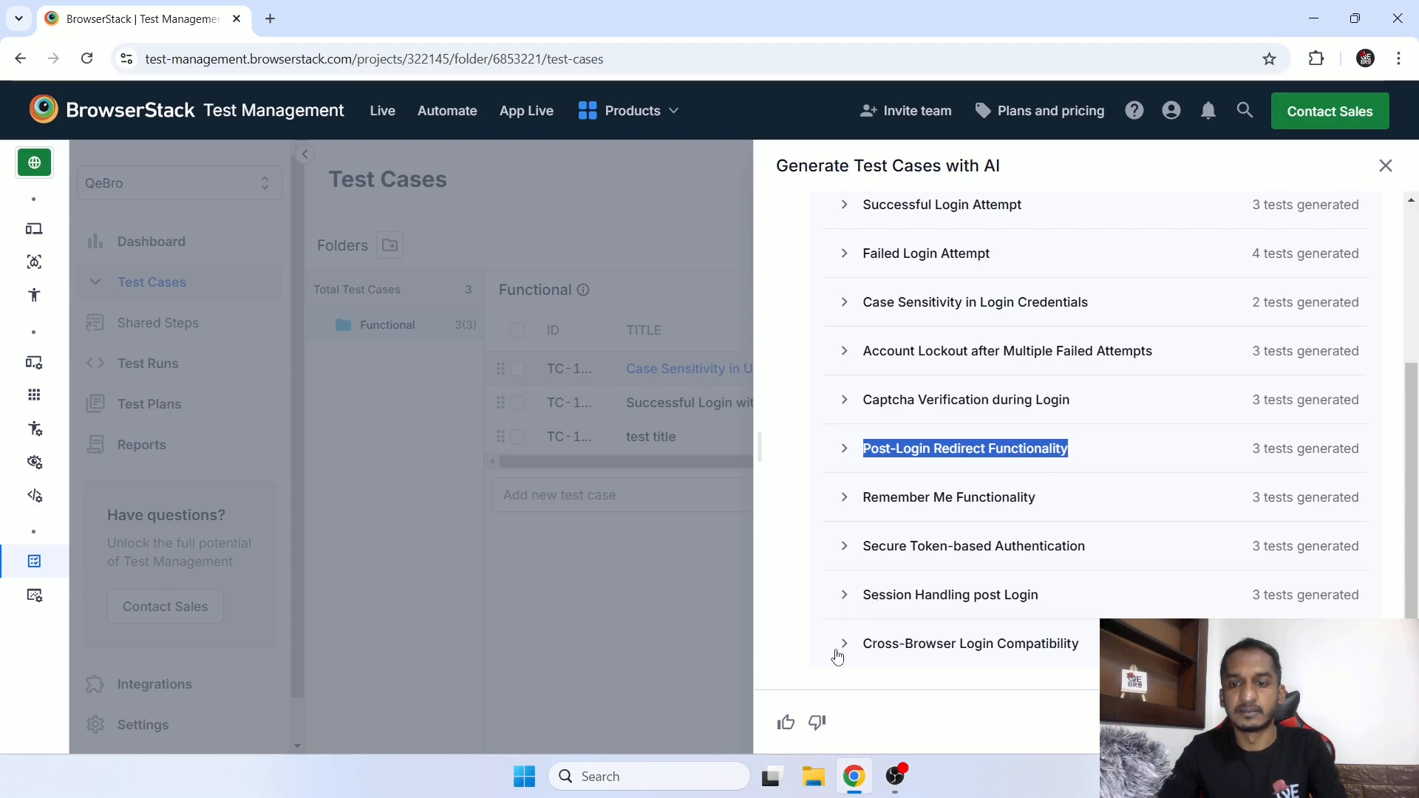
left_click(933, 655)
left_click_drag(830, 645, 1101, 651)
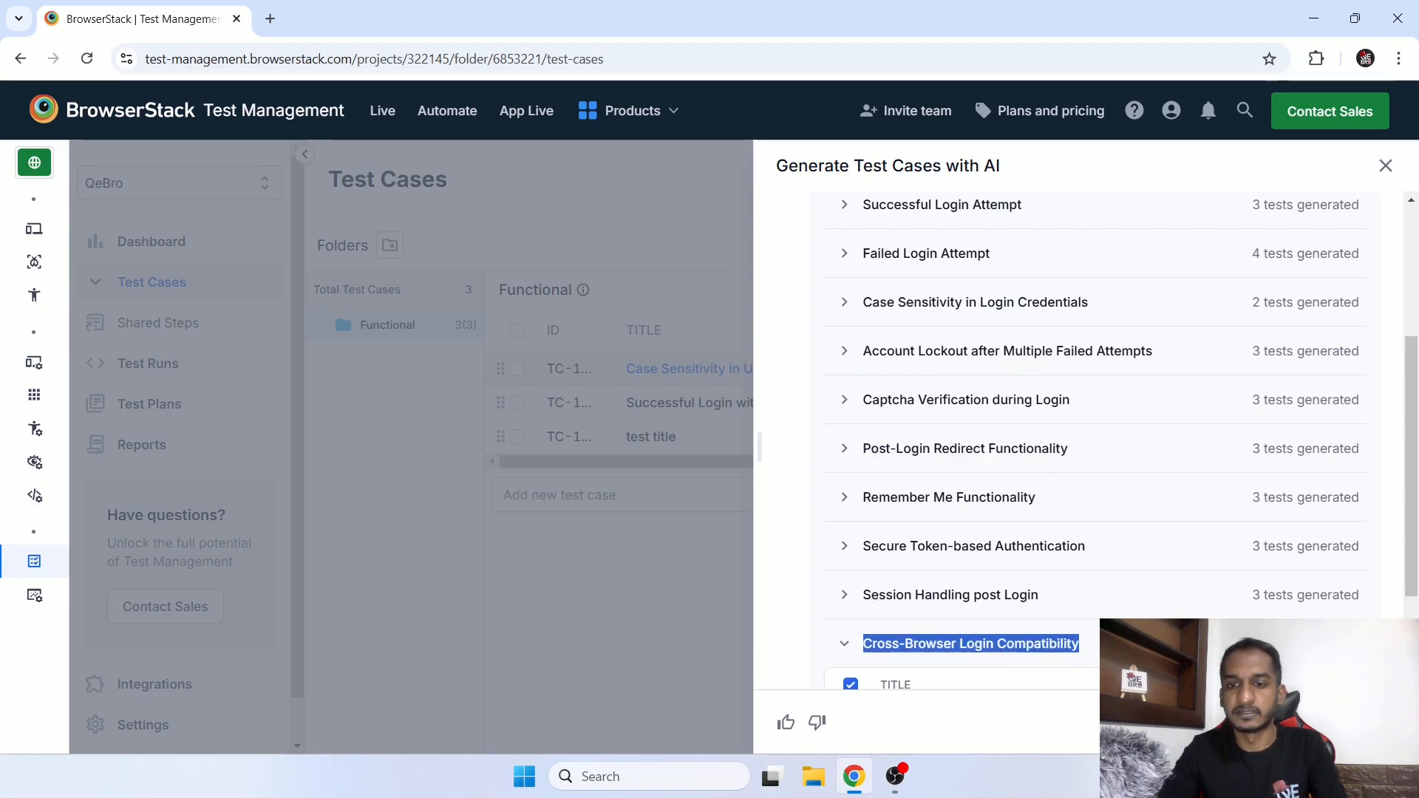
scroll(1101, 651, "down", 1)
scroll(1095, 443, "down", 1)
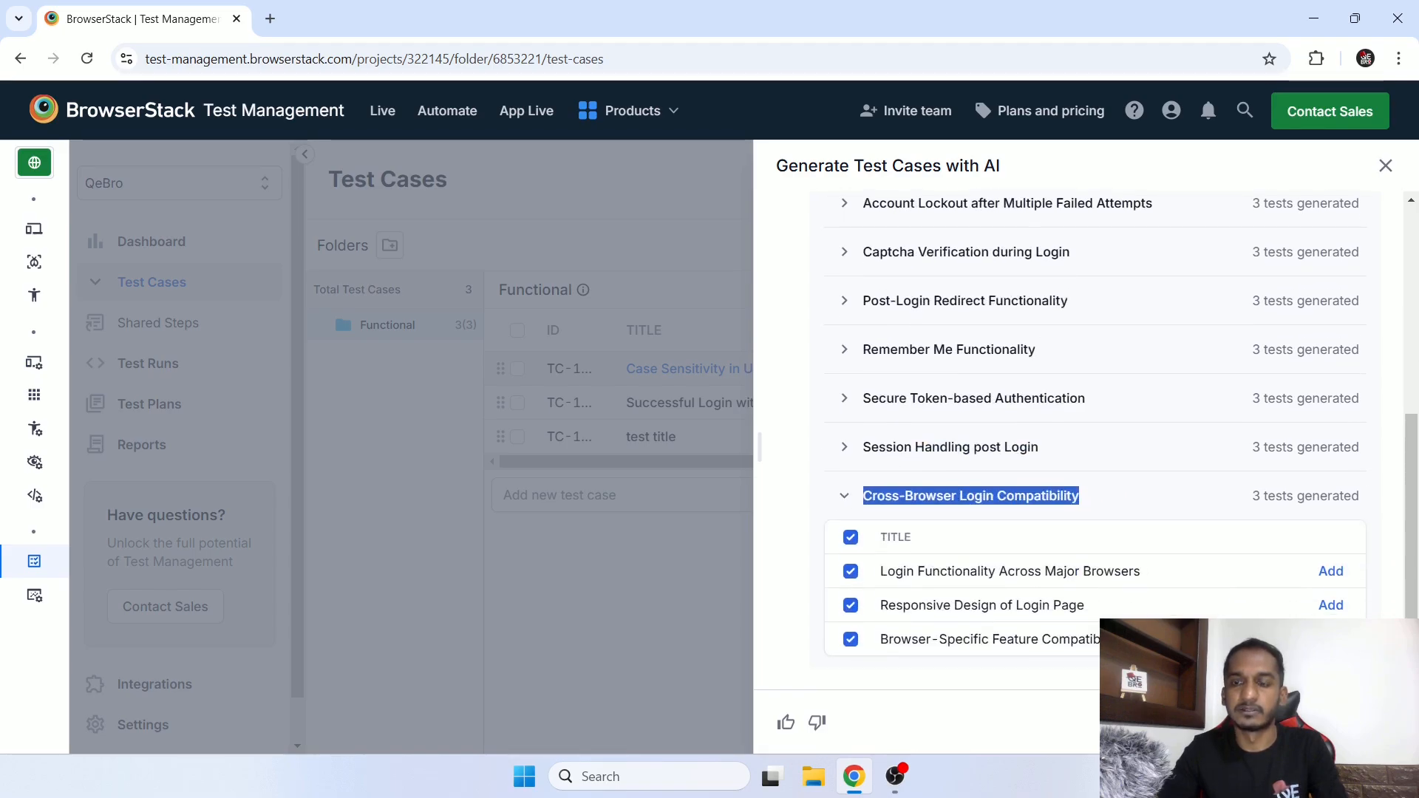
Read the generation summary for the number of test cases and scenarios, and look over the scenario list again
scroll(1094, 444, "up", 8)
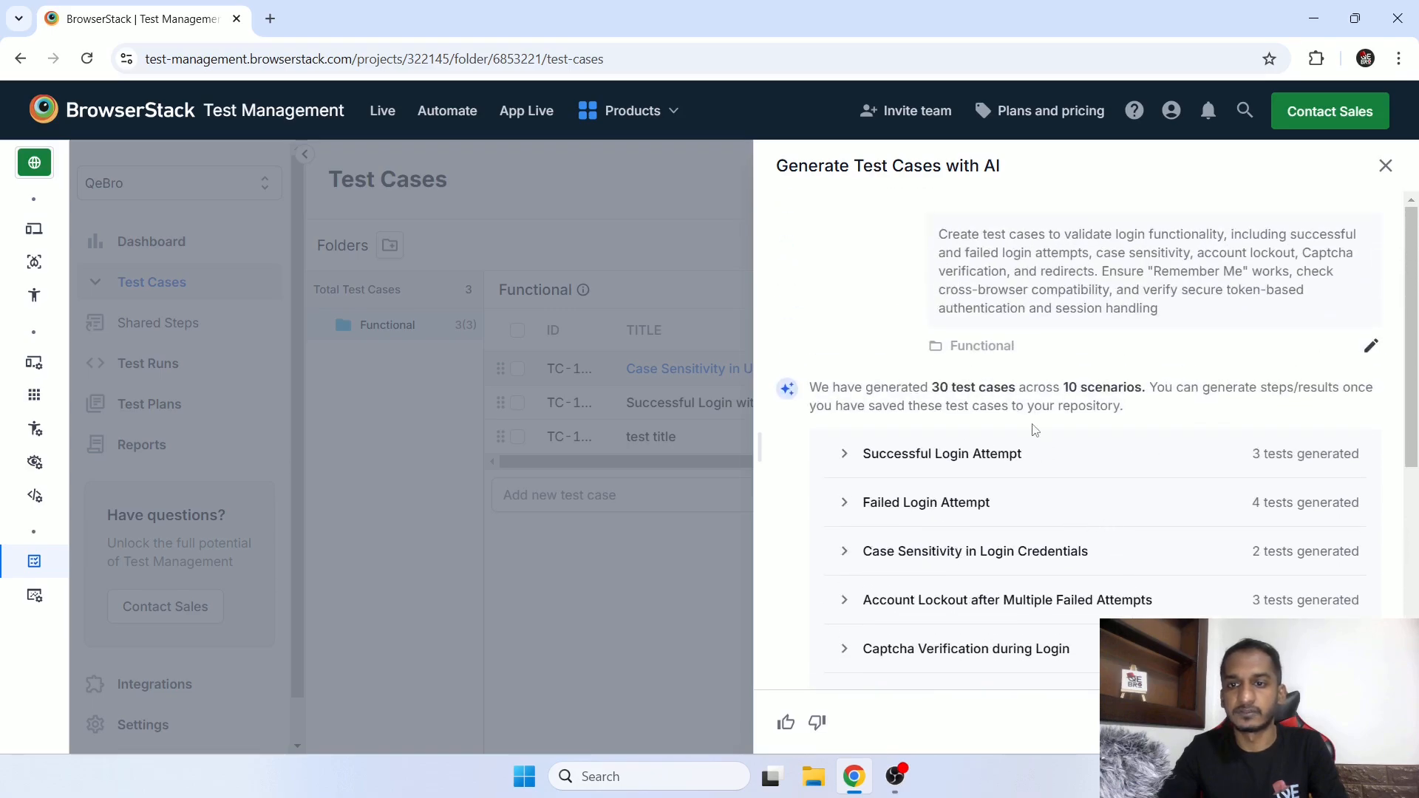
left_click_drag(1061, 386, 1131, 384)
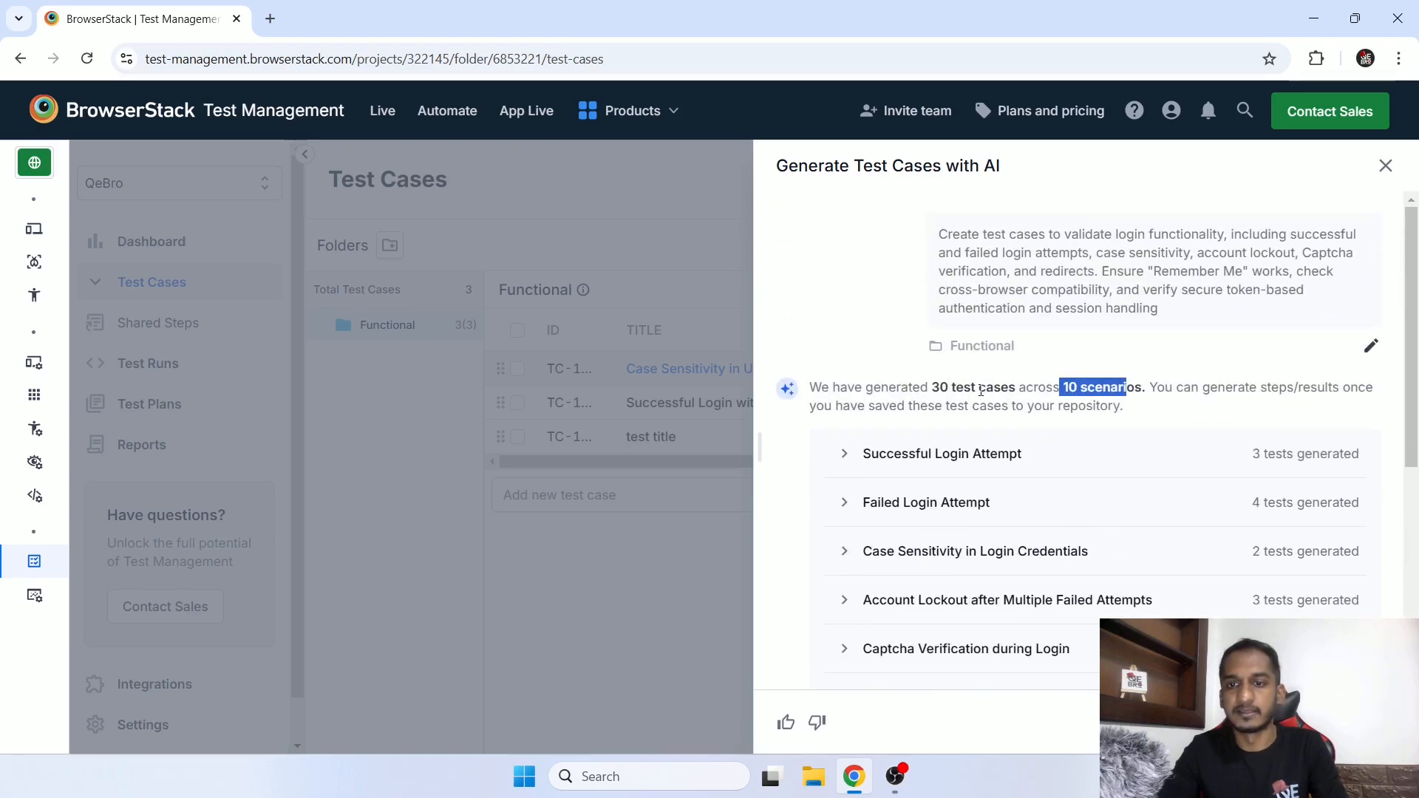
left_click_drag(928, 385, 1017, 385)
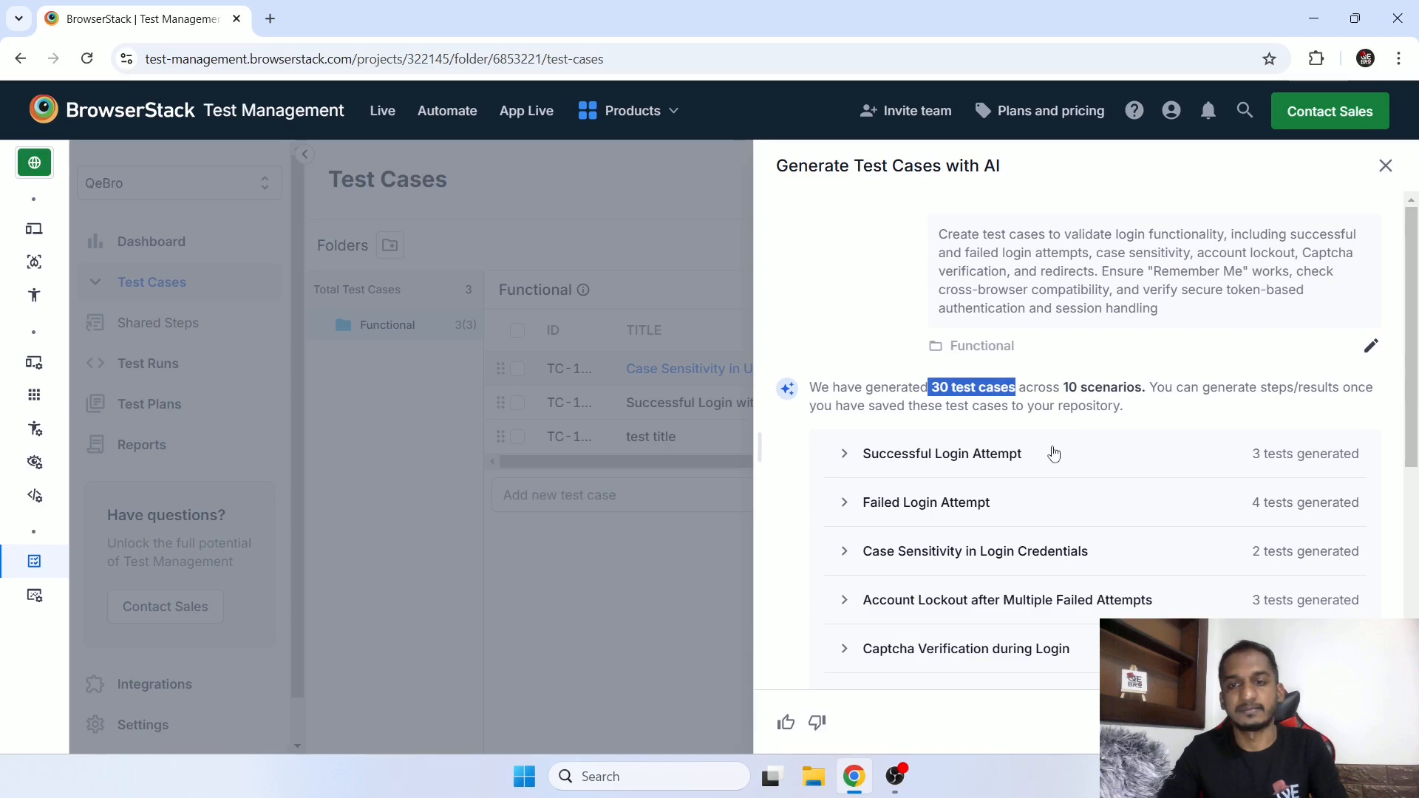
scroll(1052, 453, "down", 5)
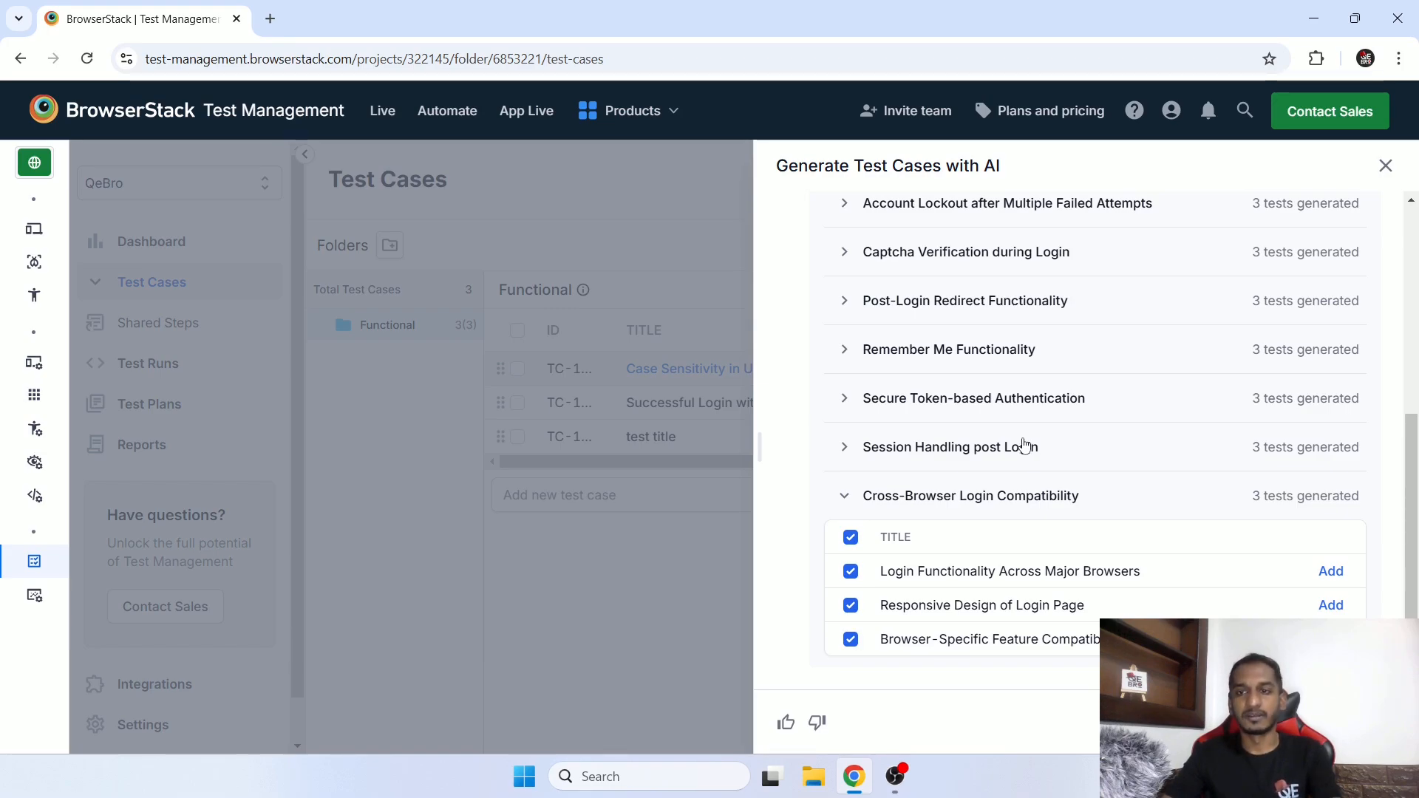
Close the AI test case generator and discard its unsaved generated test cases
scroll(1025, 446, "up", 5)
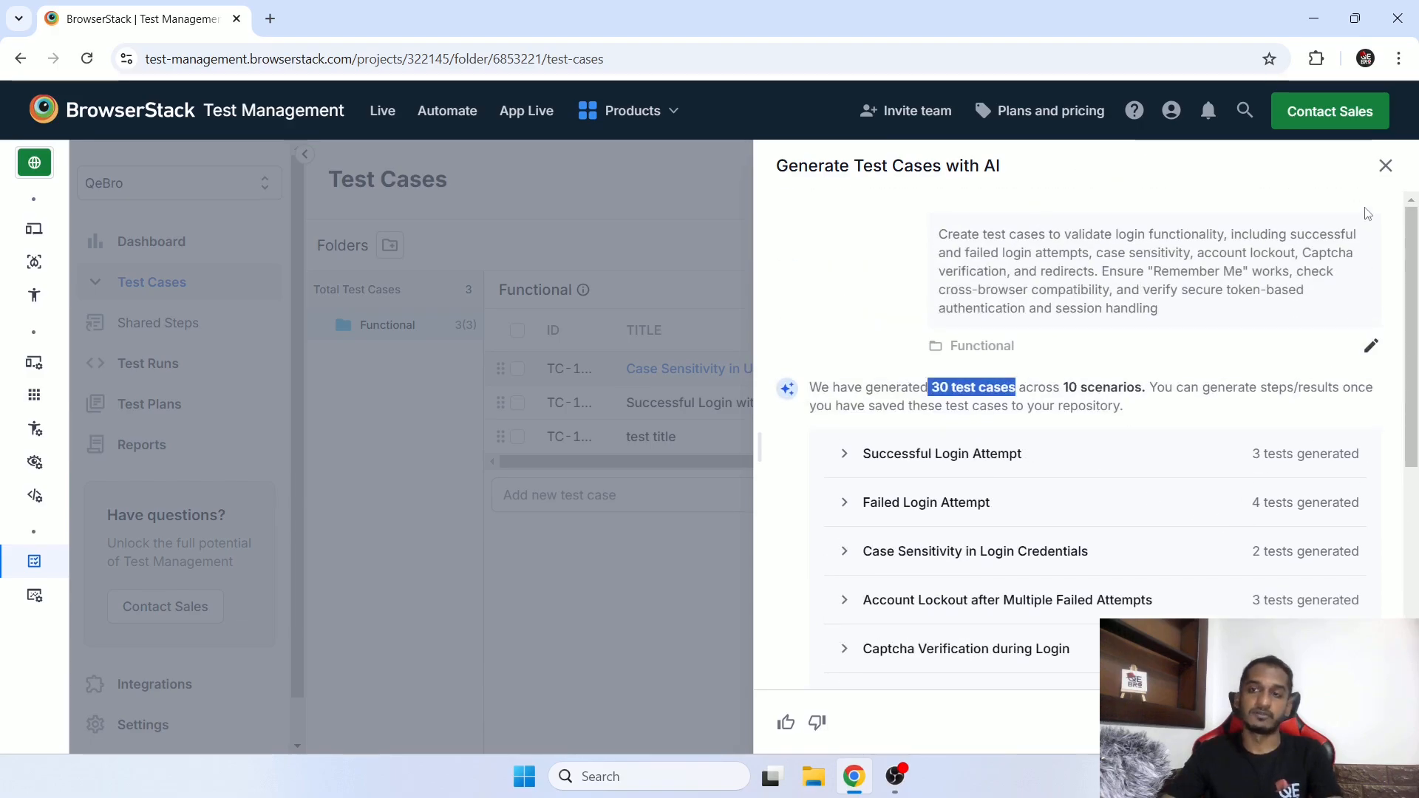
left_click(1386, 166)
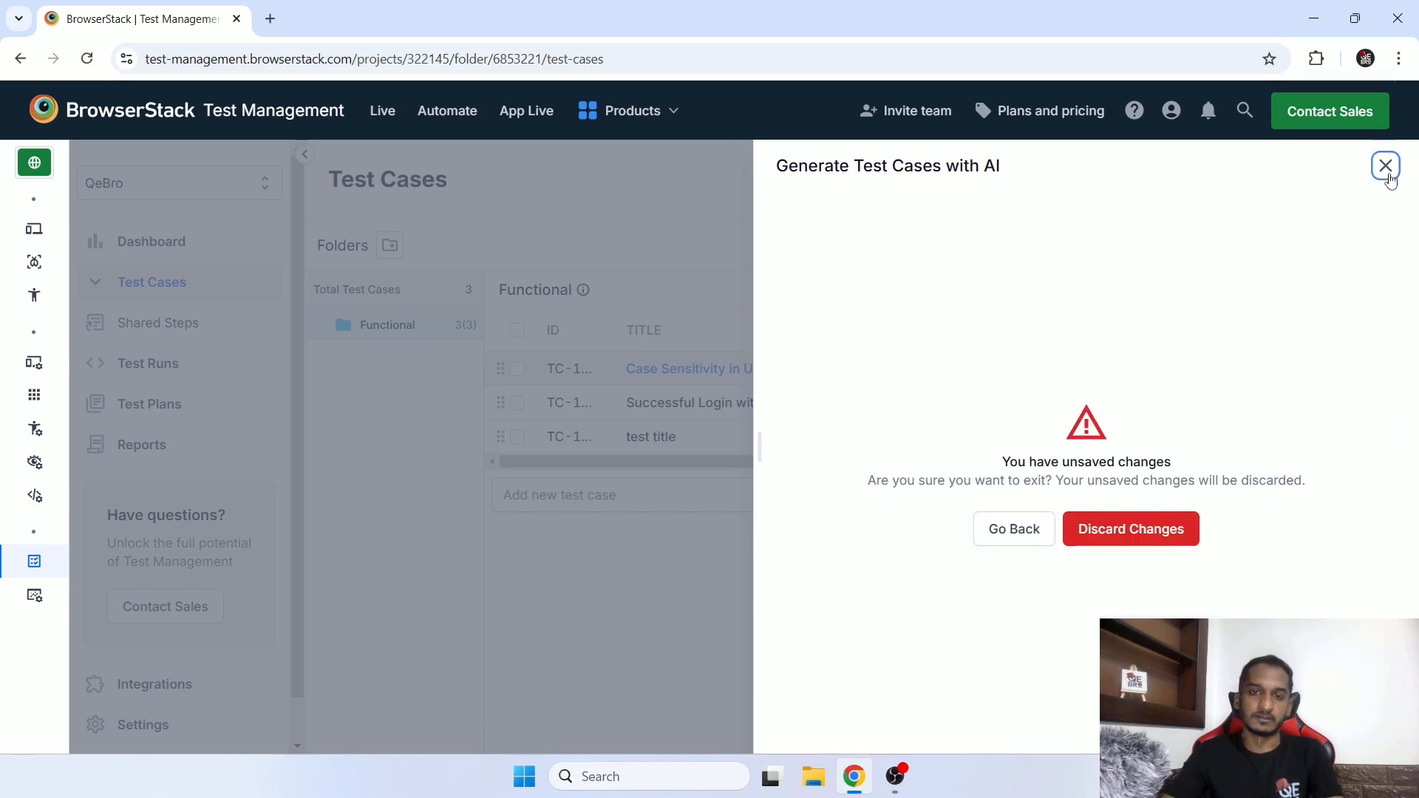
left_click(1165, 528)
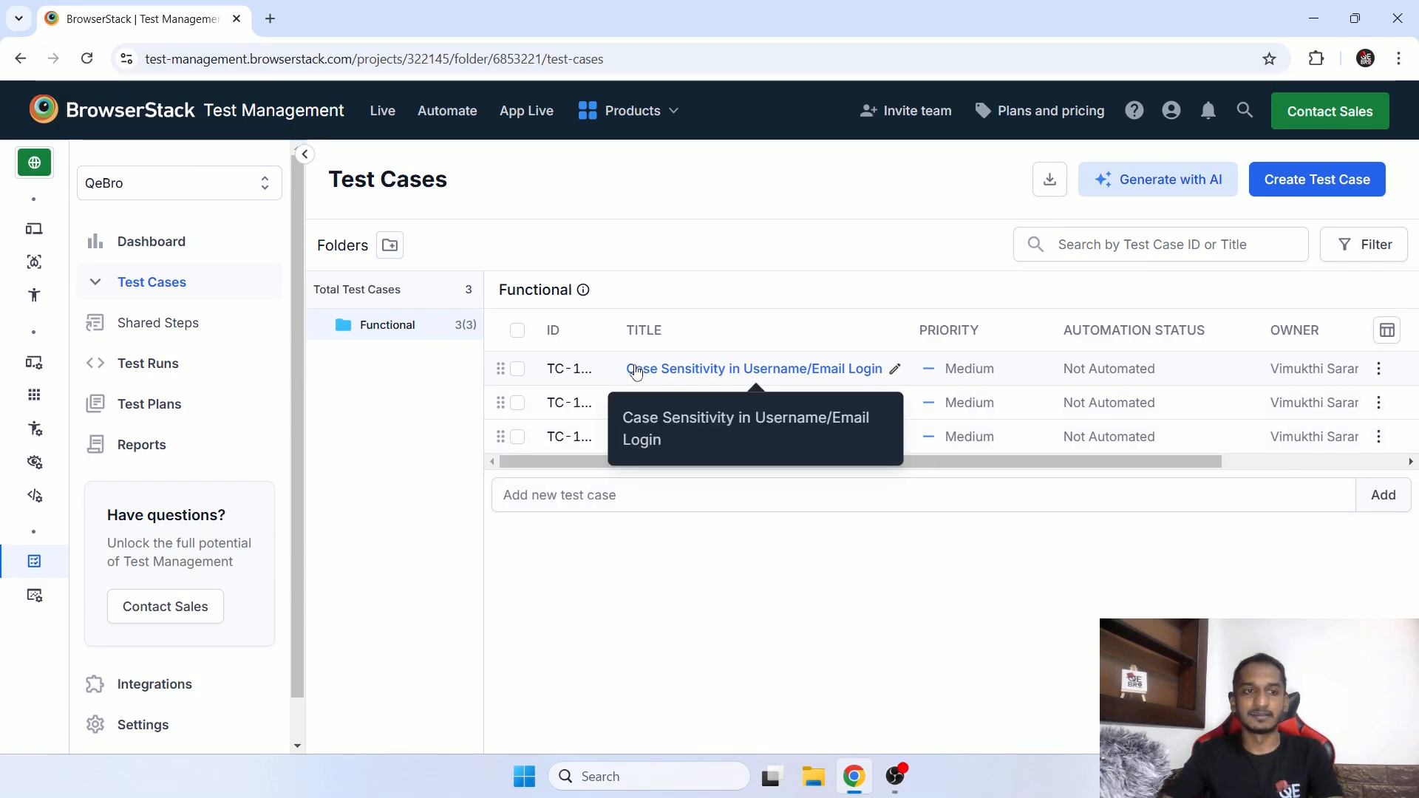
Open the Low Code Automation product from the Test Automation group
mouse_move(36, 304)
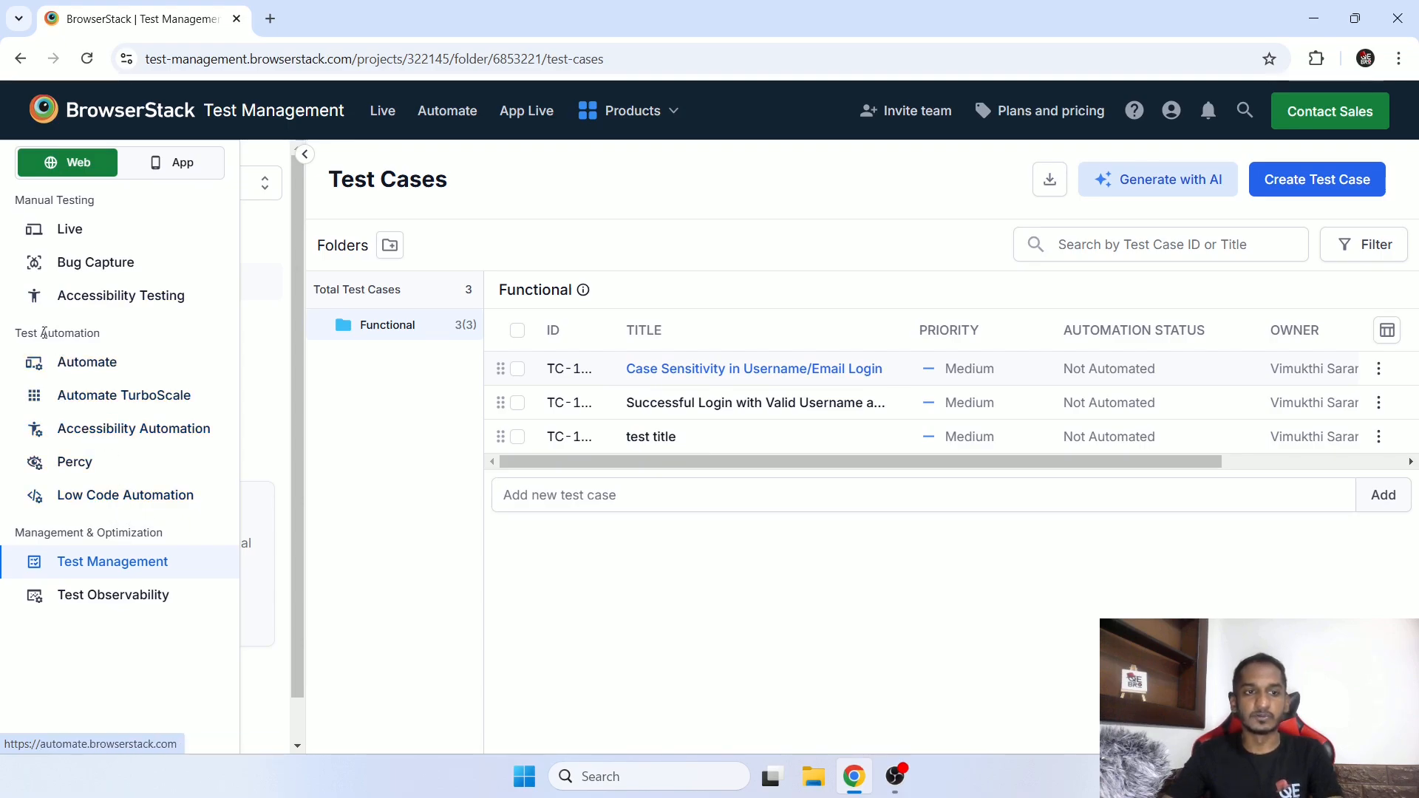
left_click_drag(21, 335, 87, 337)
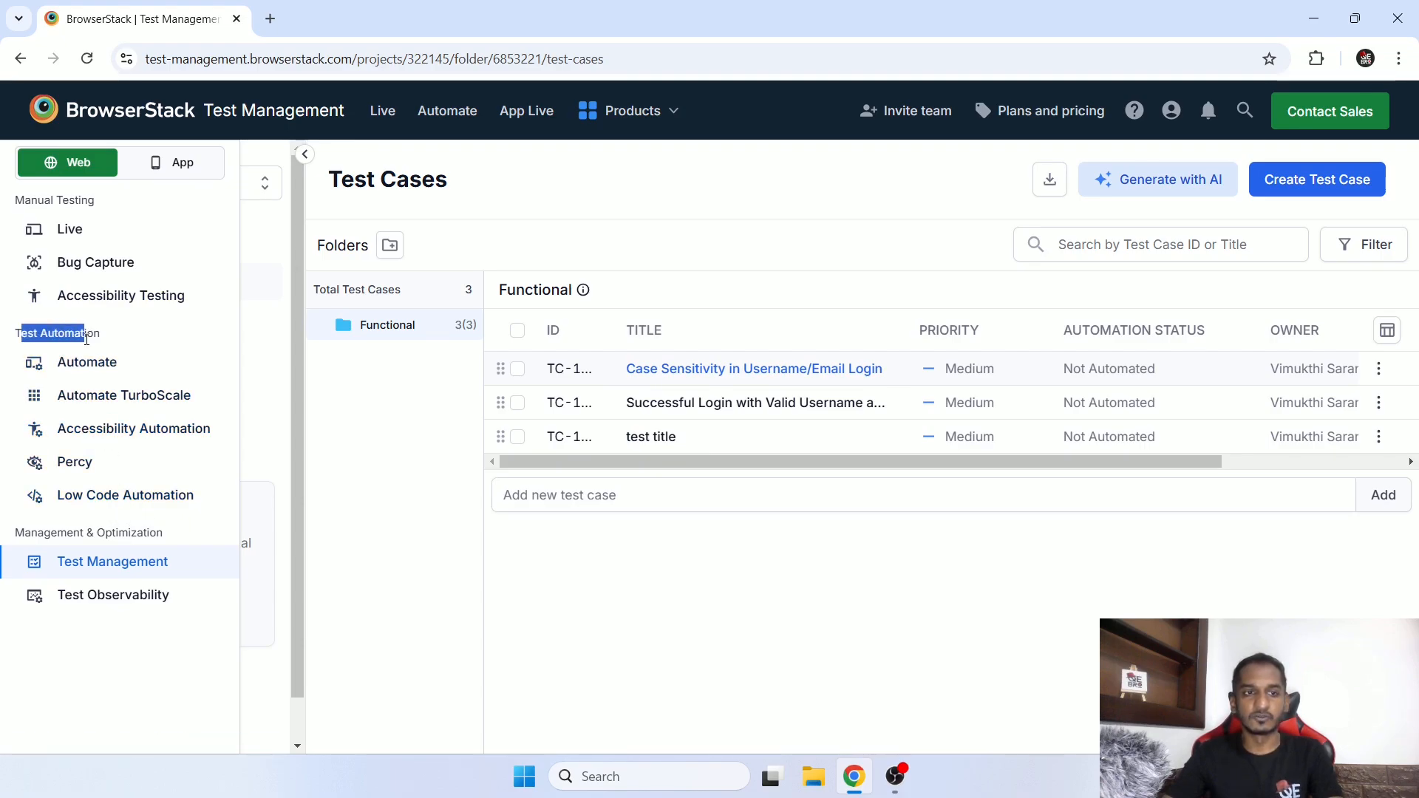
left_click(110, 509)
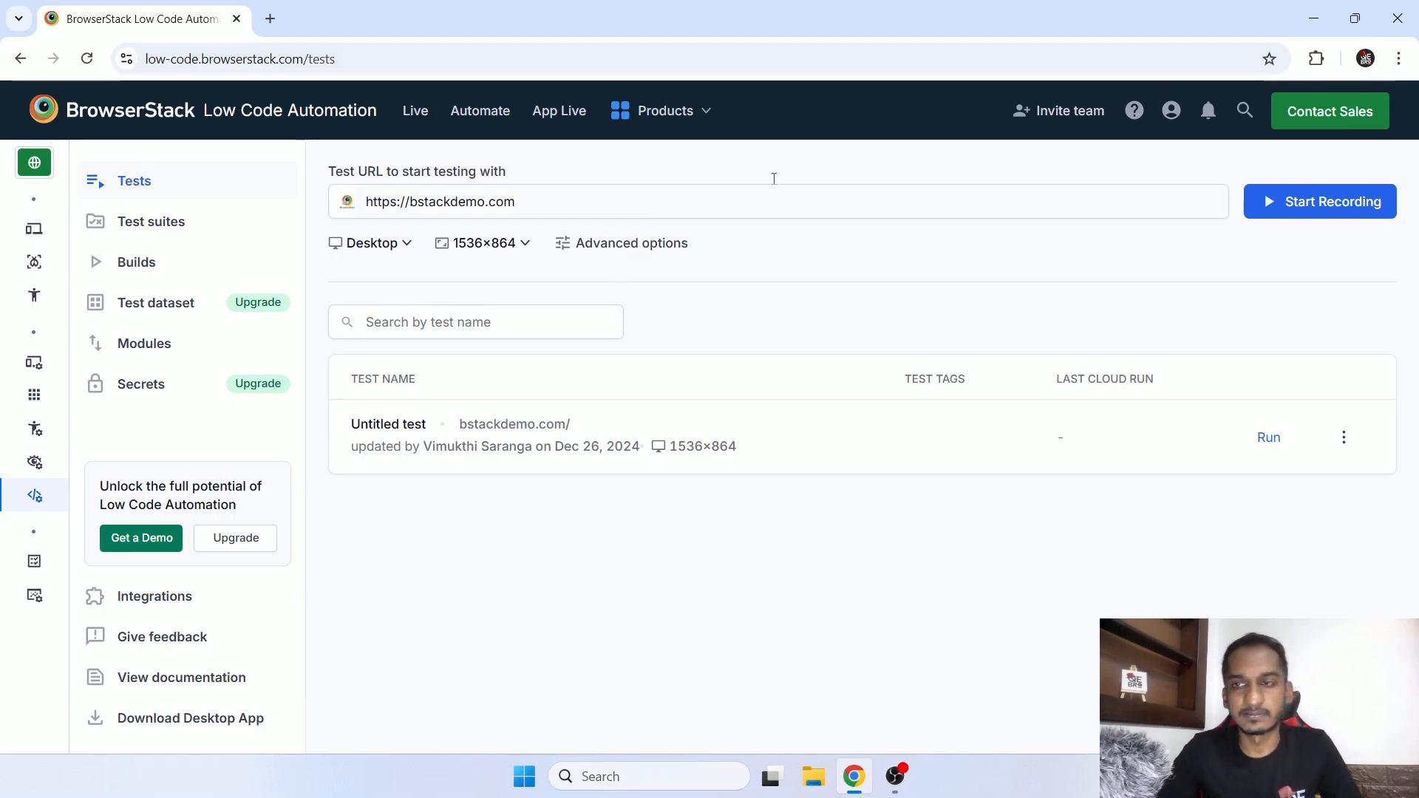
Minimize the browser and launch the BrowserStack Low Code Automation desktop app
left_click(1313, 17)
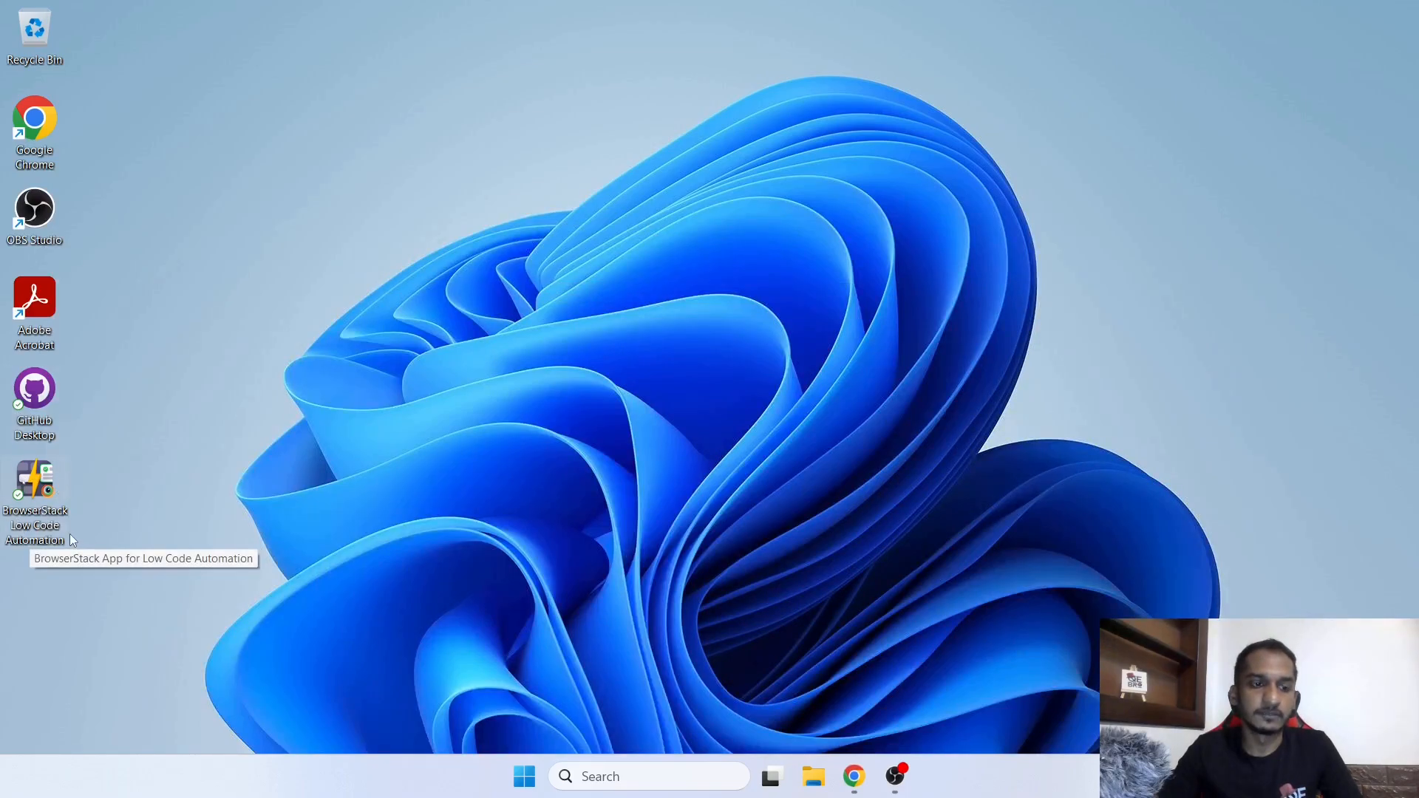
double_click(32, 482)
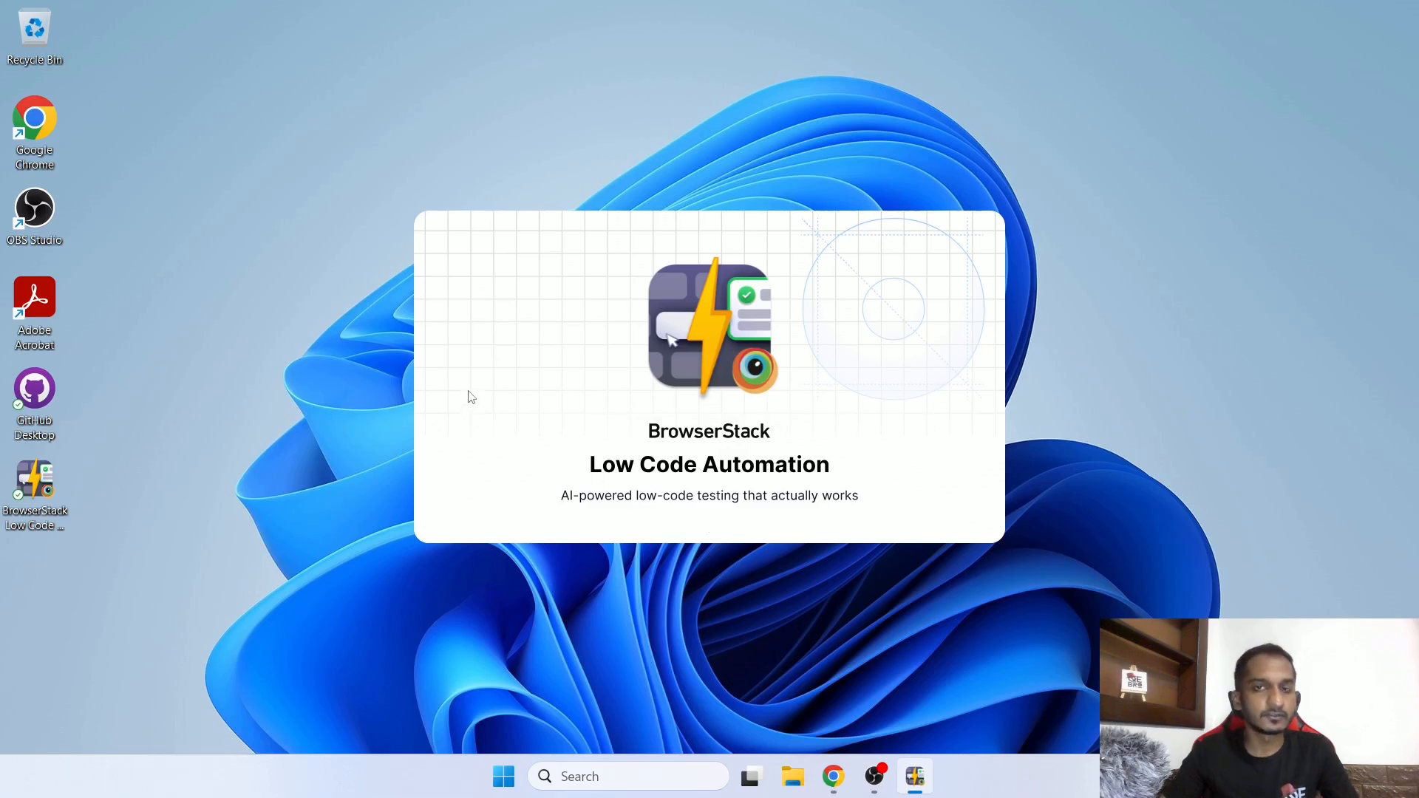
left_click(835, 790)
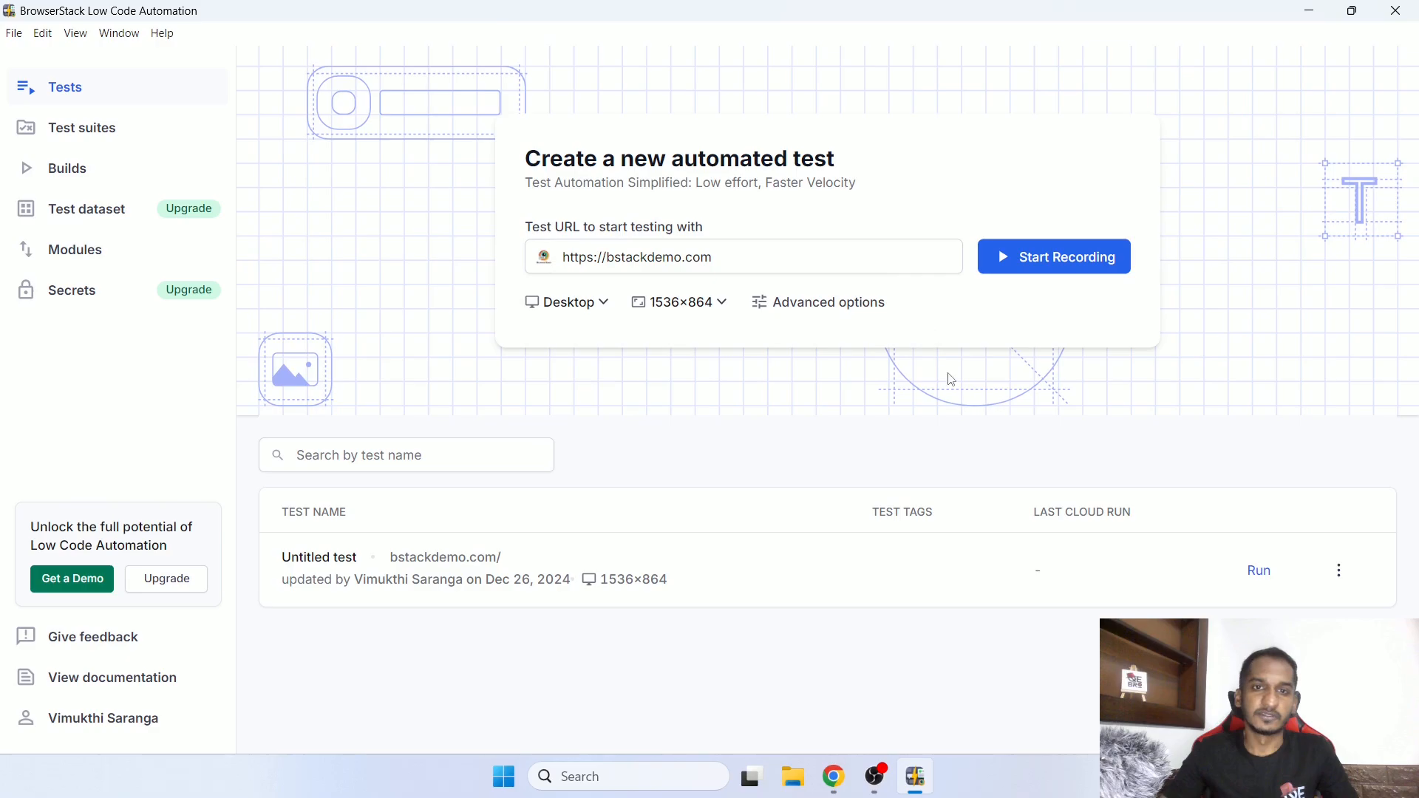
Compare the Low Code Automation web page in Chrome with the desktop app's Tests page
left_click(834, 777)
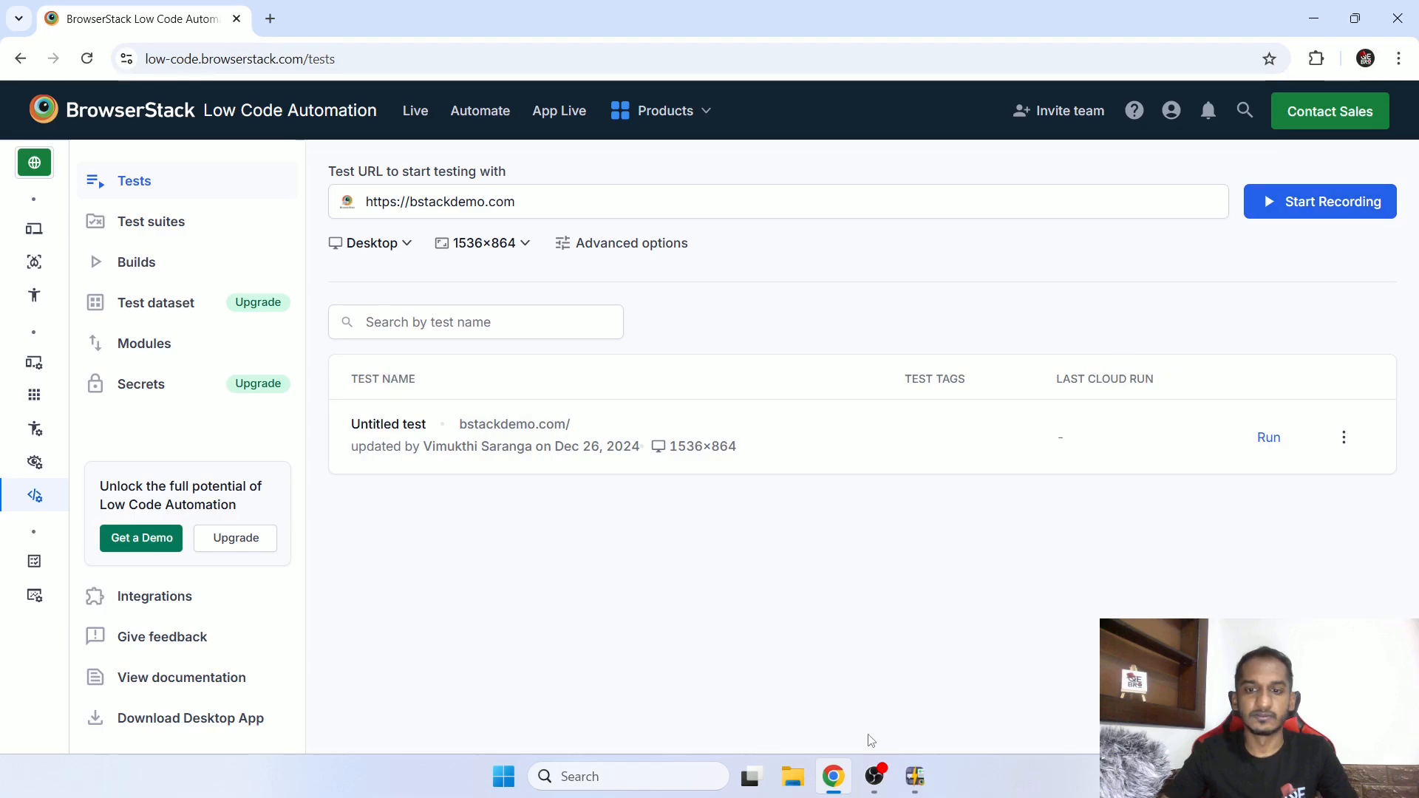
left_click(916, 778)
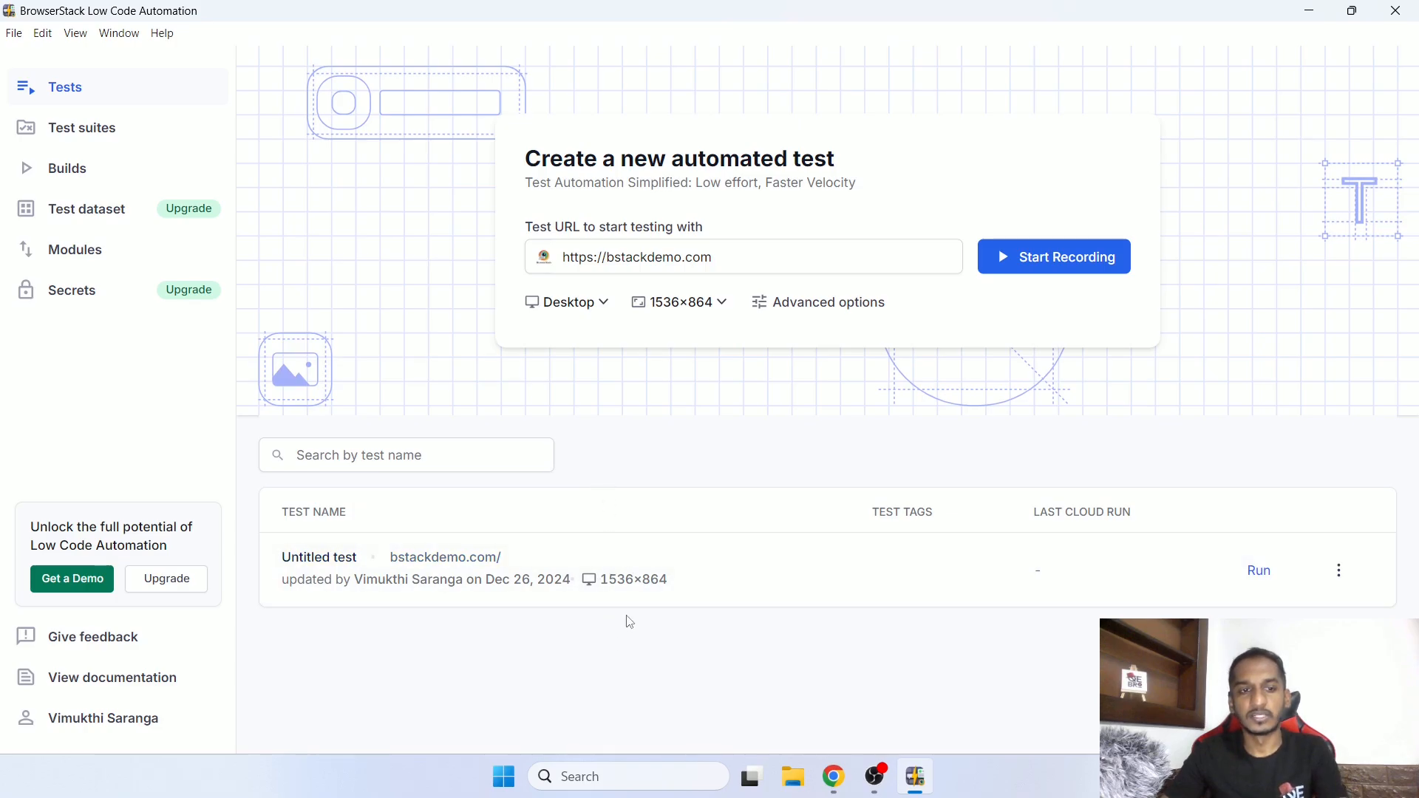
key("alt+Tab")
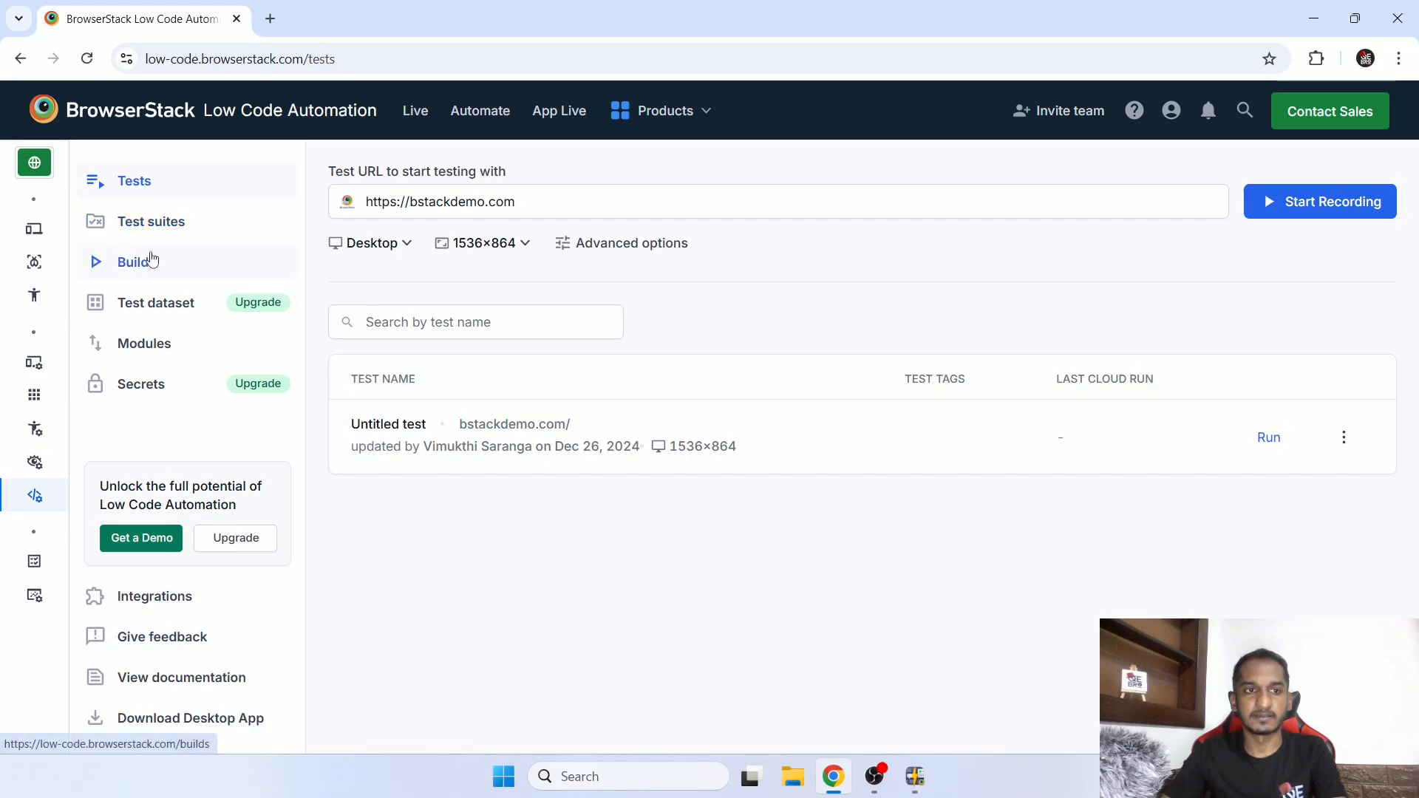
key("alt+Tab")
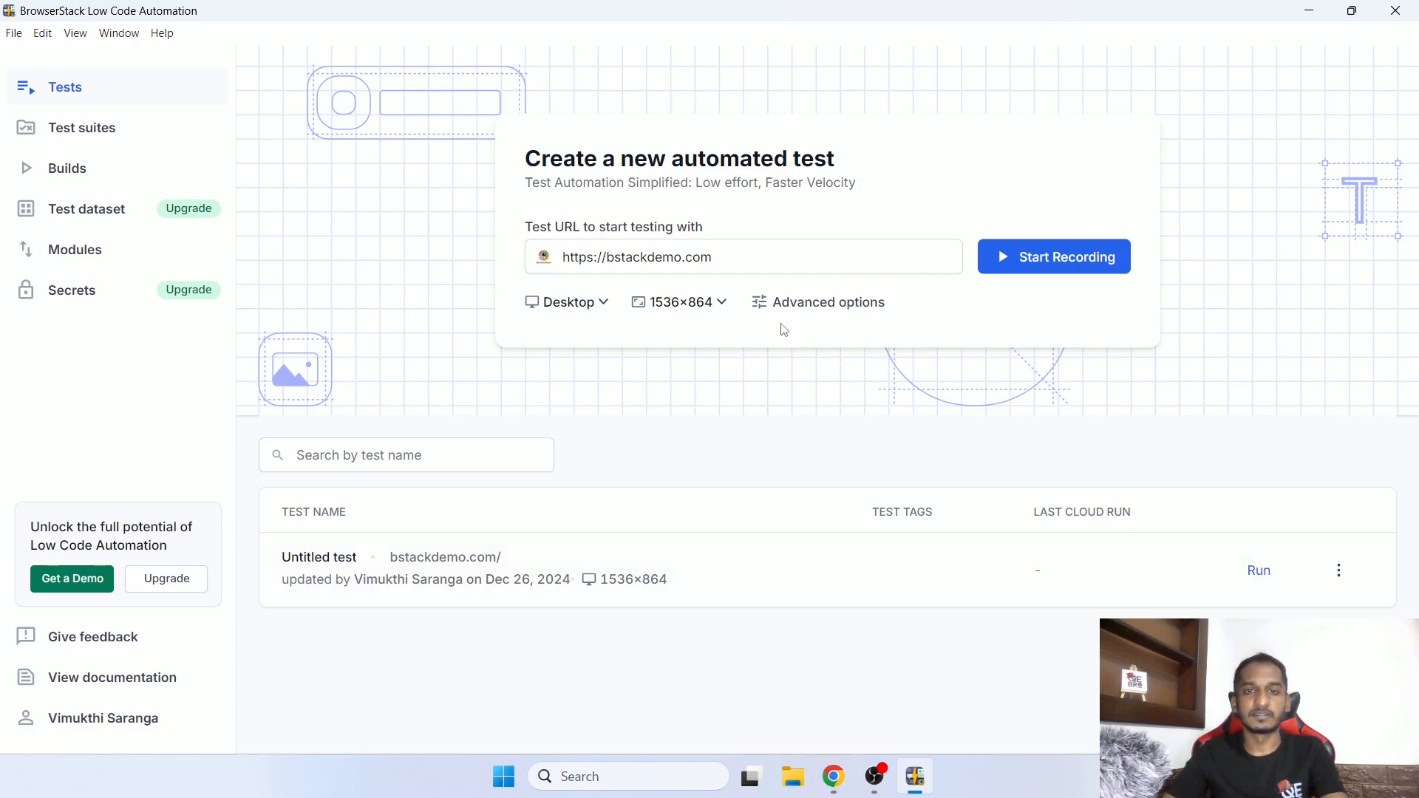
left_click(759, 264)
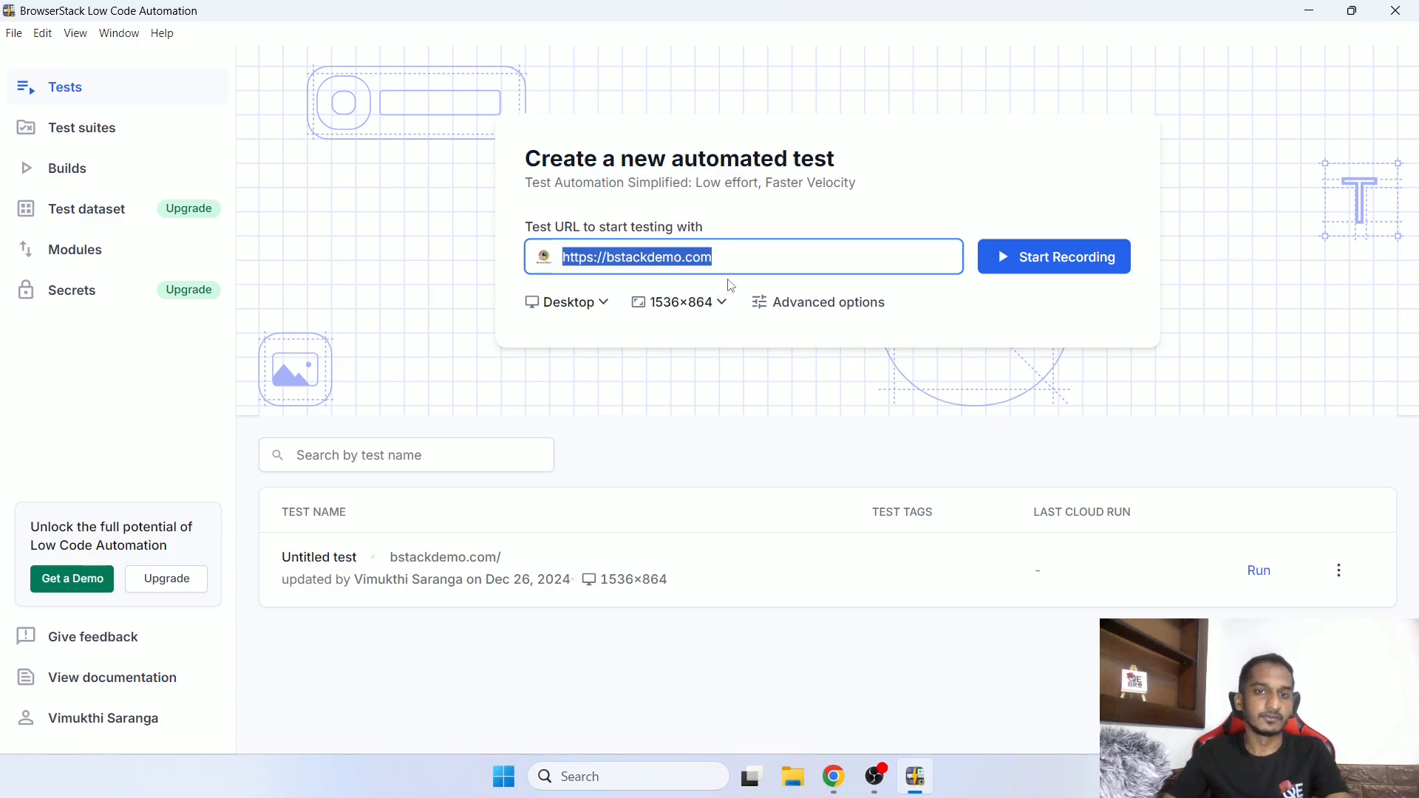
left_click(634, 260)
left_click_drag(646, 259, 745, 257)
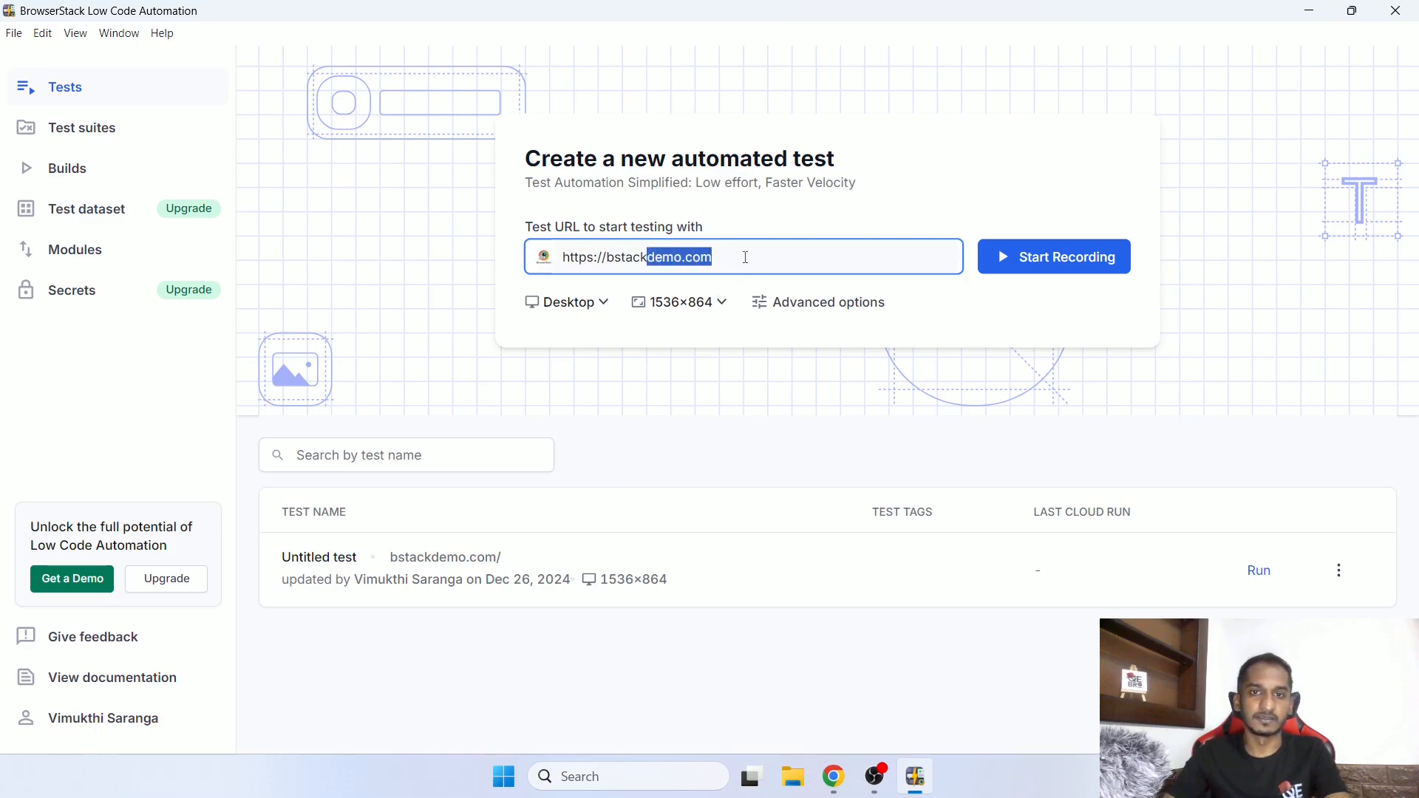
key("ctrl+a")
key("ctrl+c")
key("alt+Tab")
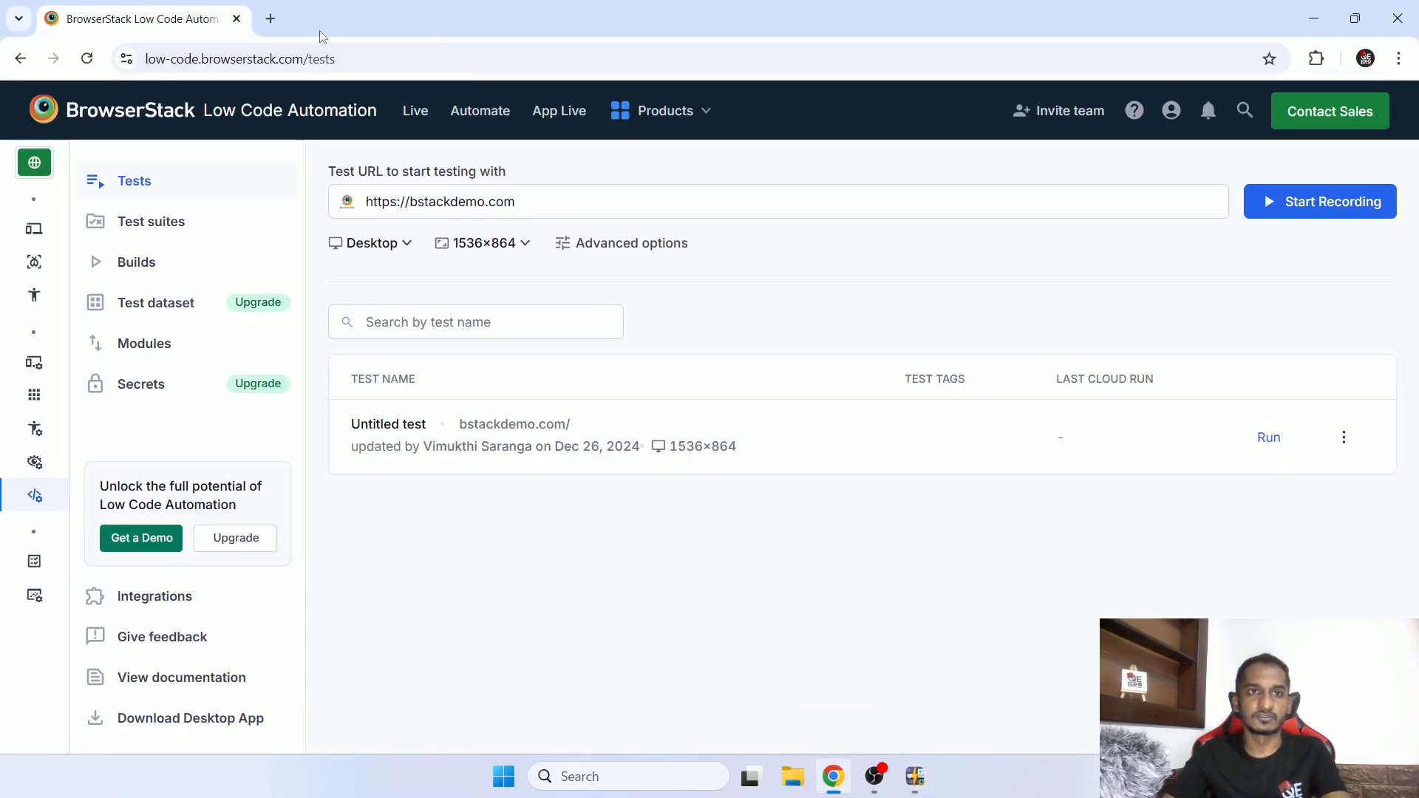
left_click(276, 20)
key("ctrl+v")
key("Return")
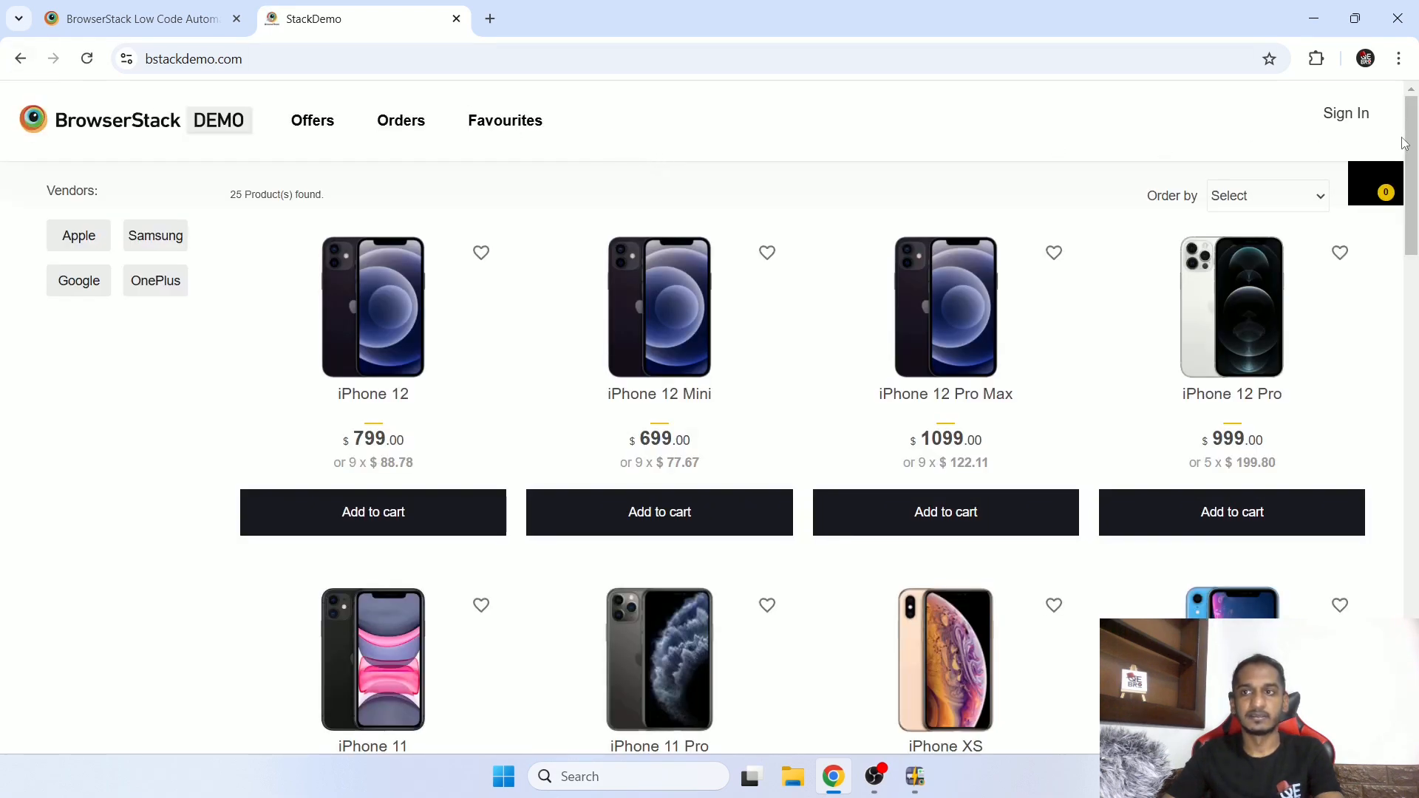
Look through the demo store's product listing and close its browser tab
mouse_move(1408, 142)
left_mouse_down()
mouse_move(1414, 666)
mouse_move(1416, 164)
mouse_move(1401, 148)
left_mouse_up()
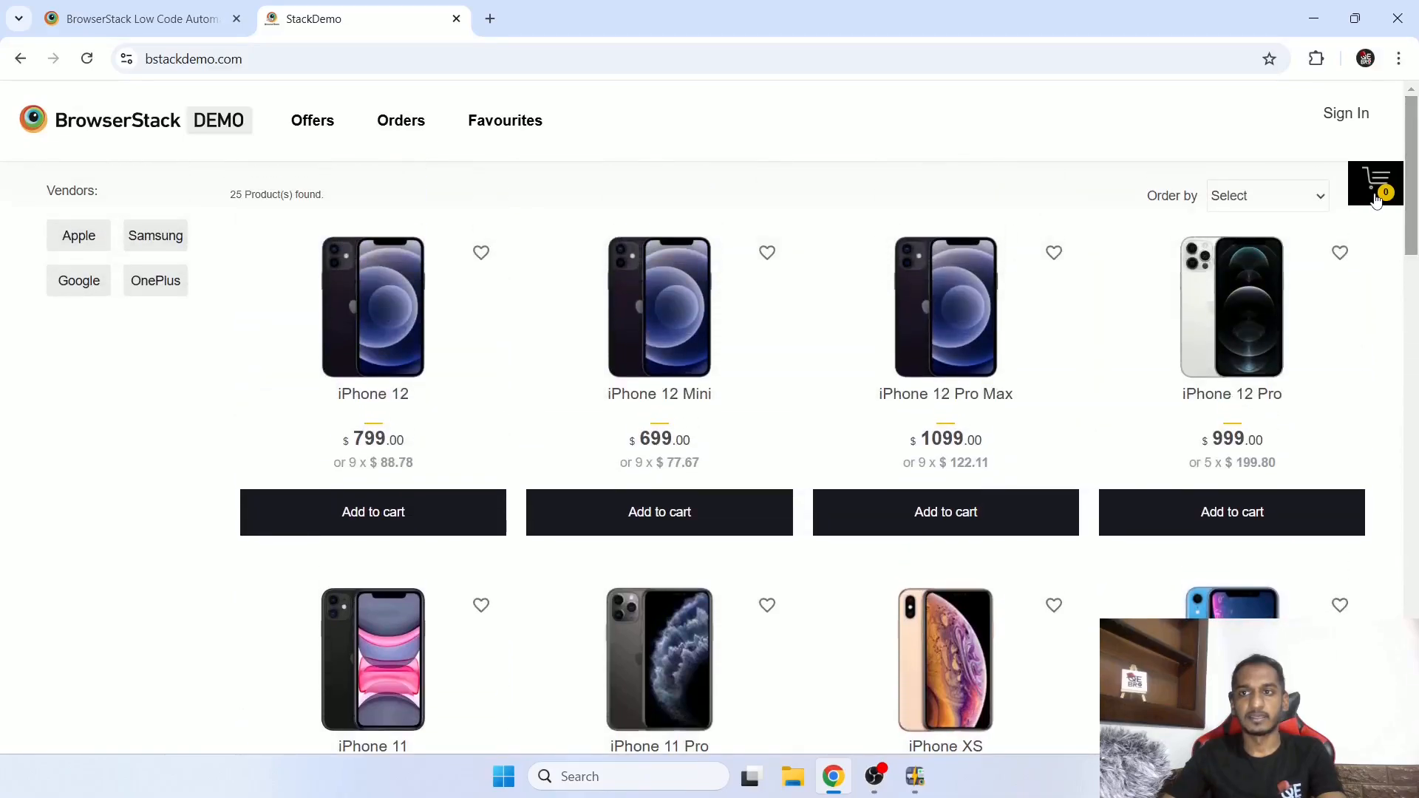
scroll(1315, 579, "down", 8)
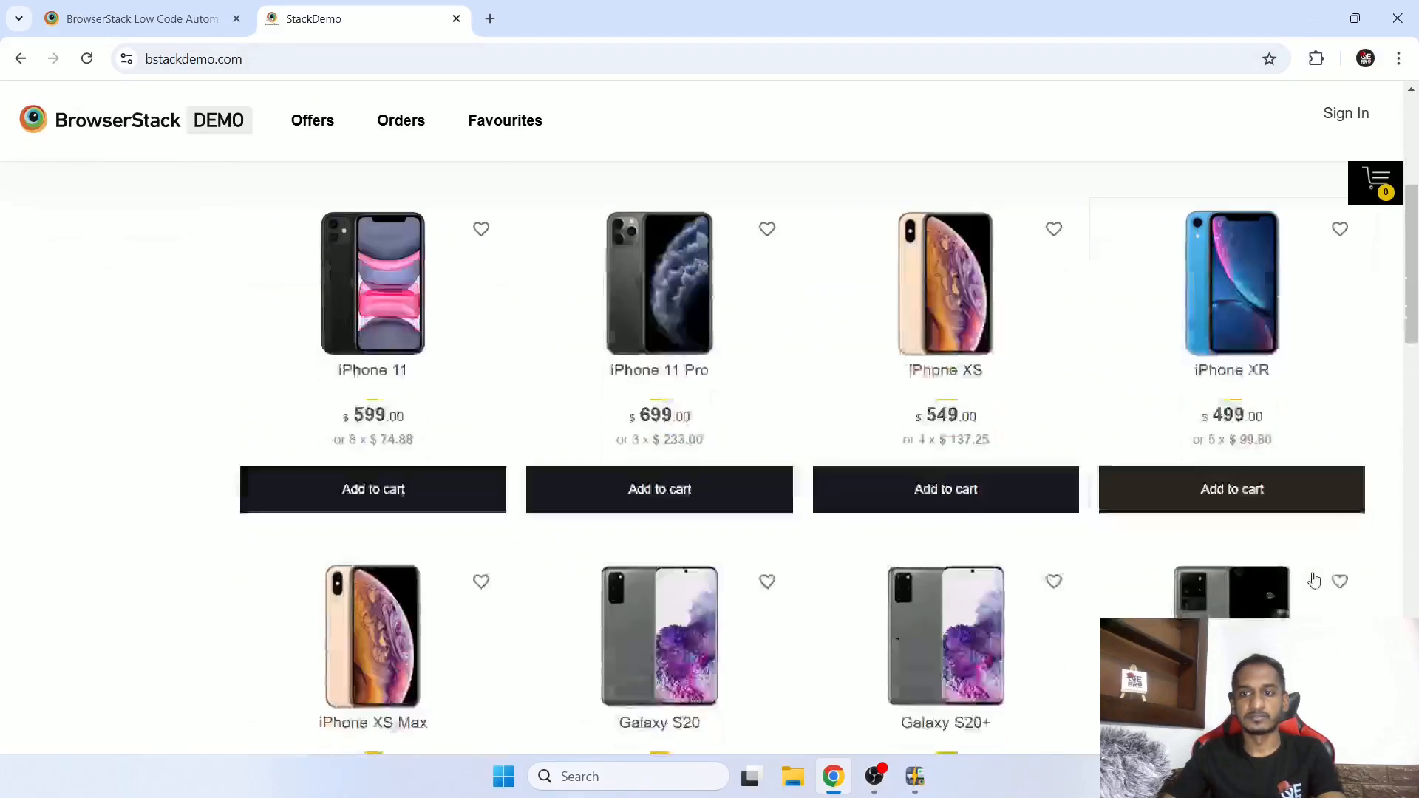
scroll(1306, 570, "up", 8)
left_click(456, 19)
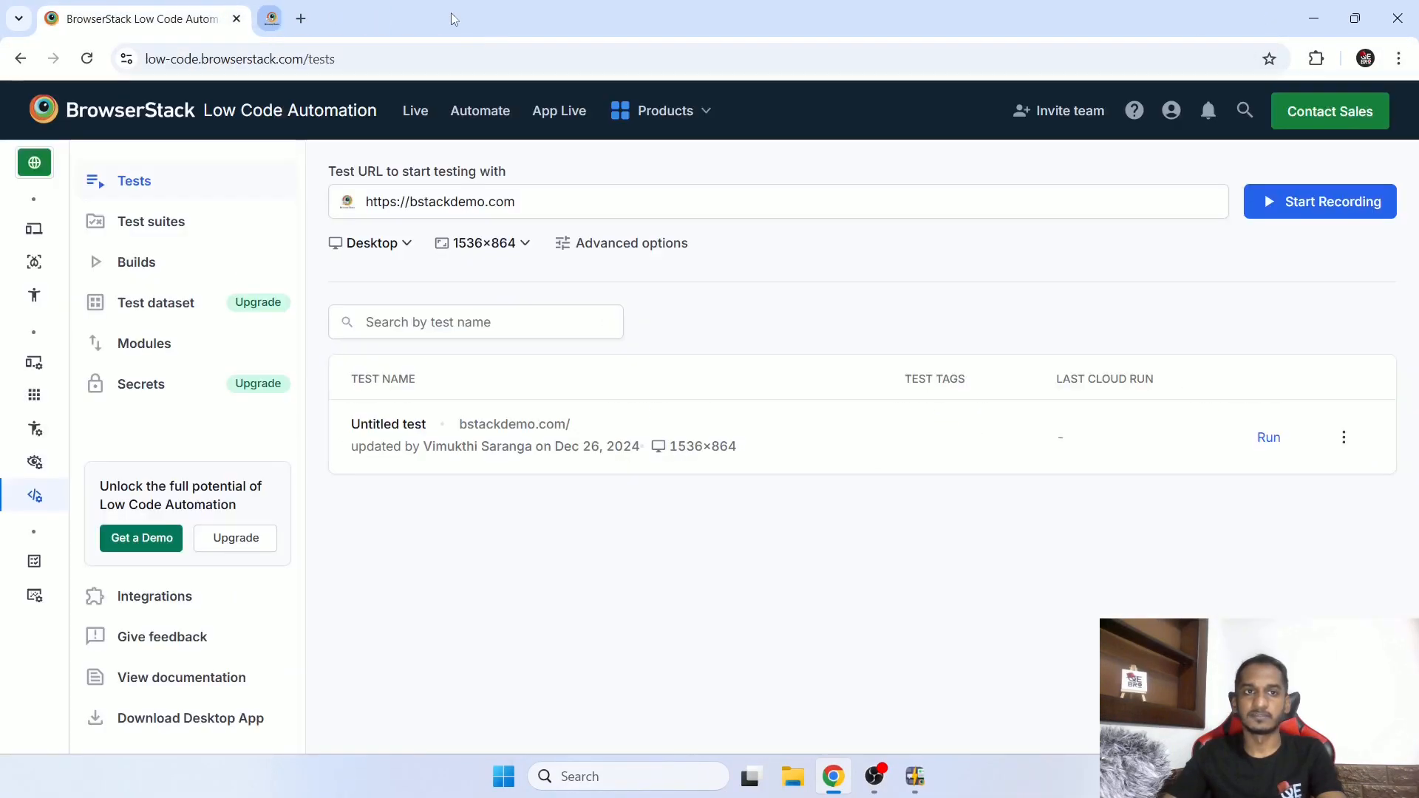
Return to the Low Code Automation desktop app and review the device and resolution options, keeping Desktop and 1536×864
left_click(1306, 12)
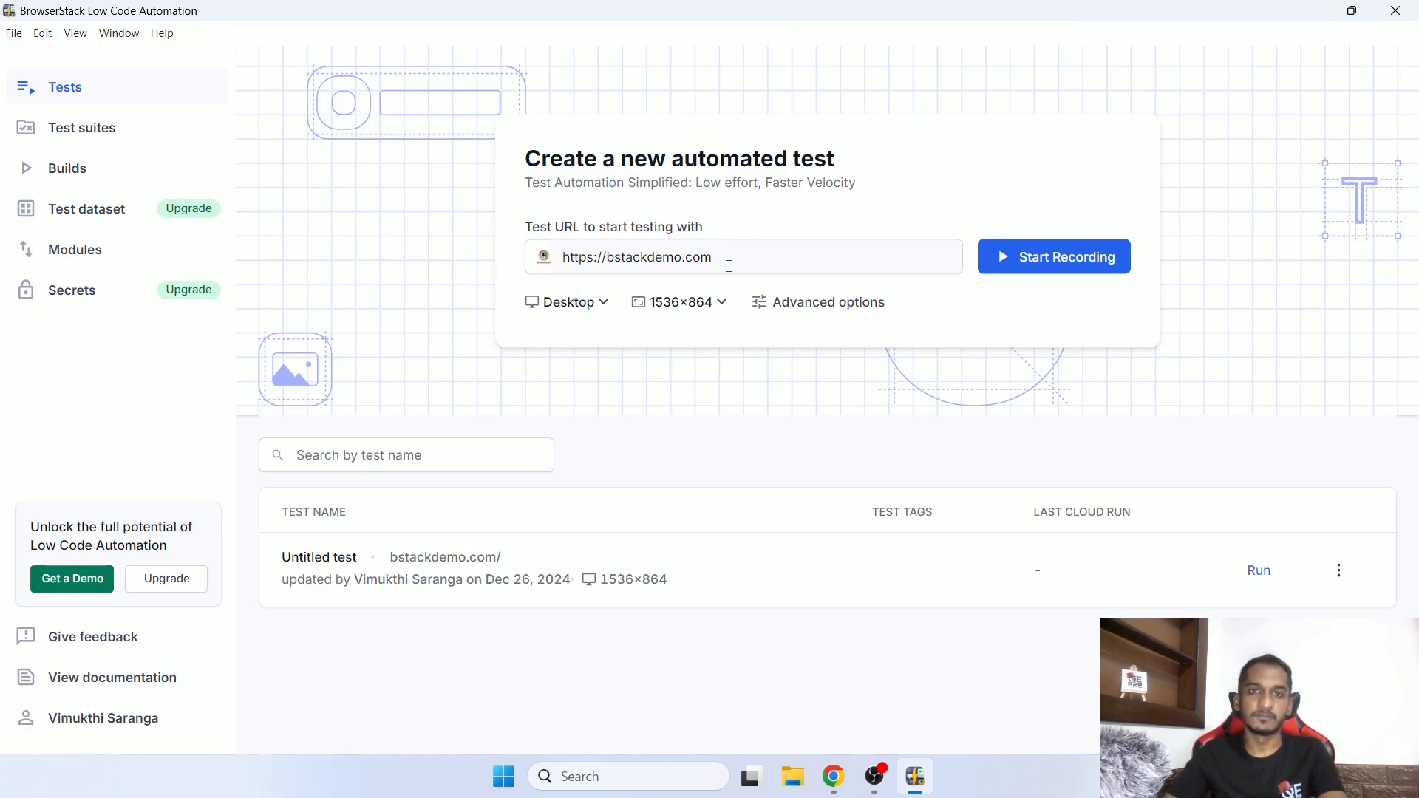
left_click(730, 265)
left_click(566, 329)
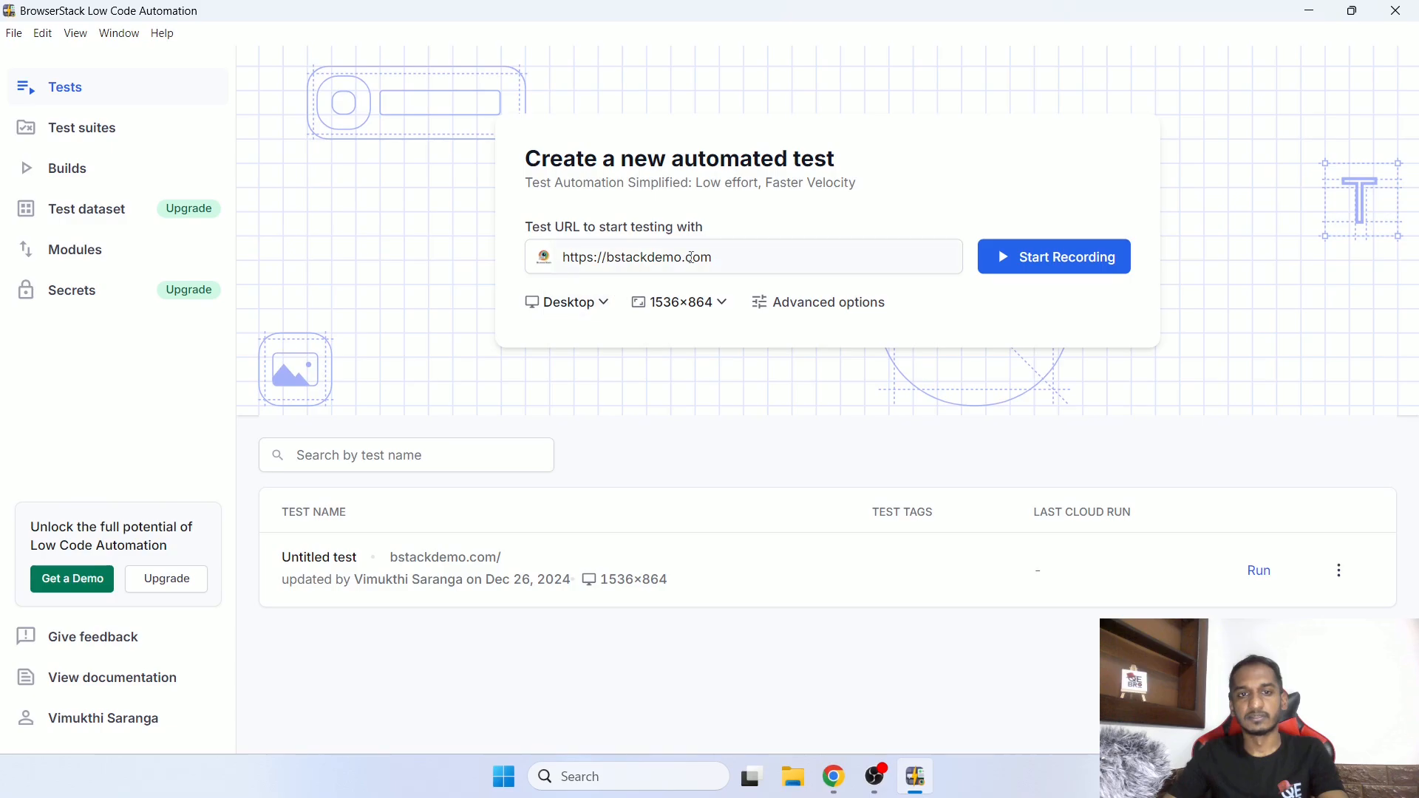
left_click(589, 313)
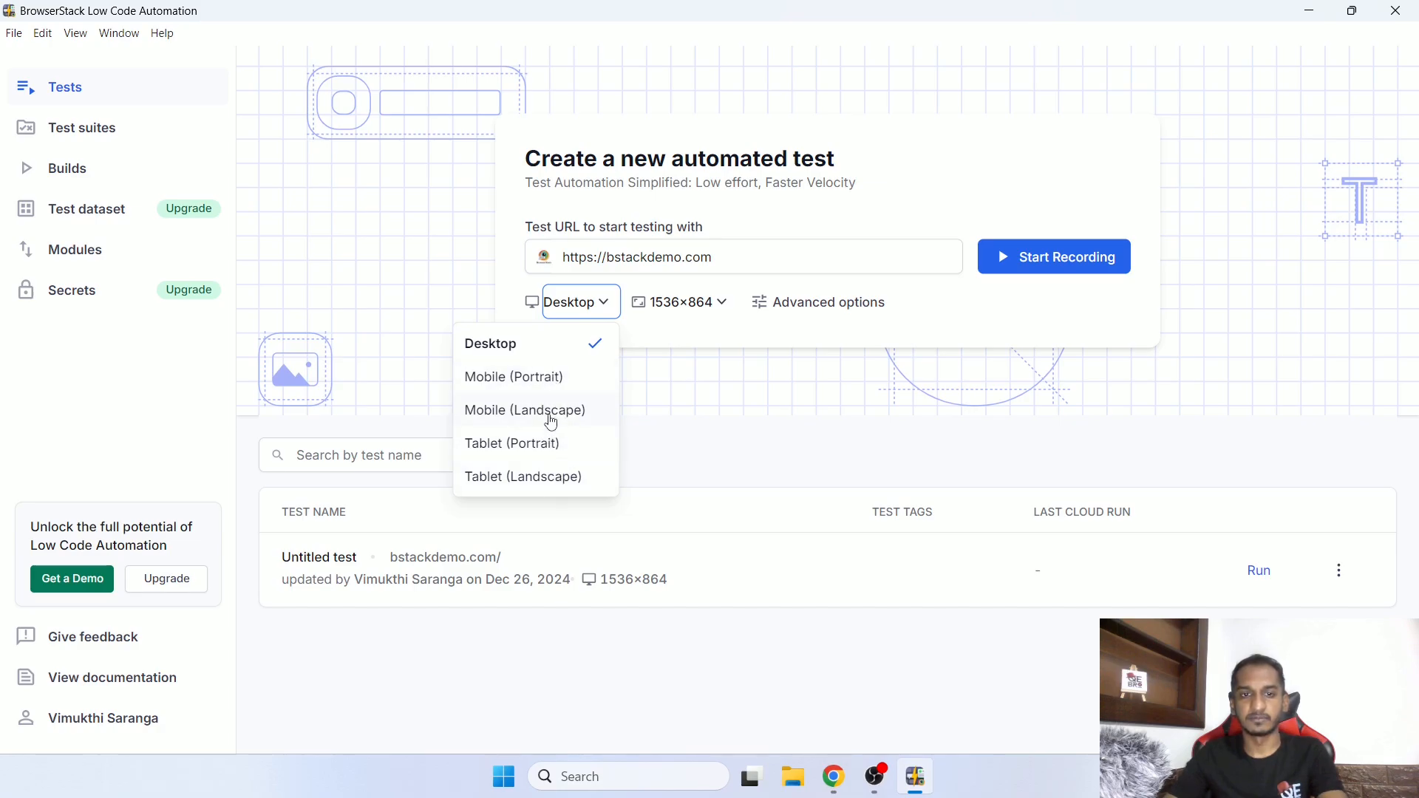
left_click(487, 346)
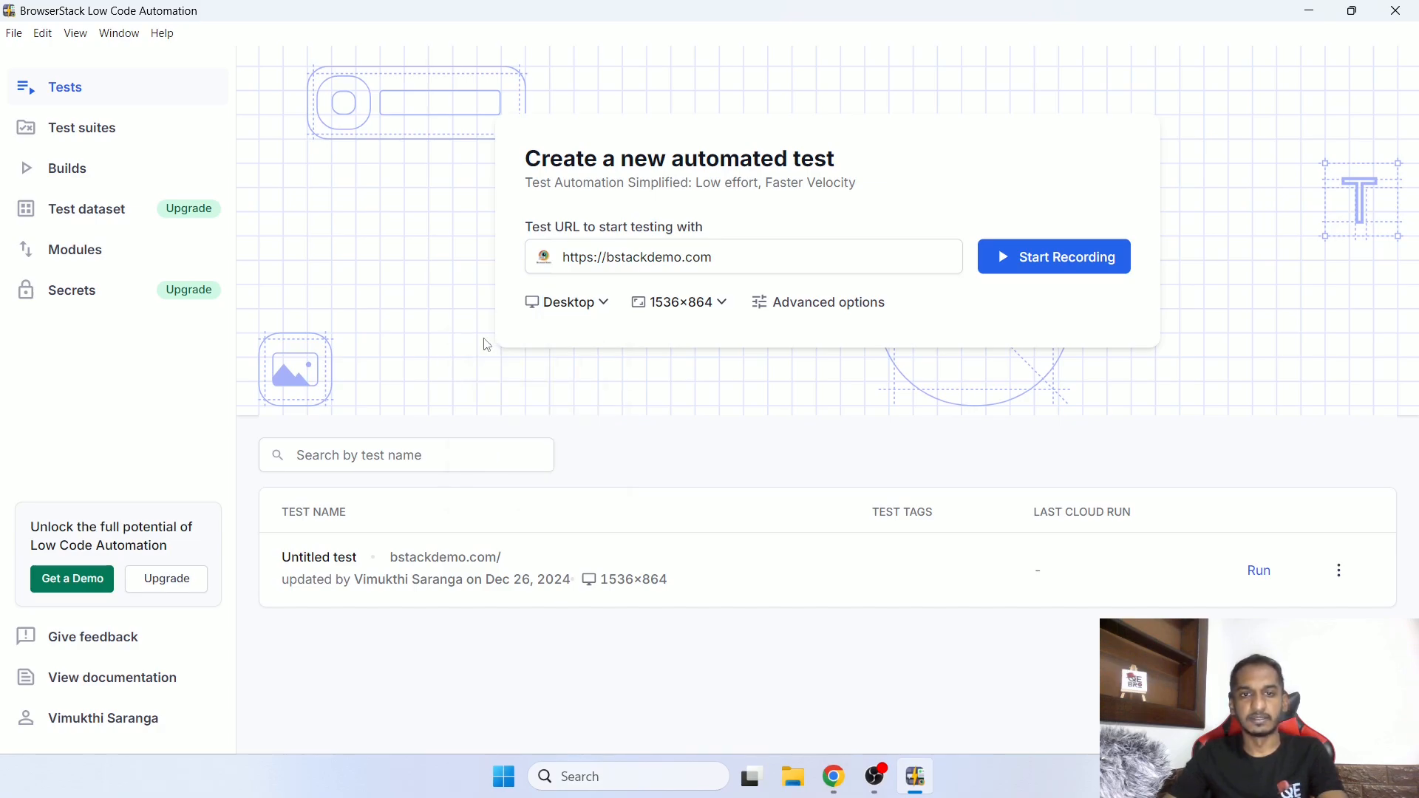
left_click(708, 308)
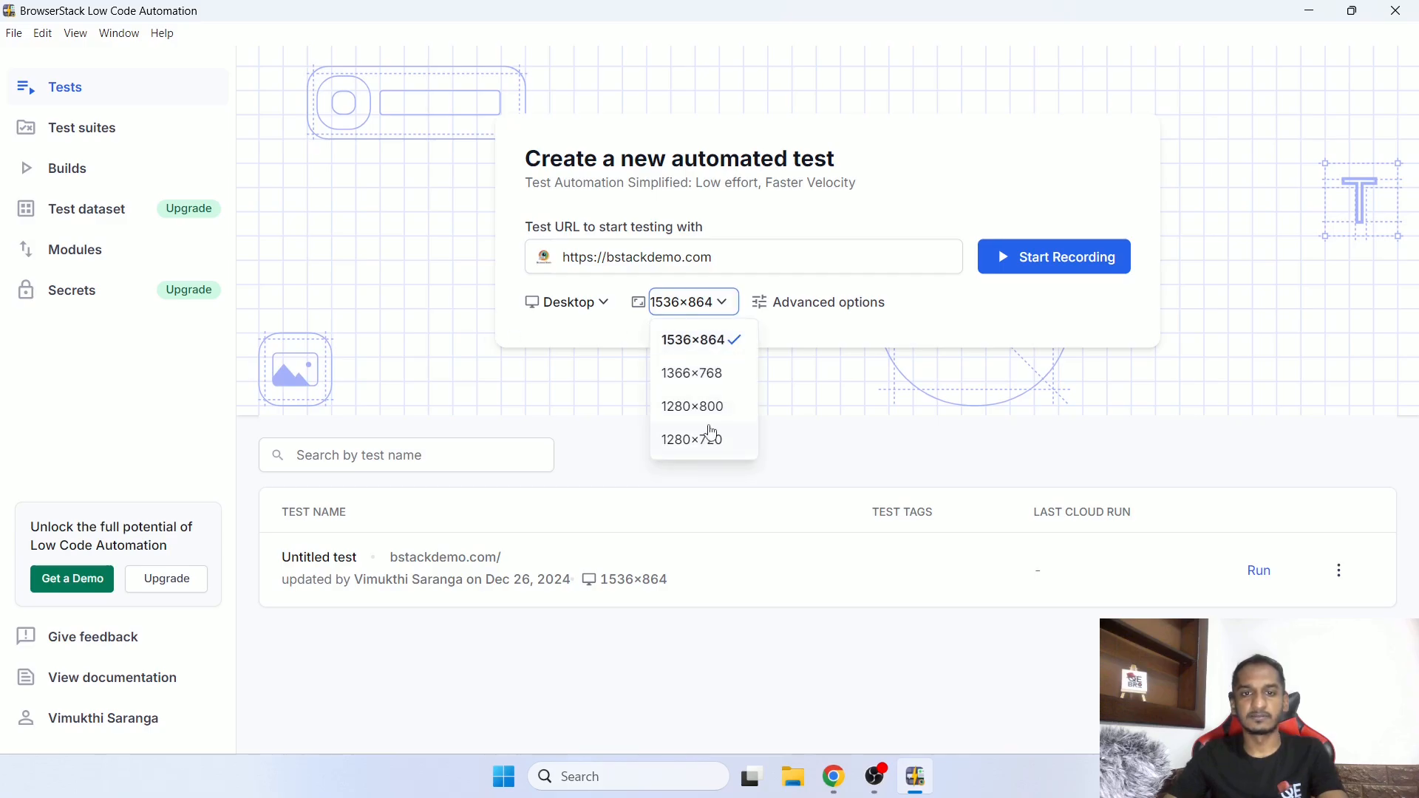
left_click(857, 418)
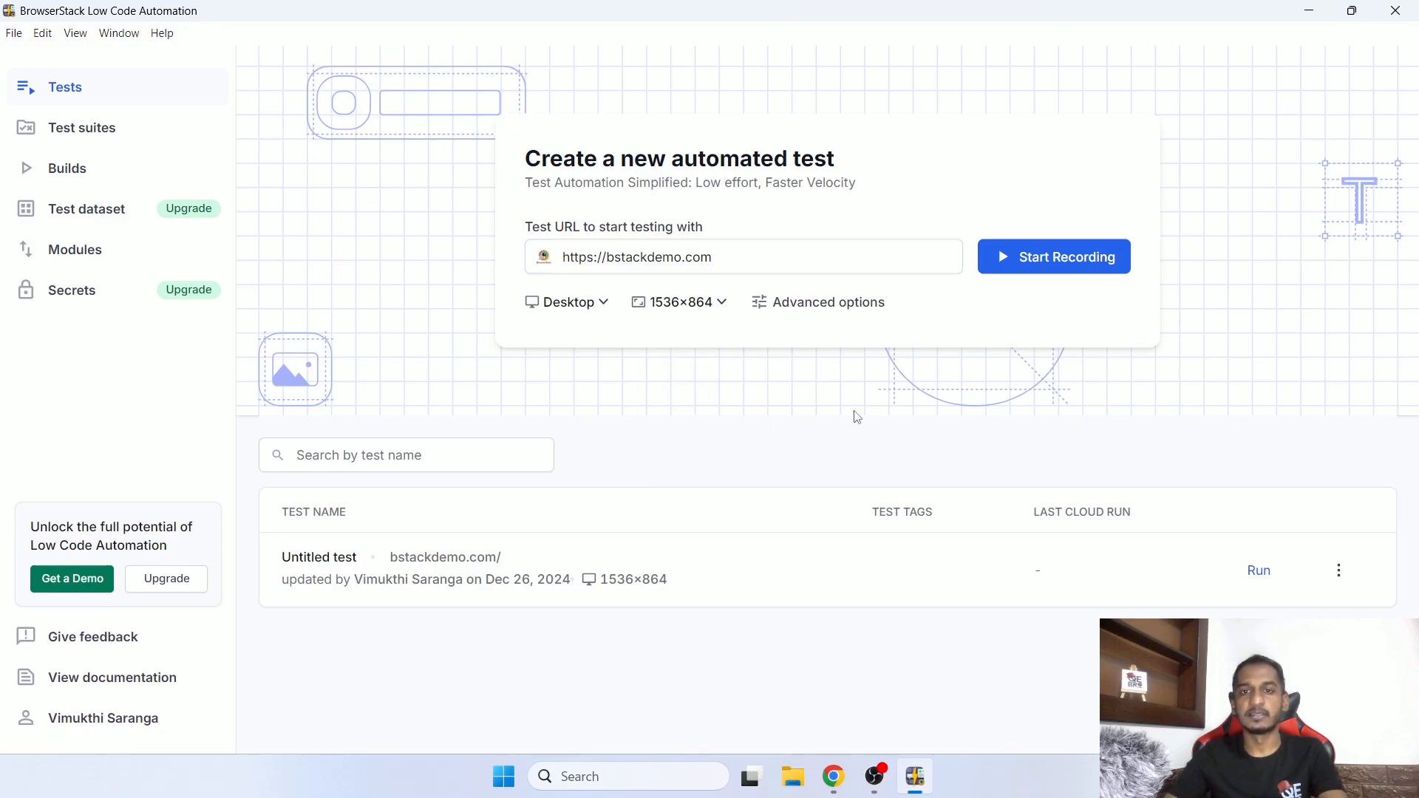
Examine the new test's advanced options for basic authentication, headers, cookies and local storage
left_click(829, 318)
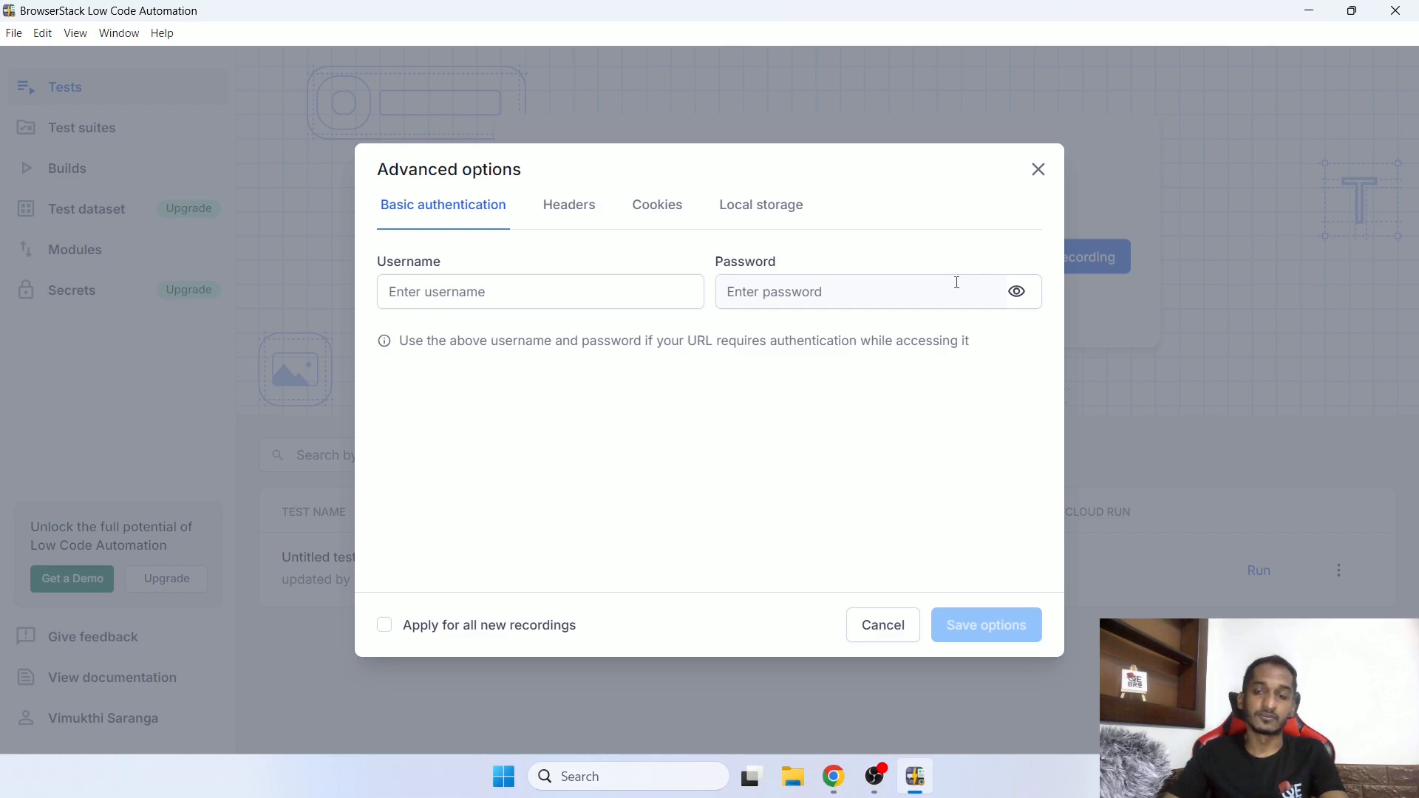
left_click(839, 308)
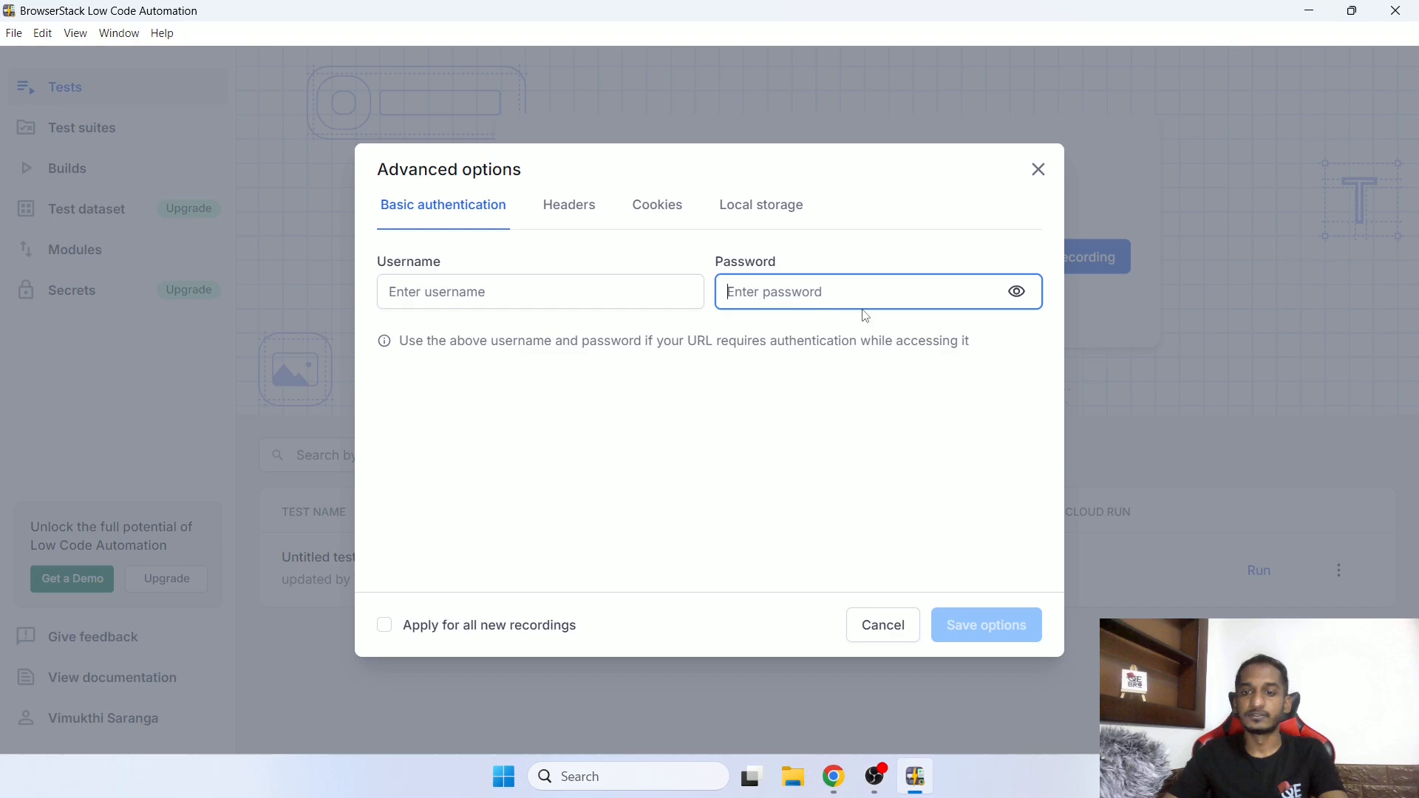
left_click(584, 221)
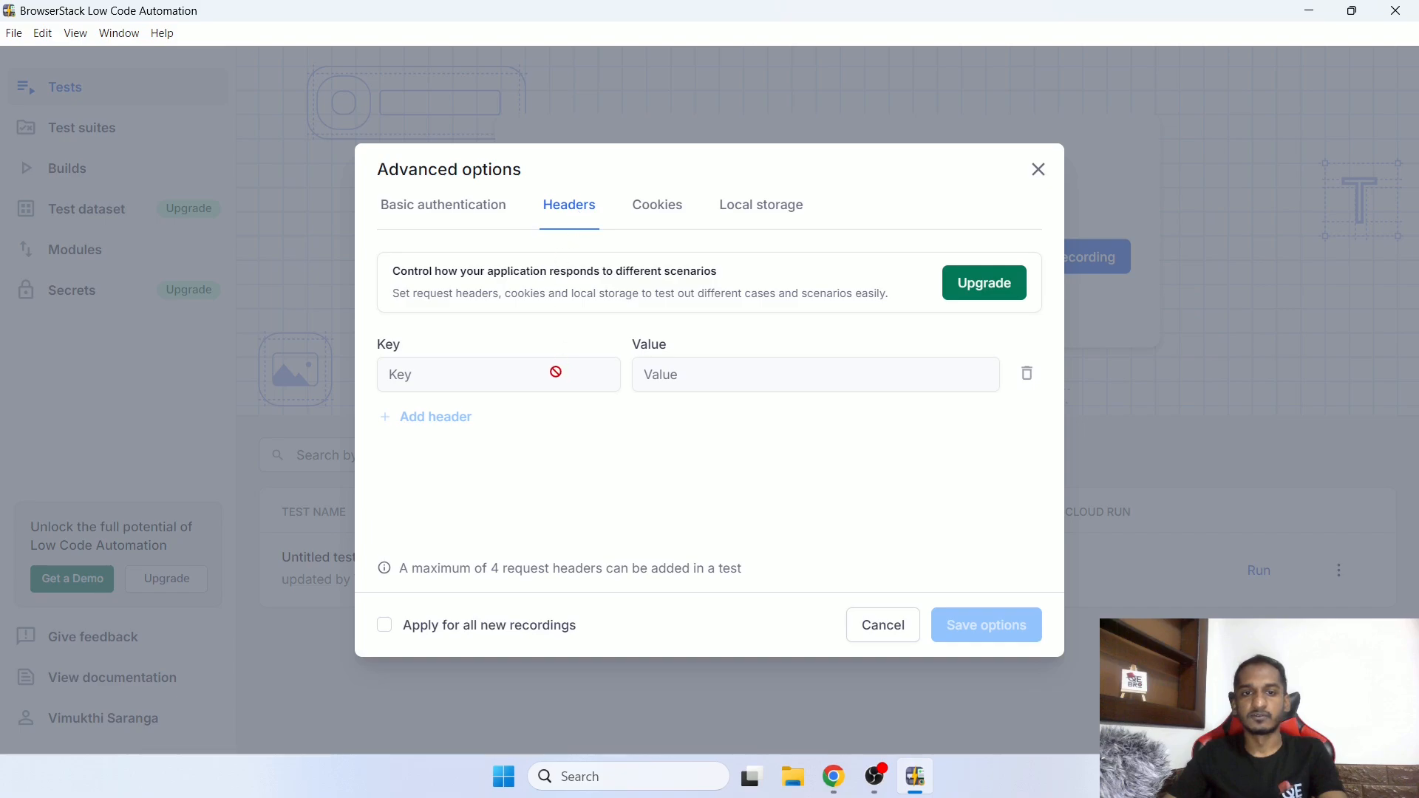
left_click(663, 212)
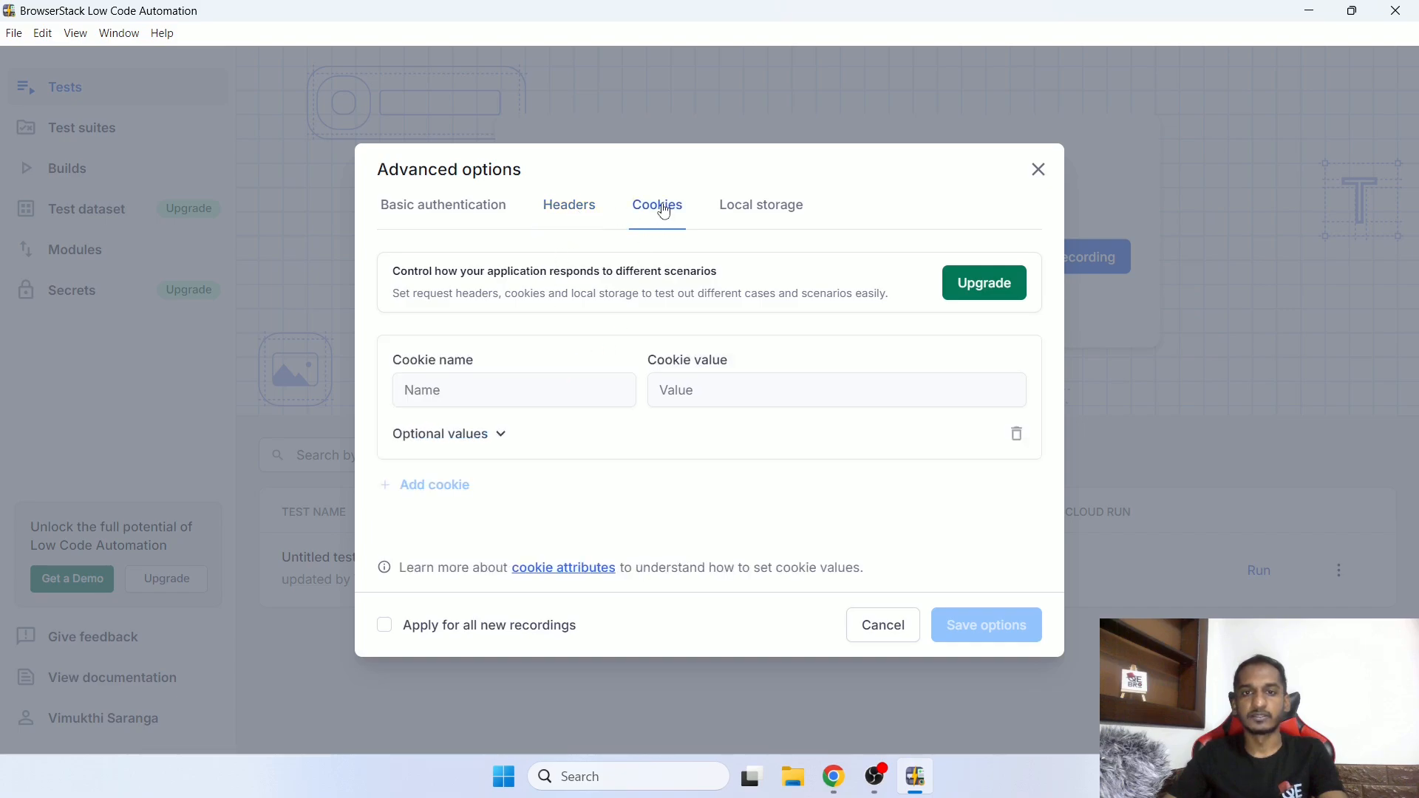
left_click(764, 209)
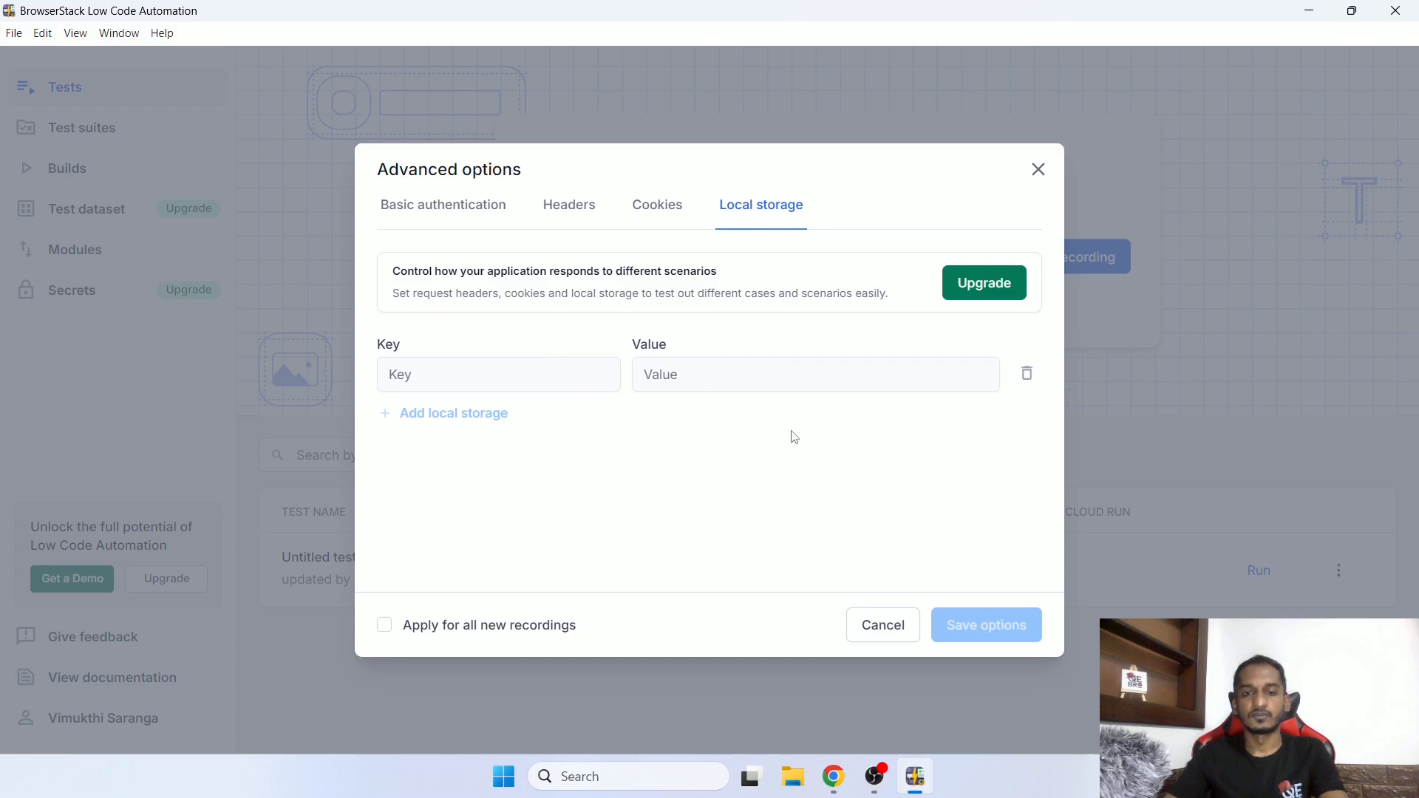
left_click(670, 213)
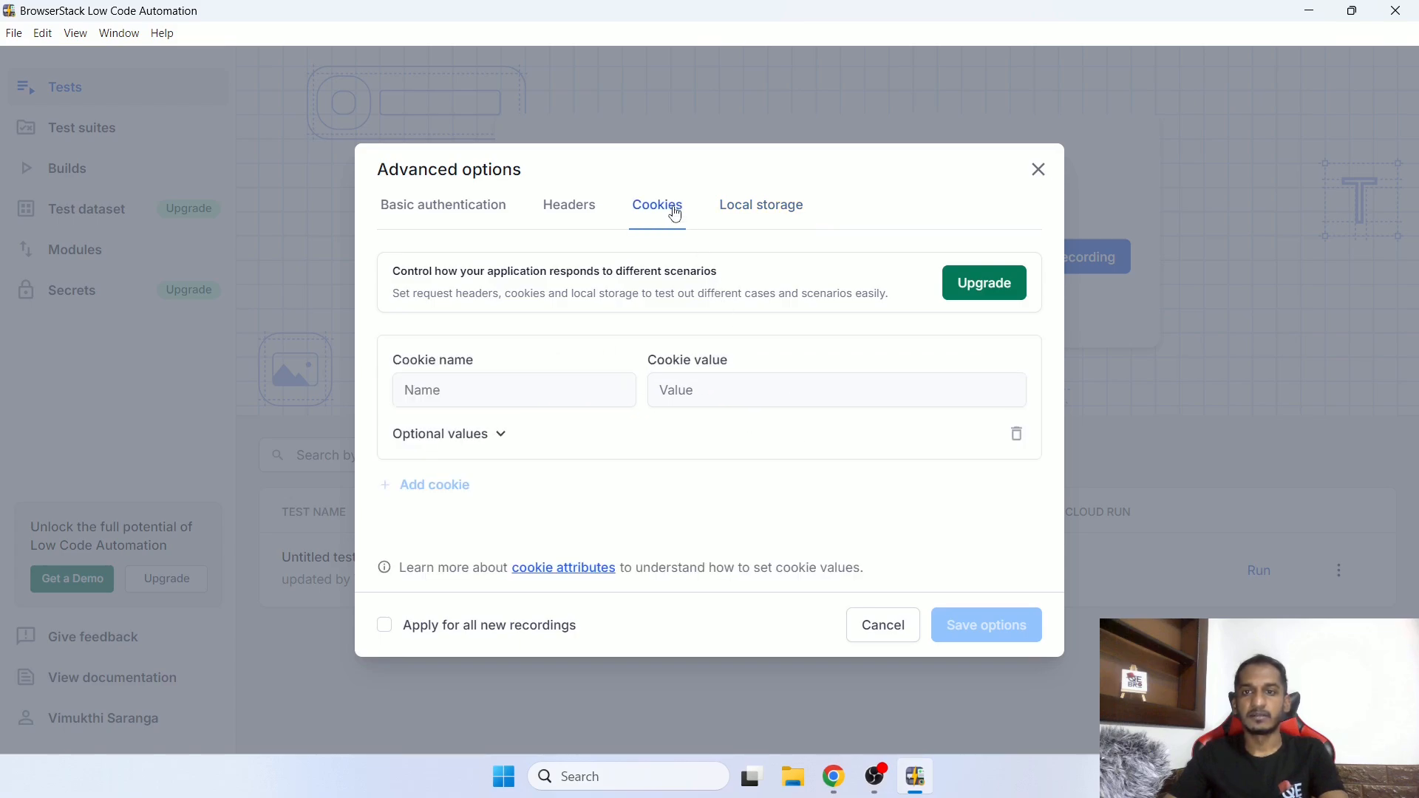
left_click(574, 215)
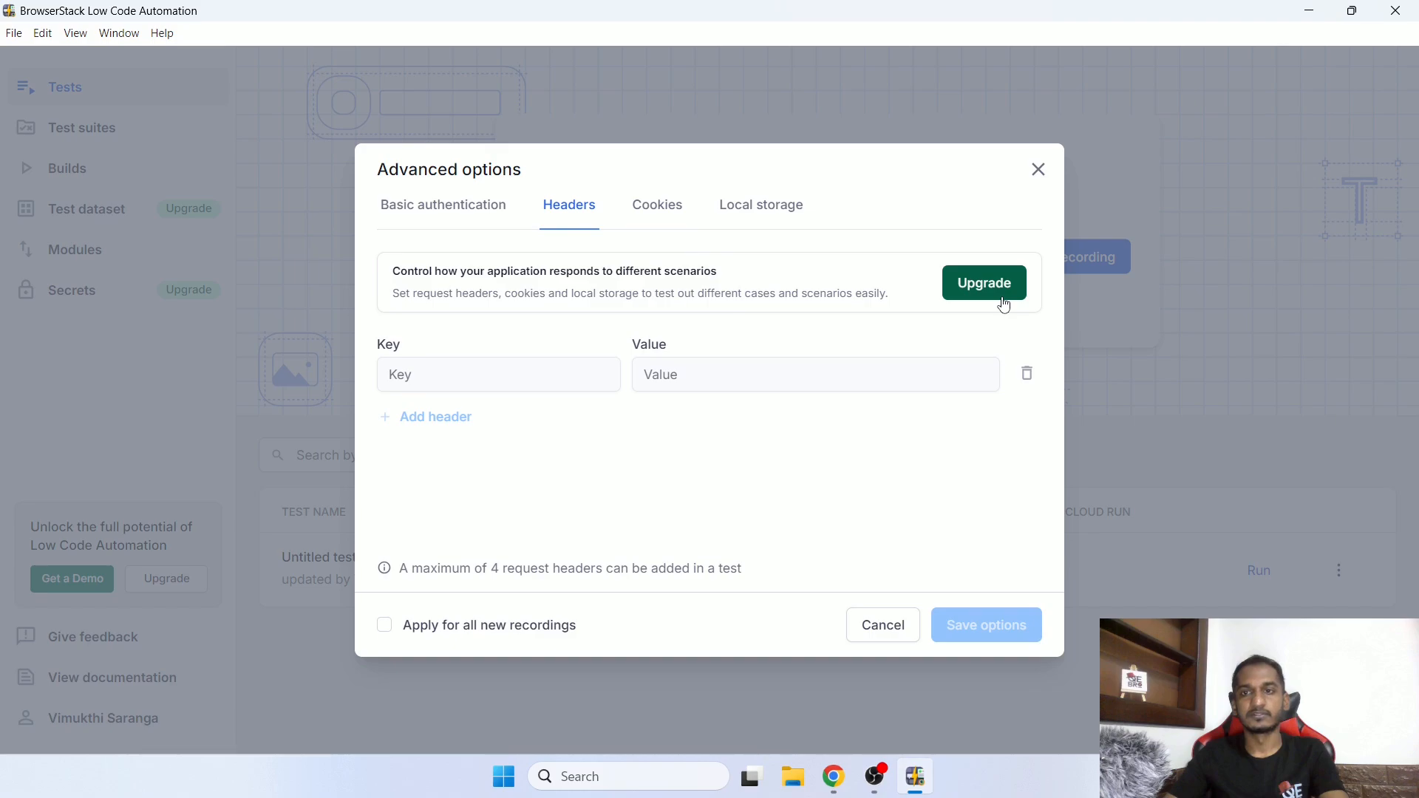
left_click(462, 209)
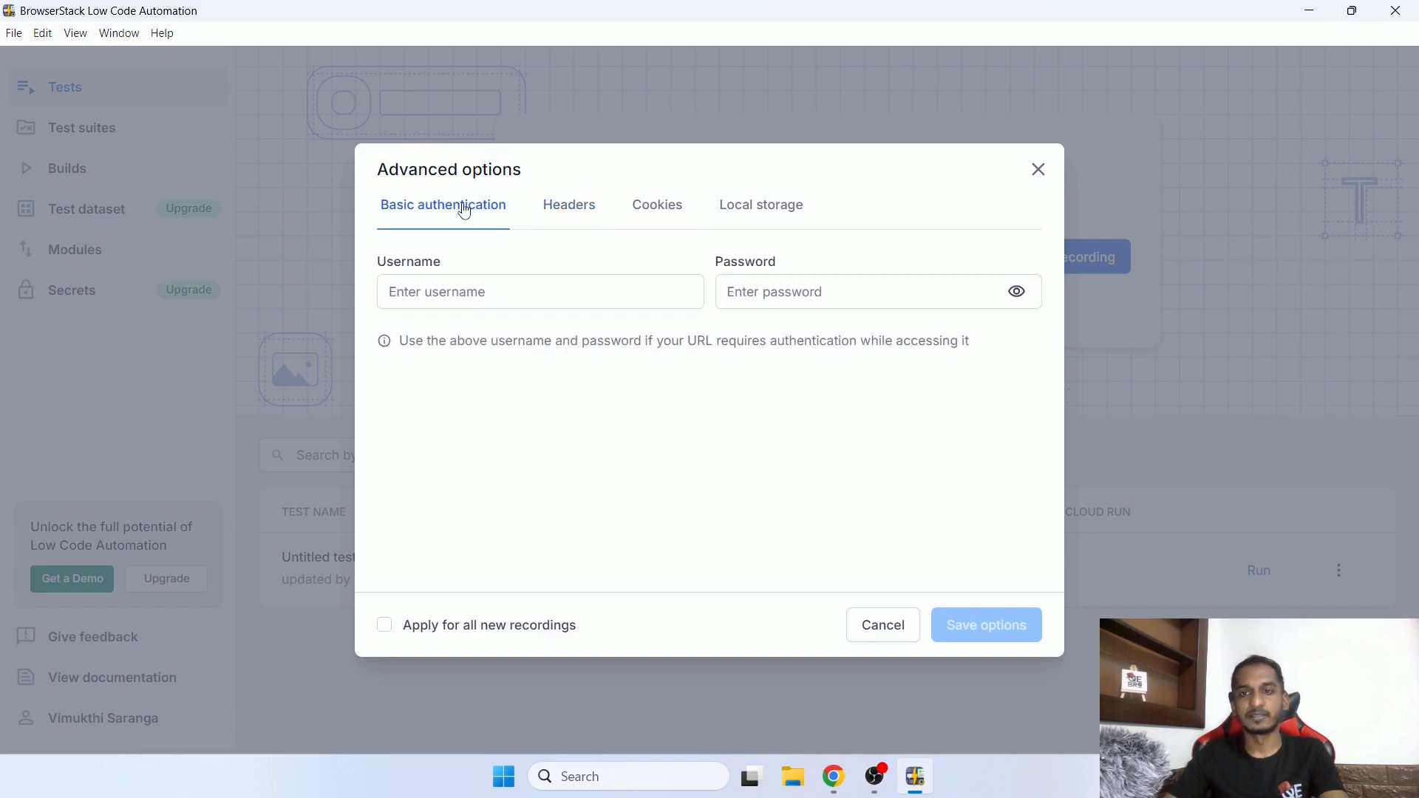
left_click(604, 213)
left_click(744, 216)
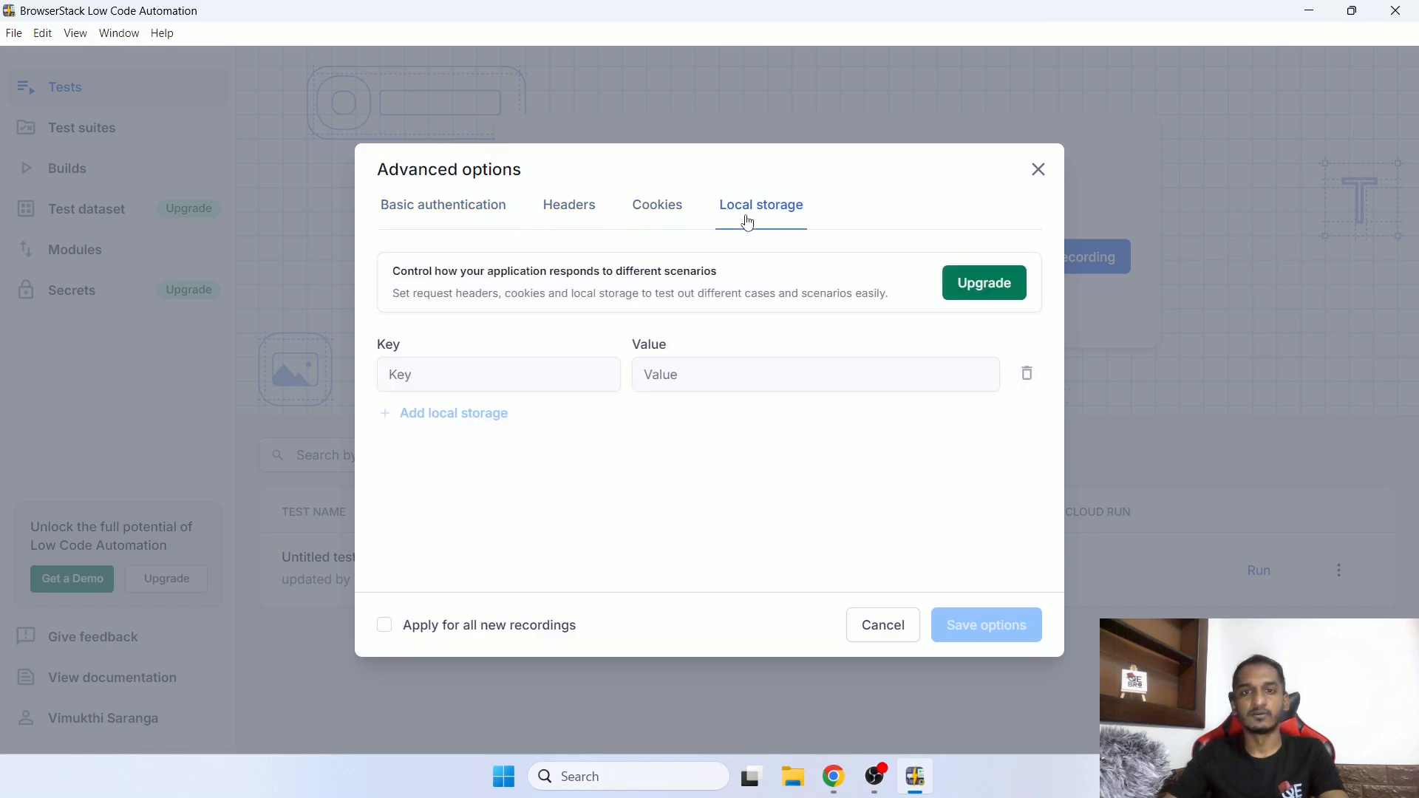
left_click(489, 217)
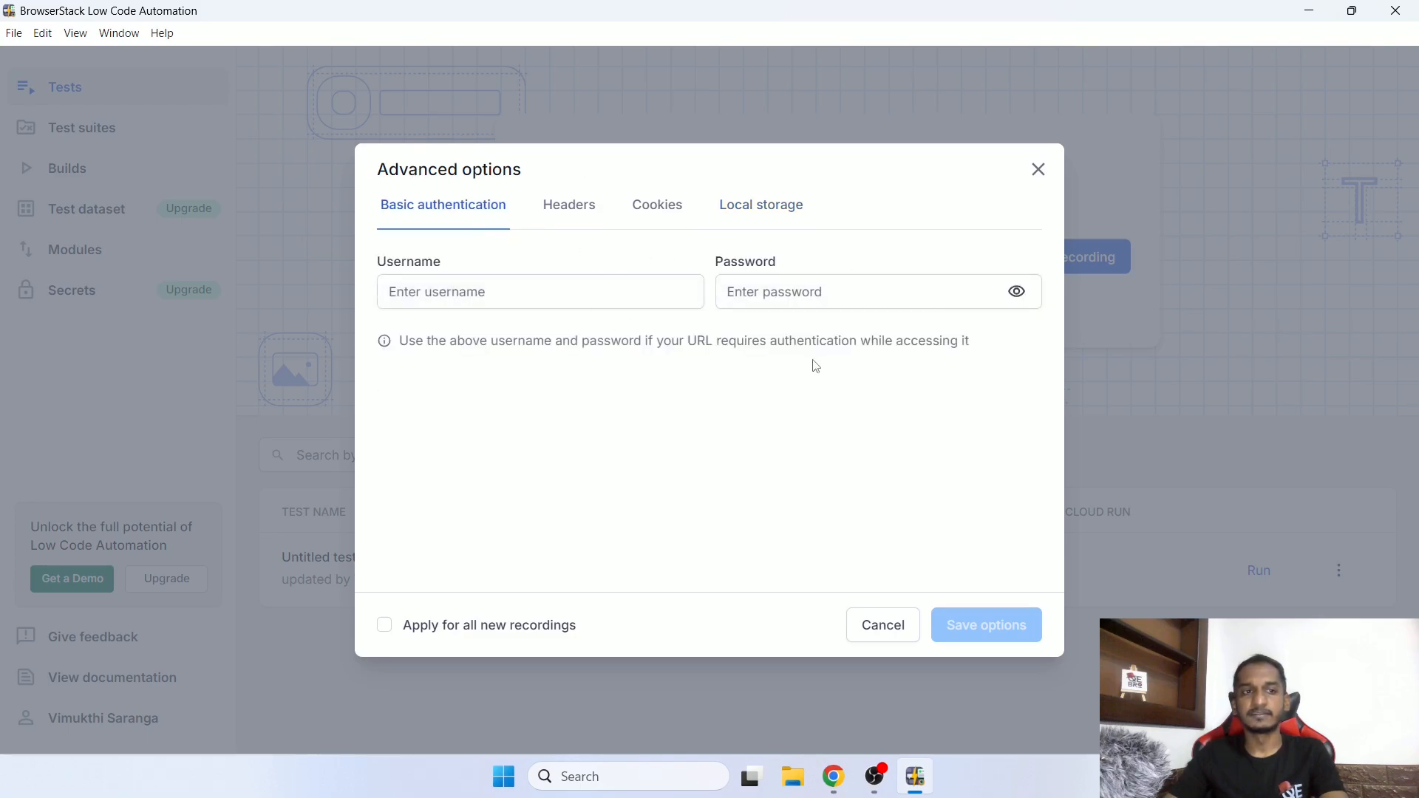
left_click(1039, 169)
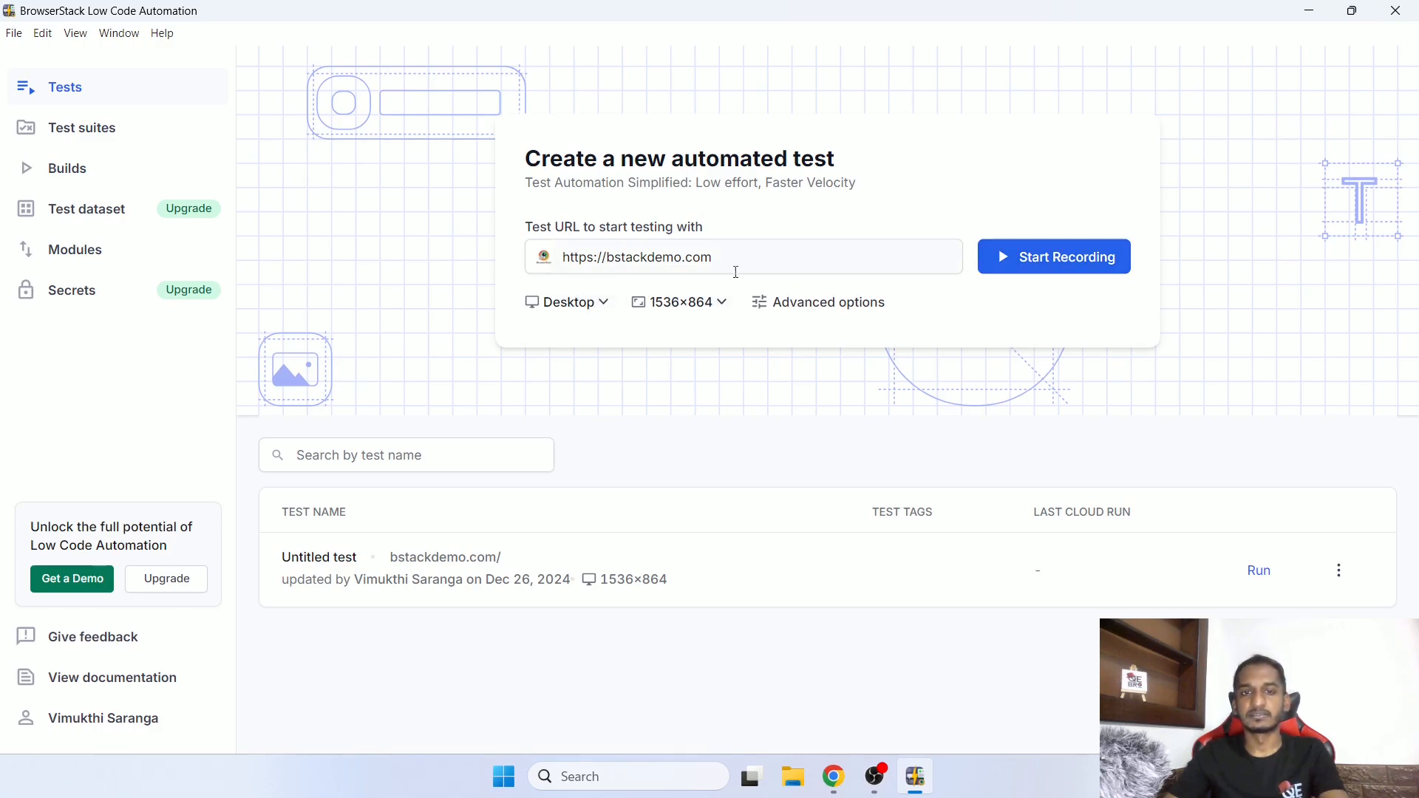
left_click_drag(729, 256, 511, 258)
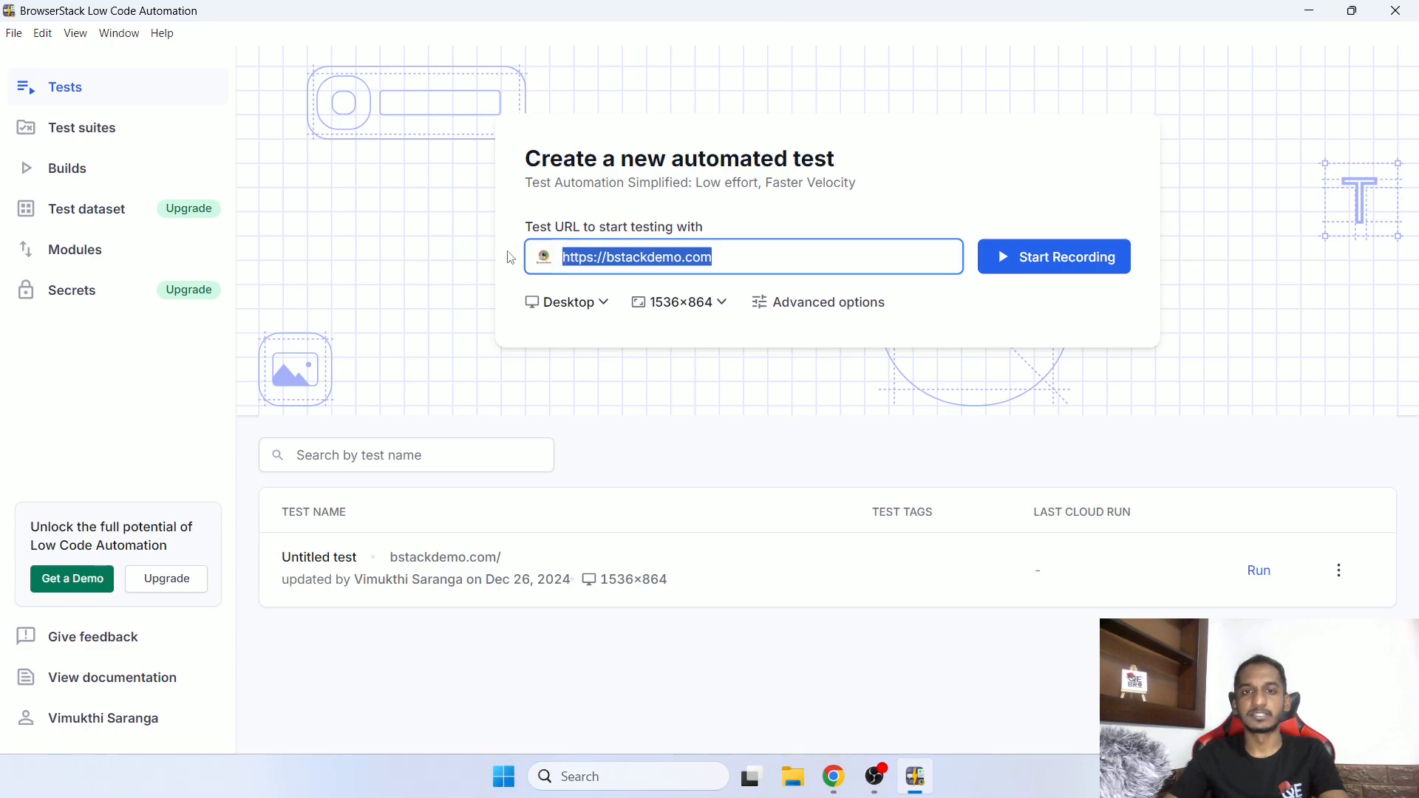
left_click(1052, 256)
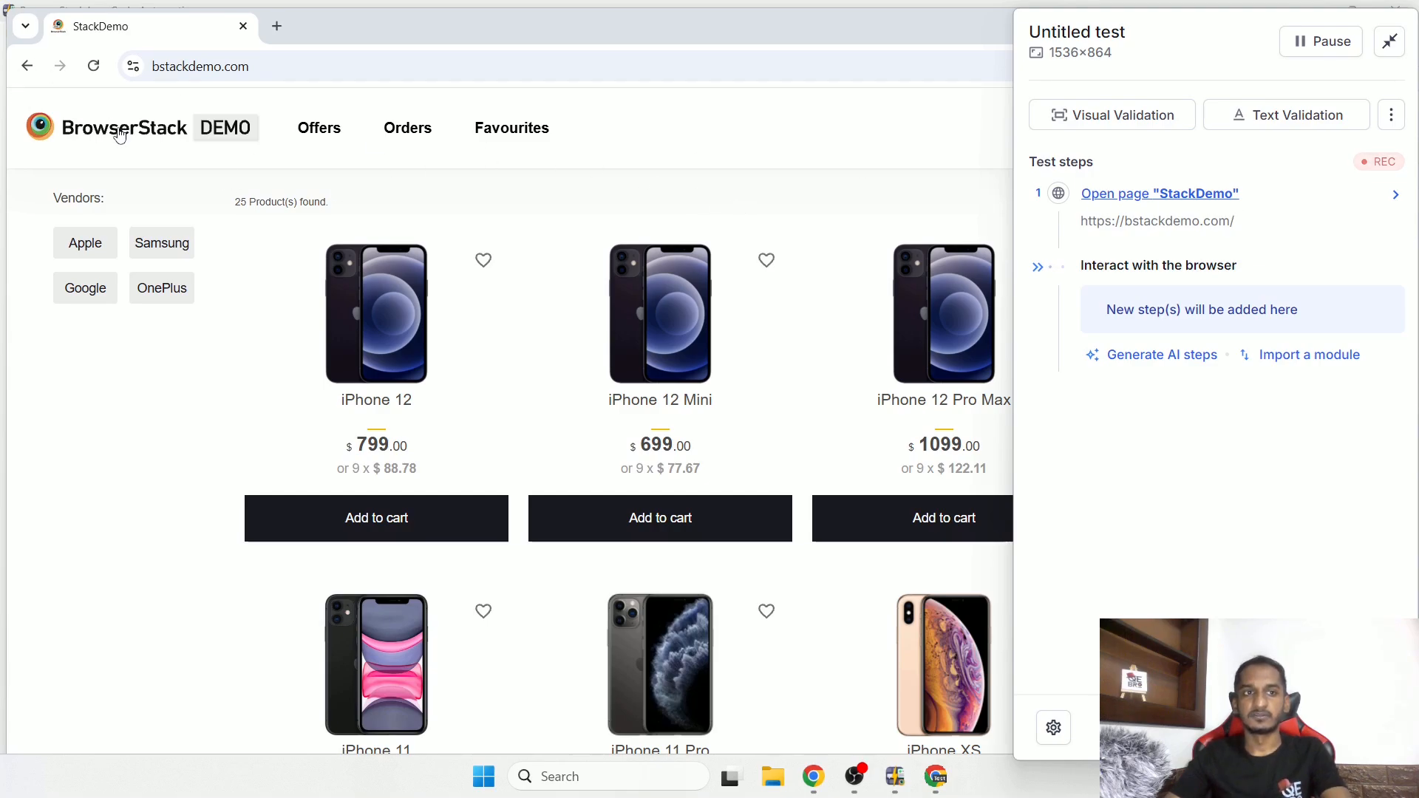
Add a visual validation of the BrowserStack DEMO logo in the page header and execute the test up to that step
left_click(1060, 115)
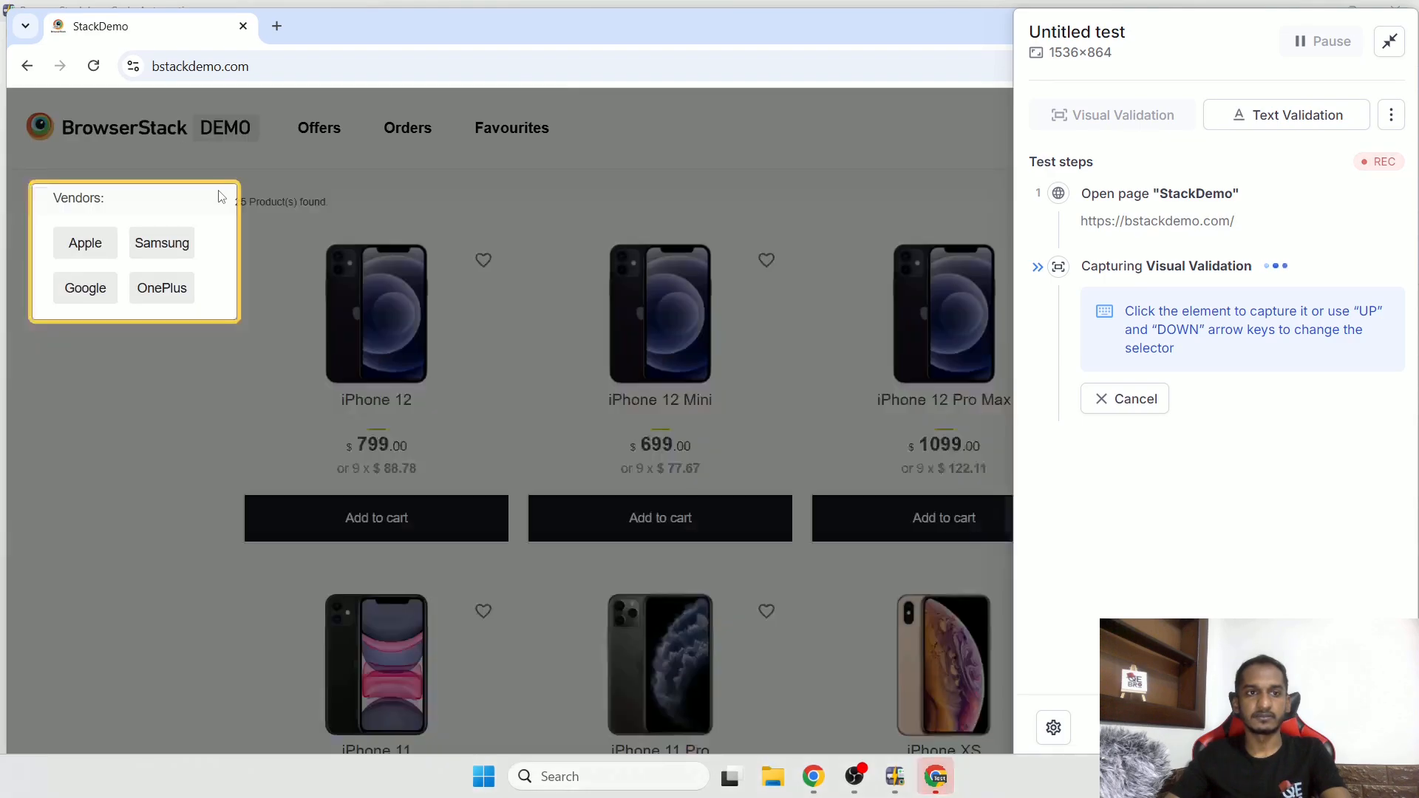
left_click(184, 181)
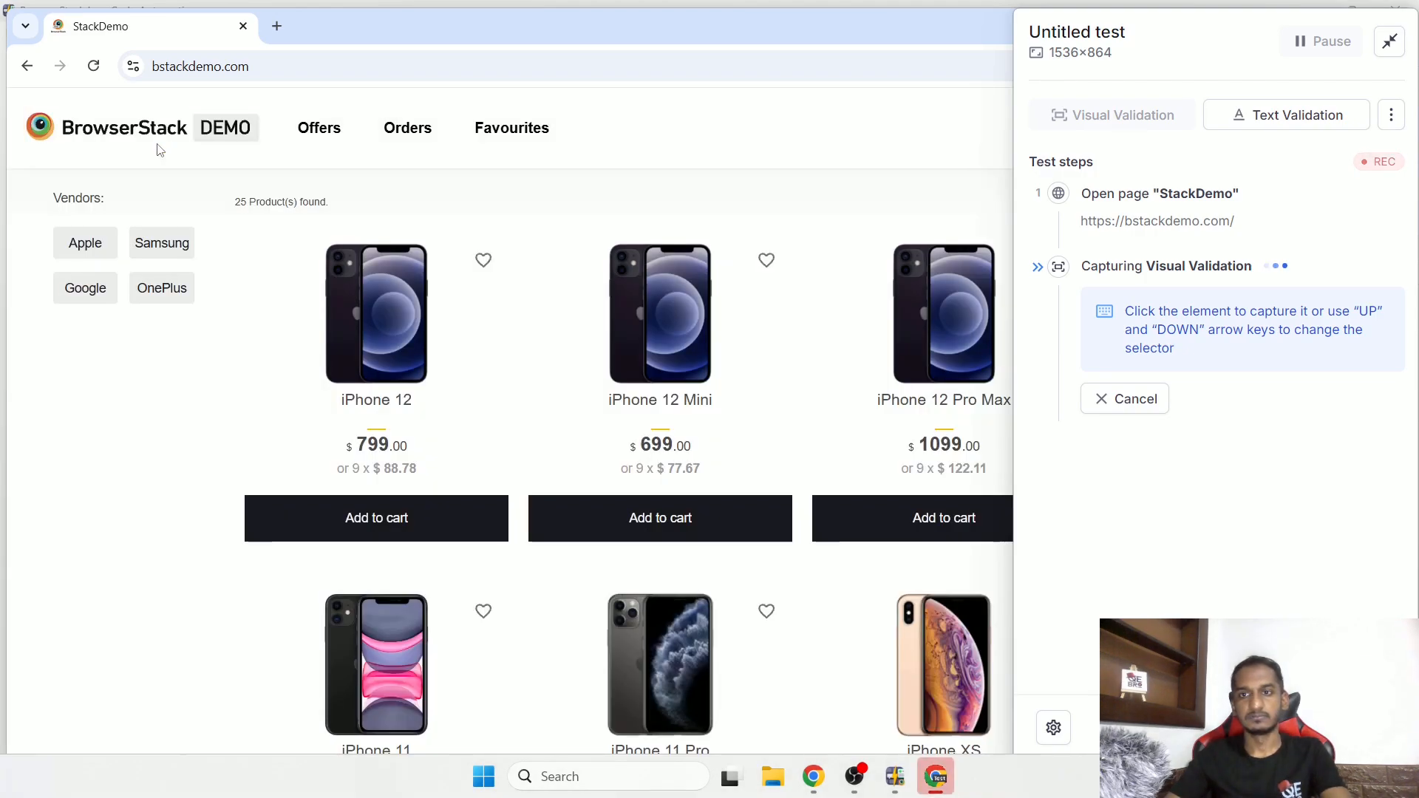
left_click(157, 147)
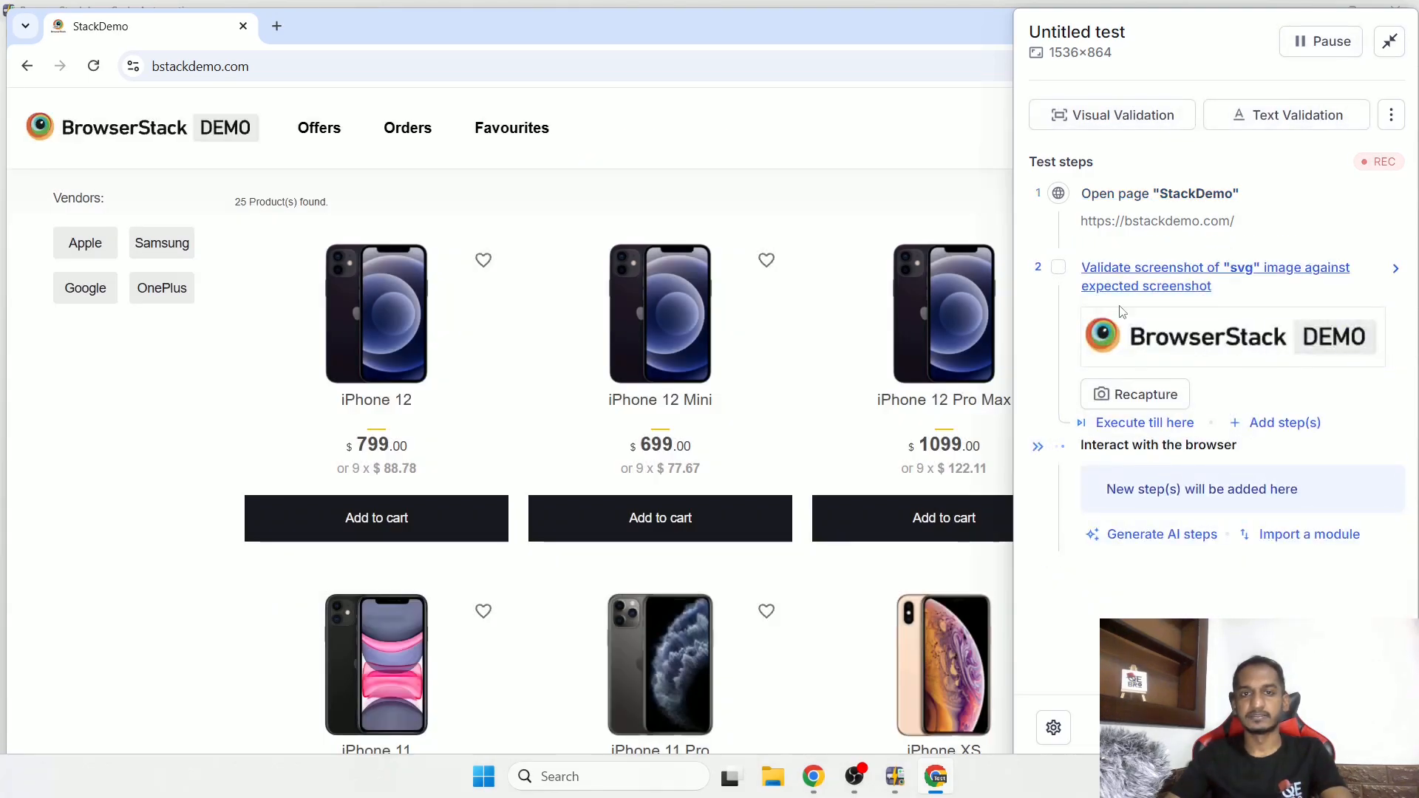
left_click(1176, 124)
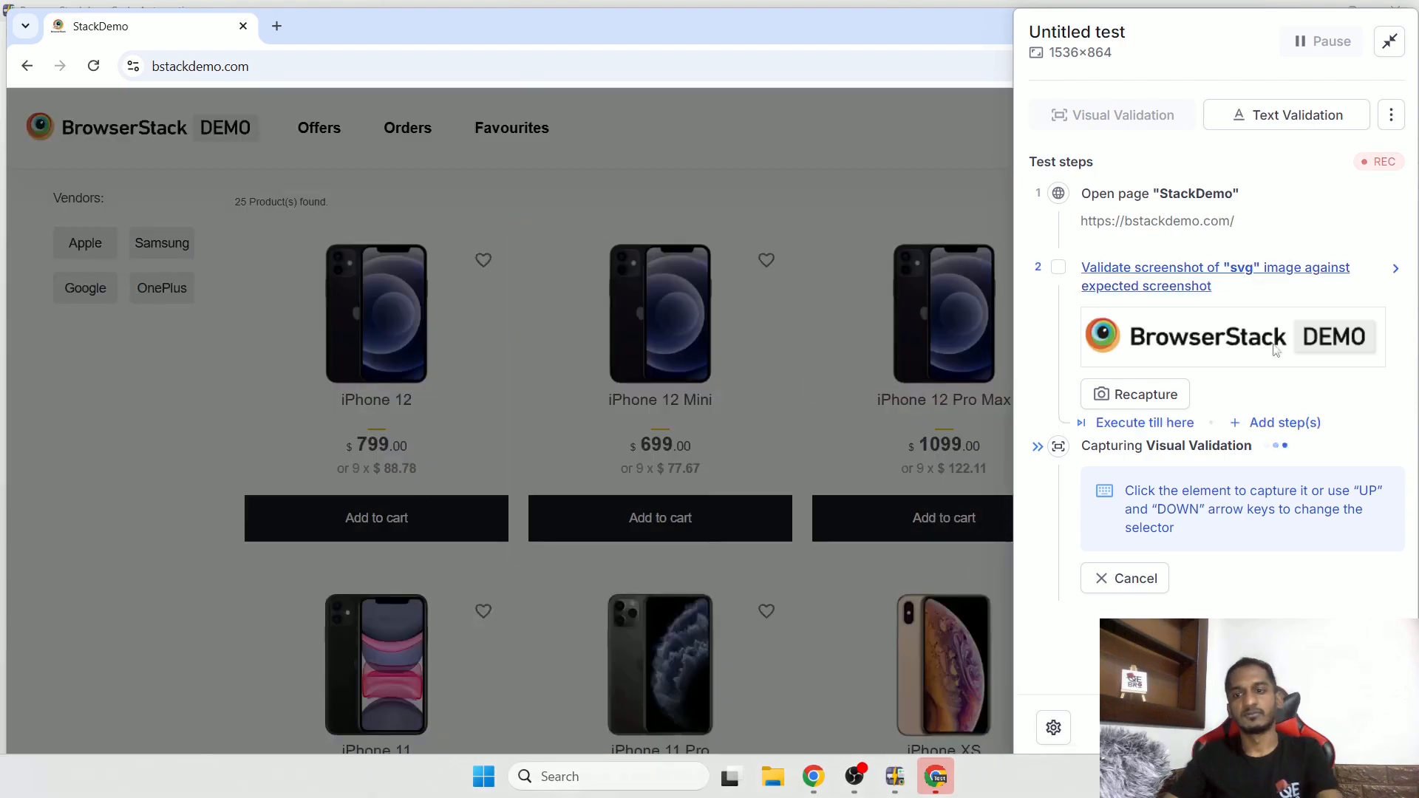
left_click(1132, 581)
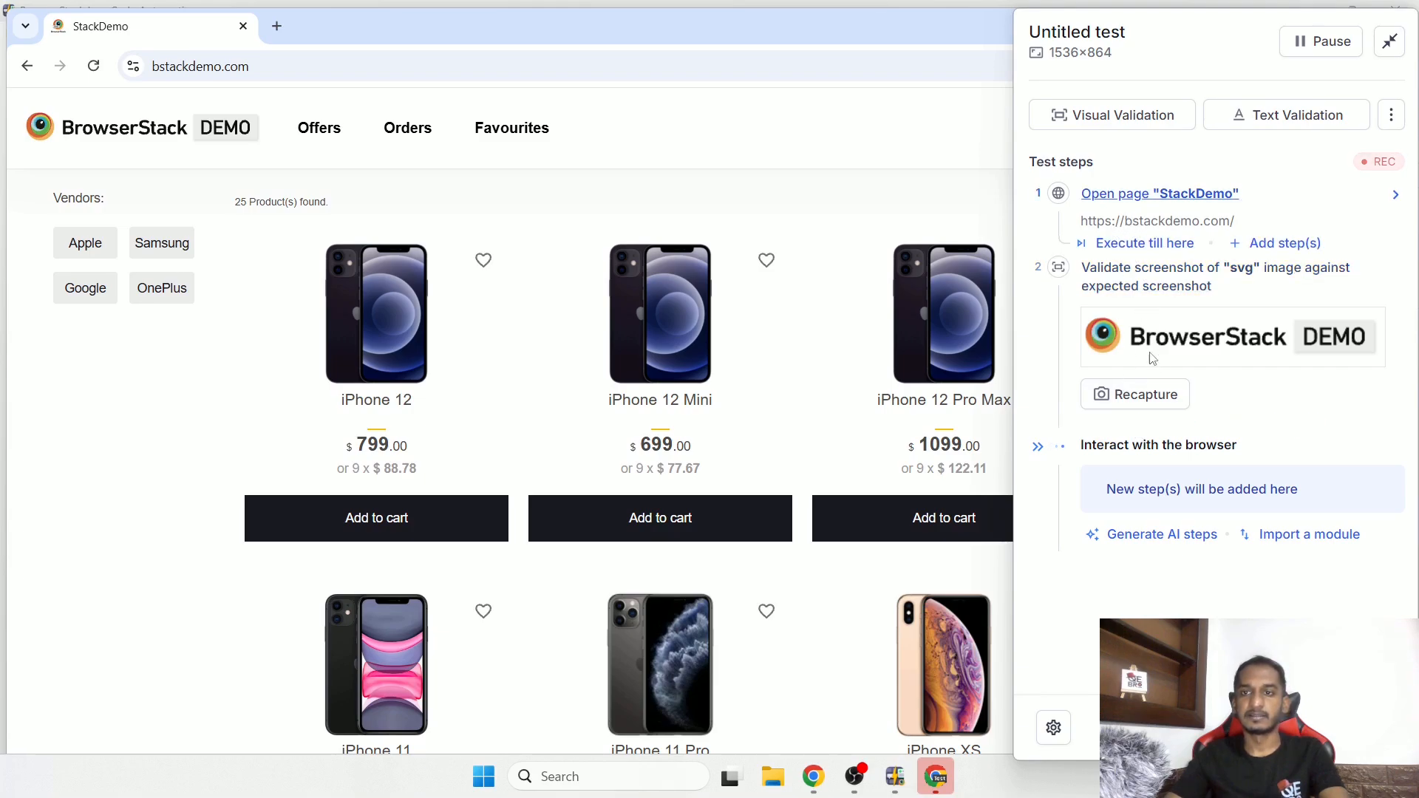
left_click(1161, 423)
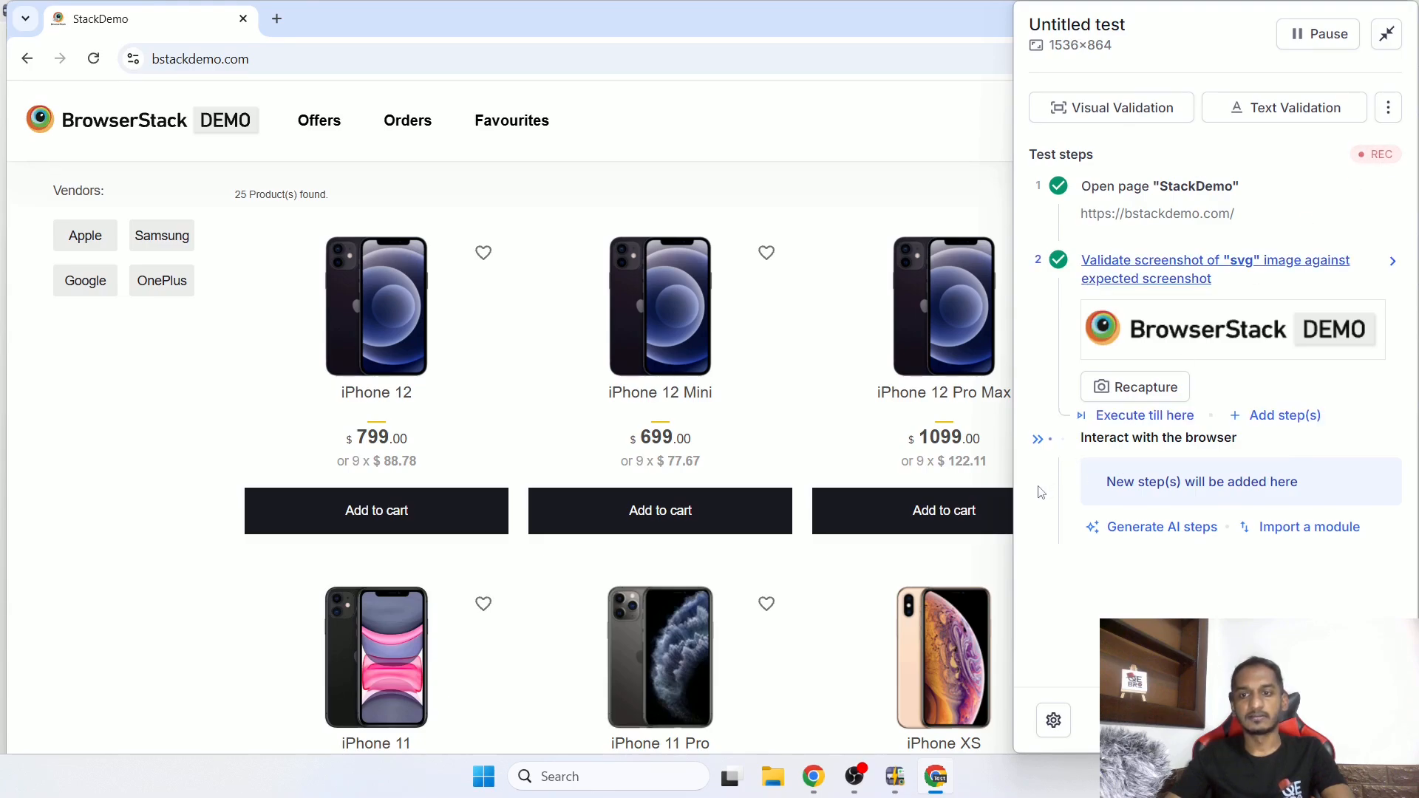
Record adding the iPhone 12 to the cart and proceeding to checkout, moving the recorder window clear of the page content
left_click(396, 527)
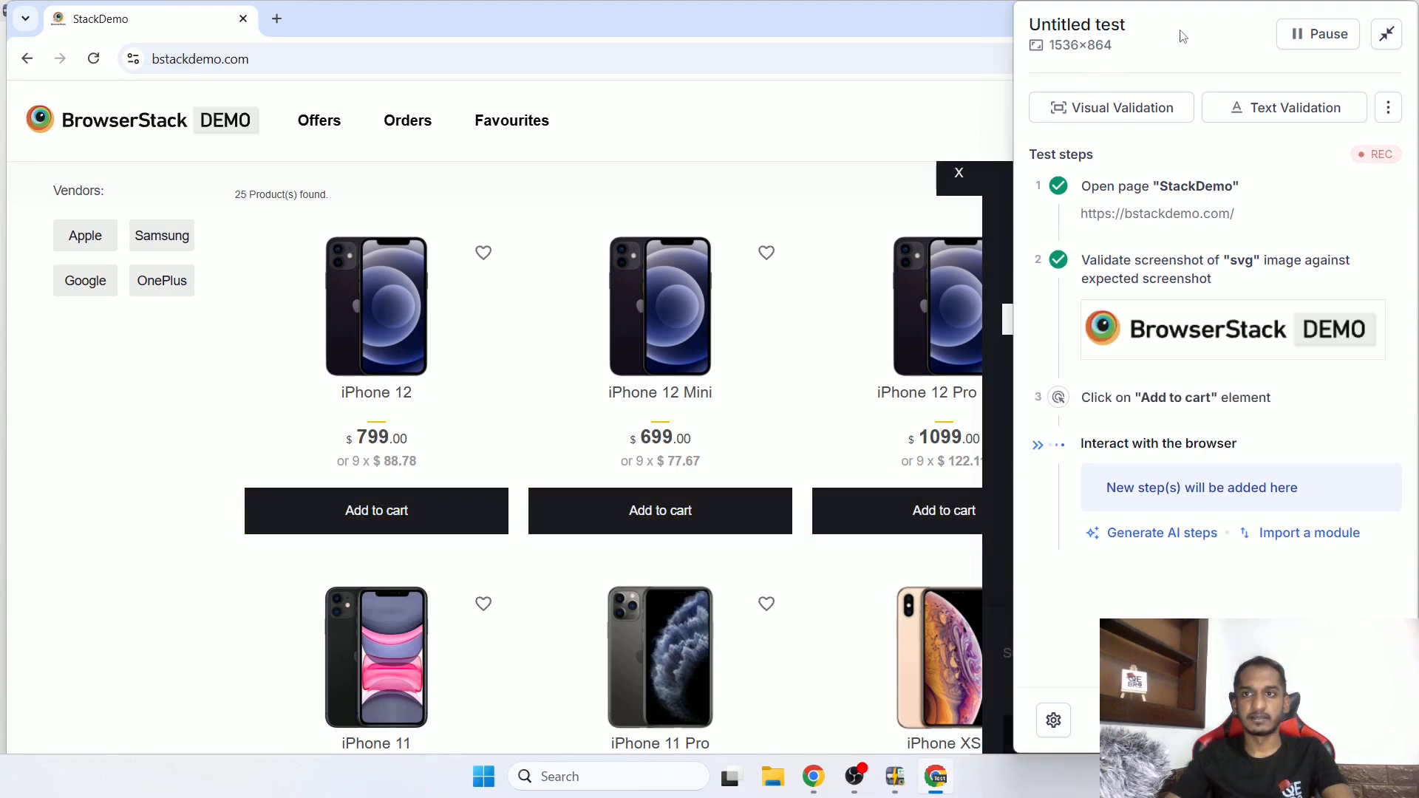
left_click_drag(1186, 34, 608, 43)
scroll(340, 444, "down", 2)
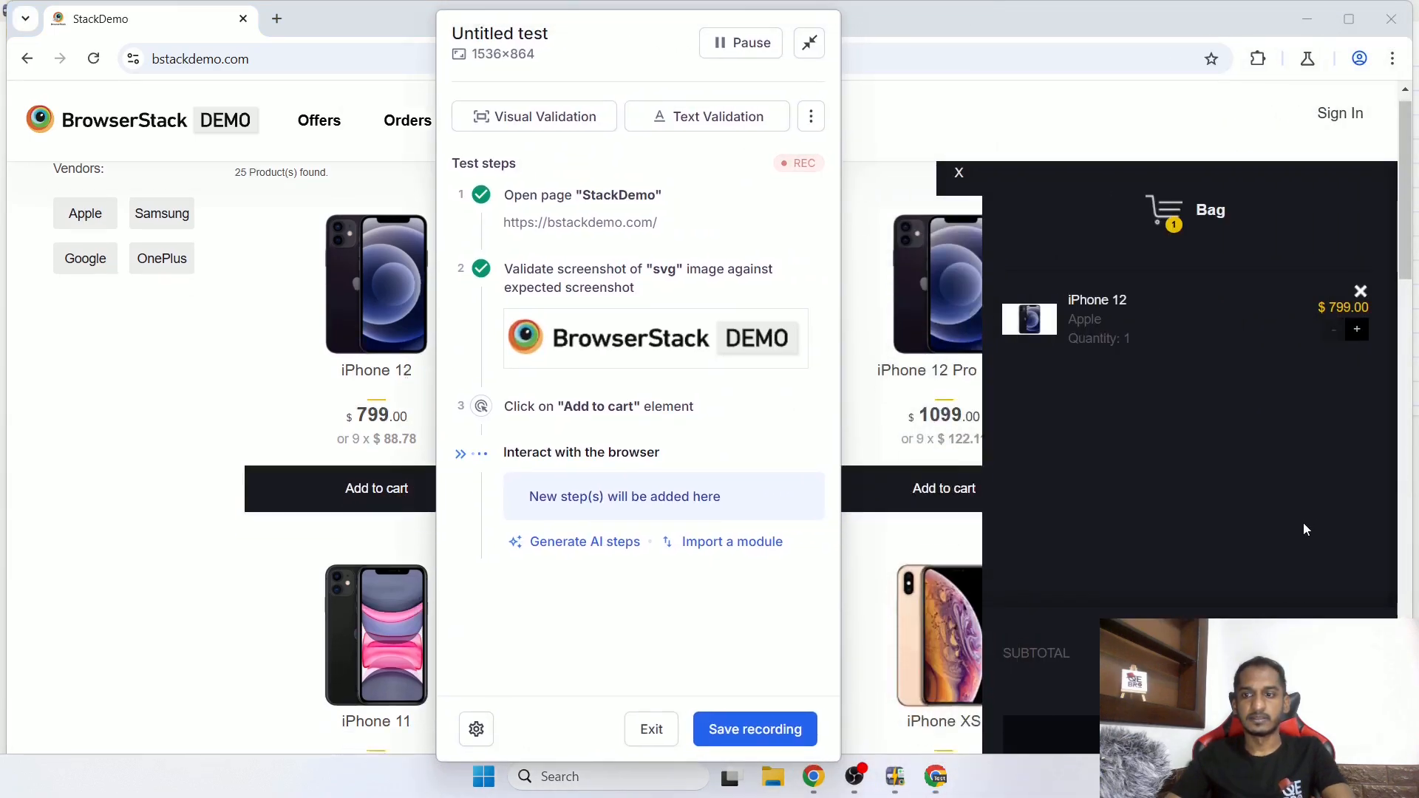
left_click(1189, 735)
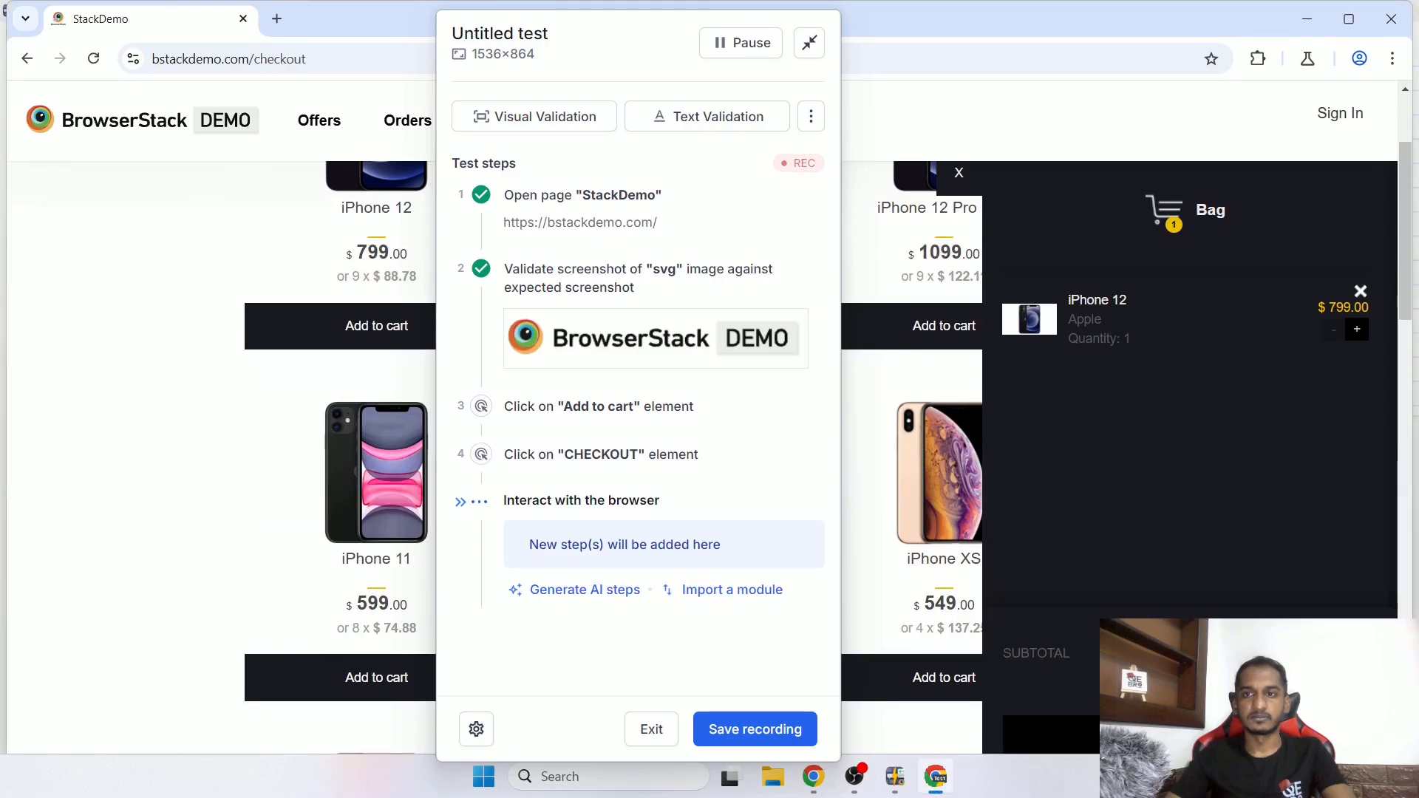
left_click_drag(577, 37, 1136, 46)
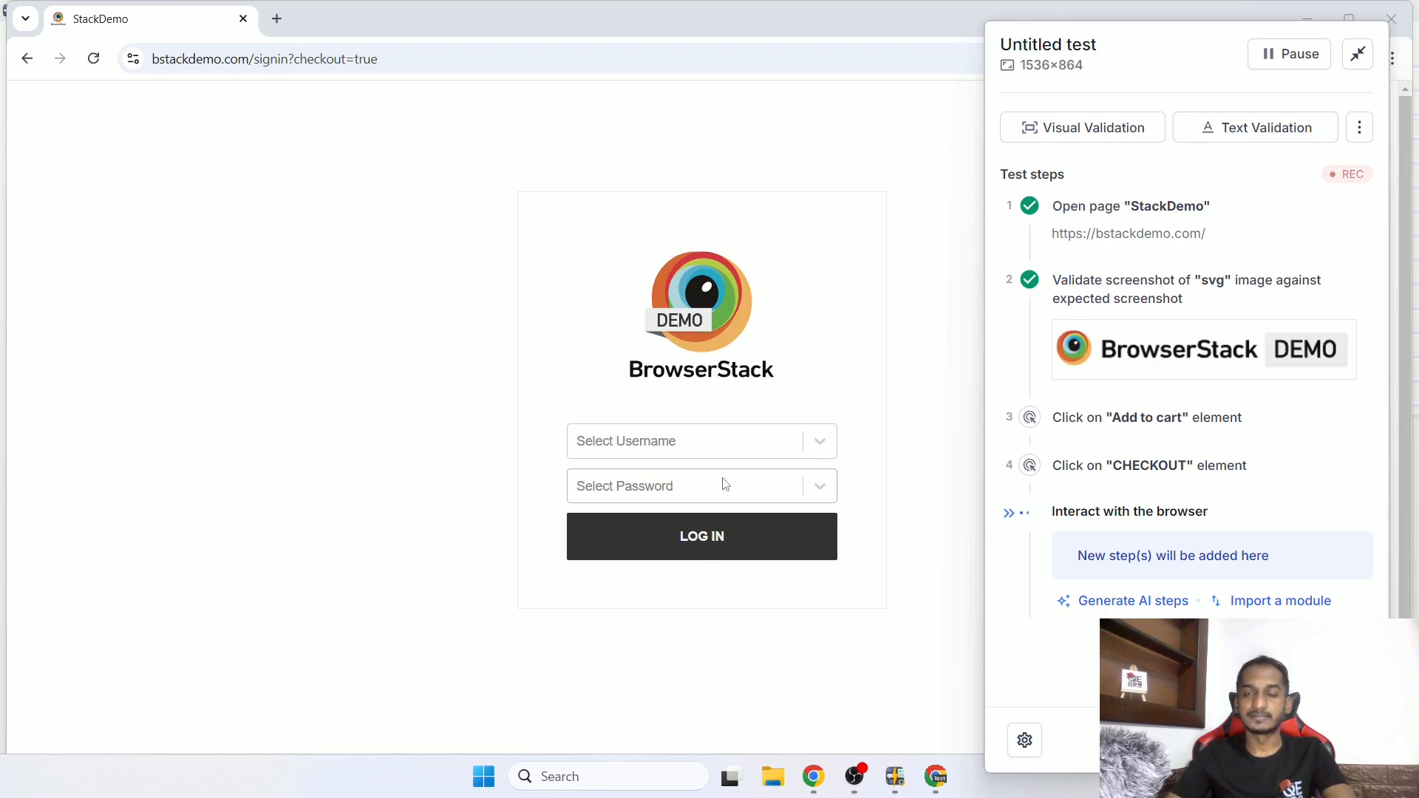
Add a text validation step for the LOG IN button on the sign-in page
mouse_move(1328, 249)
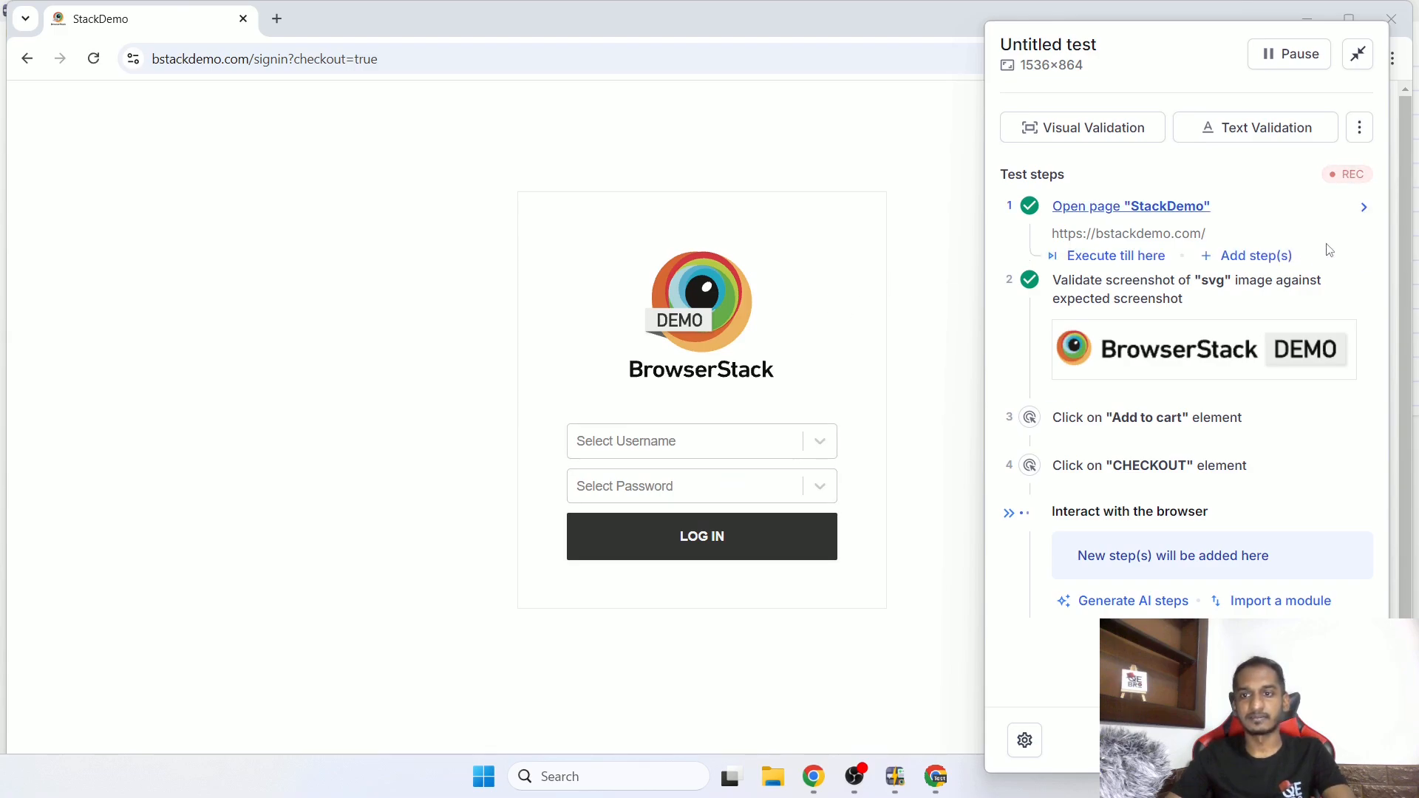
left_click(1257, 131)
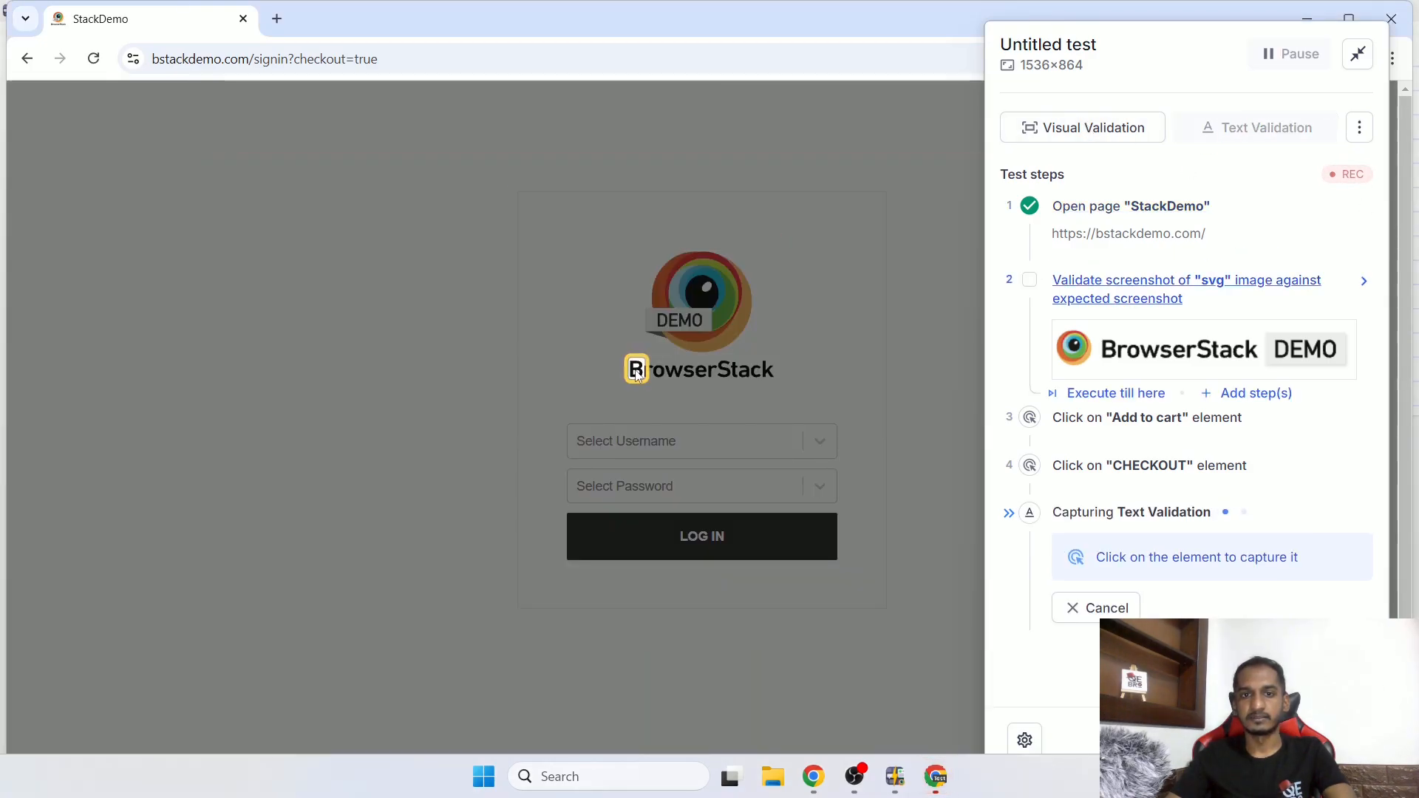
left_click(705, 542)
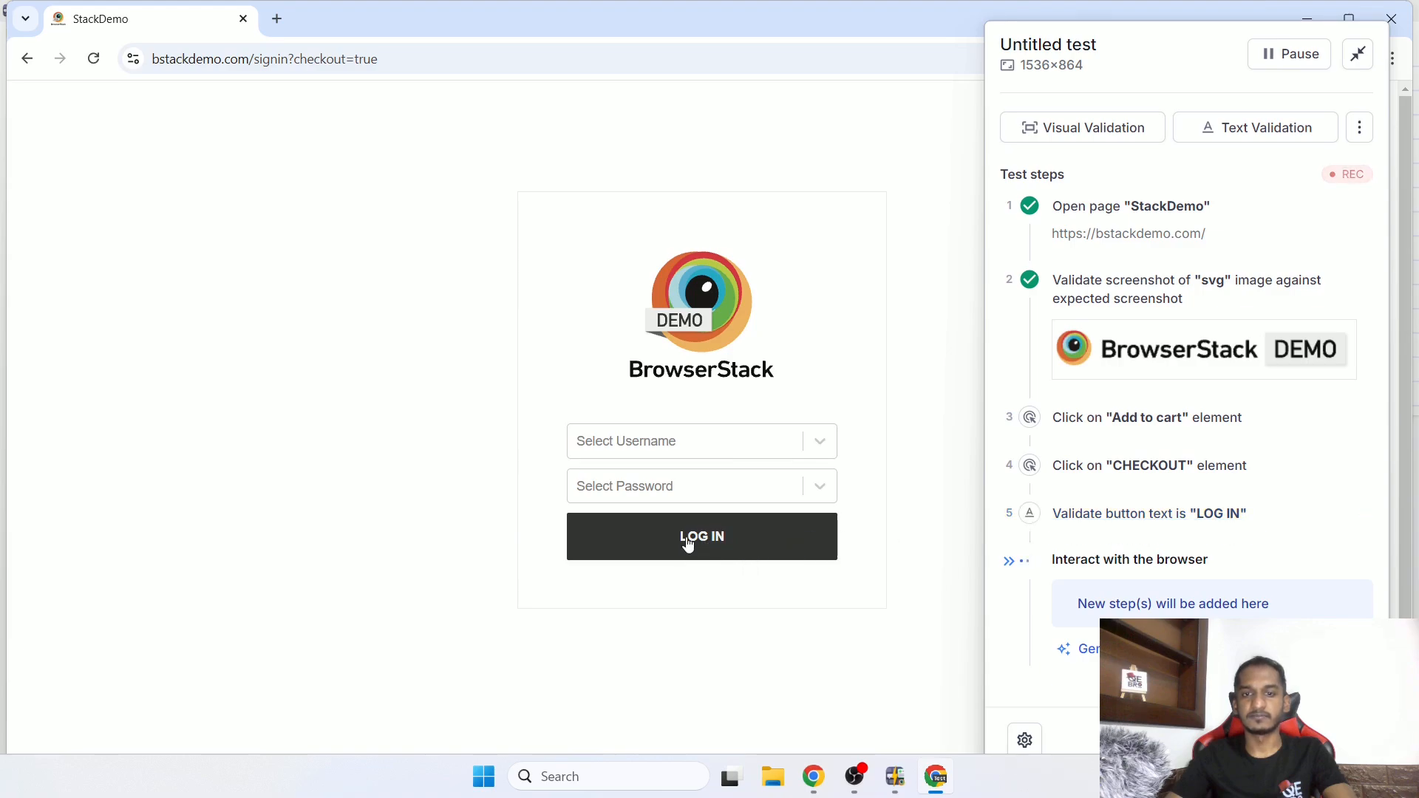
mouse_move(1115, 531)
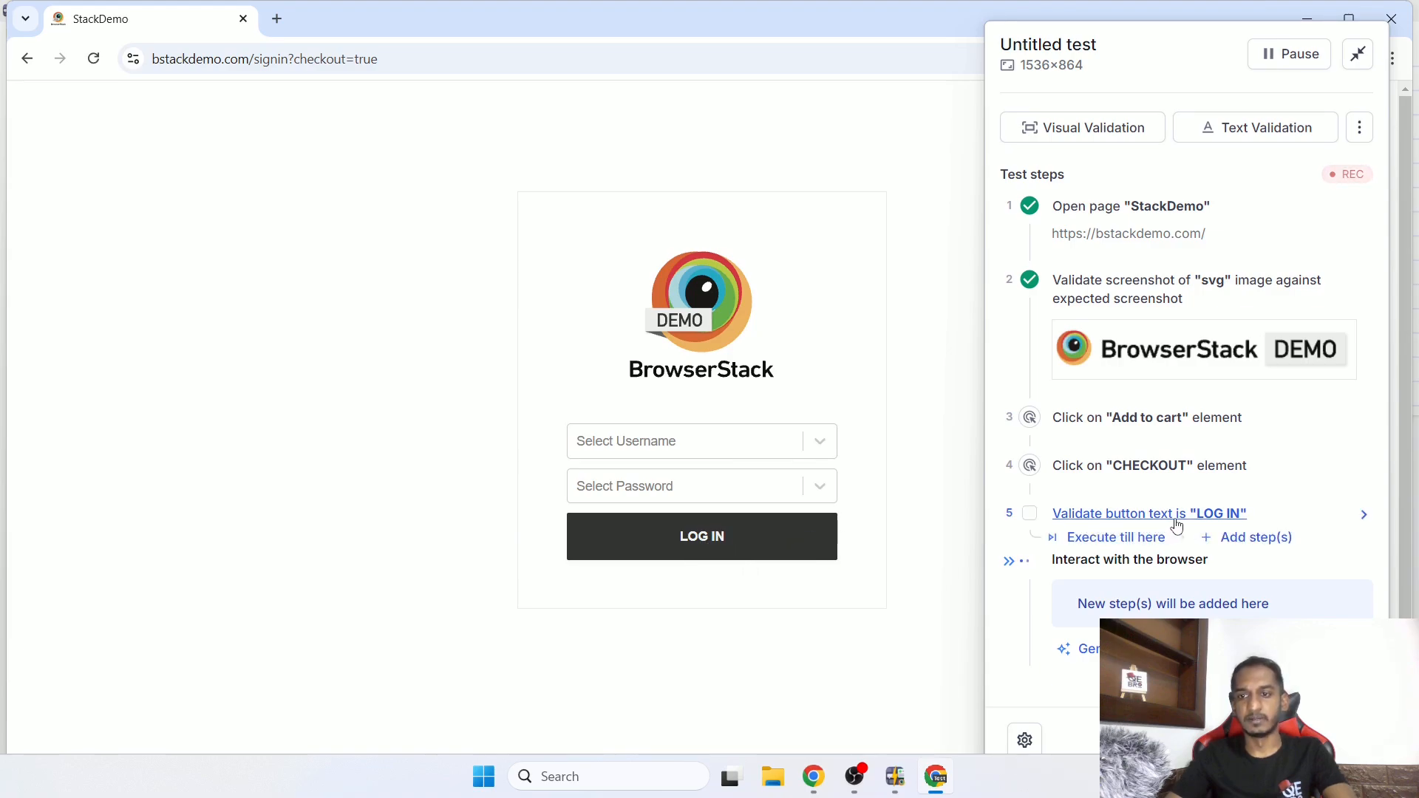
mouse_move(1370, 466)
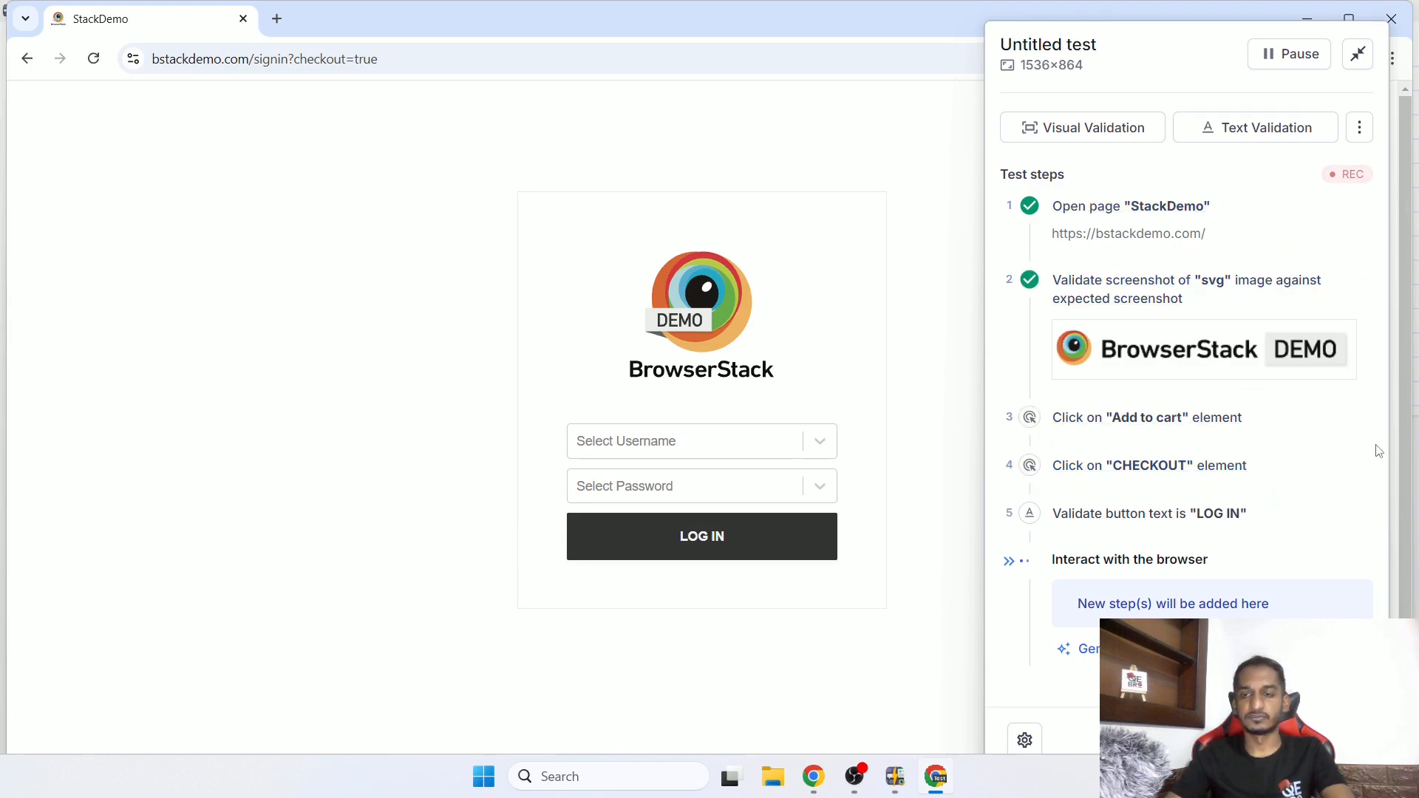
mouse_move(1208, 401)
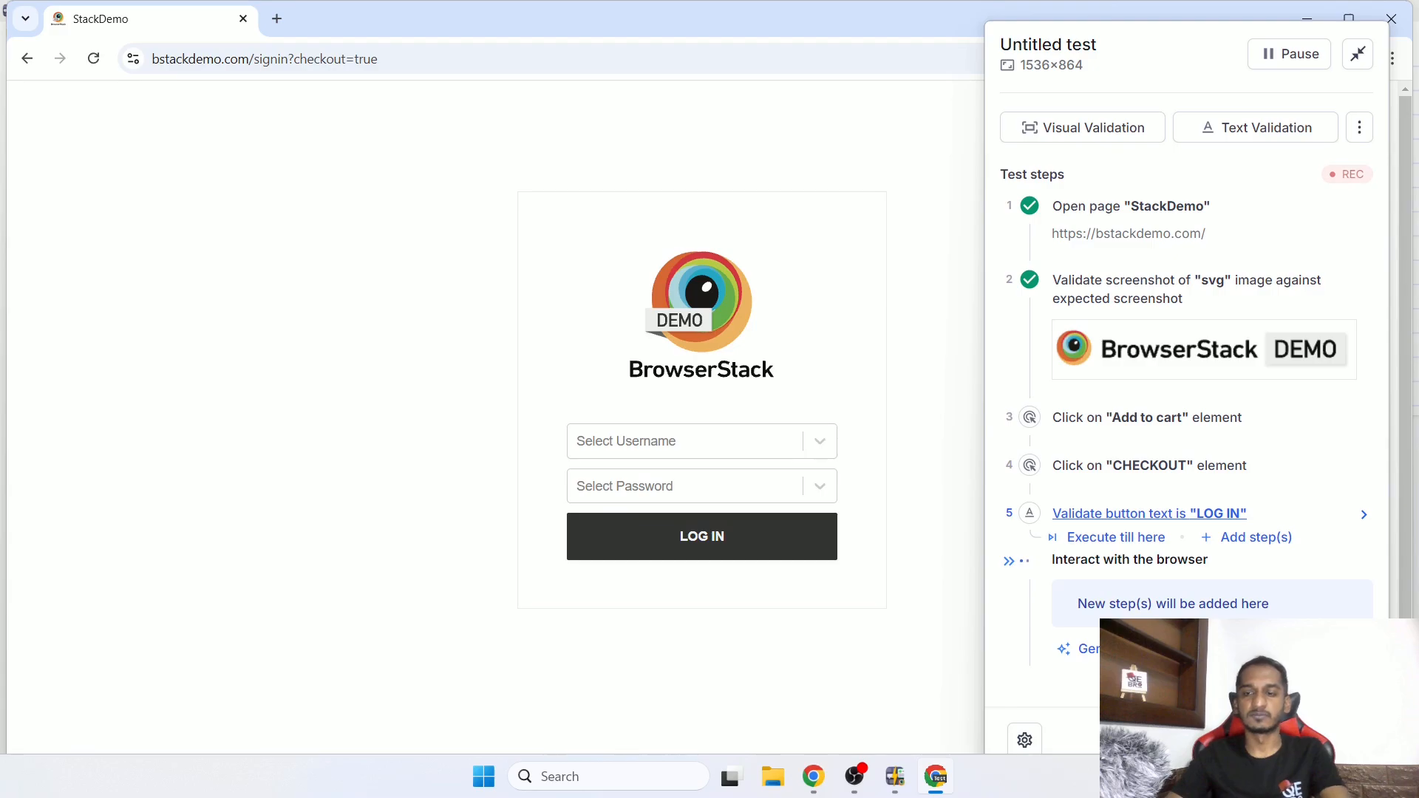
Open a new API call step, examine its authorization, header and body settings, and cancel it
left_click(1360, 127)
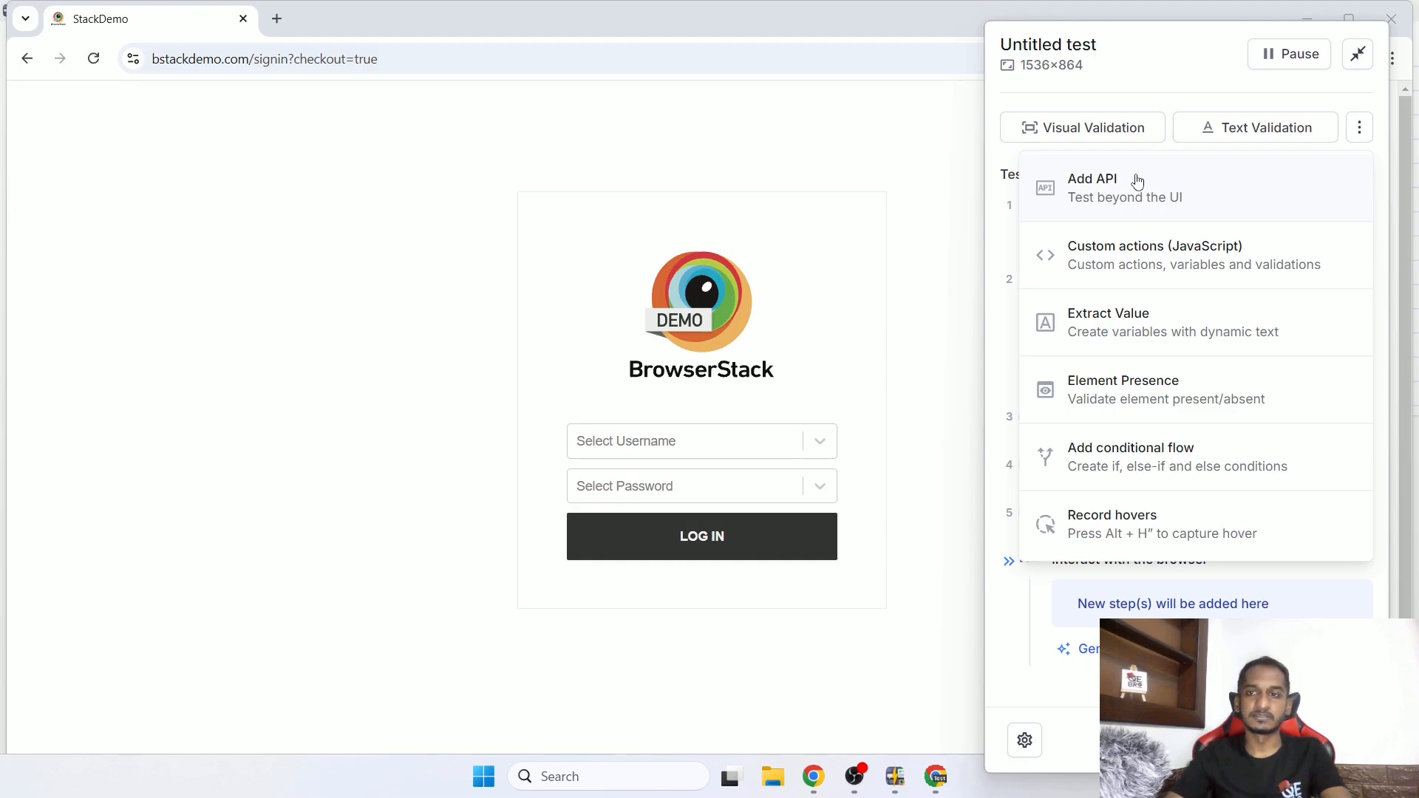
left_click(1084, 702)
left_click(1360, 127)
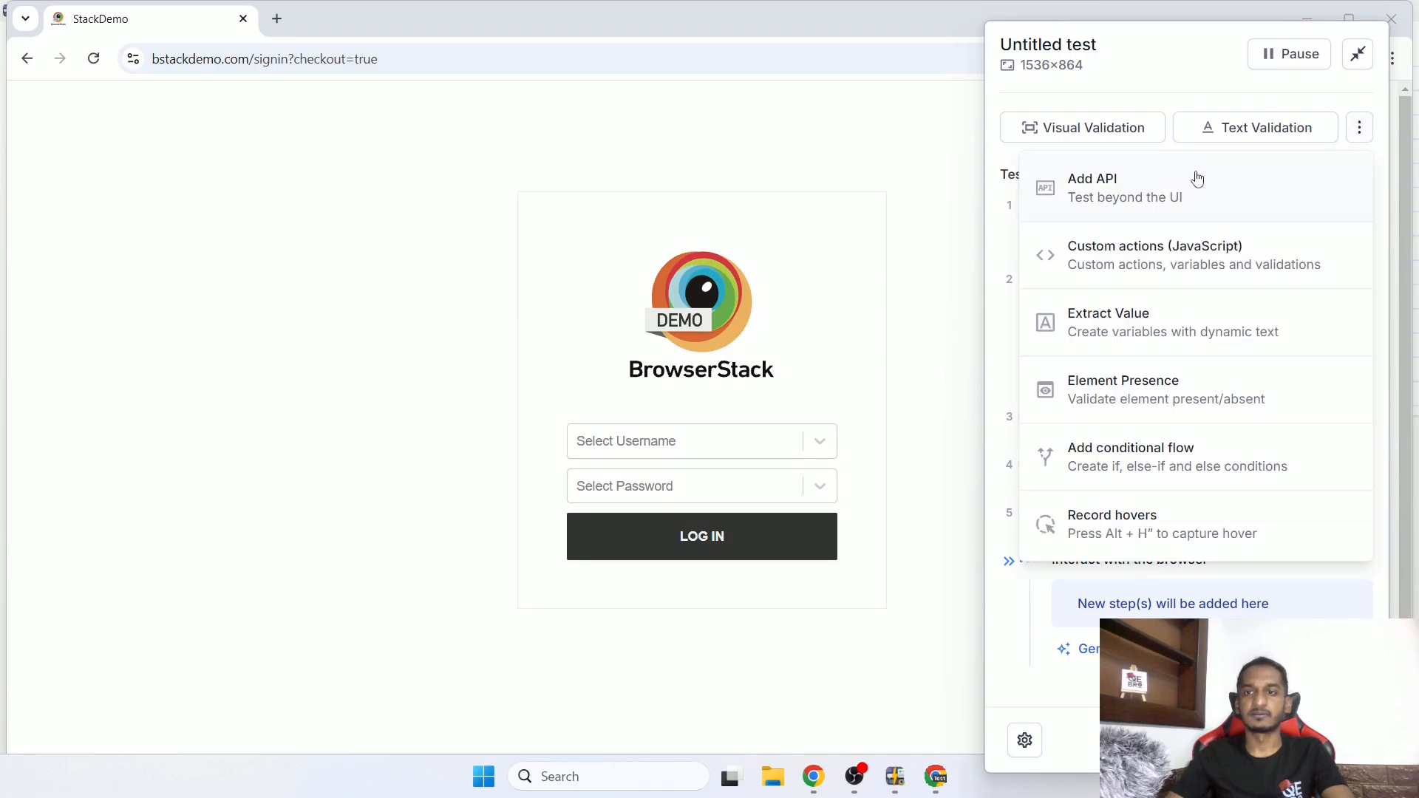
left_click(1198, 178)
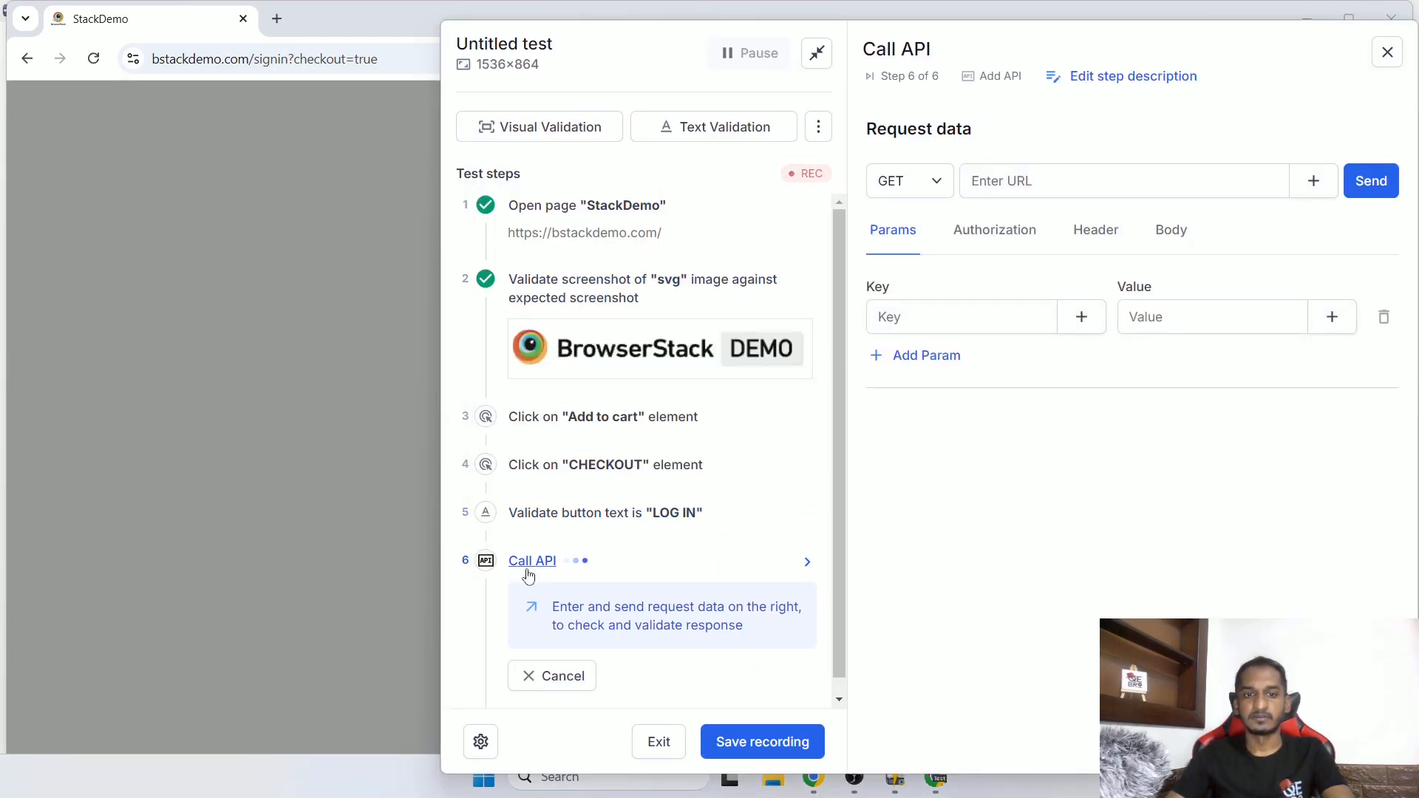
mouse_move(537, 523)
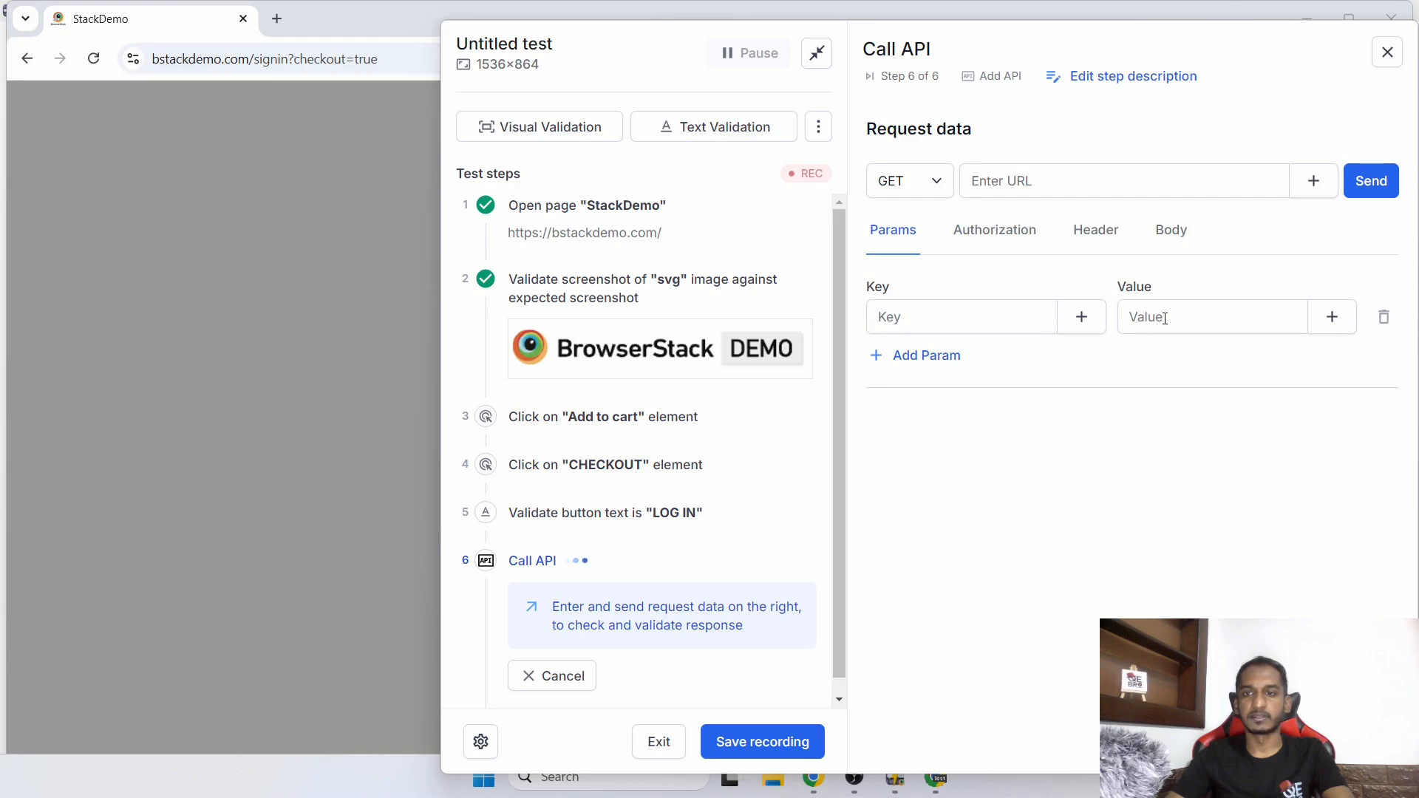
left_click(1004, 235)
left_click(1093, 234)
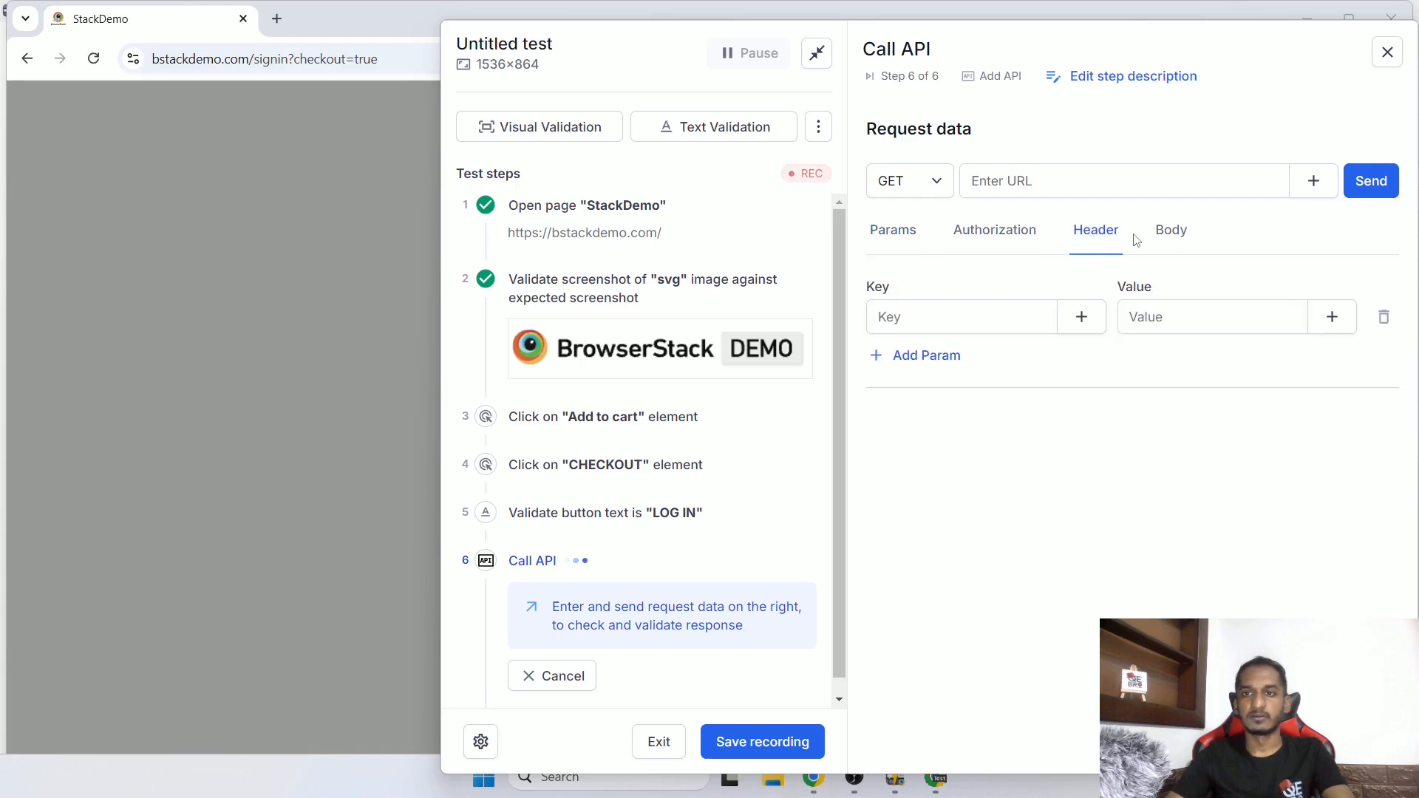
left_click(1166, 235)
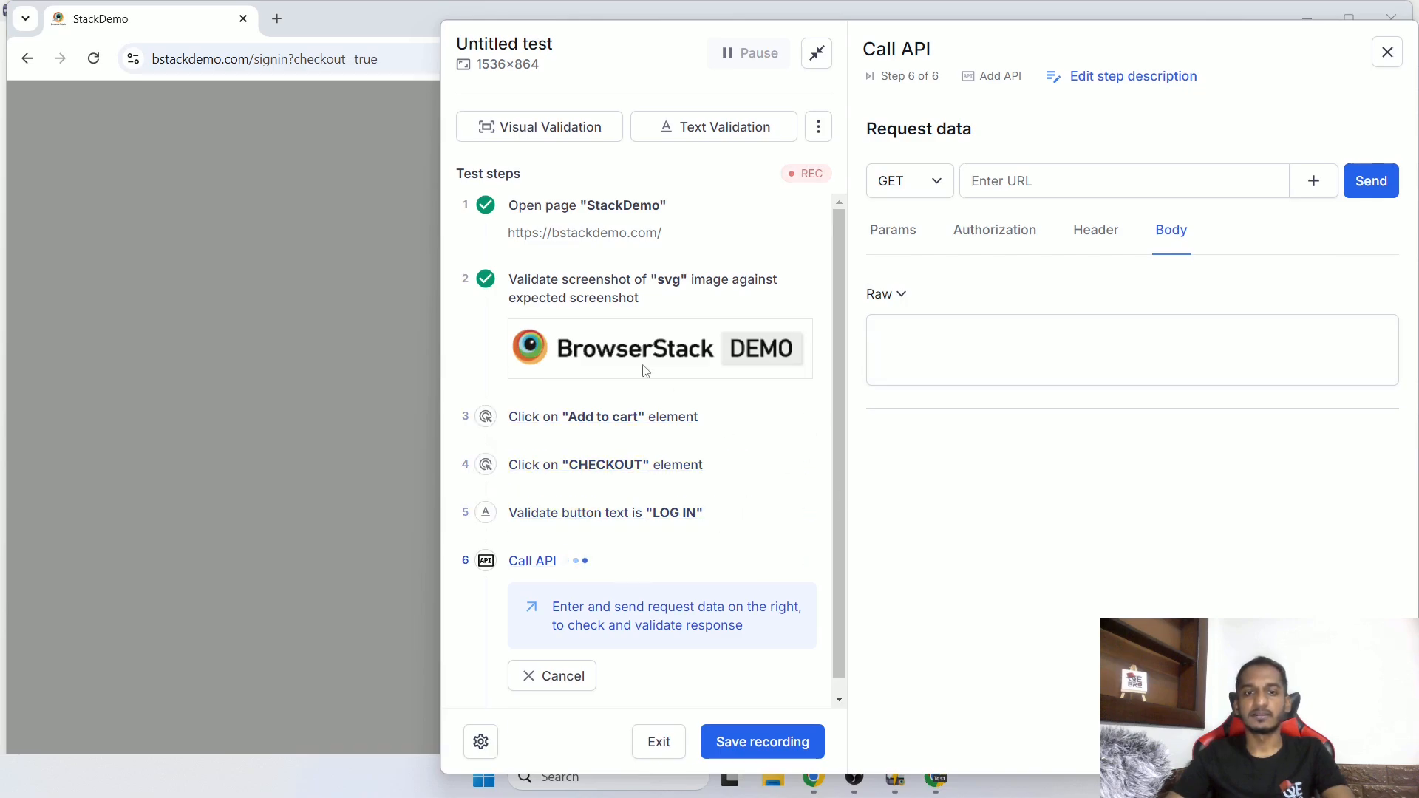
mouse_move(704, 540)
mouse_move(732, 467)
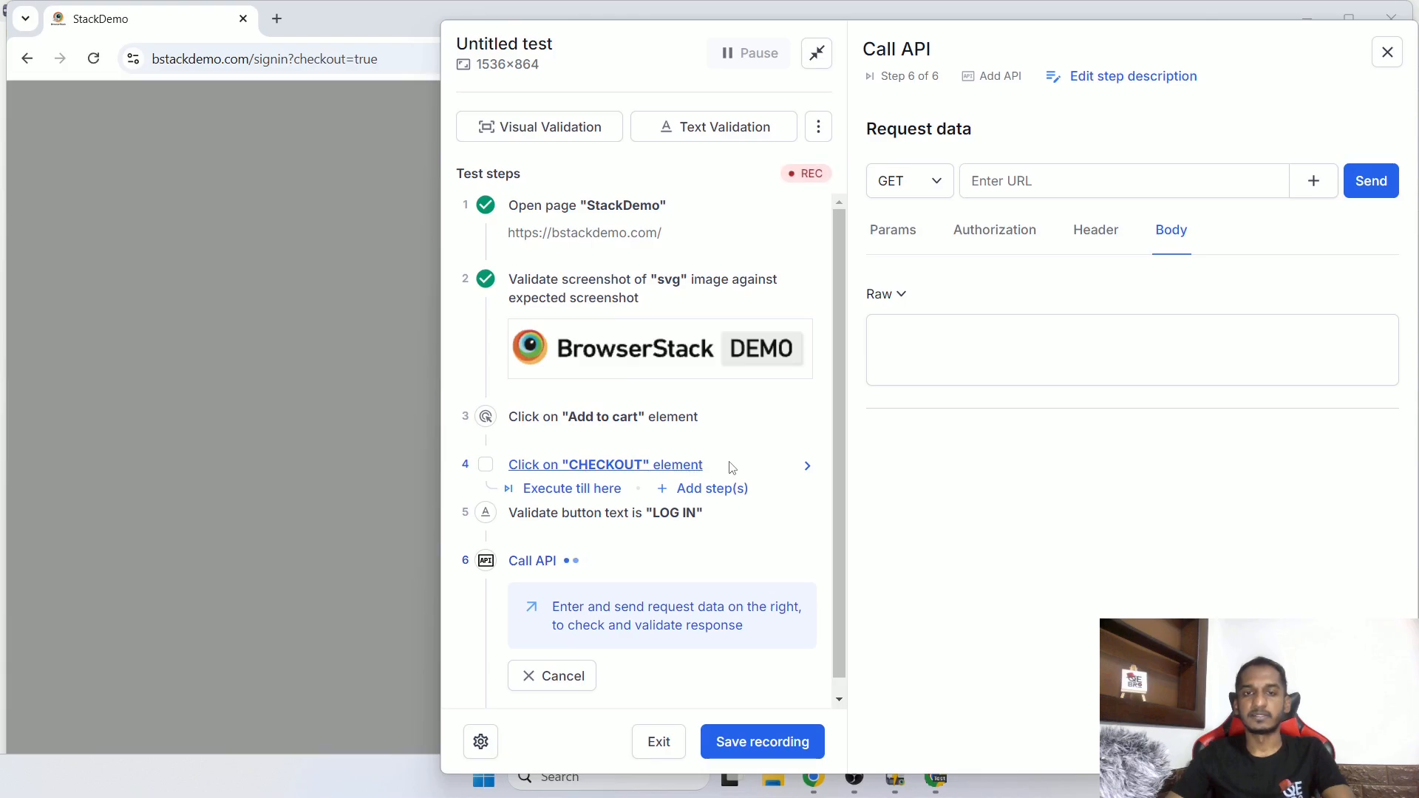
left_click(571, 667)
Open a custom JavaScript action step to examine its action types and code editor
left_click(819, 112)
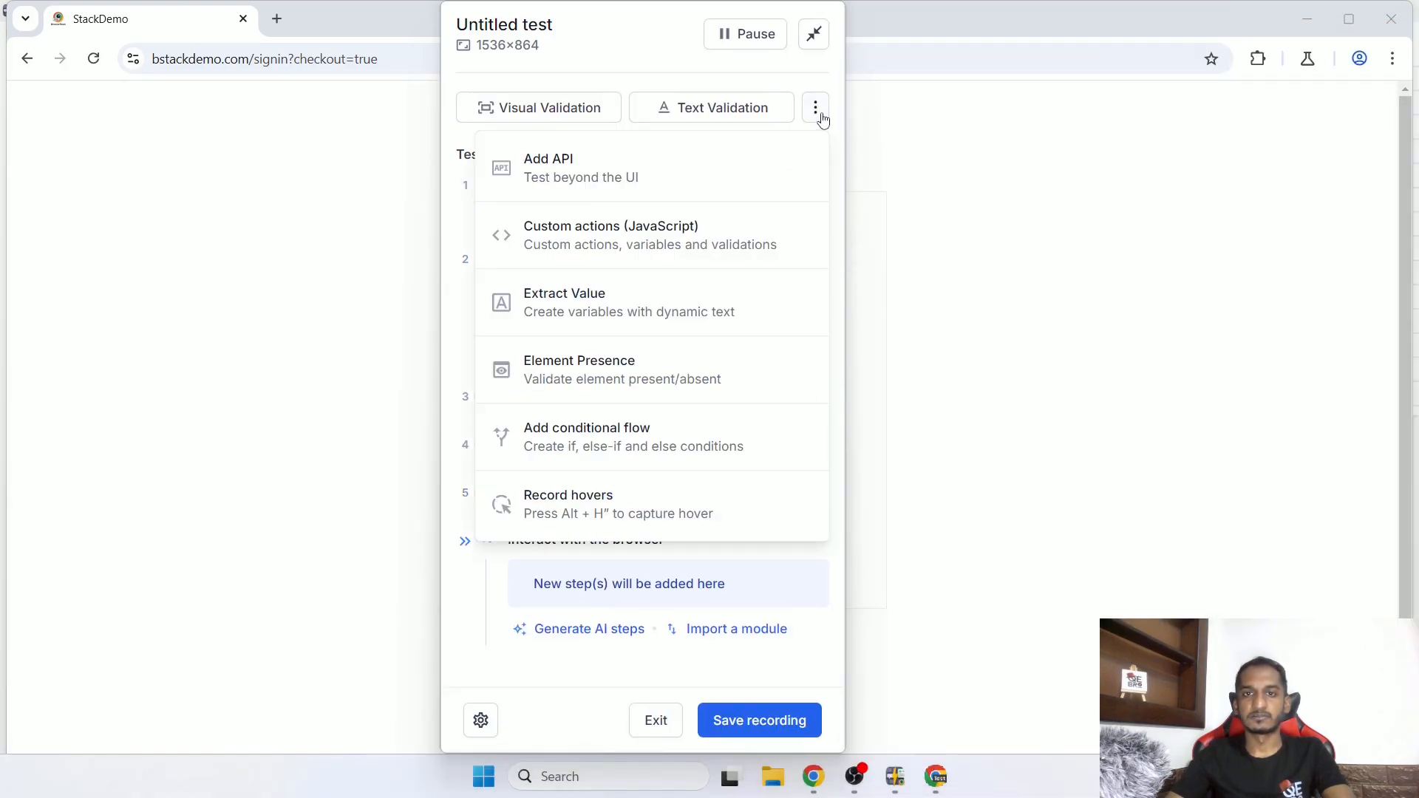
left_click(757, 243)
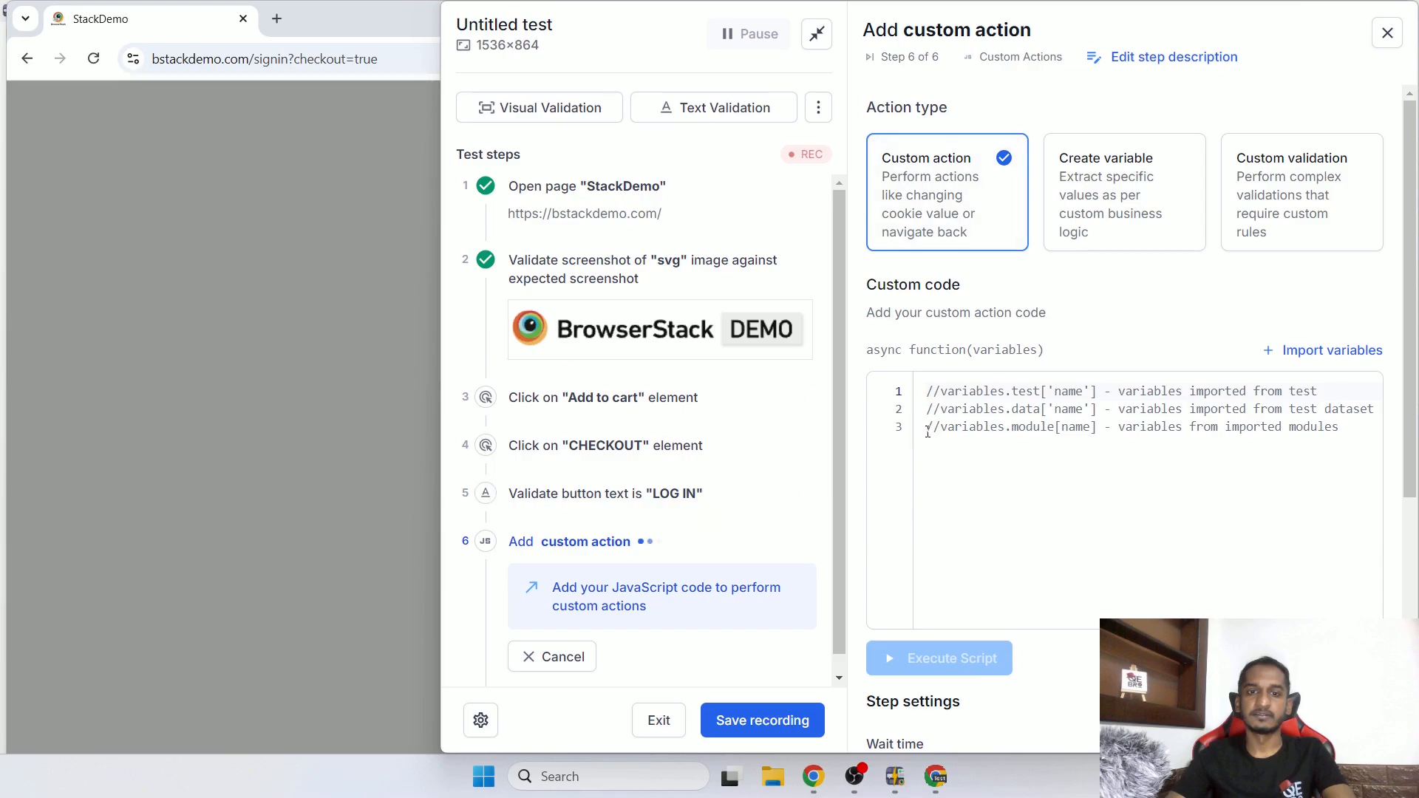
Capture the LOG IN button's text with Extract Value, examine the variable-saving dialog and cancel creating the variable
left_click(819, 111)
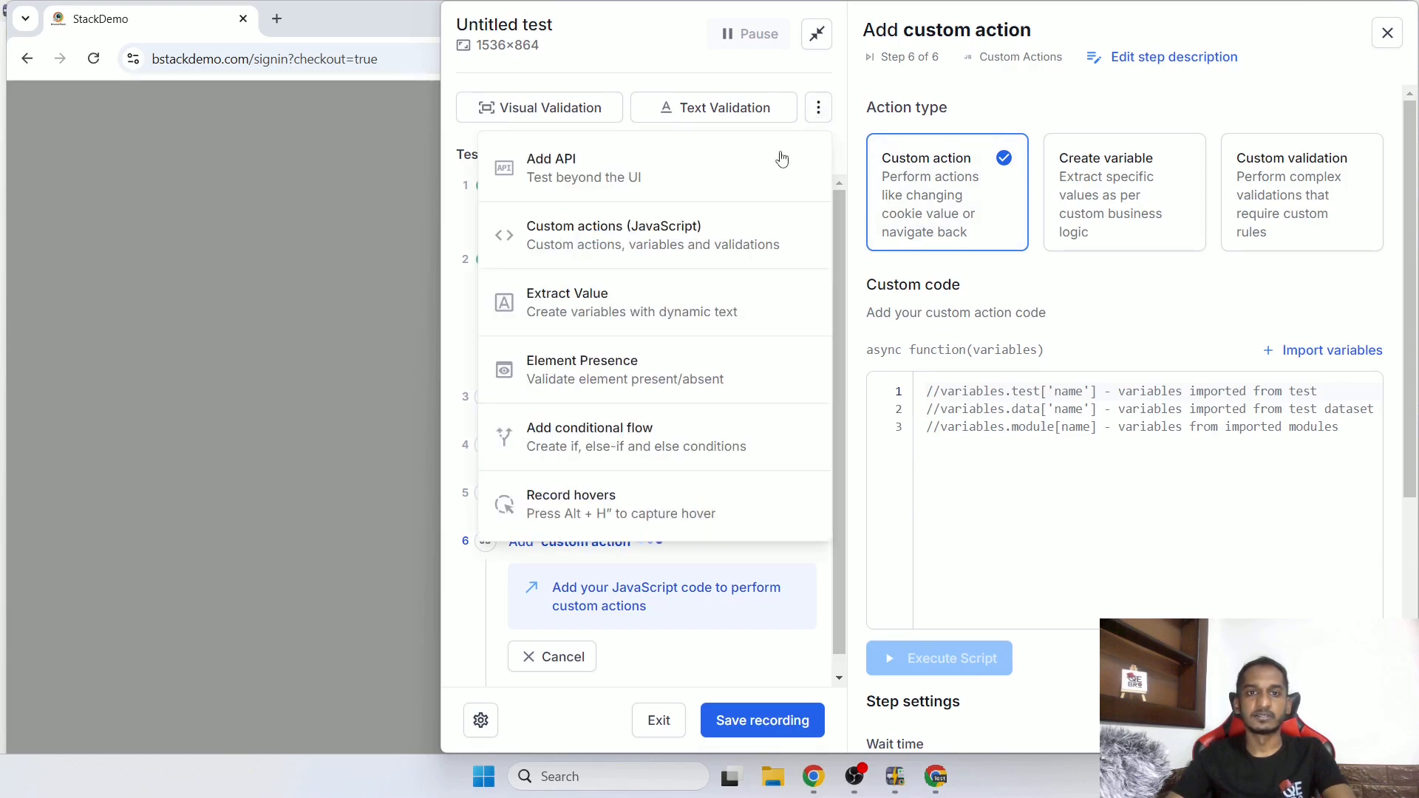
left_click(716, 316)
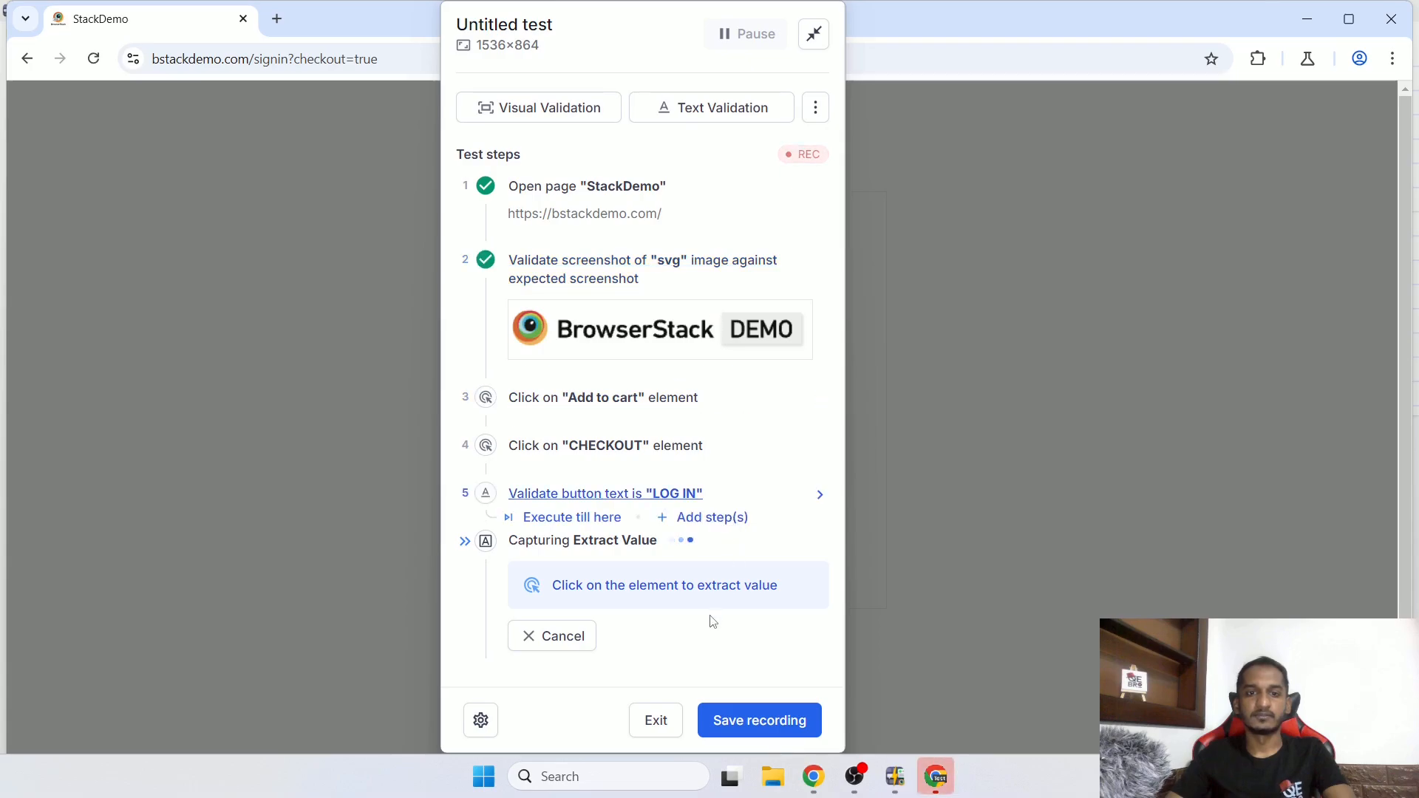
left_click_drag(600, 30, 1031, 56)
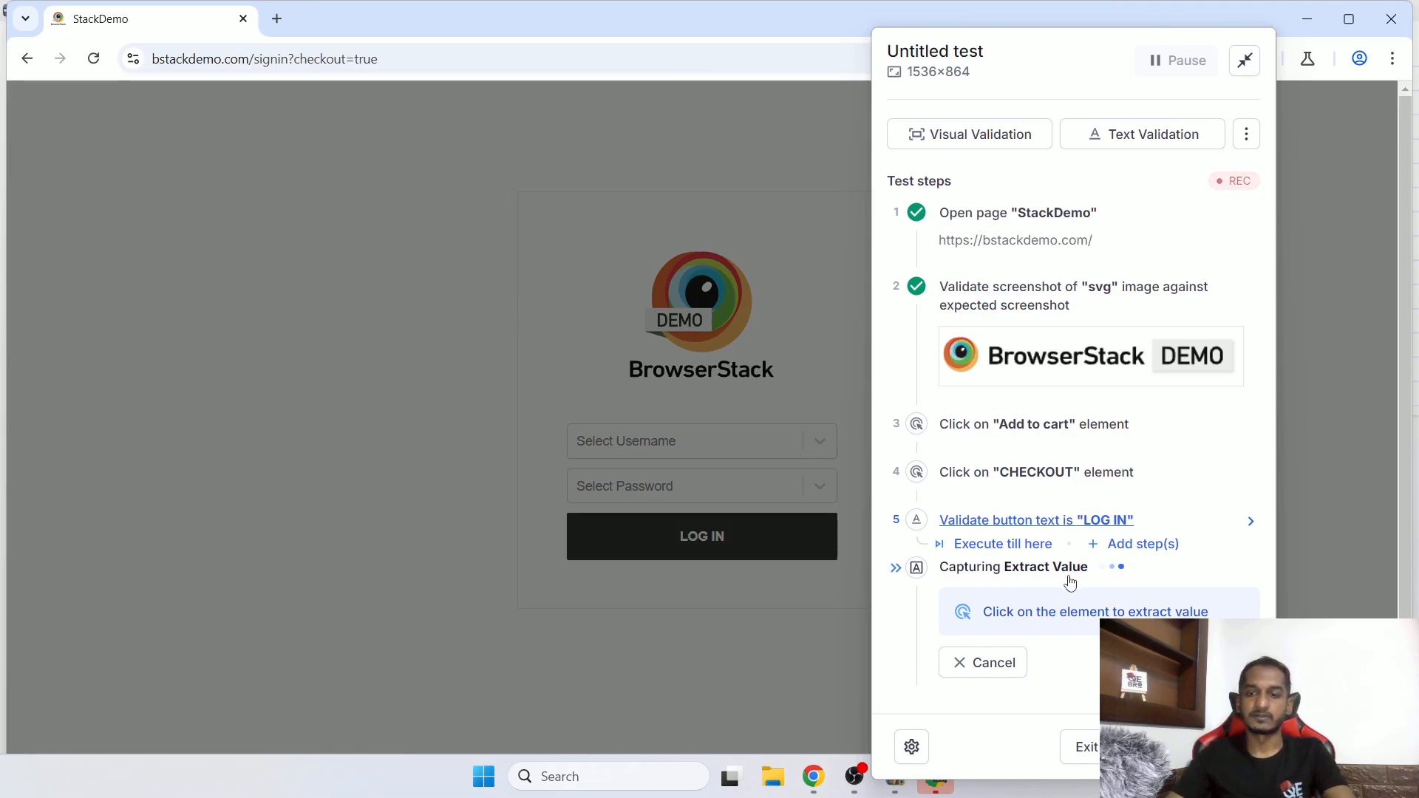
left_click(714, 539)
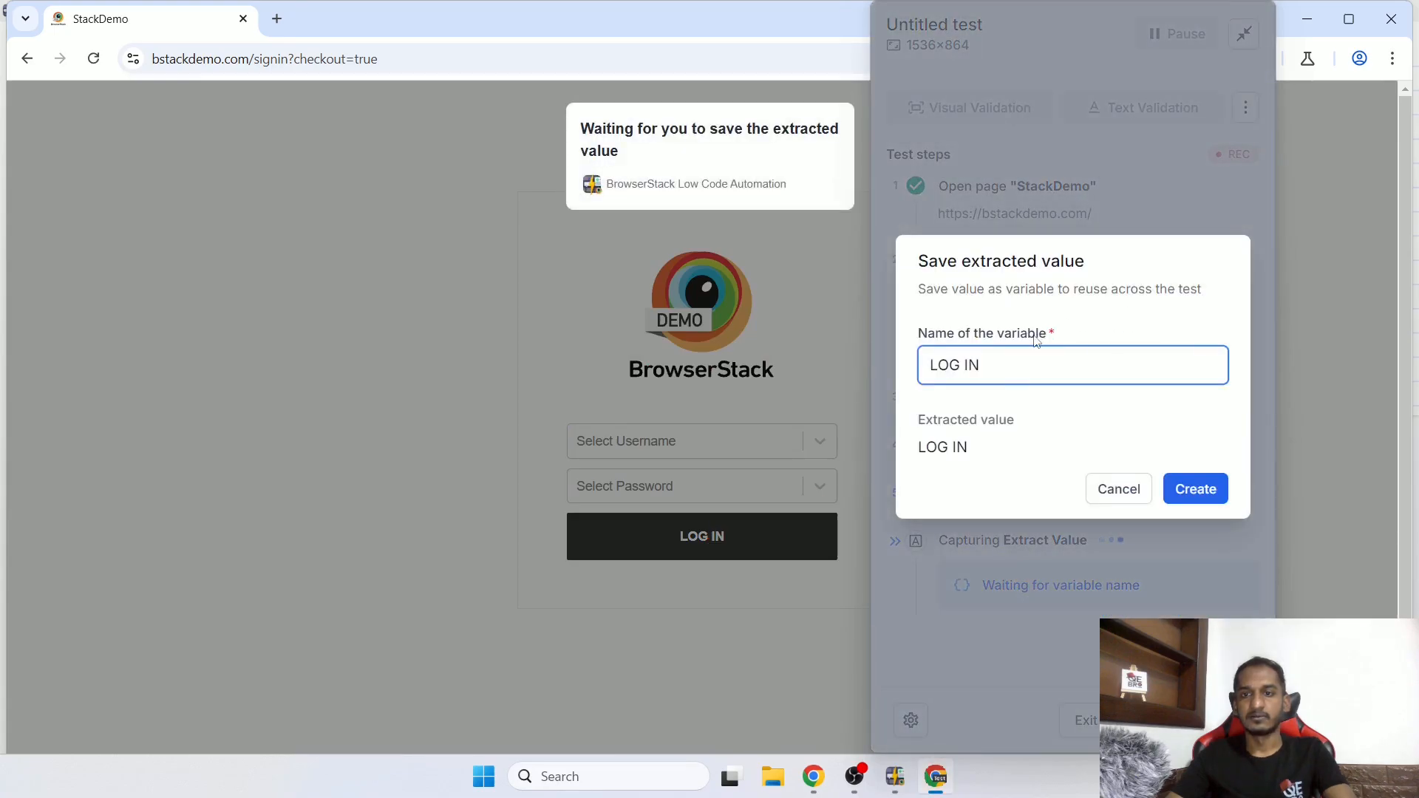
left_click_drag(913, 449, 979, 459)
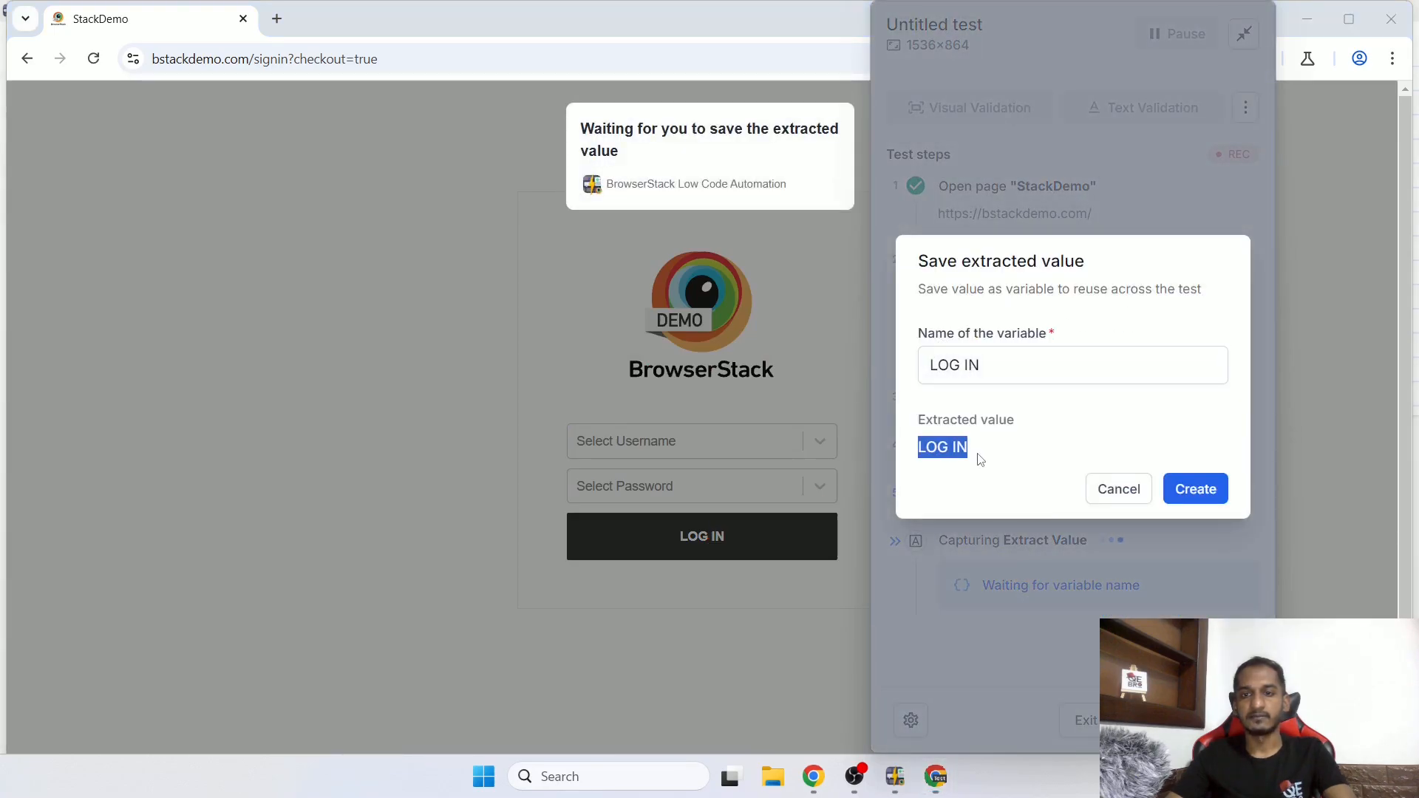
left_click(1114, 495)
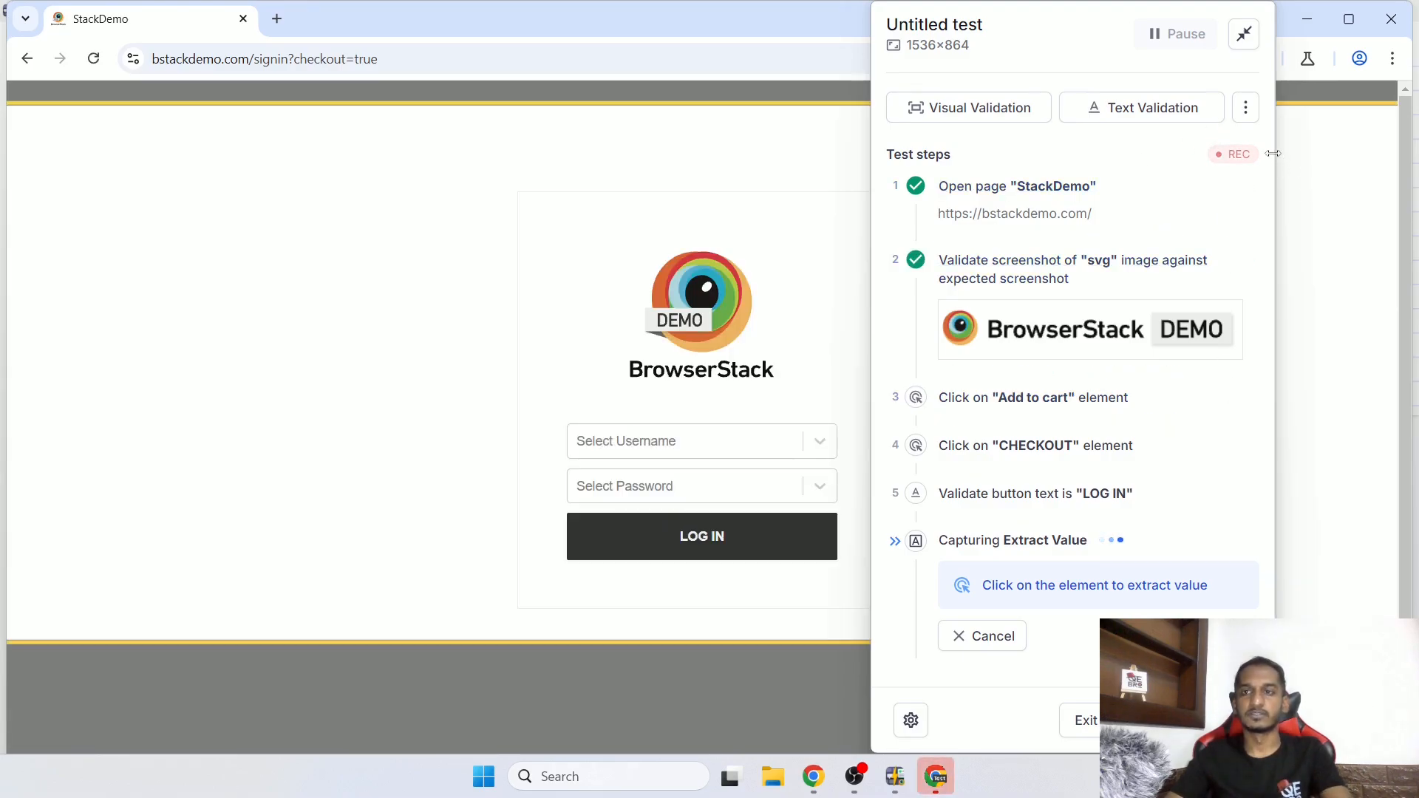
Add an Element Presence validation step for the Select Username field on the sign-in page
left_click(1246, 107)
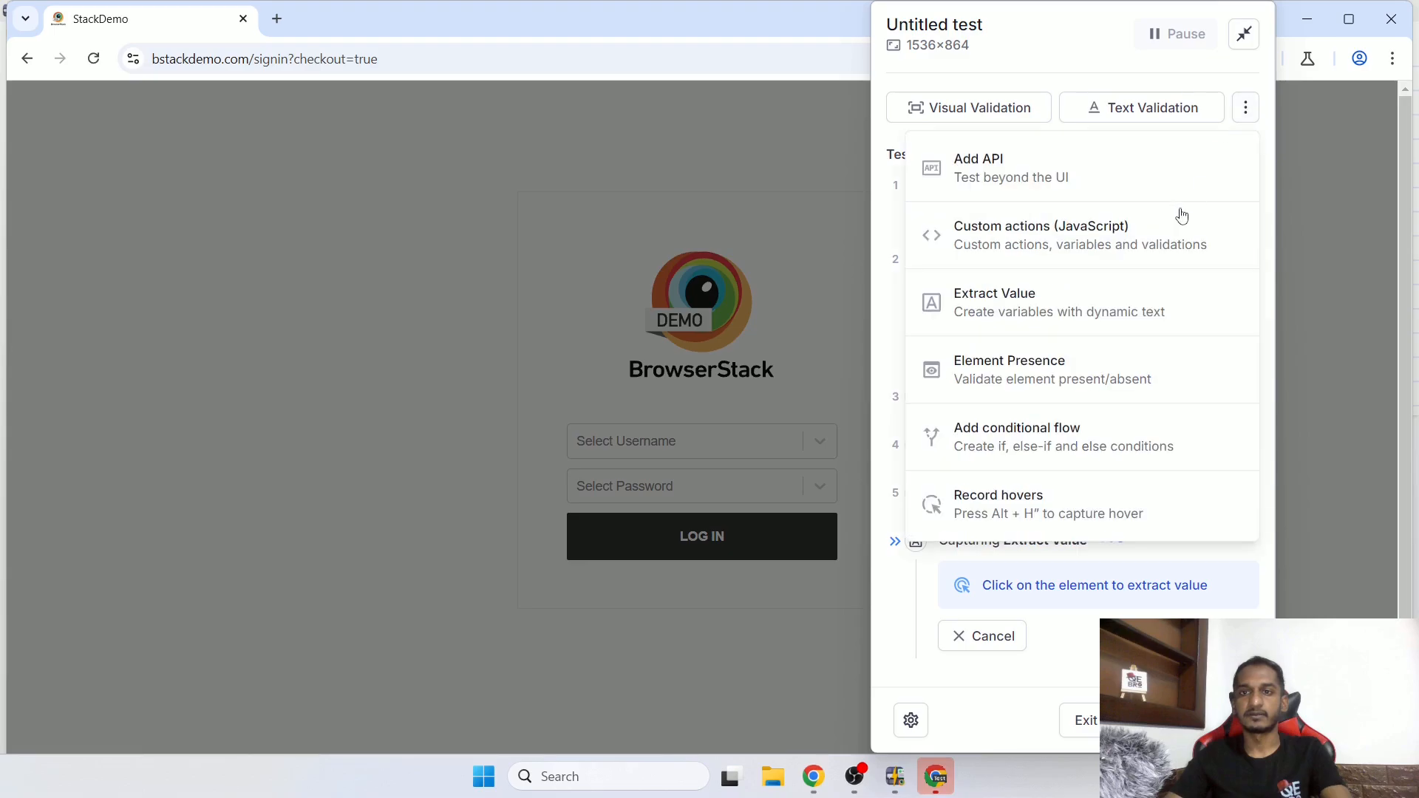
left_click(1107, 393)
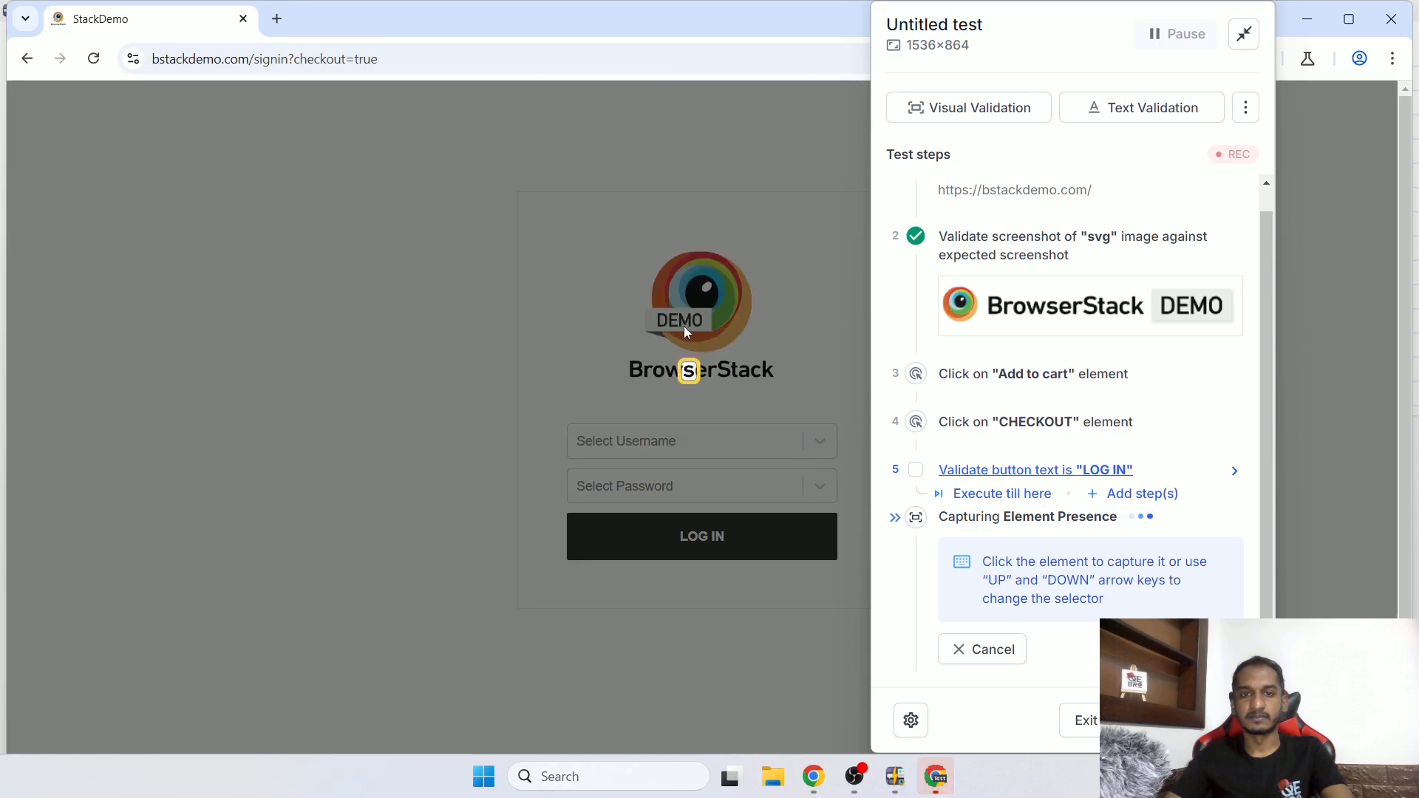
left_click(790, 442)
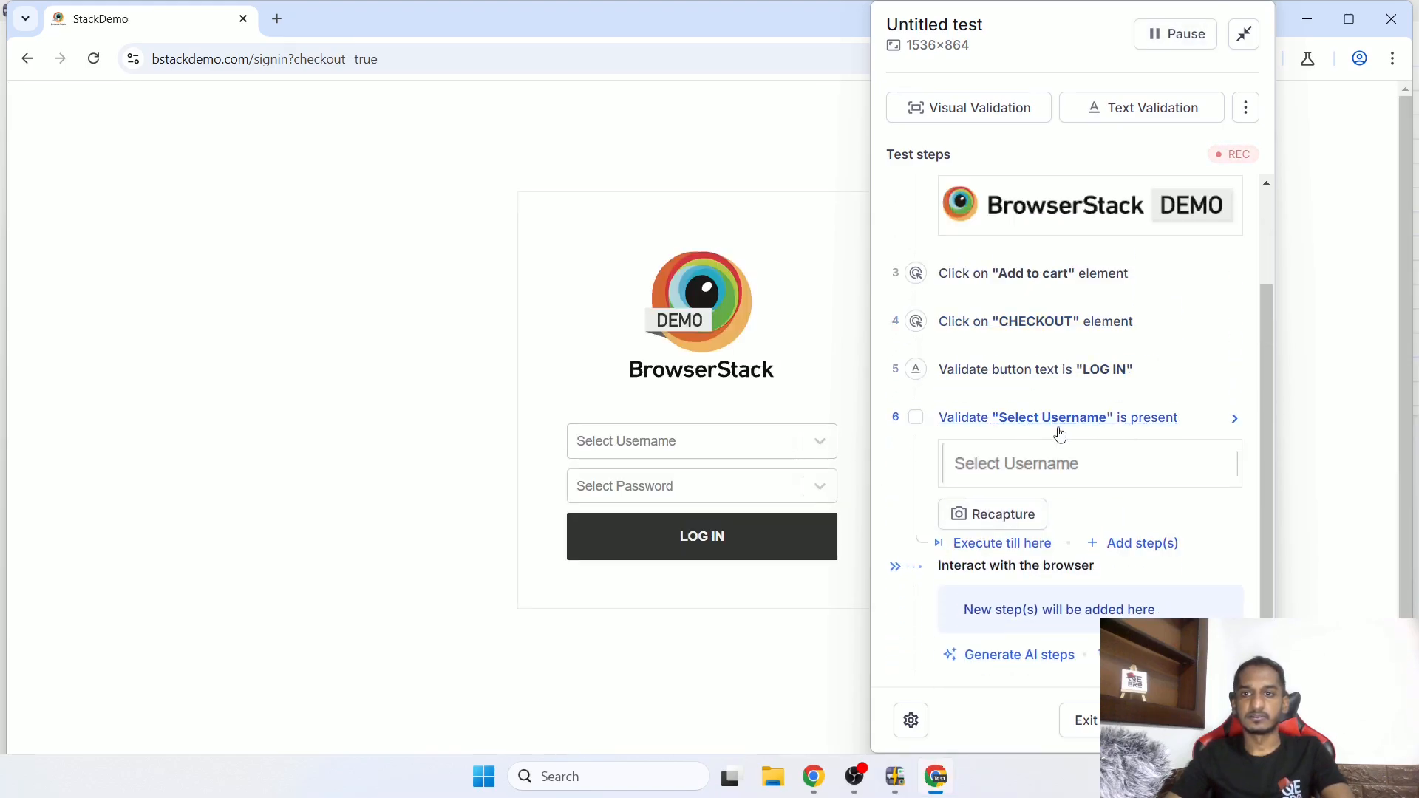
Add a conditional flow step, examine its If and Else branches, and remove the conditional step
left_click(1246, 111)
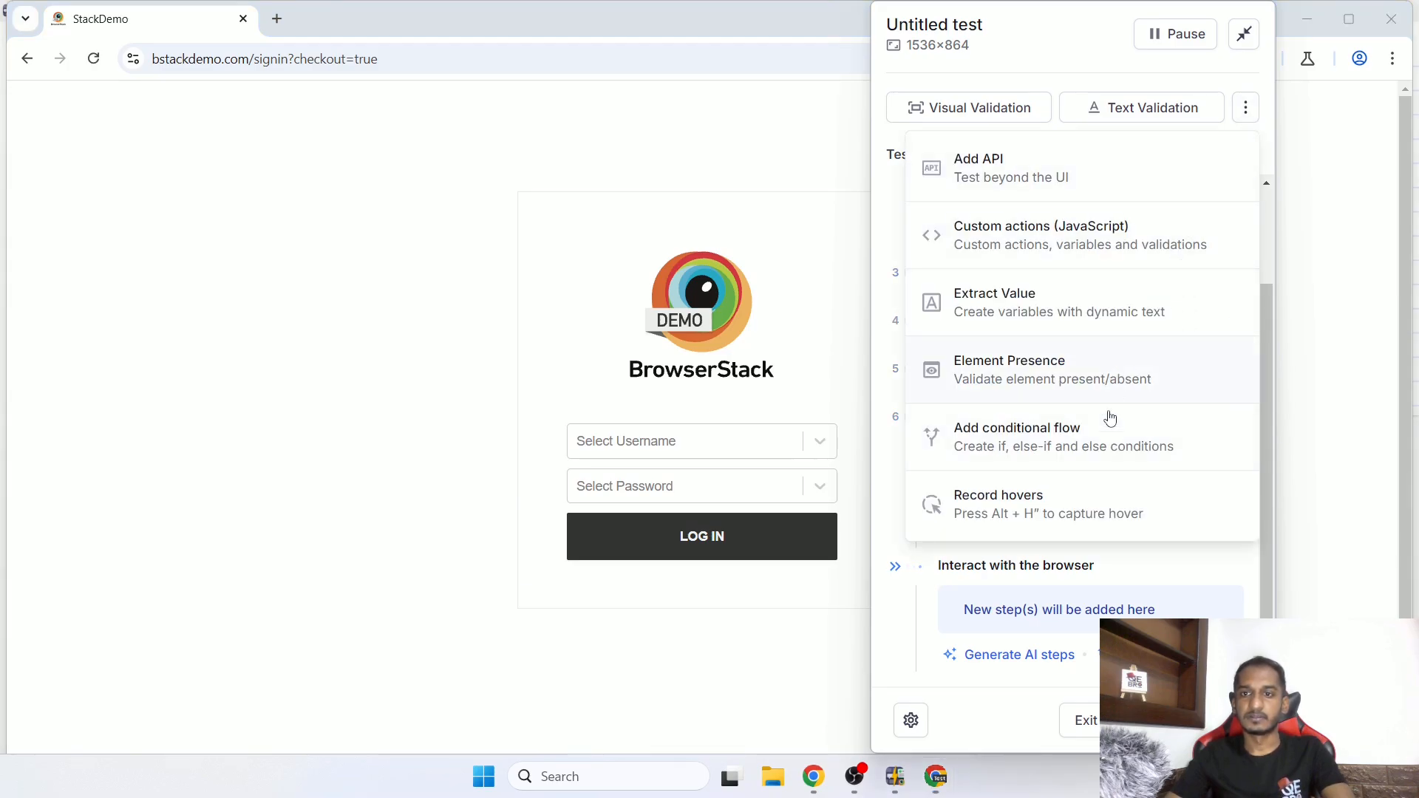
left_click(1136, 444)
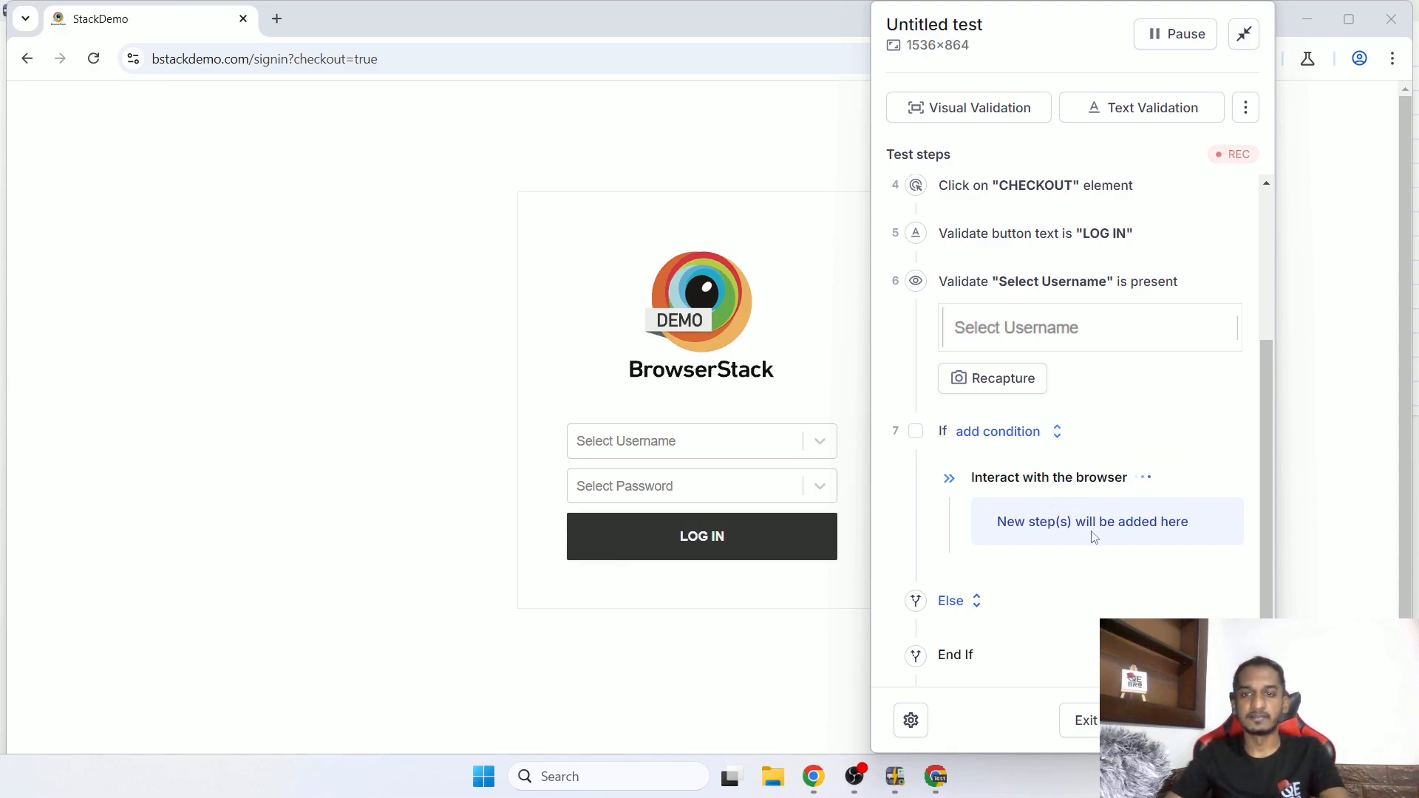
scroll(1094, 538, "down", 1)
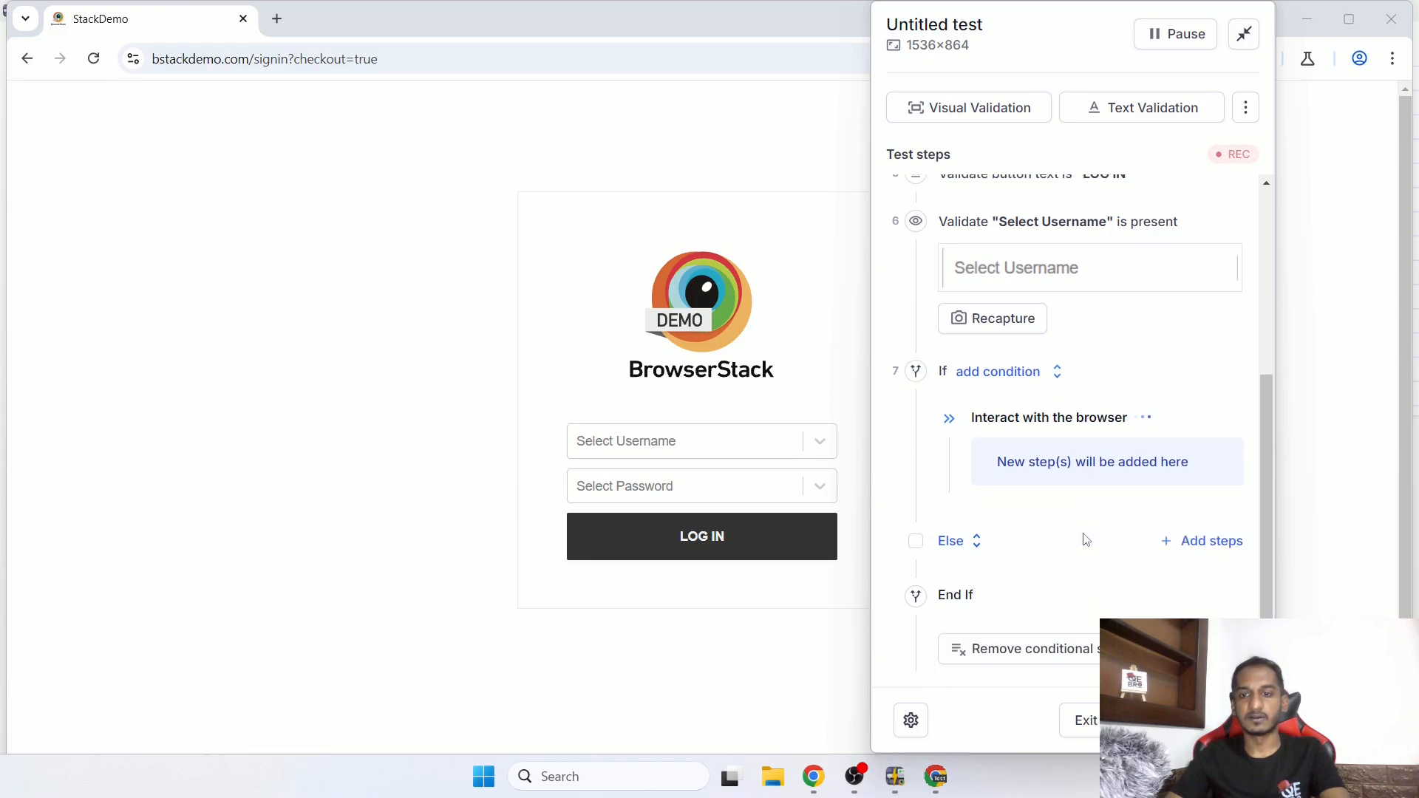
left_click(1072, 649)
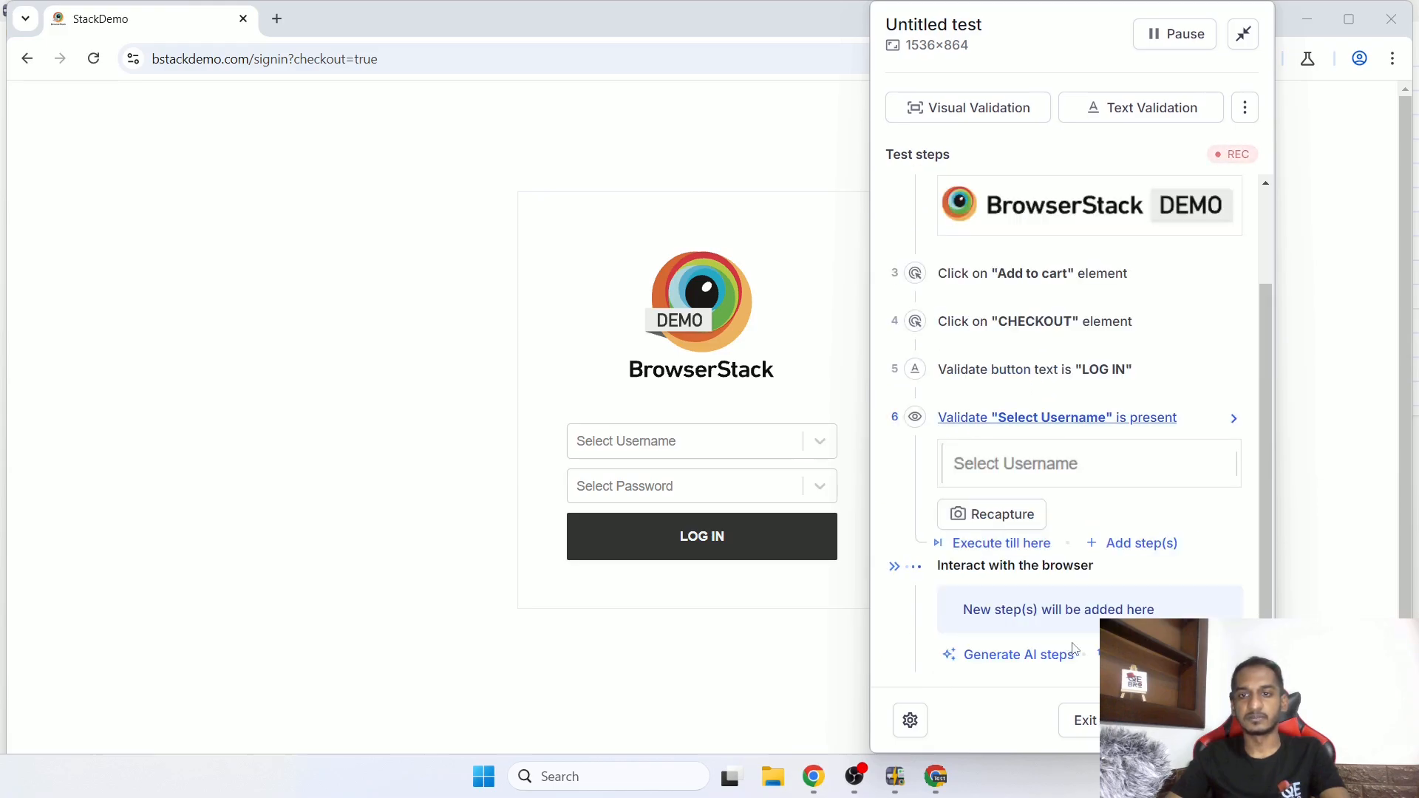
Record hover steps over the page's BrowserStack logo and the LOG IN button
left_click(1248, 112)
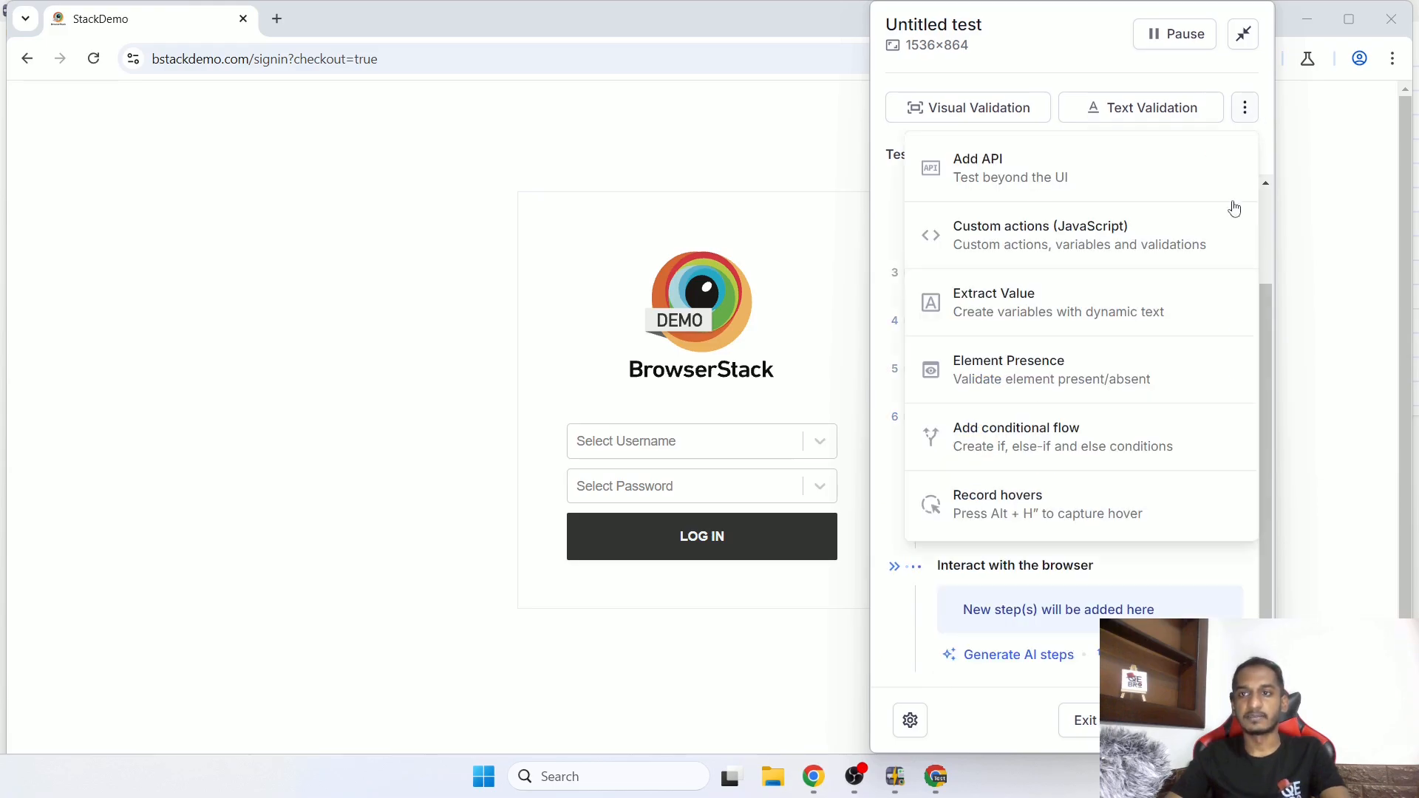
left_click(1115, 524)
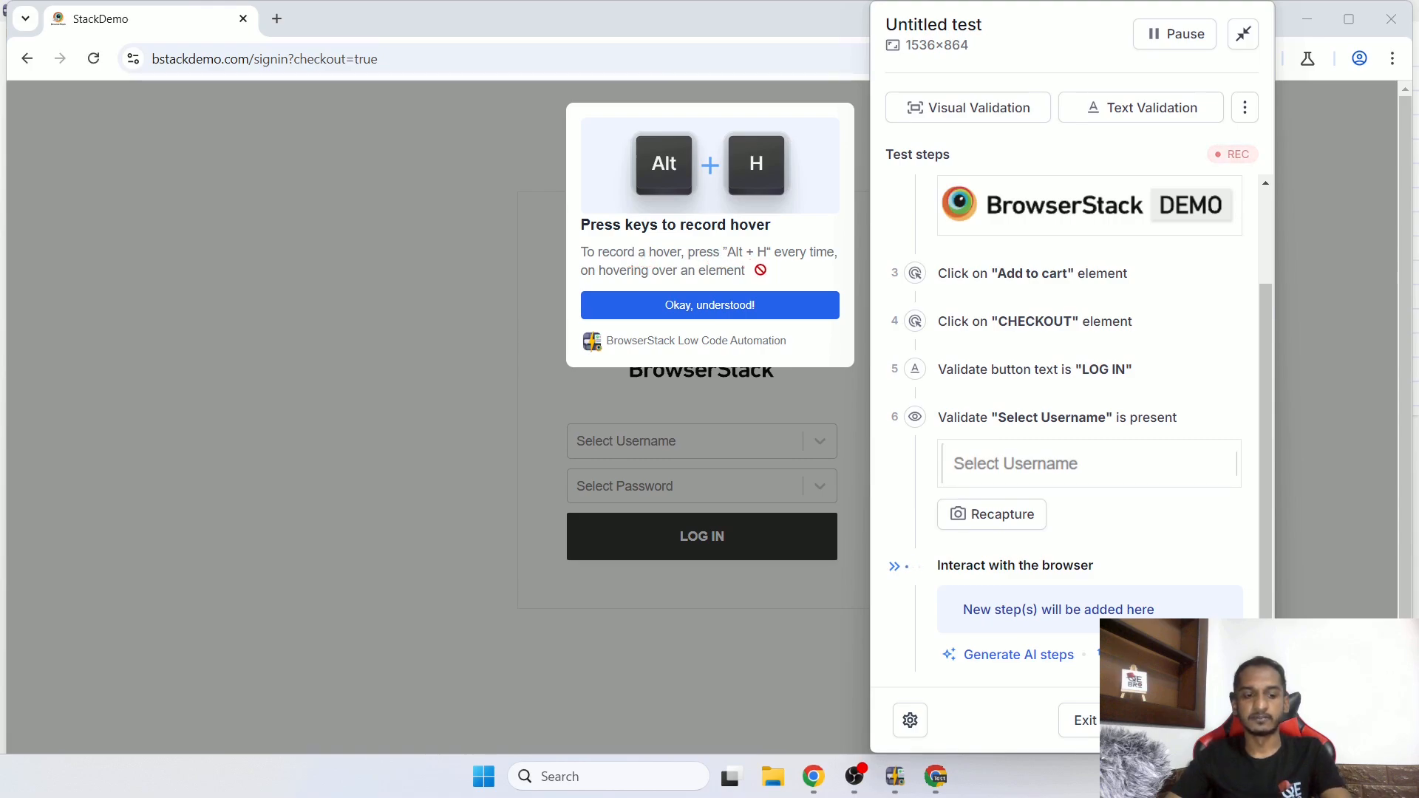
left_click(748, 306)
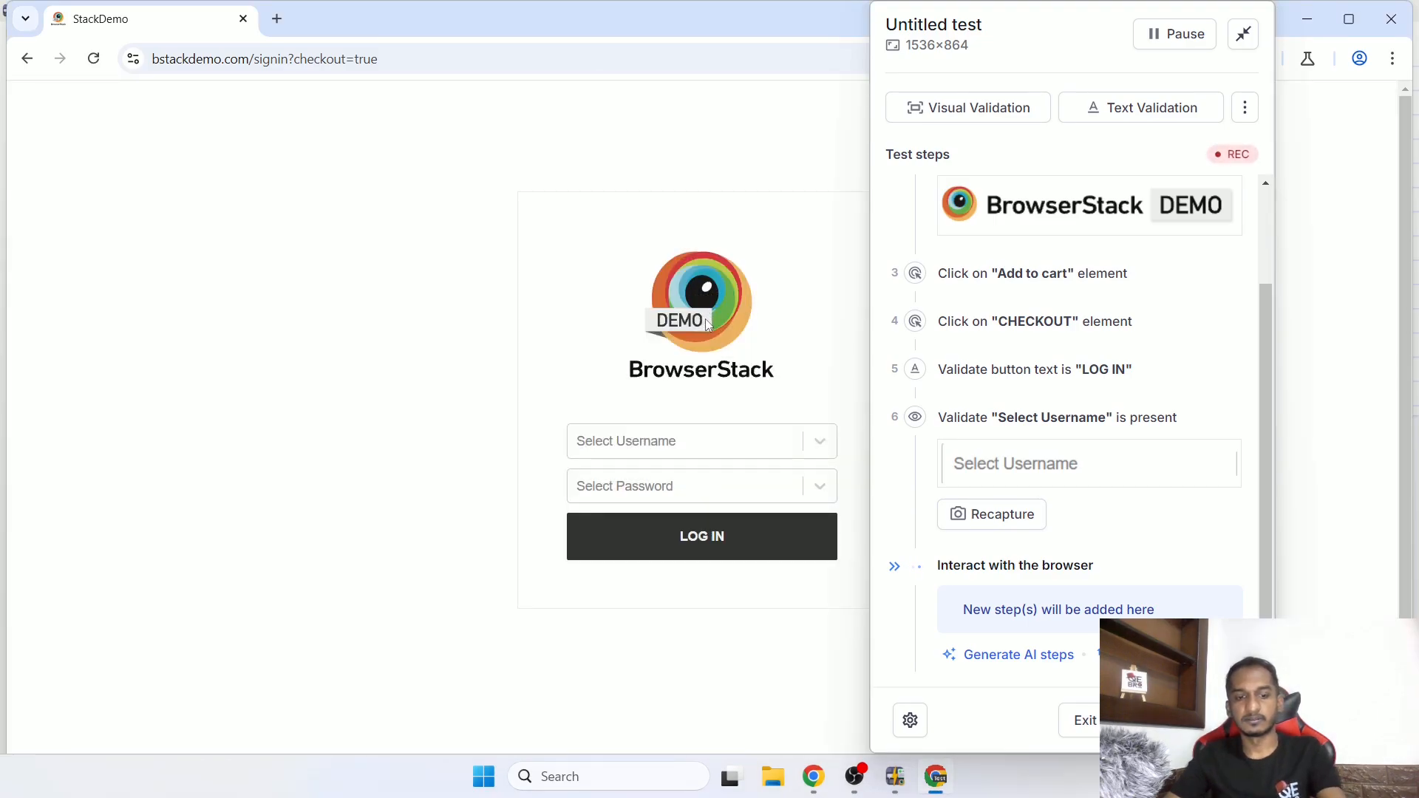
key("shift+h")
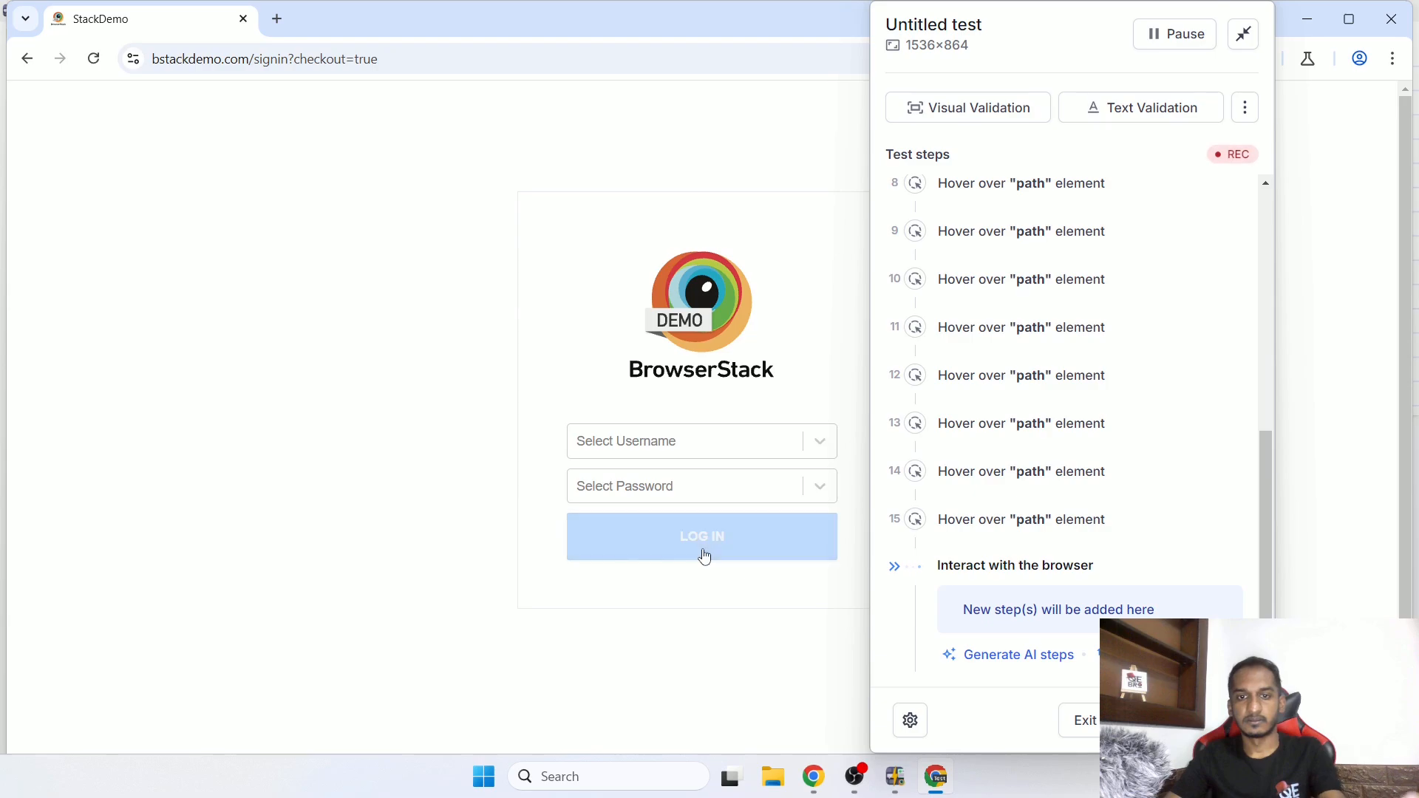
mouse_move(704, 556)
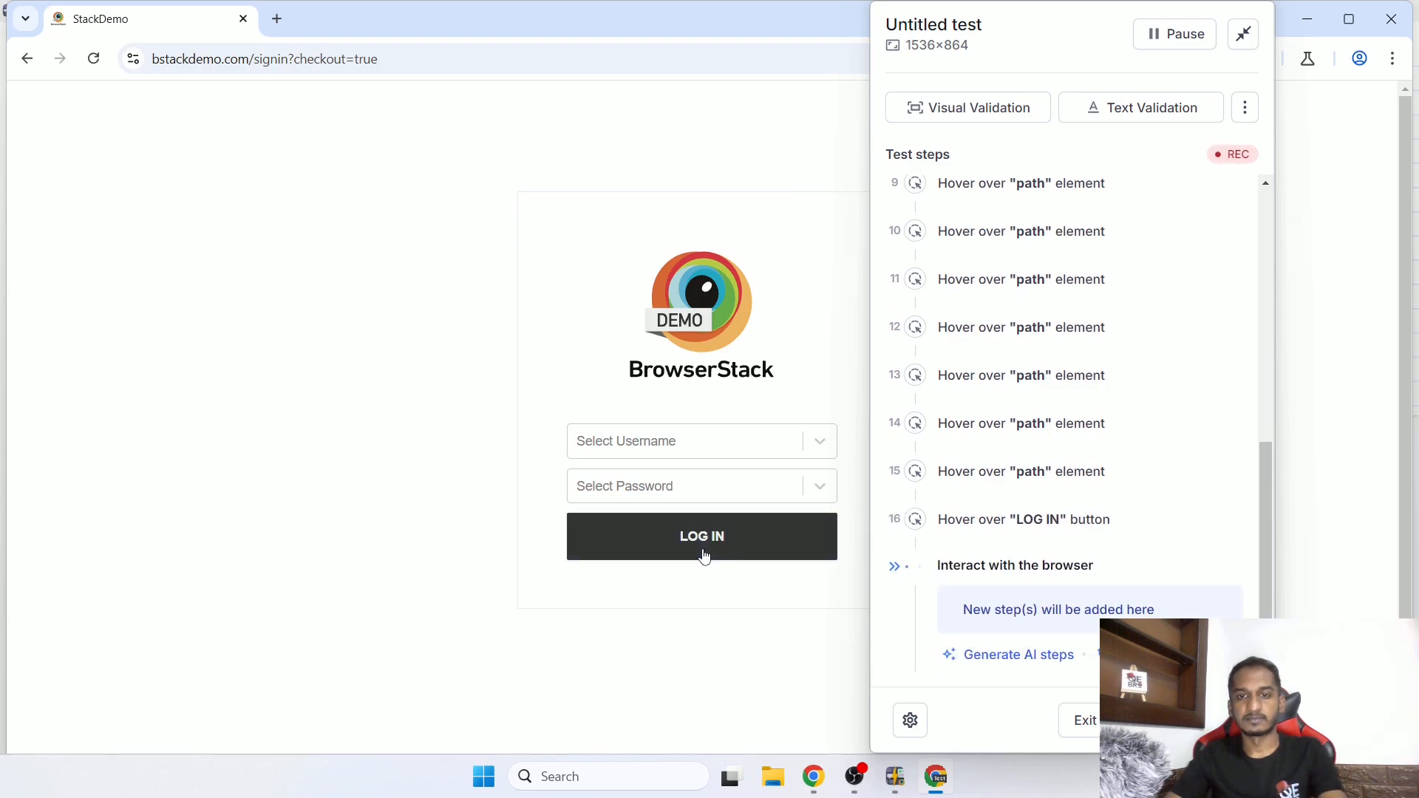
mouse_move(1050, 489)
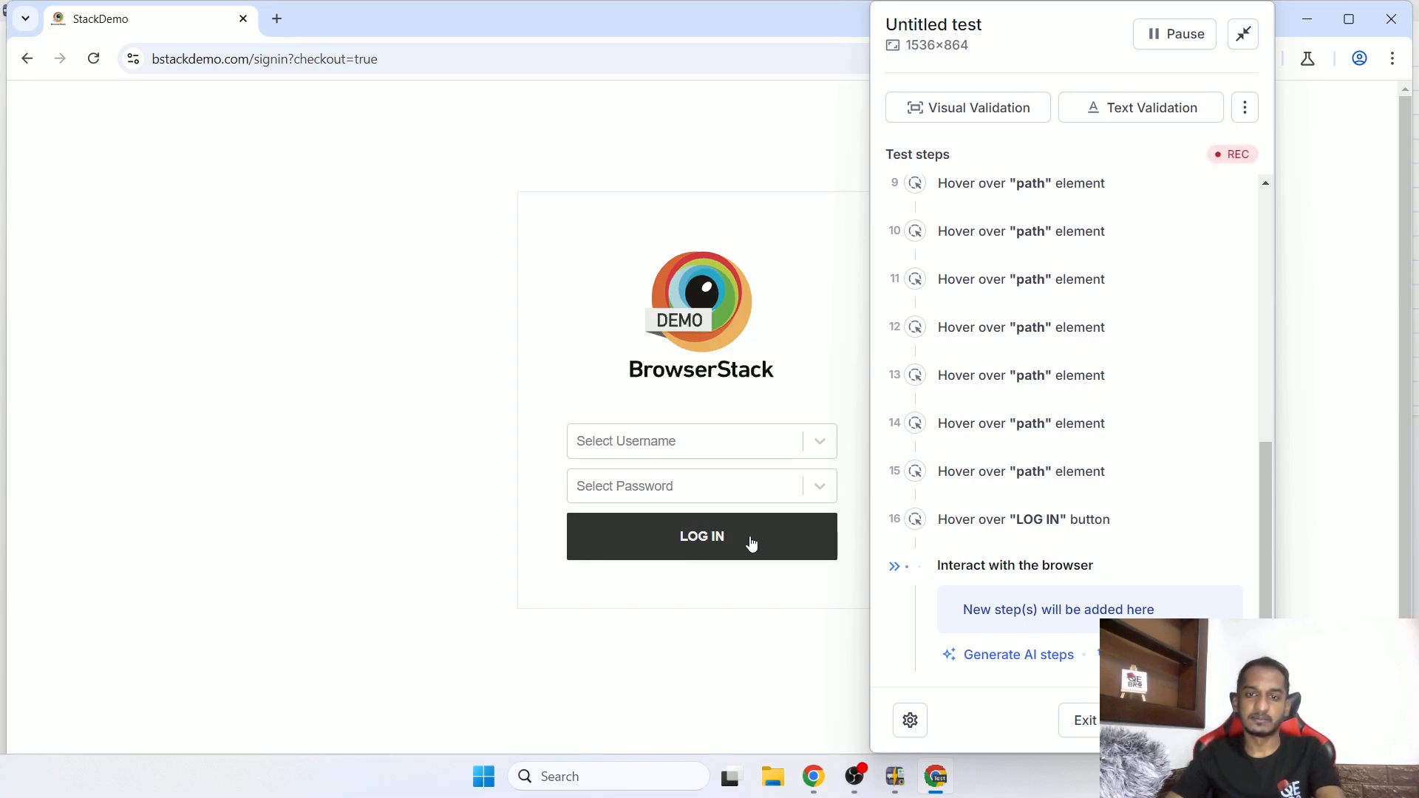
Delete the nine hover steps on the "path" element, steps 7 to 15, keeping the LOG IN hover step
mouse_move(1200, 323)
scroll(1201, 323, "up", 2)
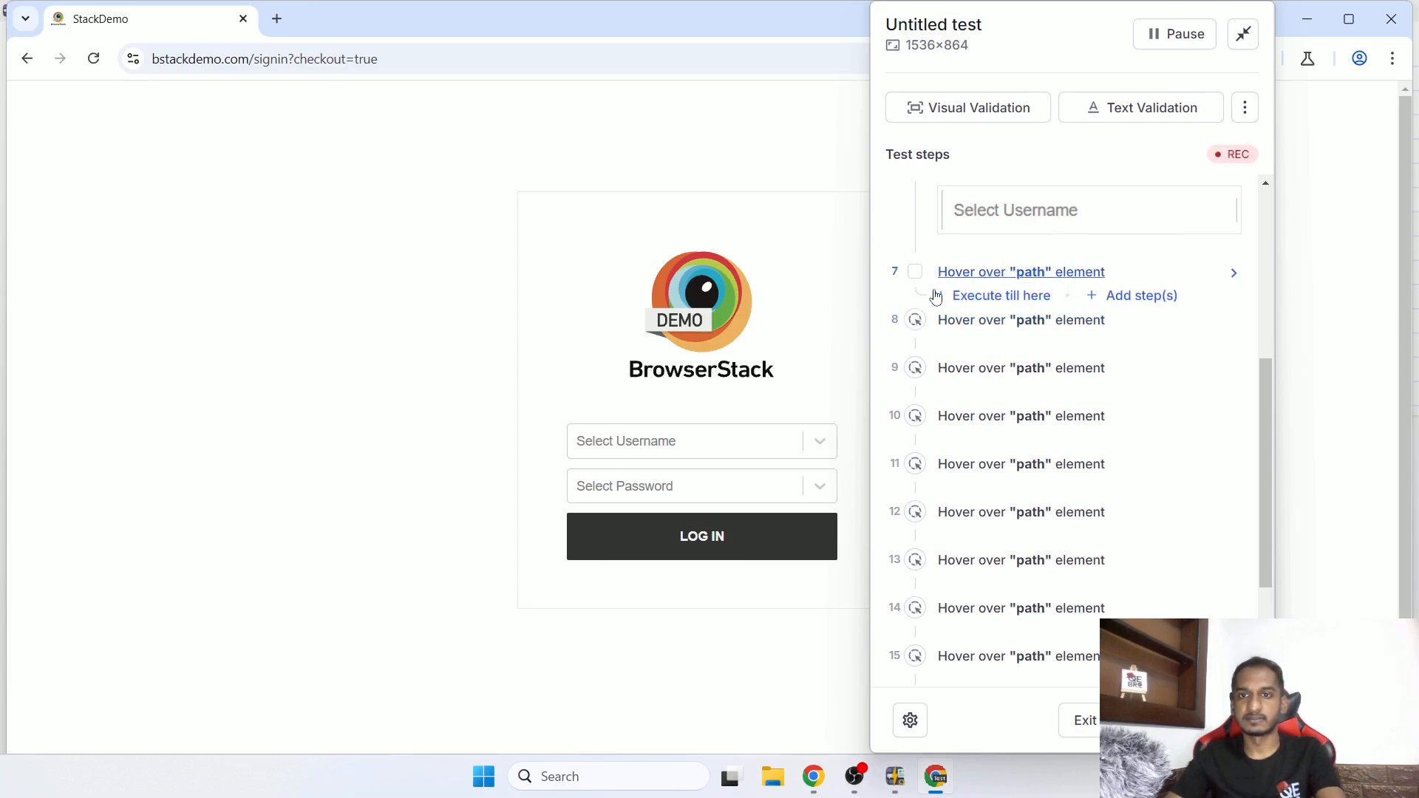
left_click(915, 272)
left_click(915, 319)
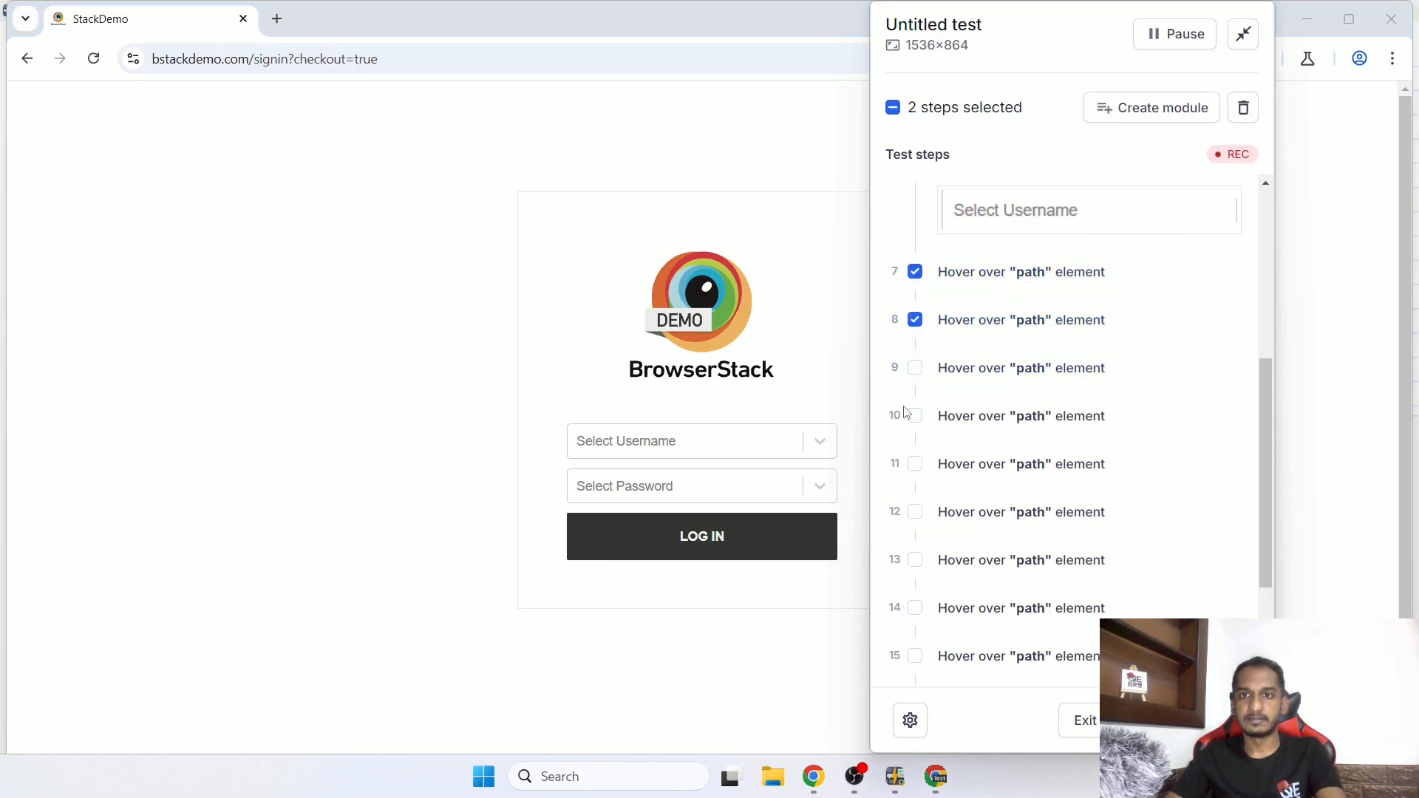
left_click(916, 368)
left_click(915, 415)
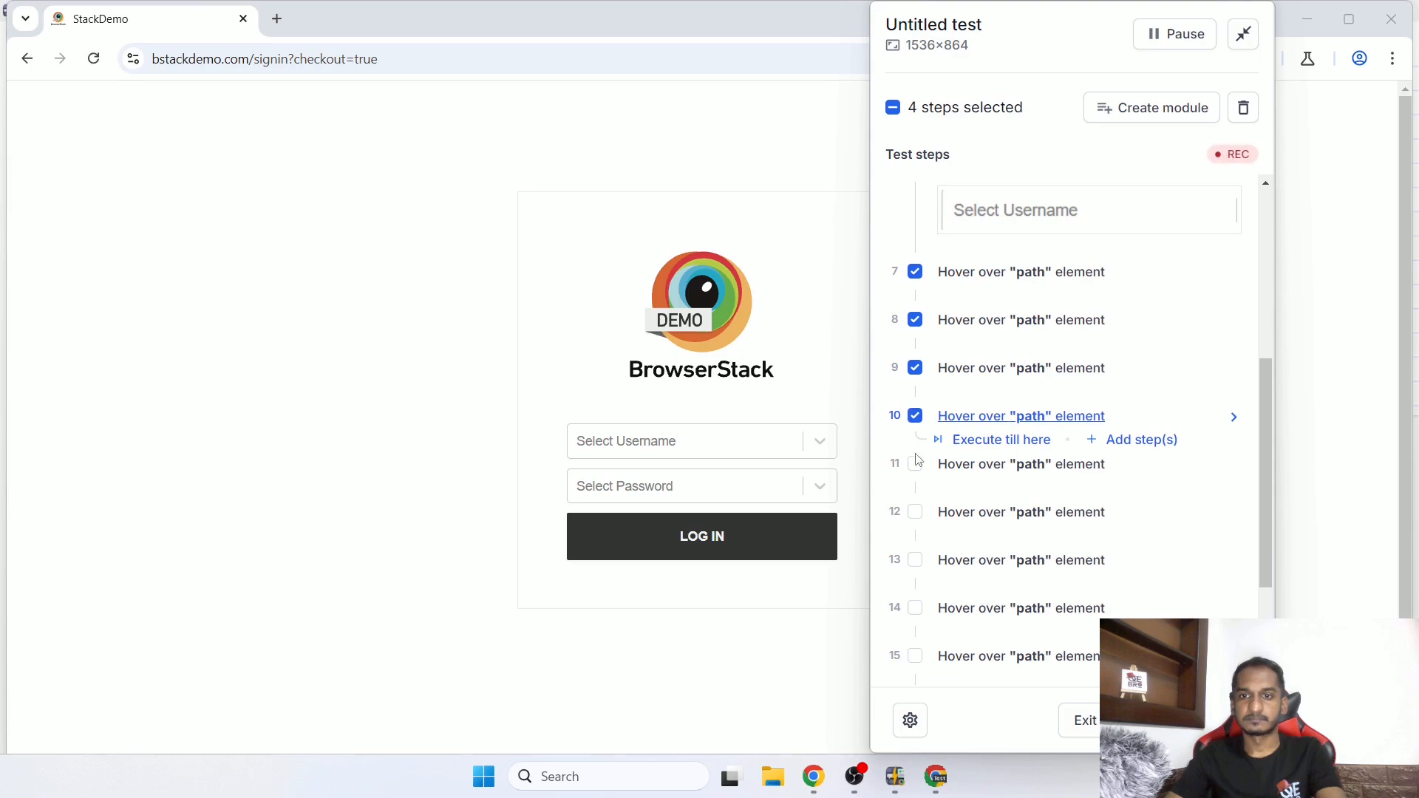
left_click(916, 463)
left_click(915, 511)
left_click(915, 560)
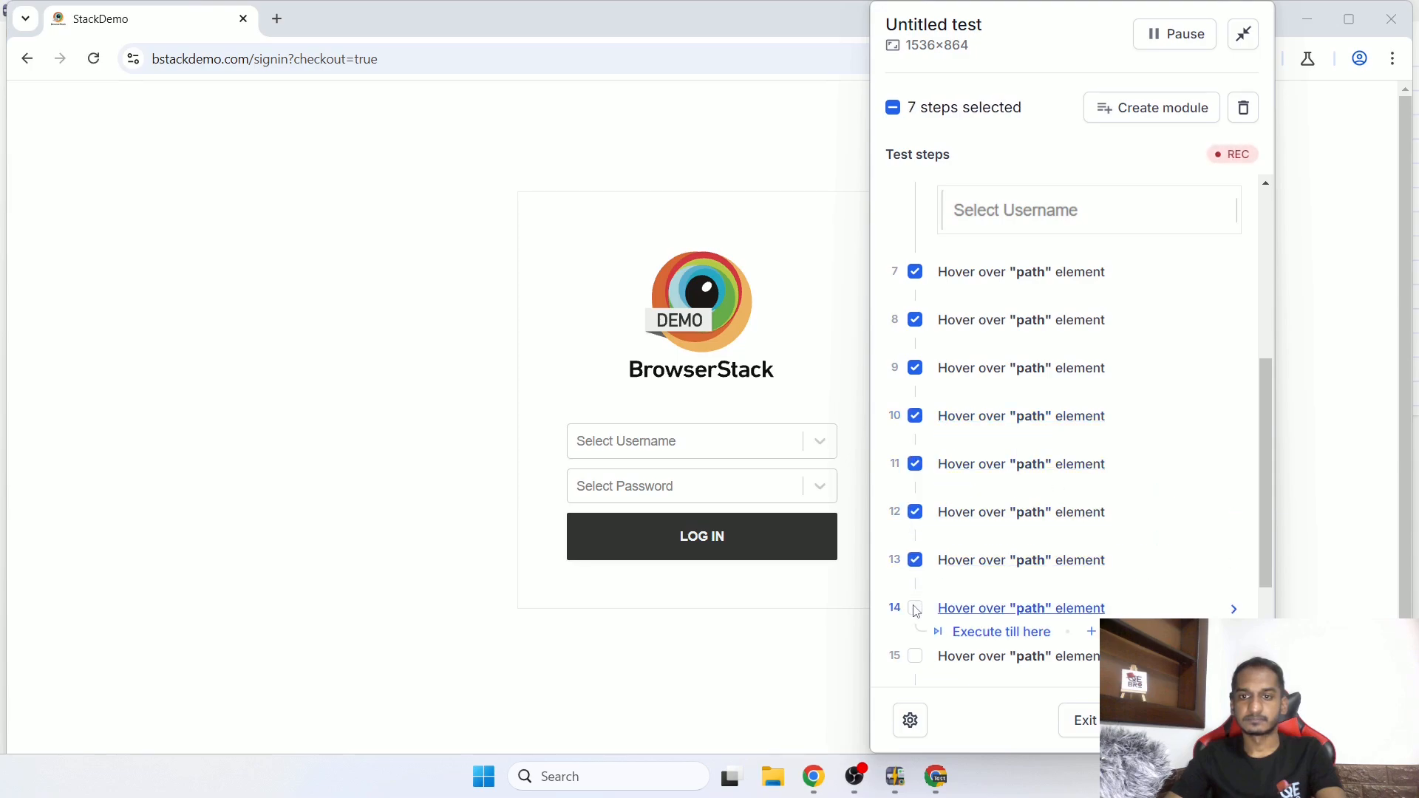
left_click(915, 608)
scroll(917, 599, "down", 3)
left_click(916, 473)
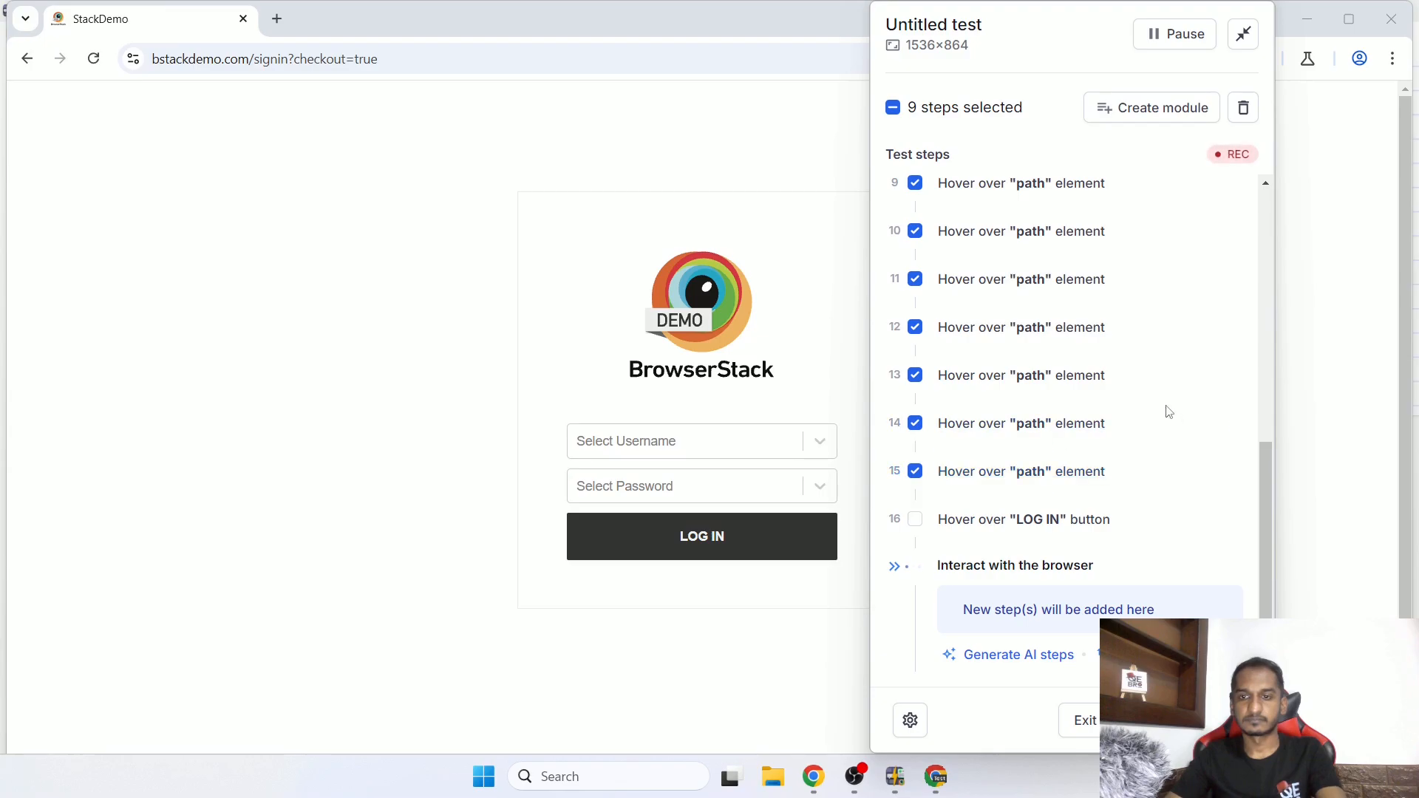
scroll(1168, 411, "up", 8)
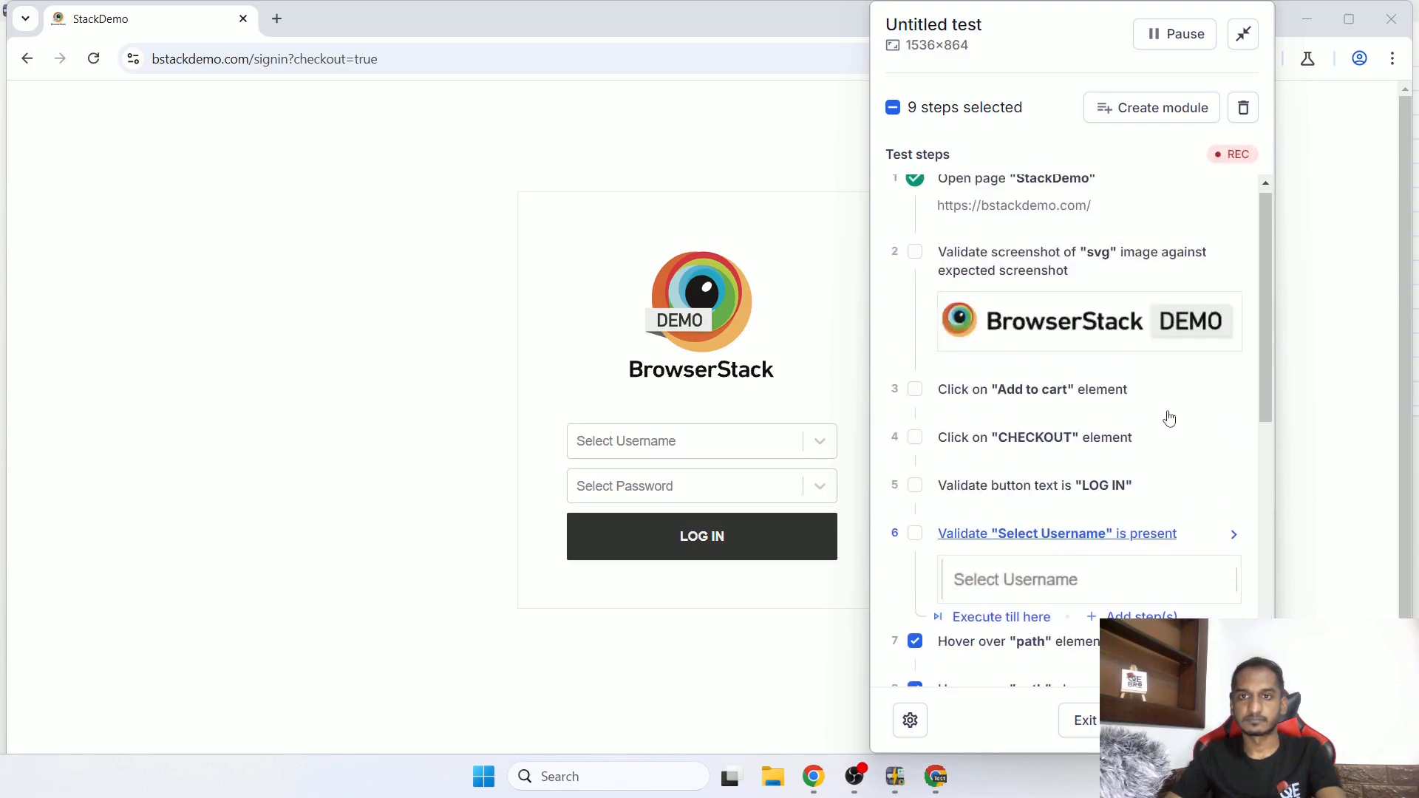
left_click(1244, 108)
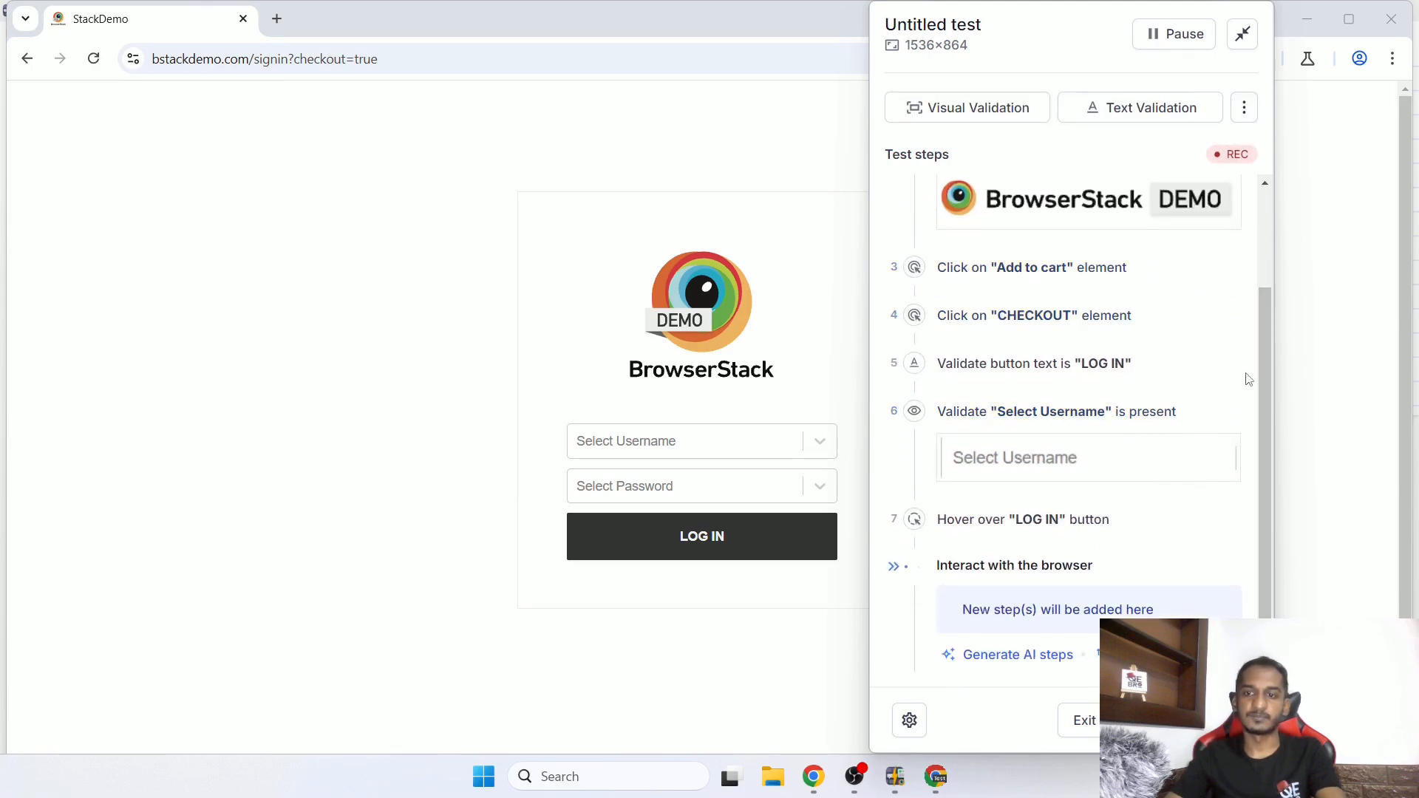
scroll(1246, 384, "up", 3)
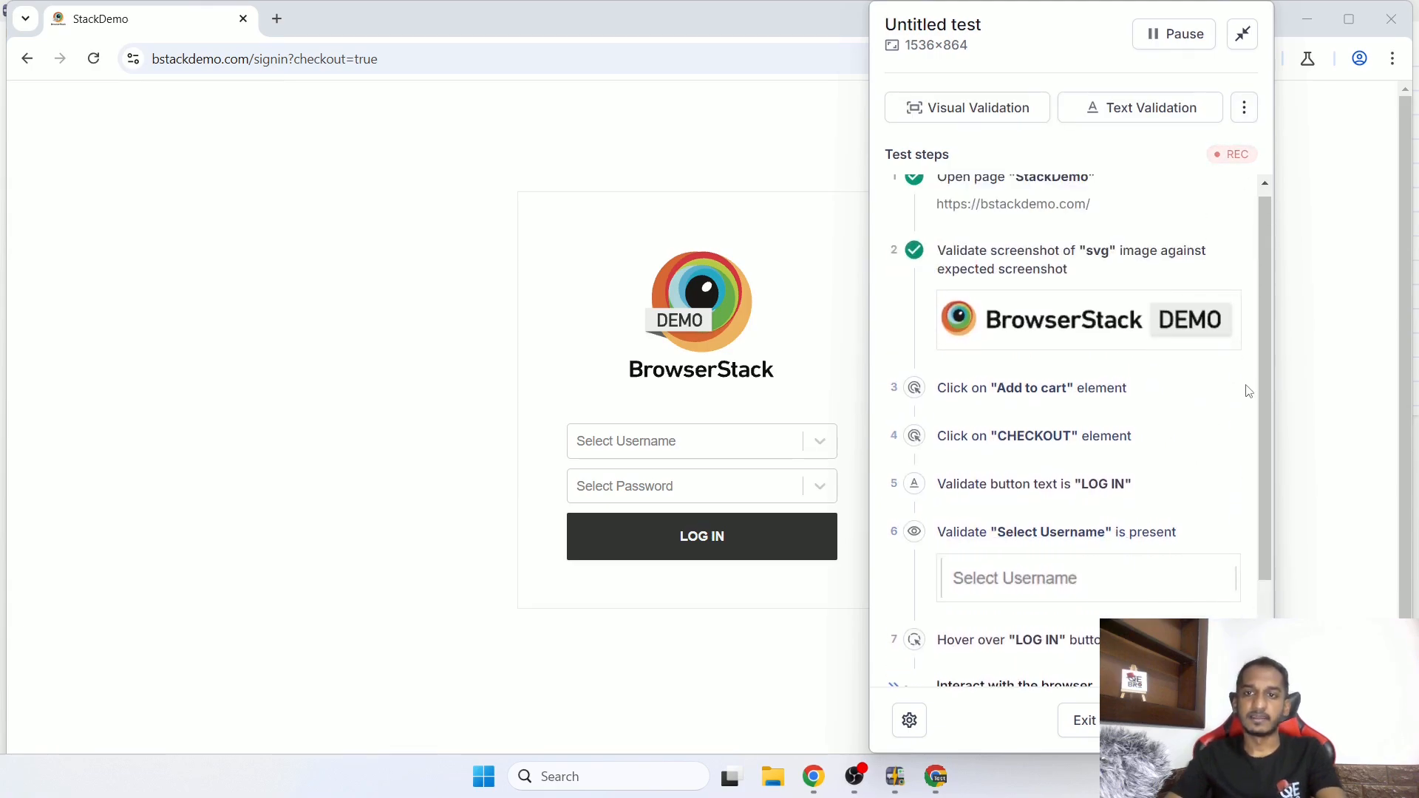
left_click(1243, 118)
left_click(1245, 110)
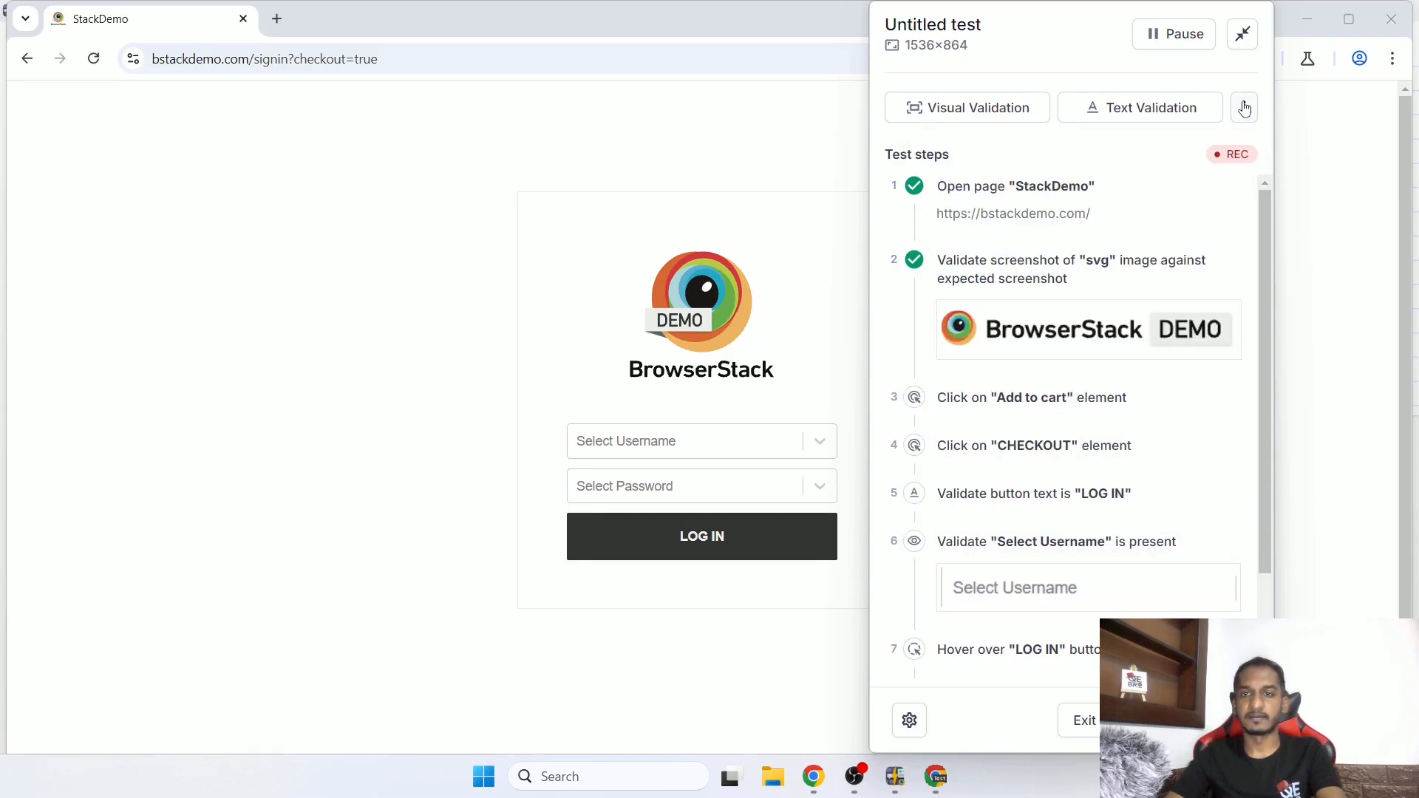
Rename the test as "record and playback test" in its test configurations
scroll(1178, 485, "down", 2)
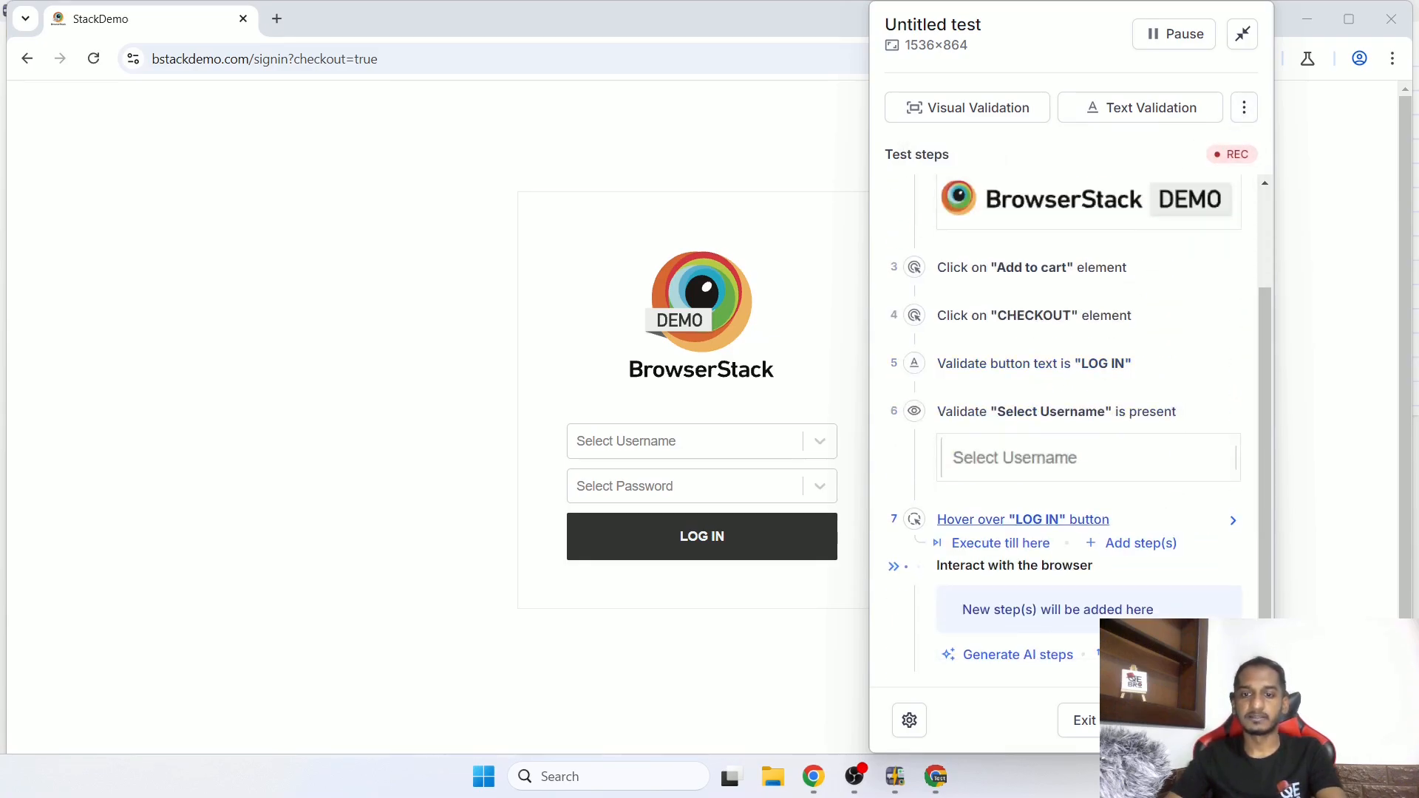
left_click(907, 723)
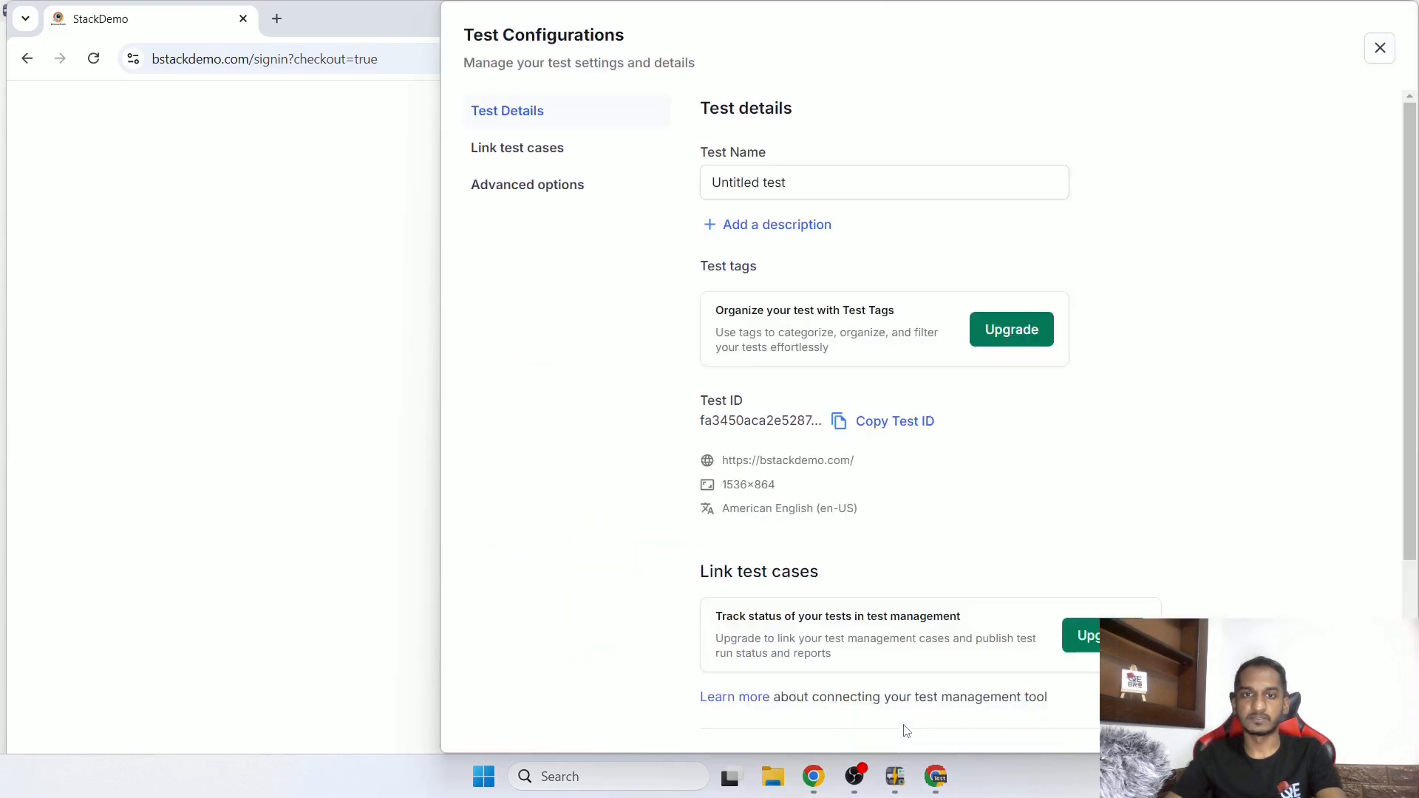
left_click_drag(838, 186, 708, 175)
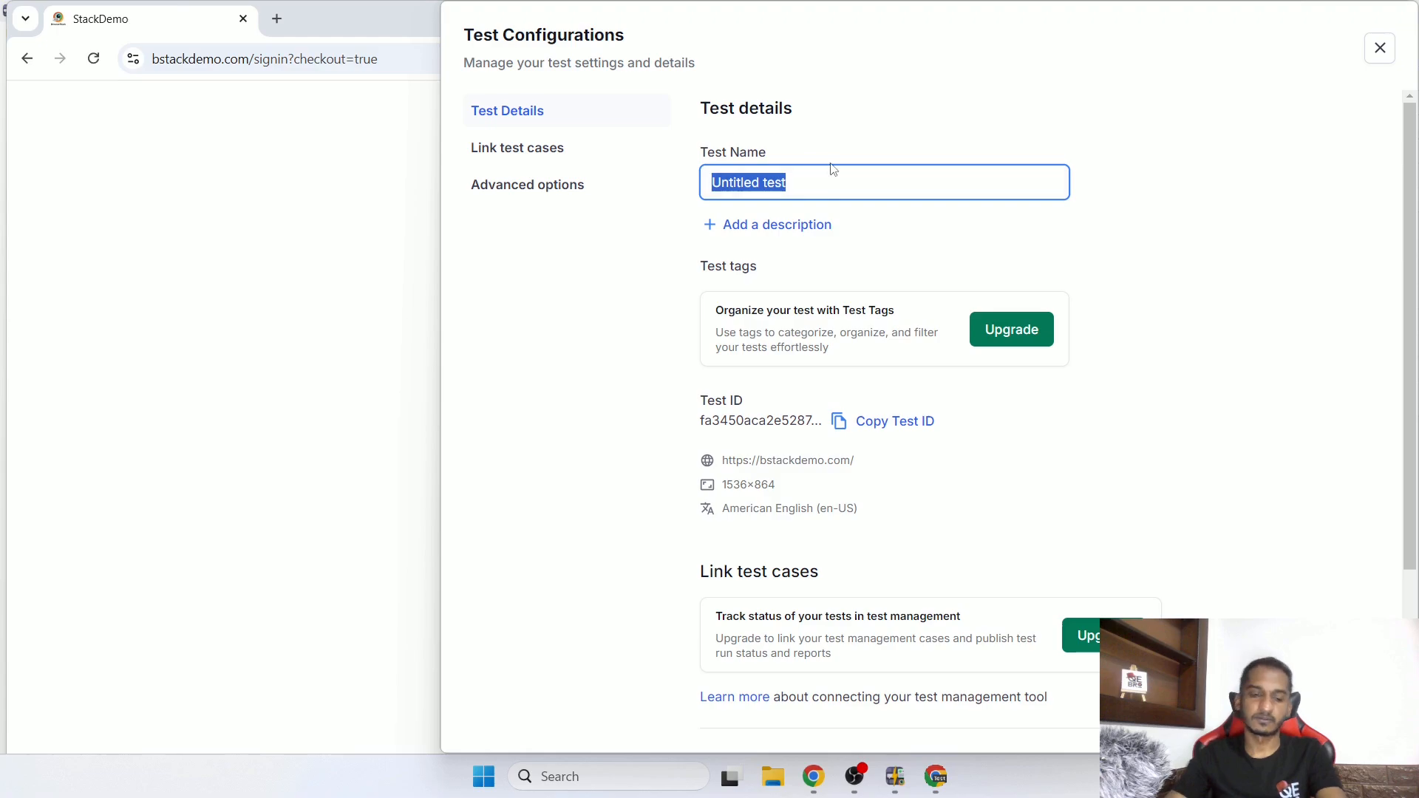
type("reco")
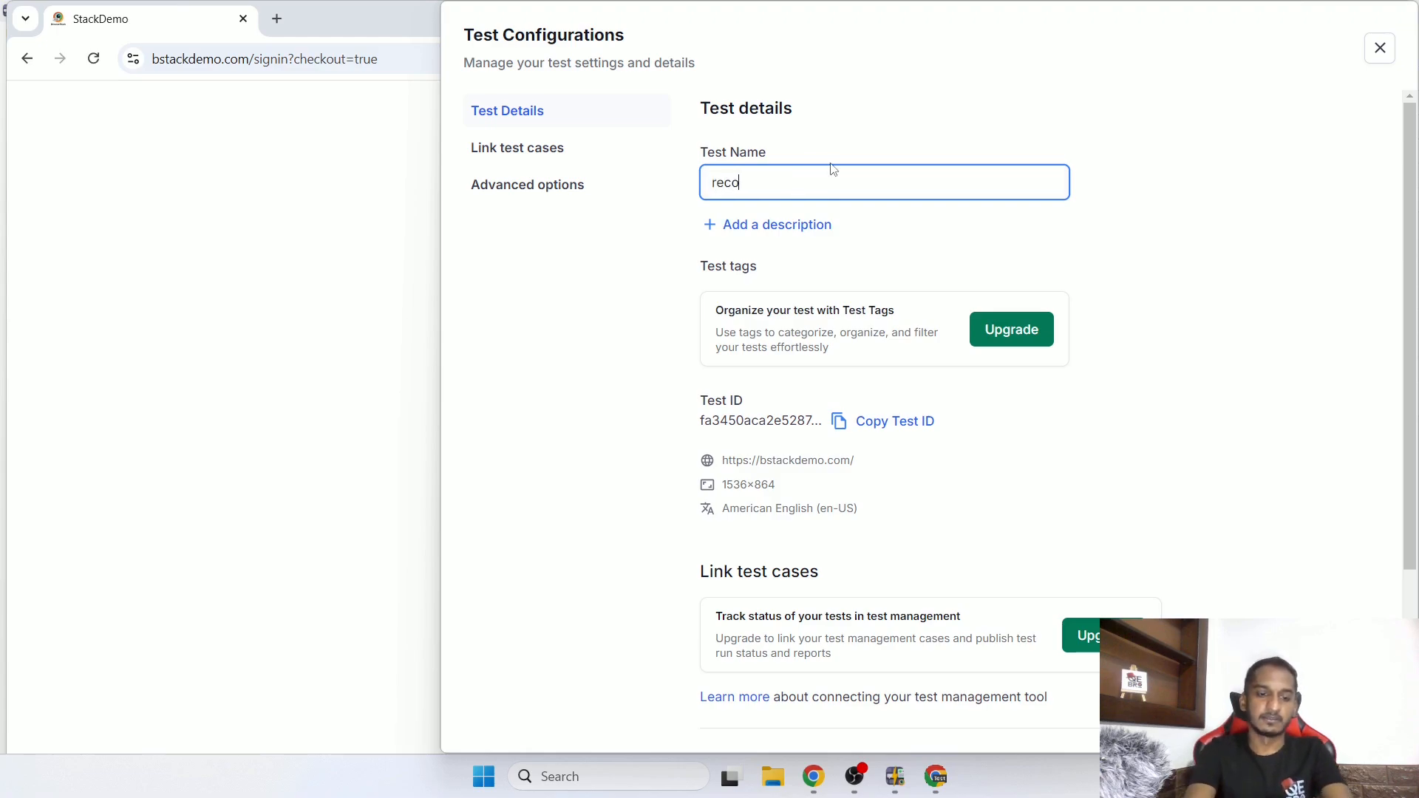
type("rd and playbak test")
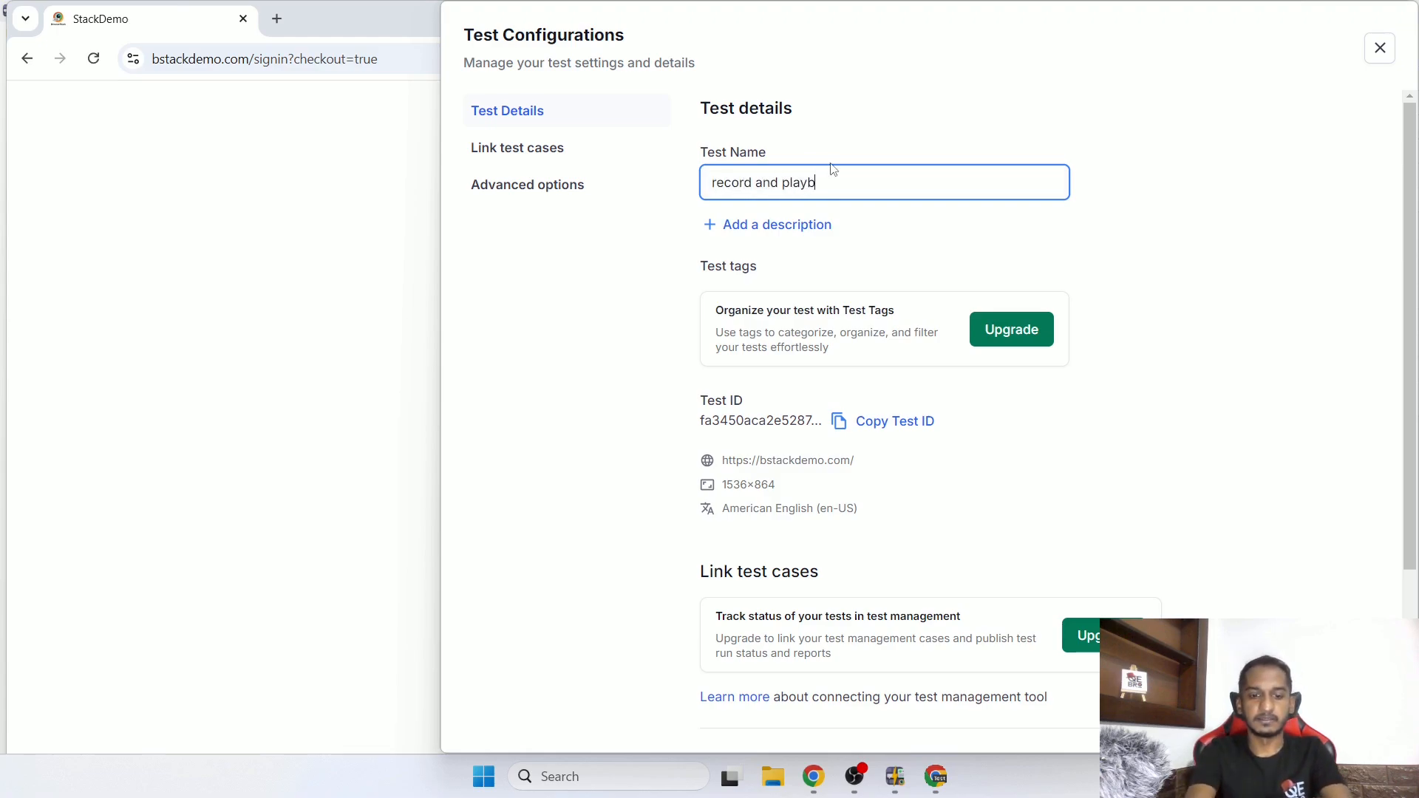
key("BackSpace")
key("BackSpace")
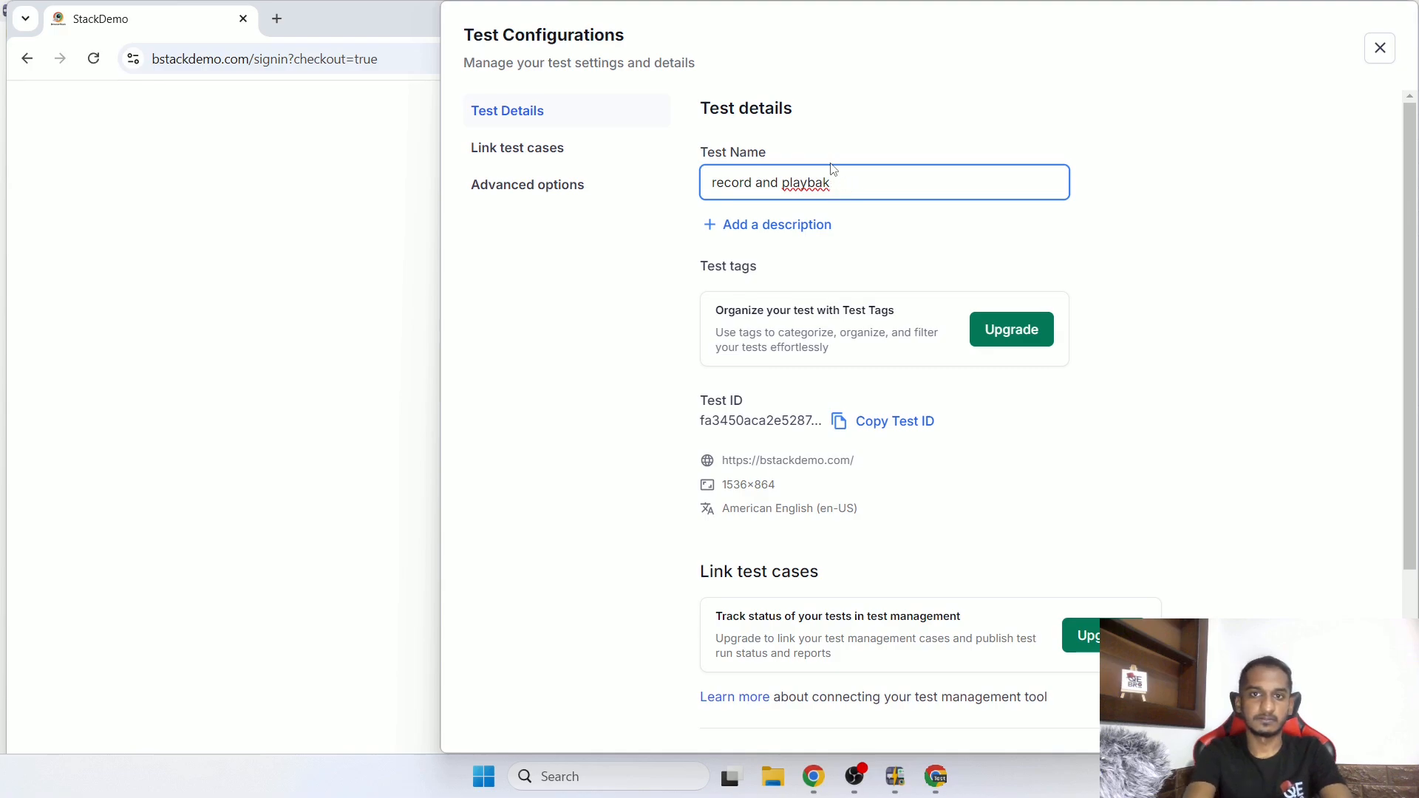
key("BackSpace")
type("ck test")
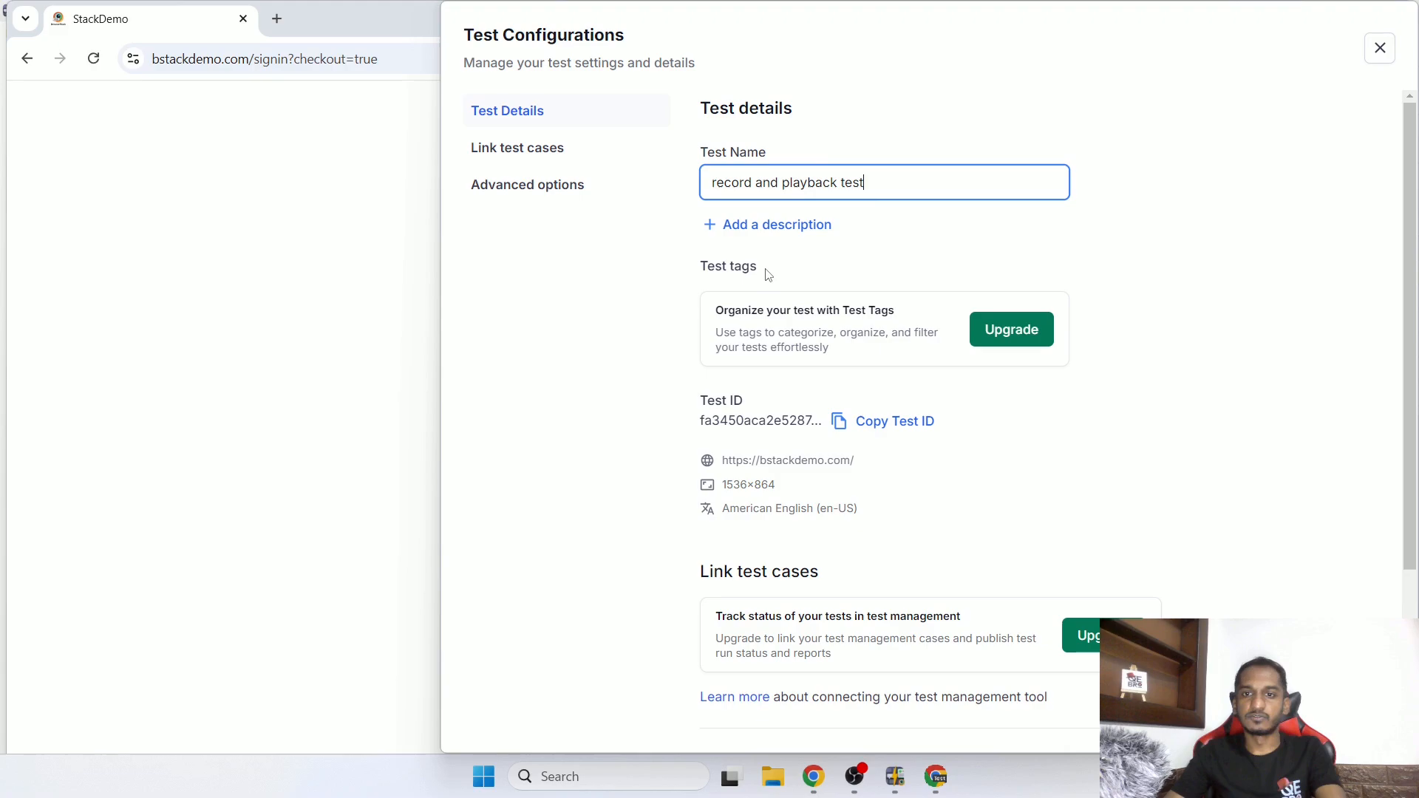
Examine the test details, test case linking and advanced options such as headers, cookies and basic authentication, and close the test configurations
scroll(769, 277, "down", 2)
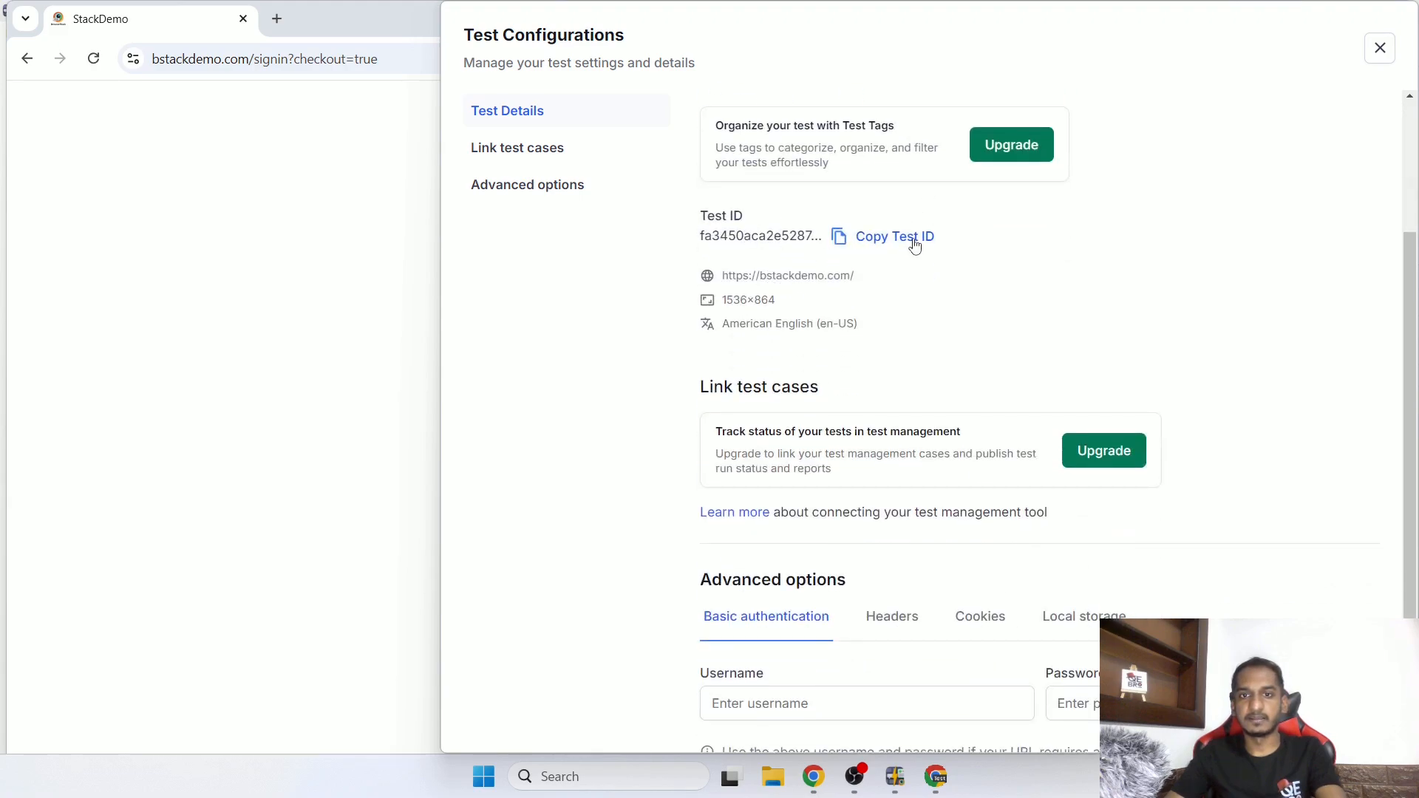
scroll(1028, 432, "down", 1)
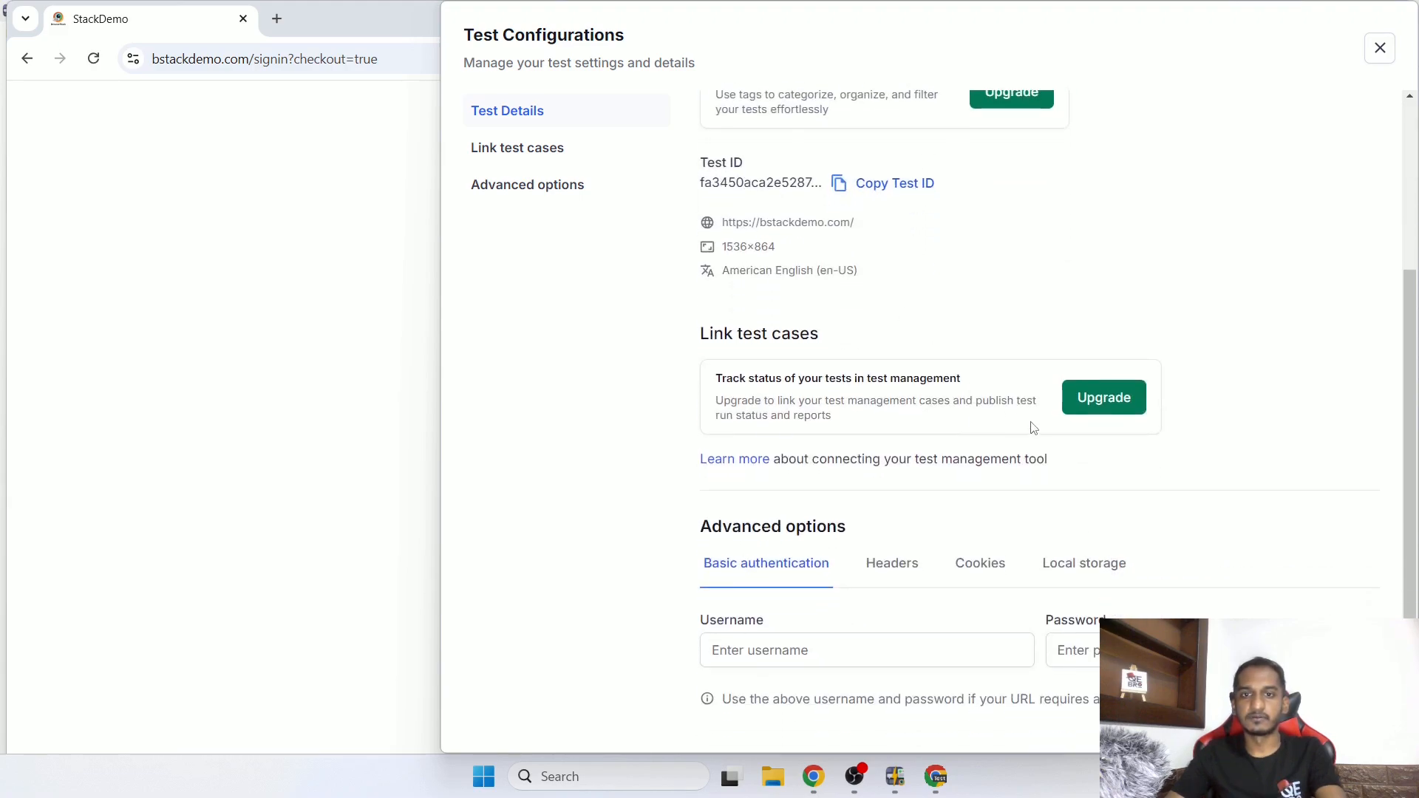
left_click(897, 564)
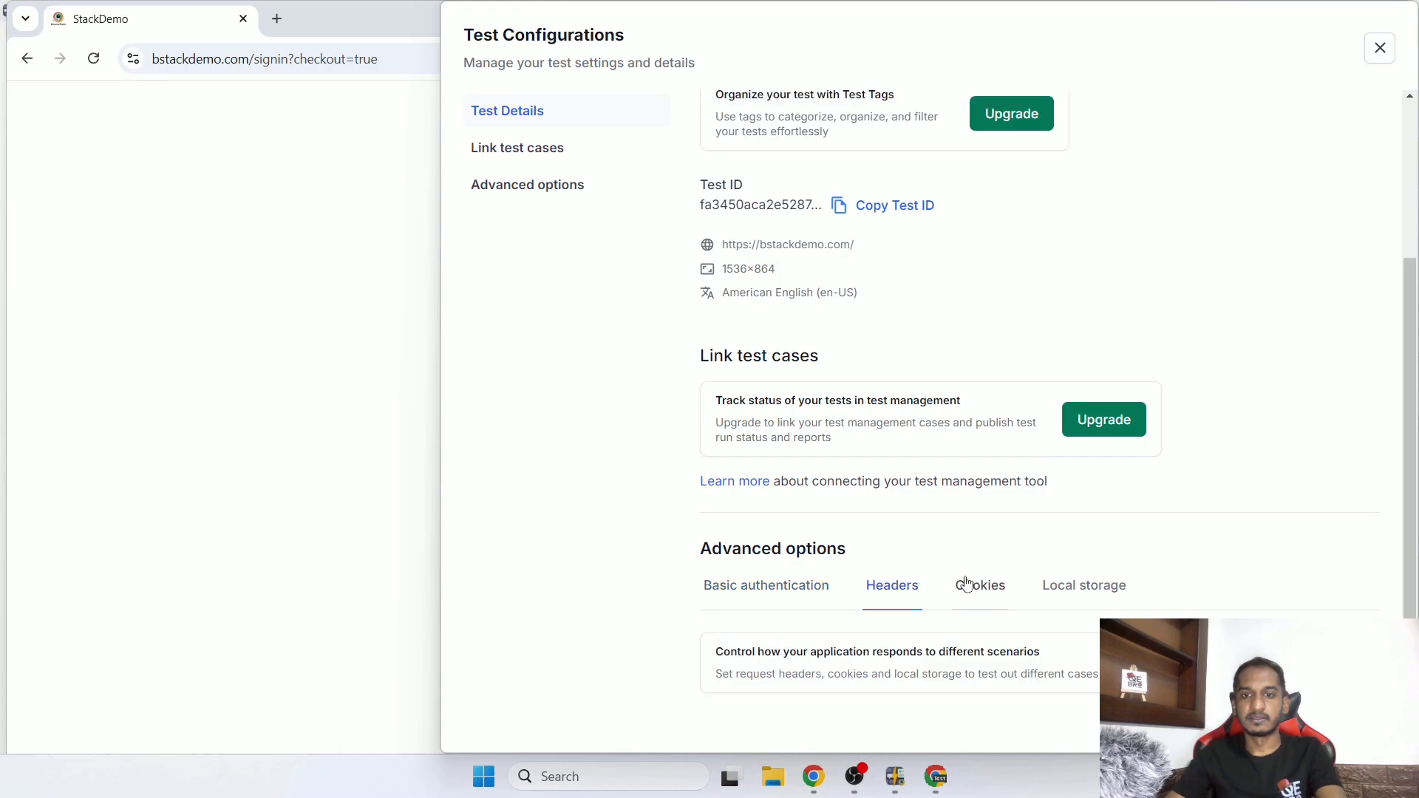
left_click(953, 588)
left_click(821, 585)
scroll(672, 301, "up", 3)
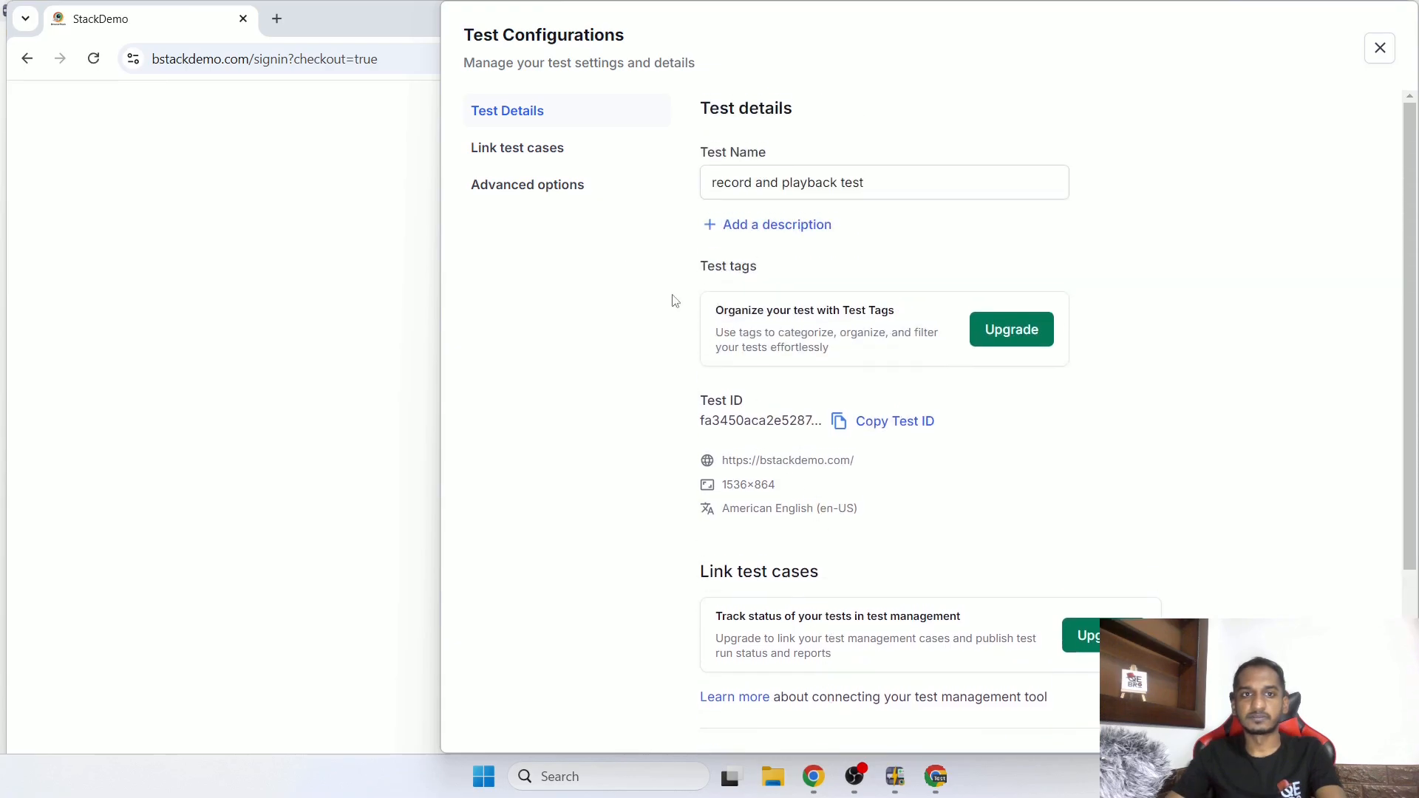
left_click(524, 152)
left_click(527, 187)
scroll(1226, 339, "up", 3)
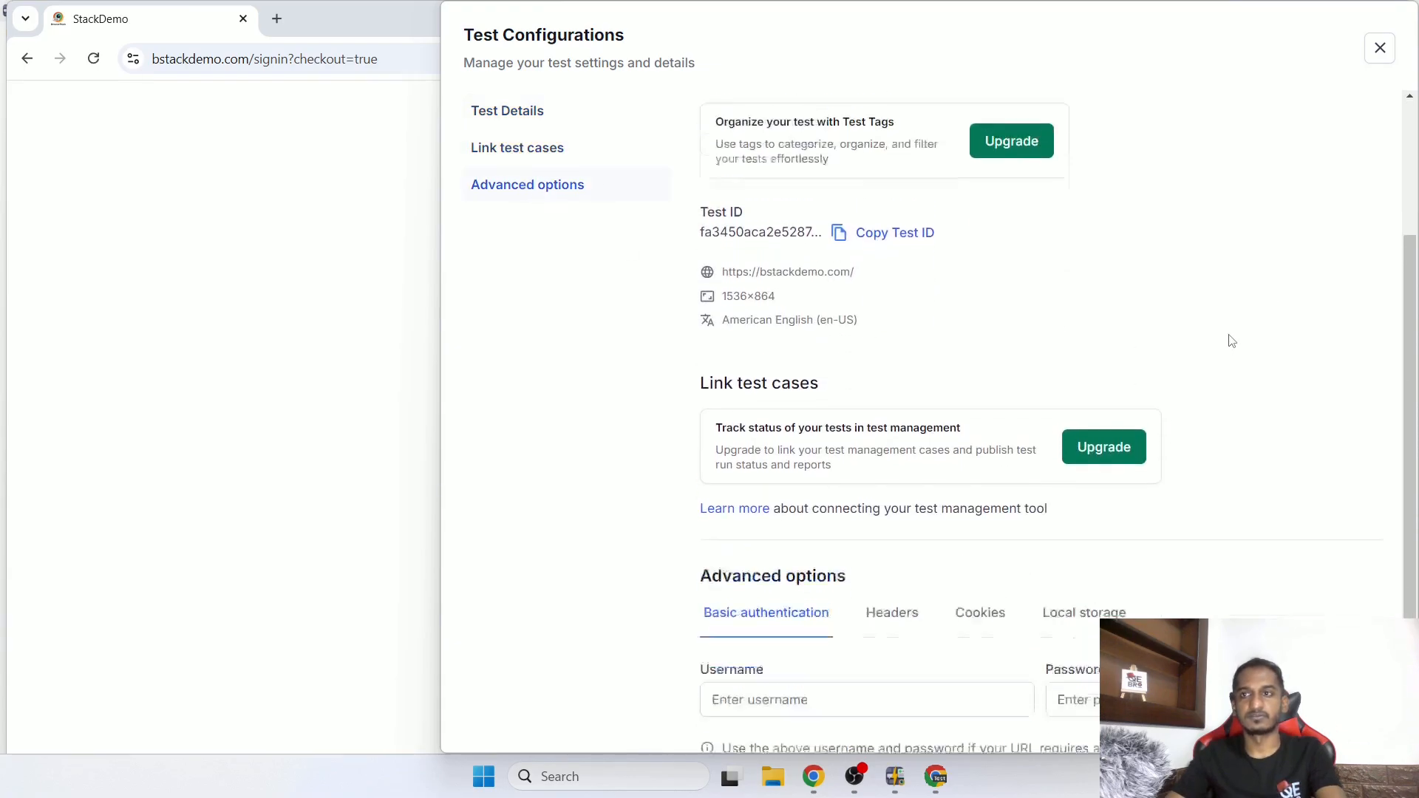
left_click(1380, 48)
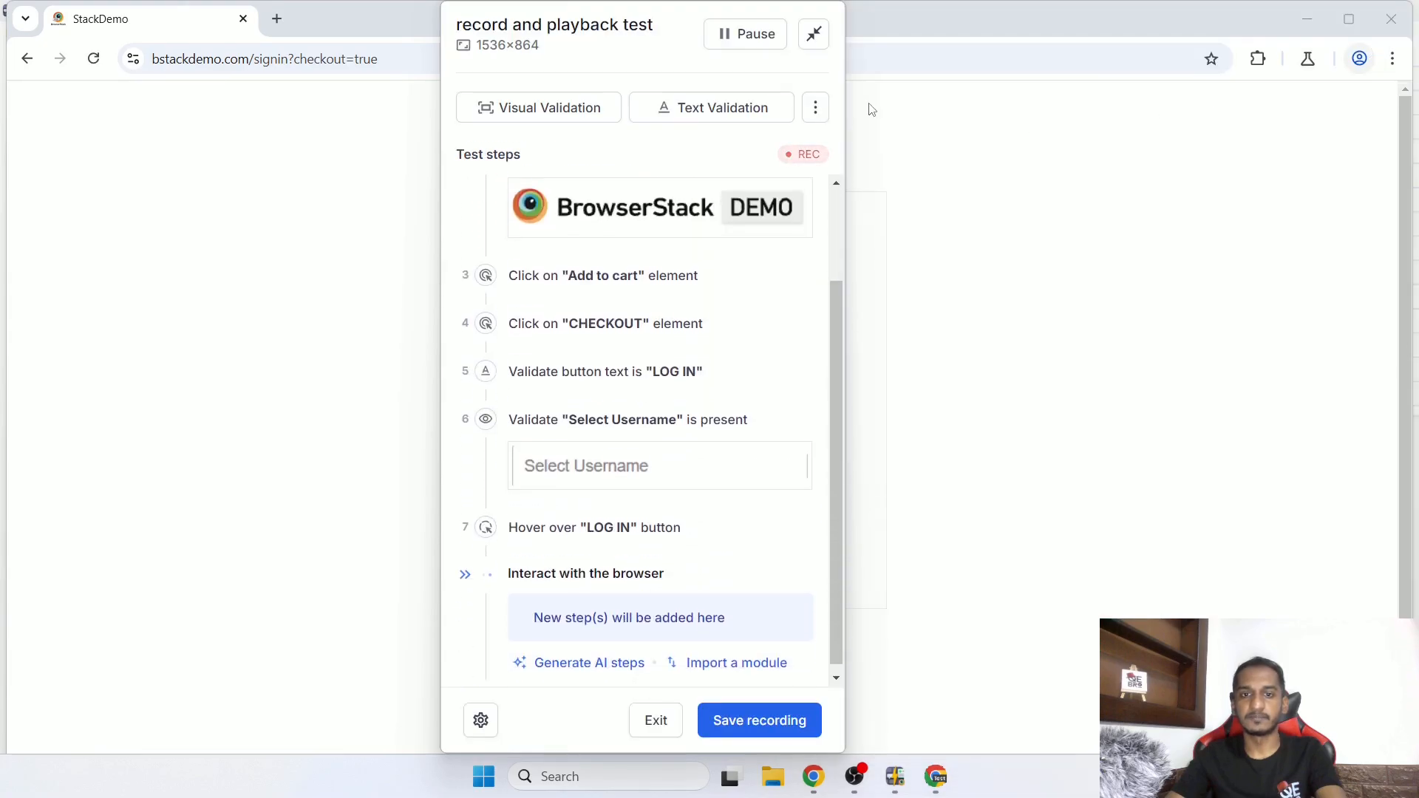
Save the recording as "record and playback test" and let its playback run
left_click_drag(682, 50, 1170, 64)
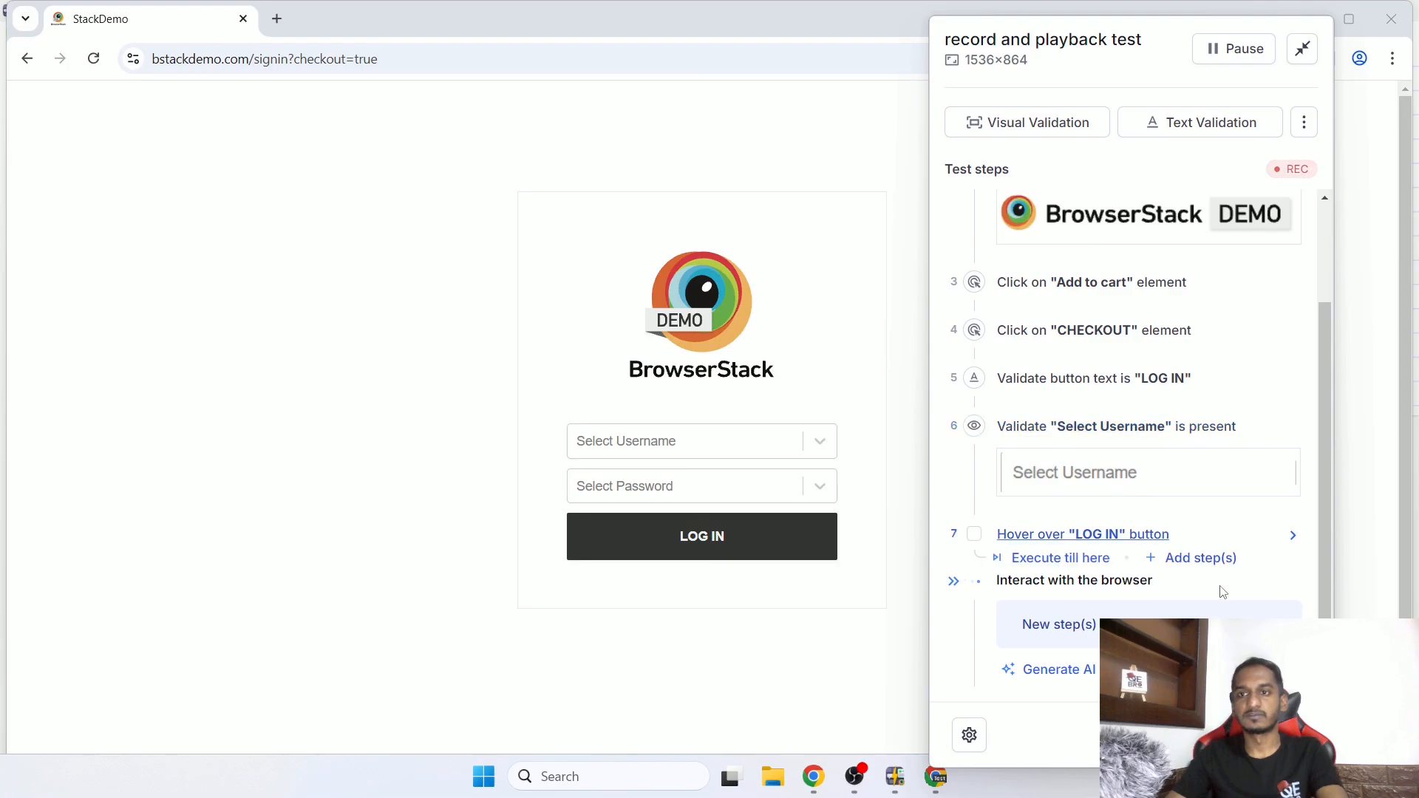
left_click(1259, 735)
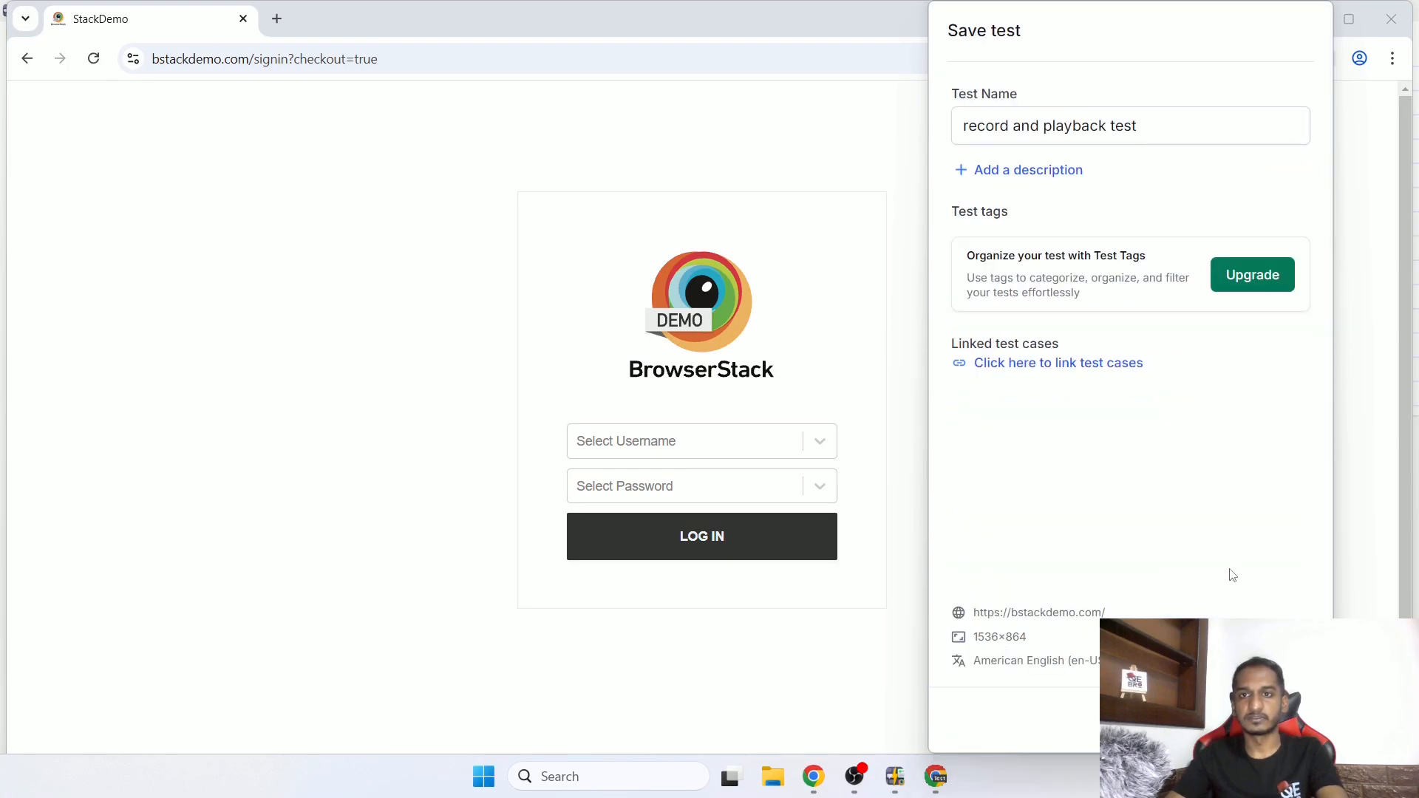
left_click(1225, 143)
key("Return")
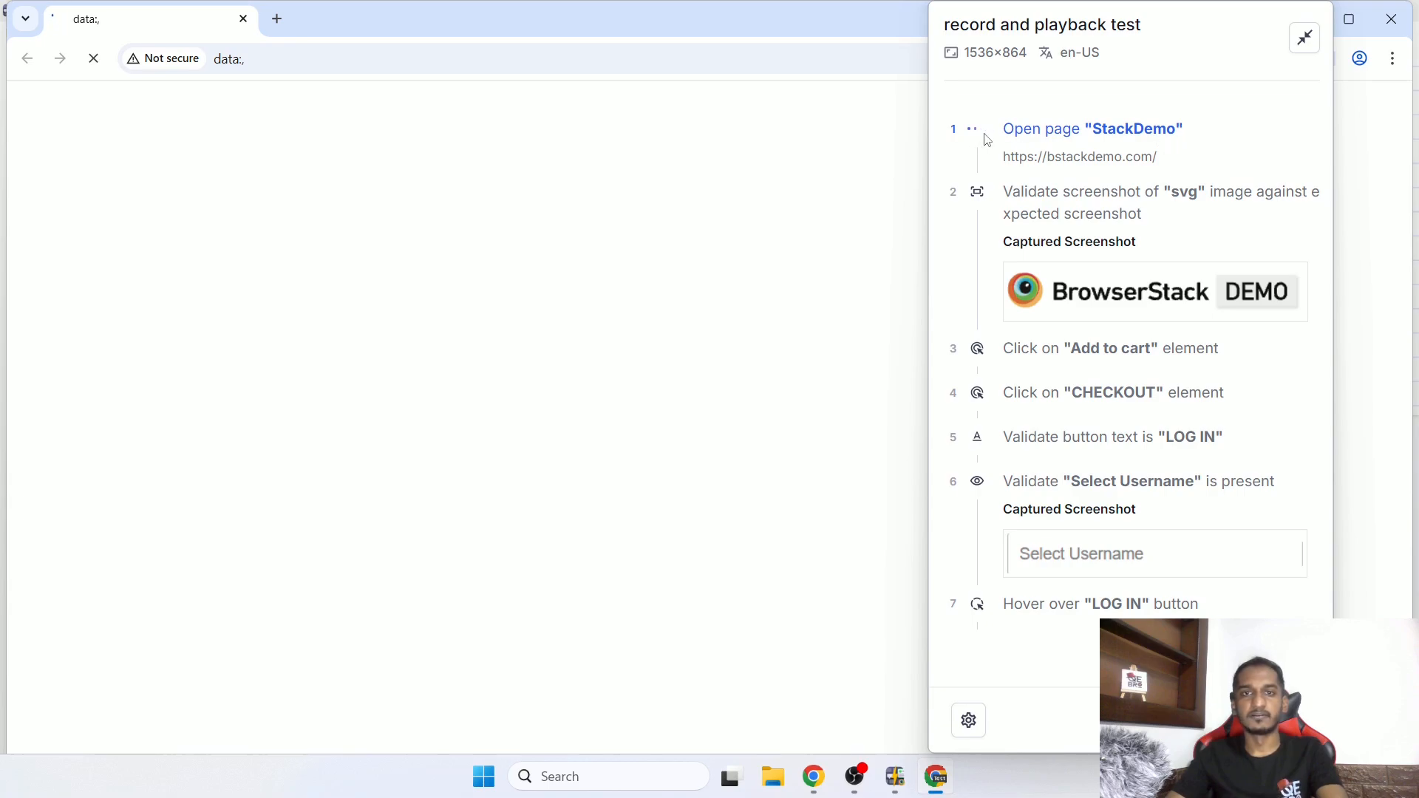
Review the playback results of the recorded steps and close the playback
left_click_drag(1176, 49, 1242, 57)
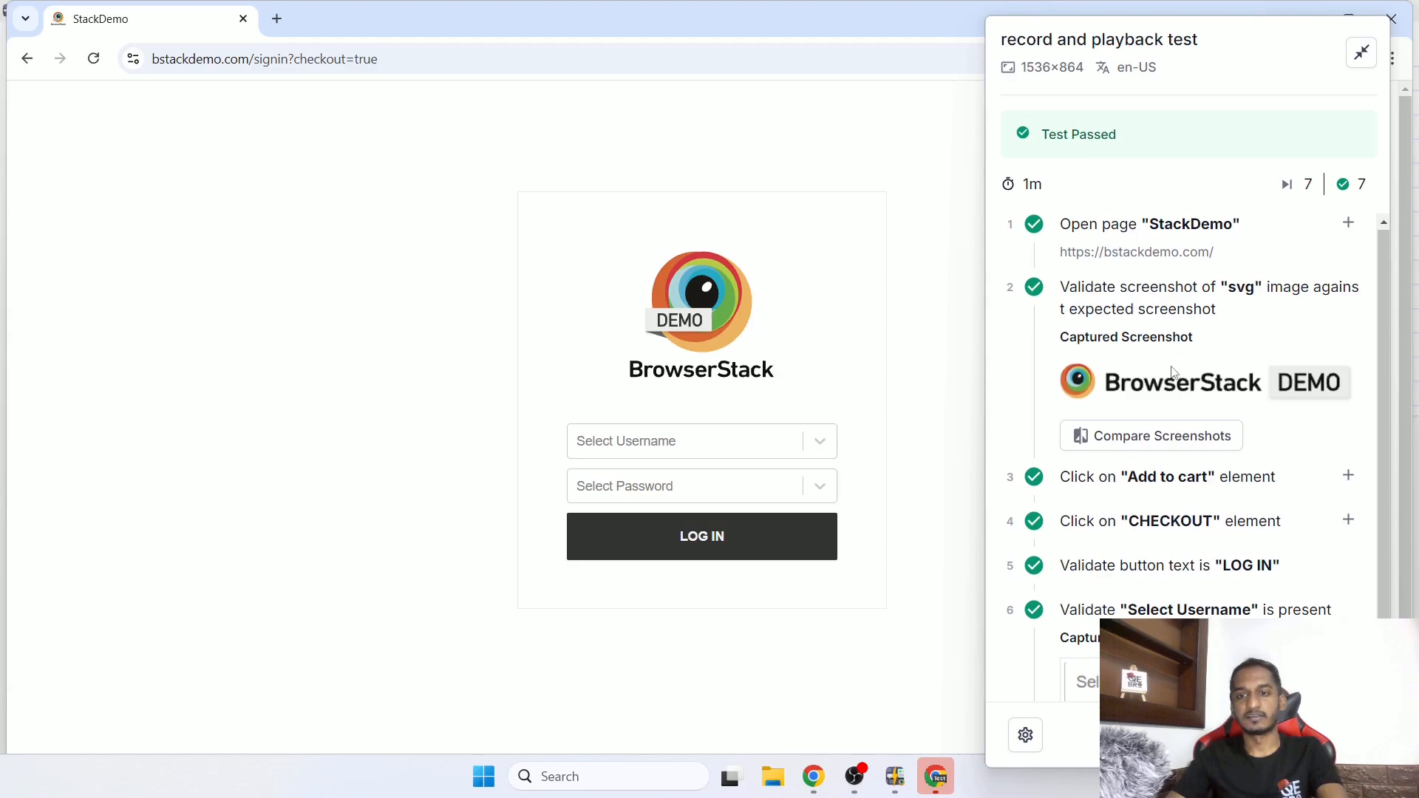
scroll(1173, 372, "down", 1)
left_click(1324, 735)
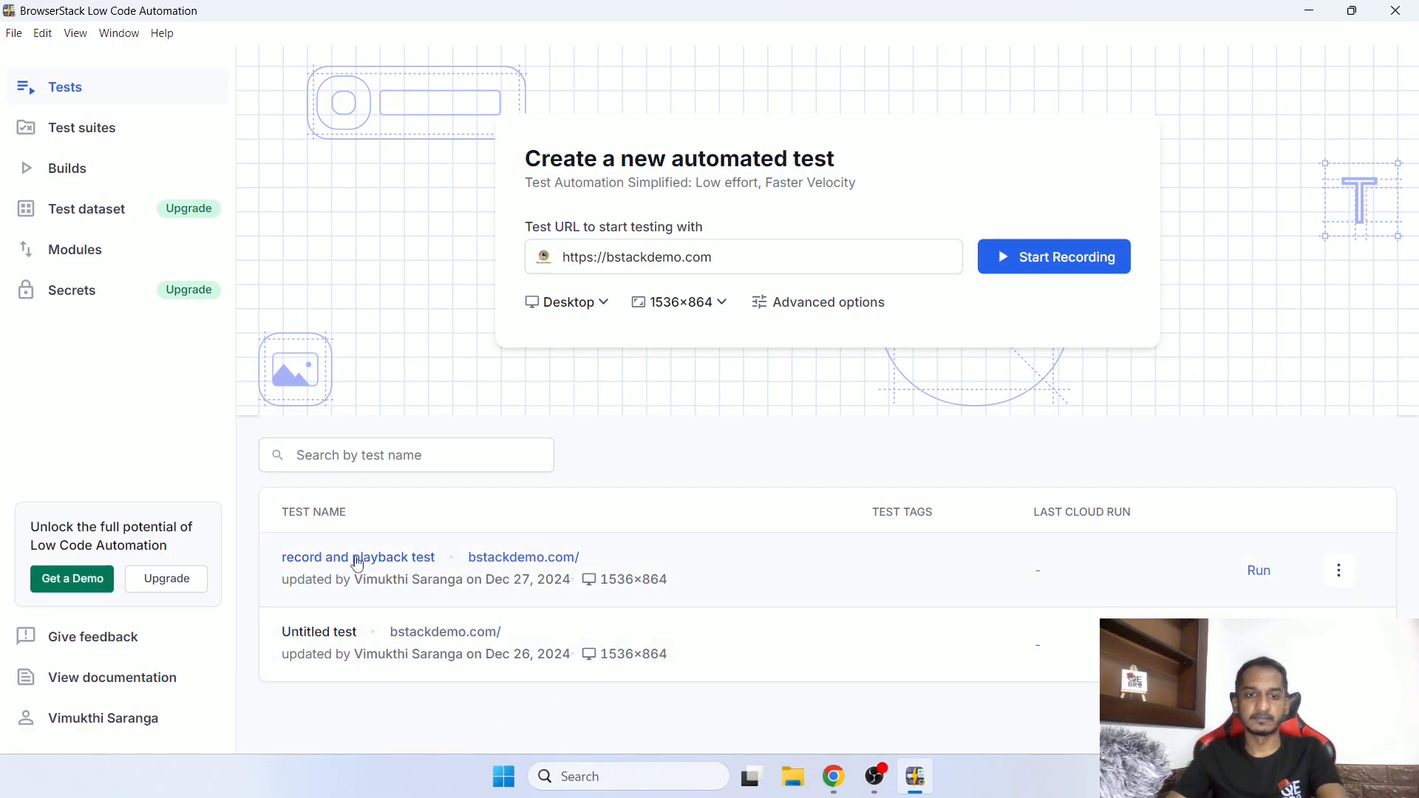
Open the saved record and playback test and examine its first step's element details, wait time and on-failure options
left_click(392, 565)
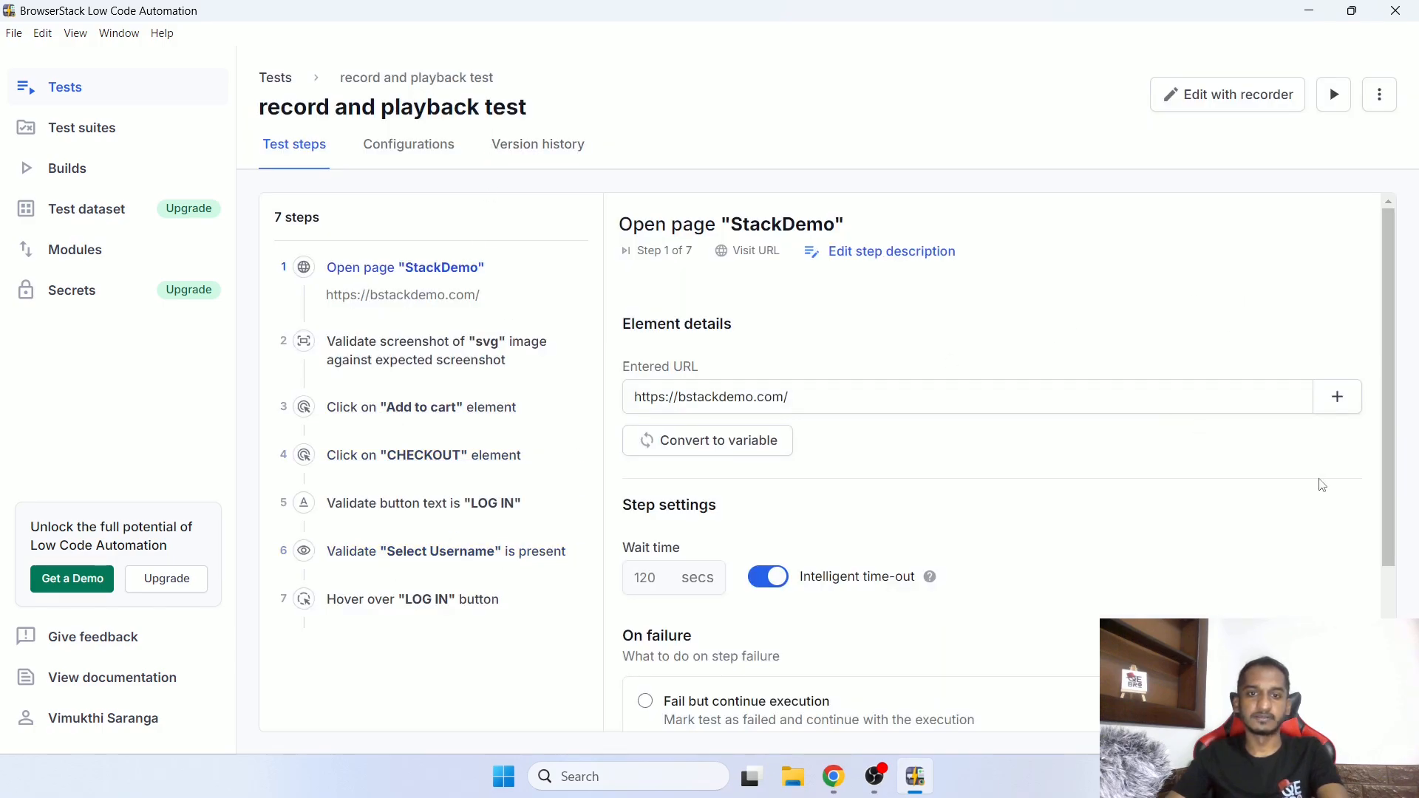
scroll(1323, 486, "down", 3)
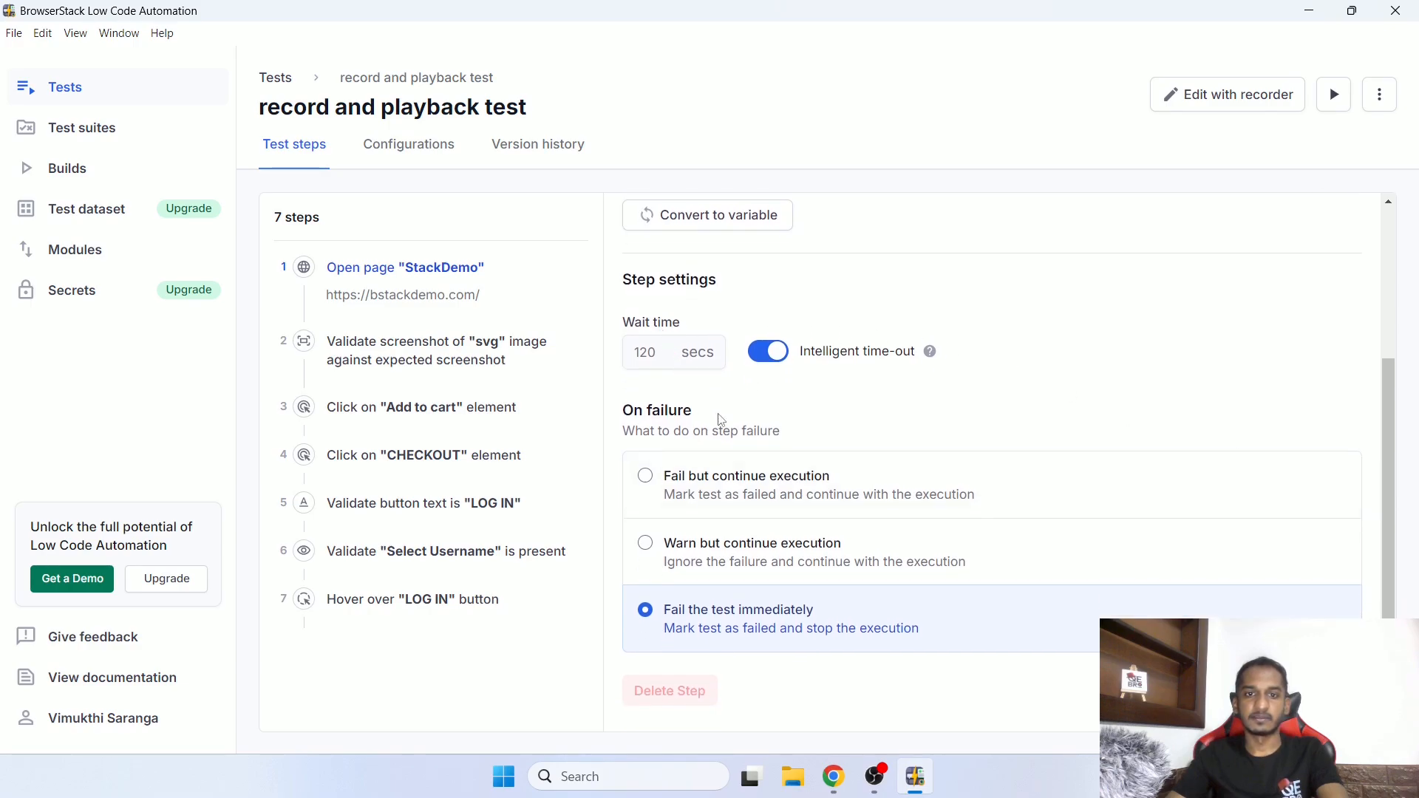
scroll(960, 495, "up", 3)
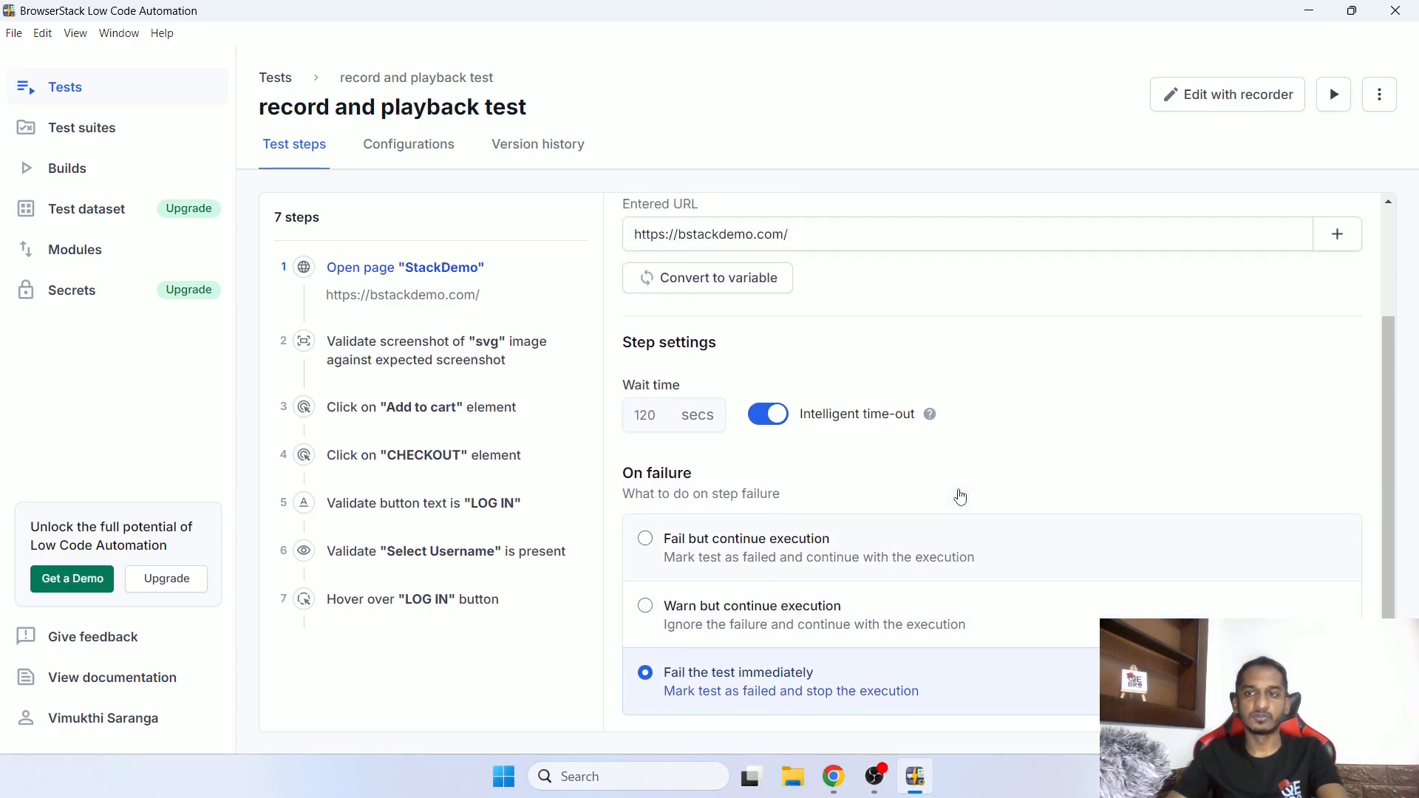
scroll(961, 498, "down", 3)
scroll(961, 497, "up", 3)
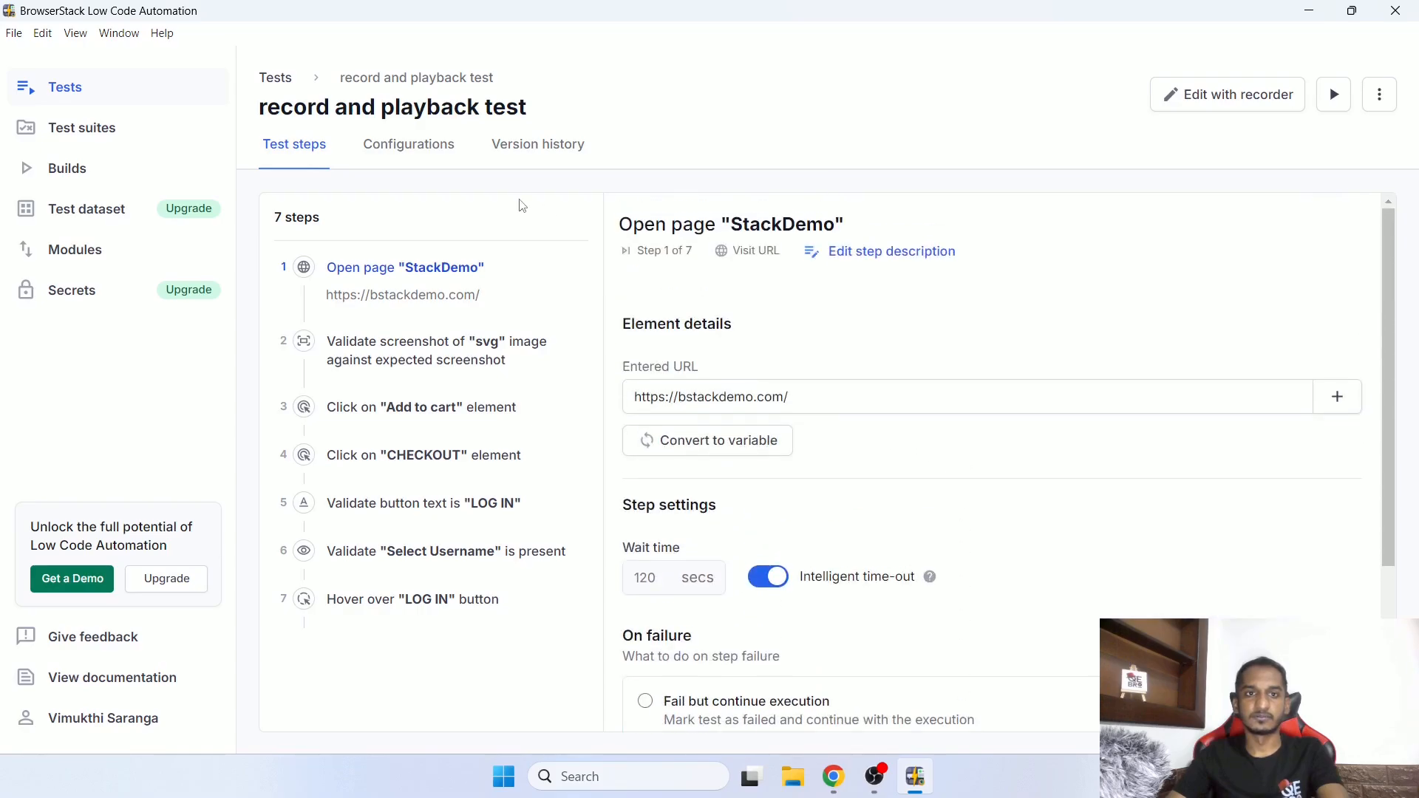
Look over the test's configurations and version history, and return to its test steps
left_click(426, 157)
scroll(934, 316, "down", 2)
scroll(716, 221, "up", 2)
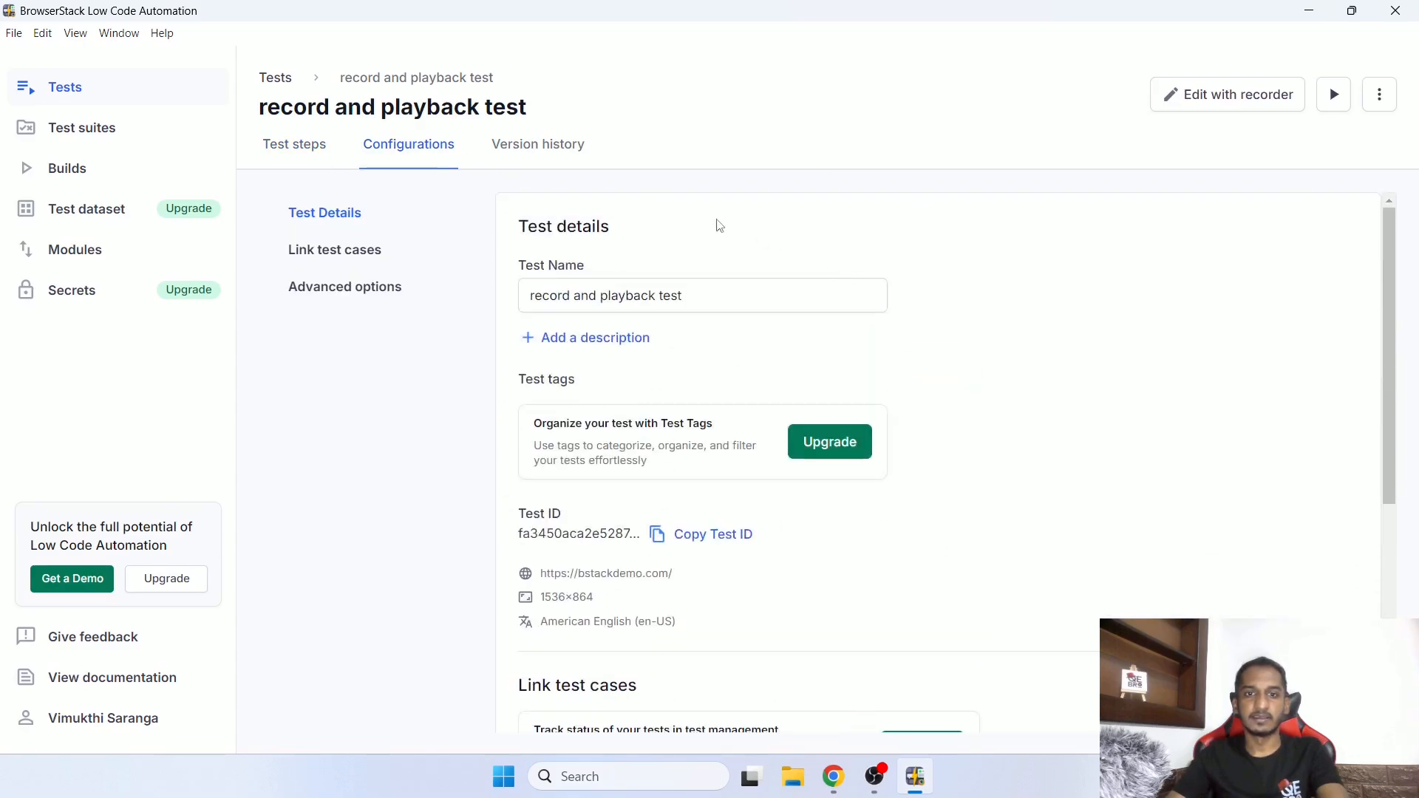
left_click(534, 142)
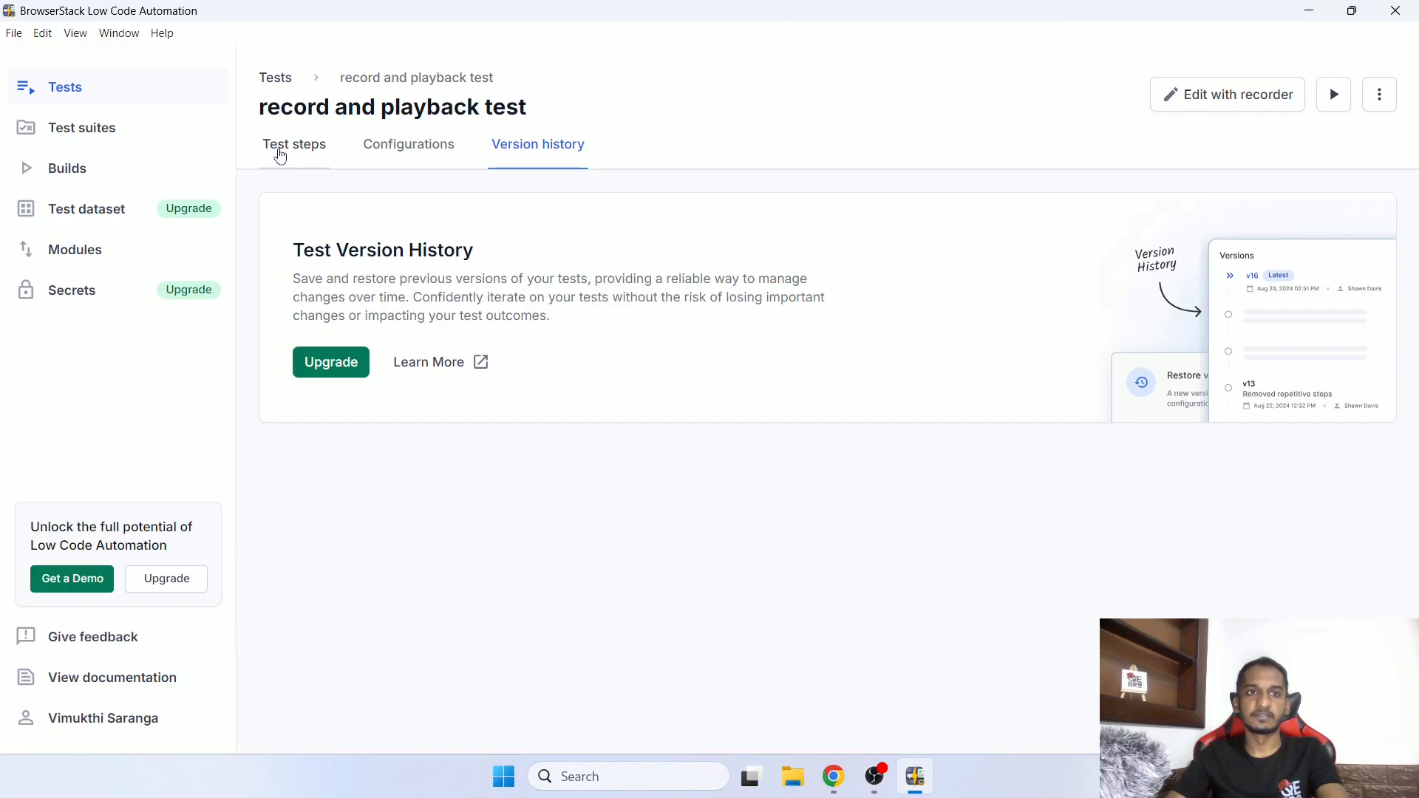
left_click(281, 157)
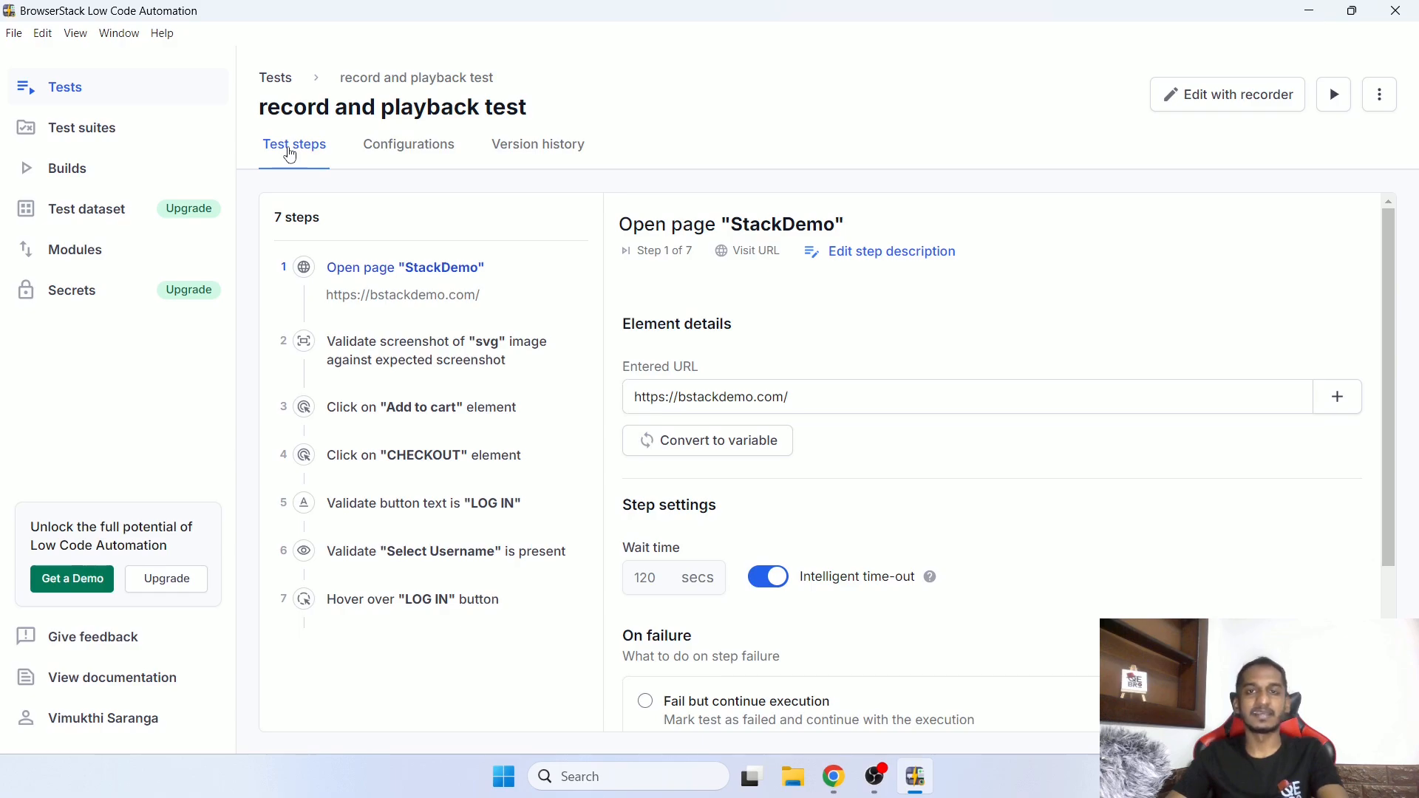
Look through the test suites, builds, test dataset, modules and secrets sections, and close the desktop app
left_click(100, 139)
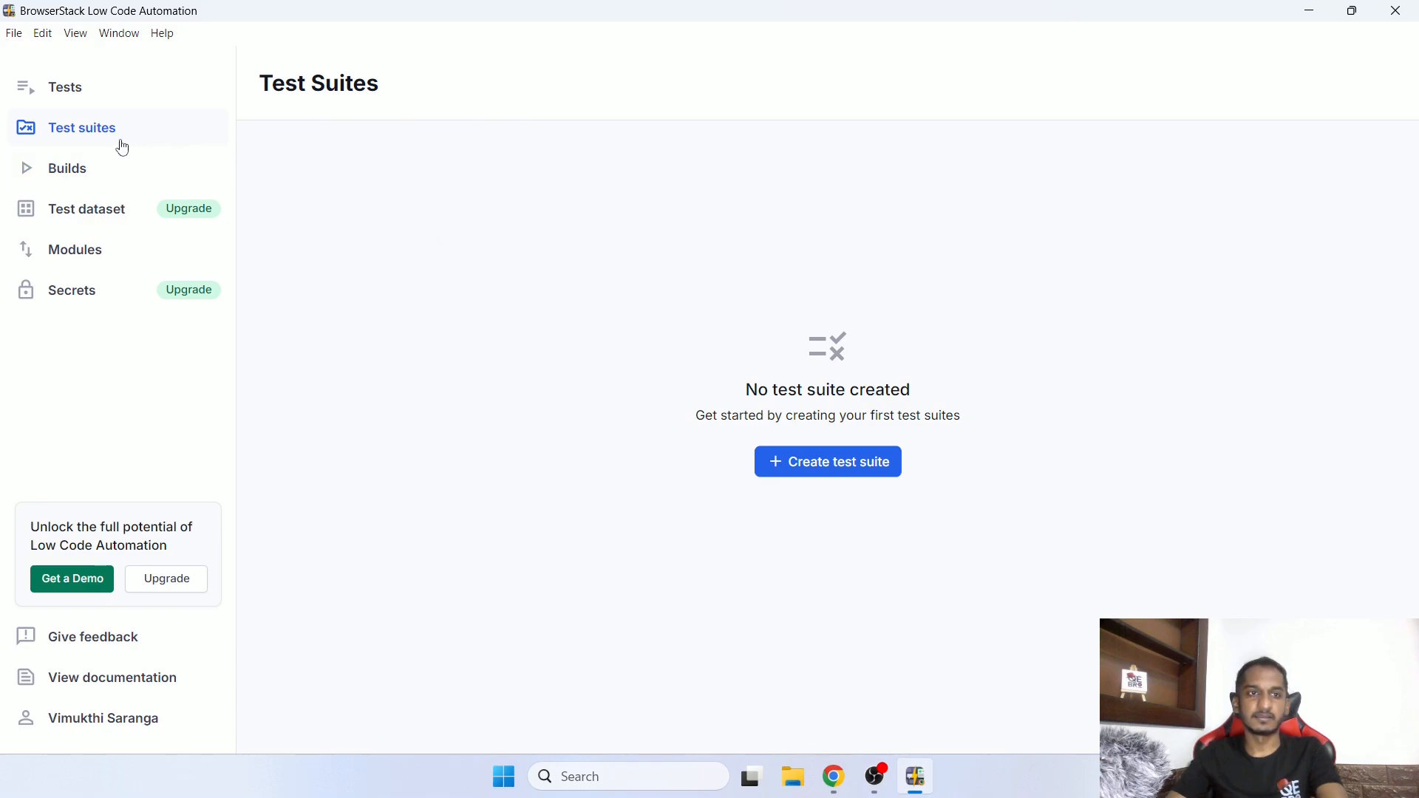
left_click(124, 164)
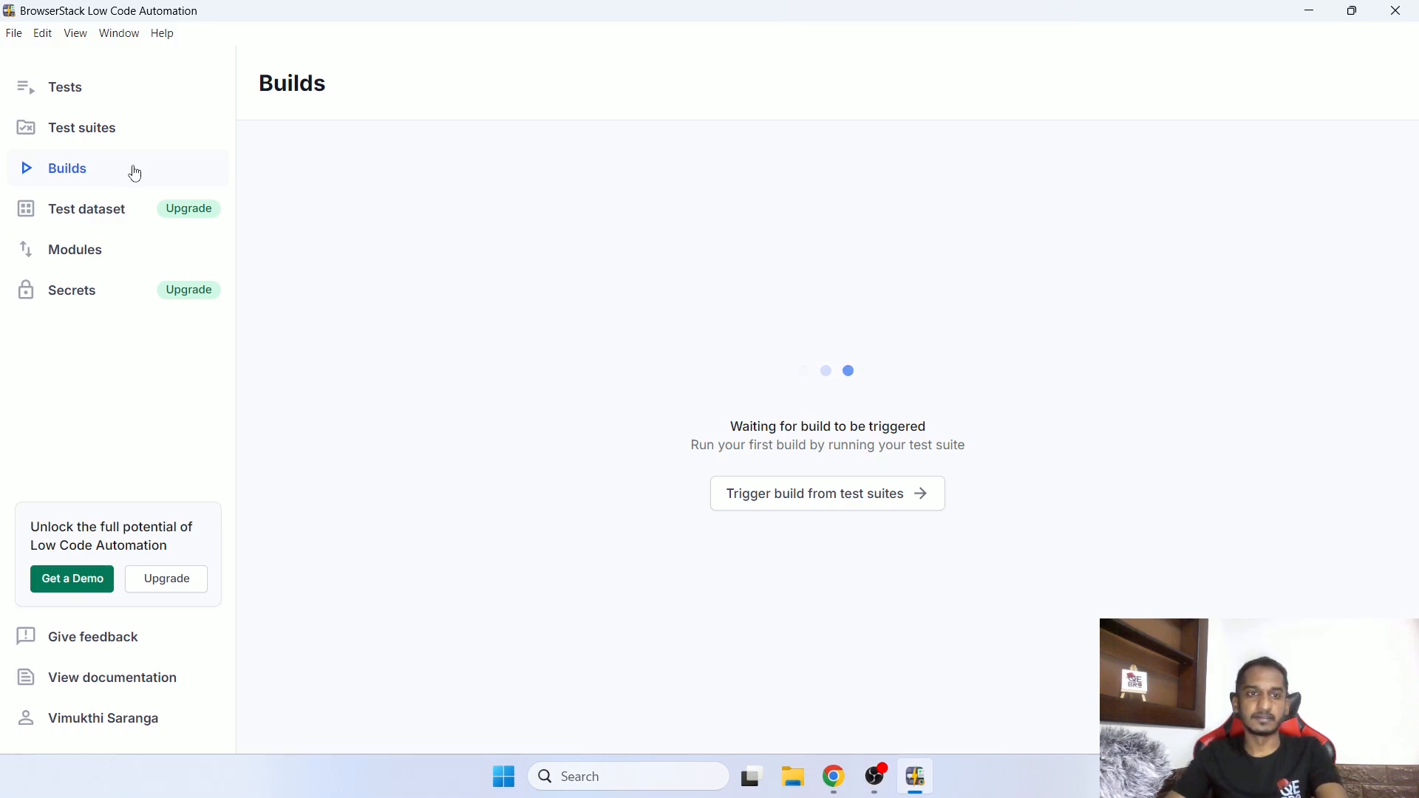
left_click(126, 224)
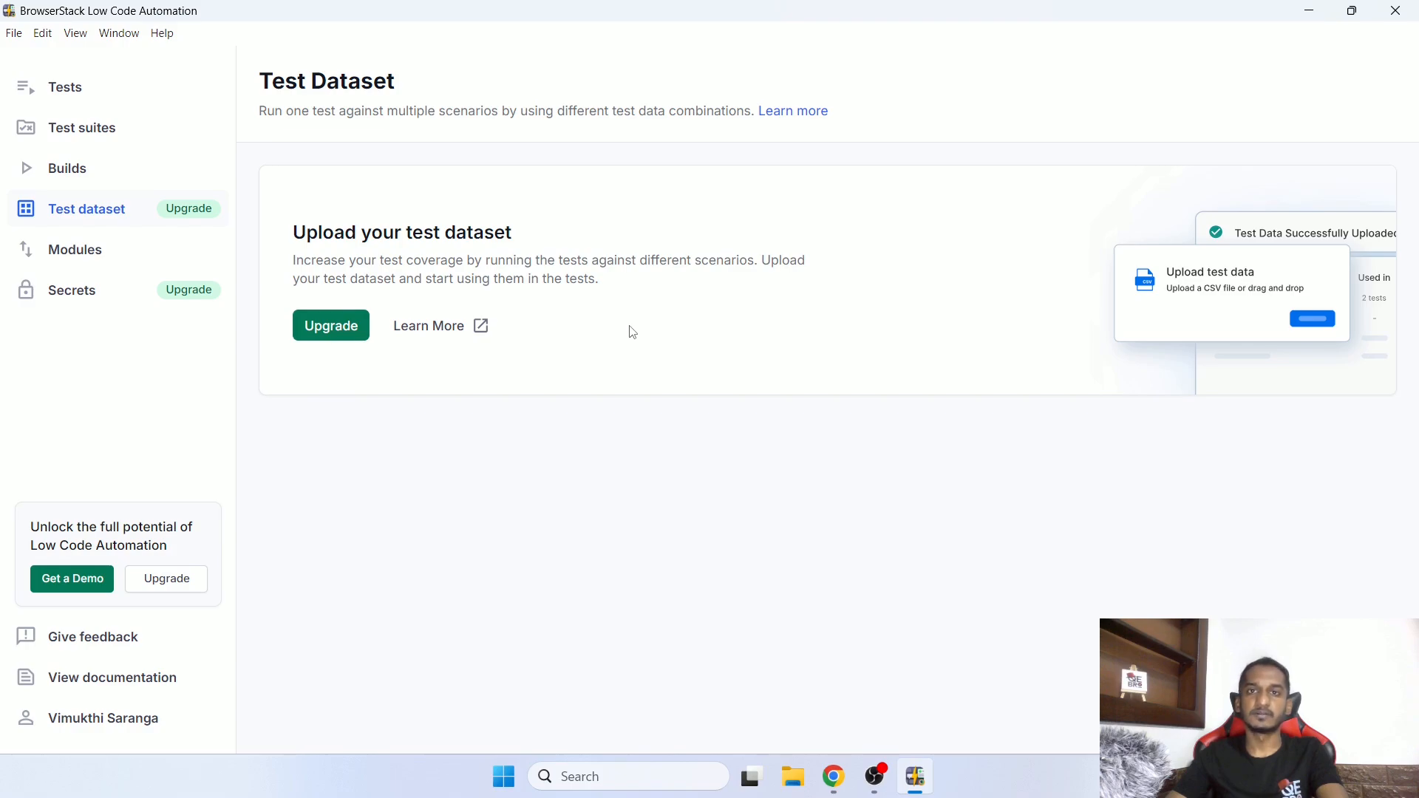
left_click(126, 253)
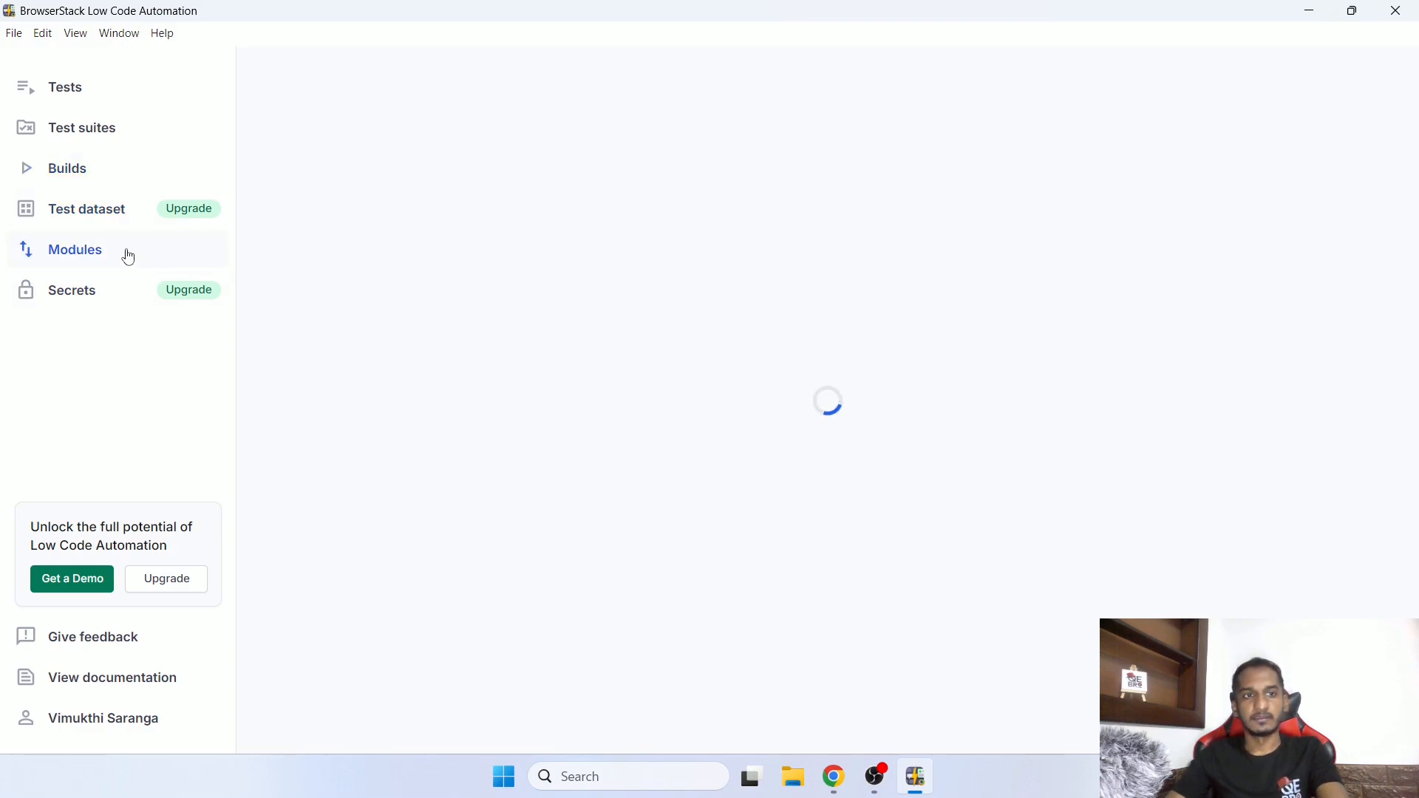
left_click(78, 300)
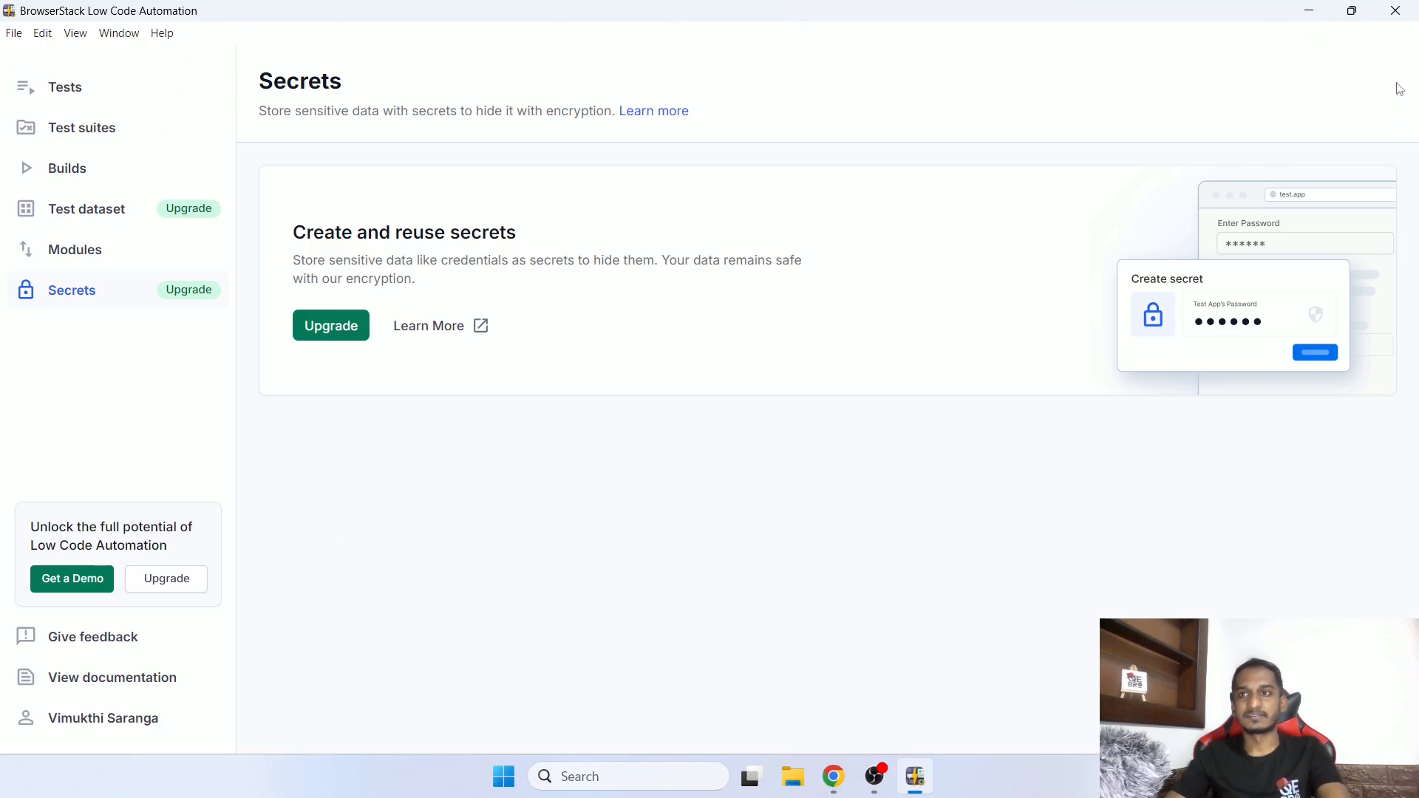
left_click(1396, 10)
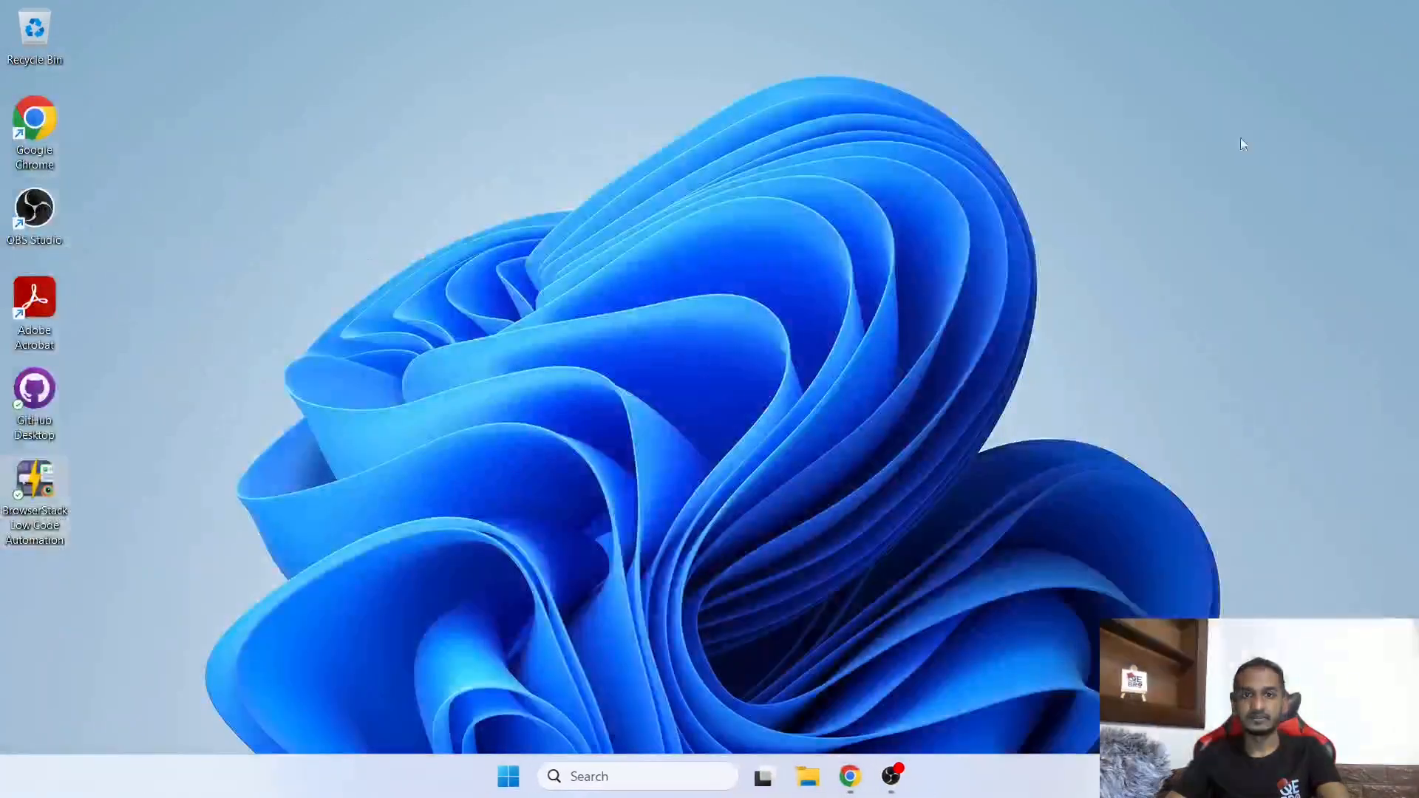
Switch to Chrome, refresh the Low Code Automation test list and try to run the record and playback test, dismissing the launch page
left_click(852, 774)
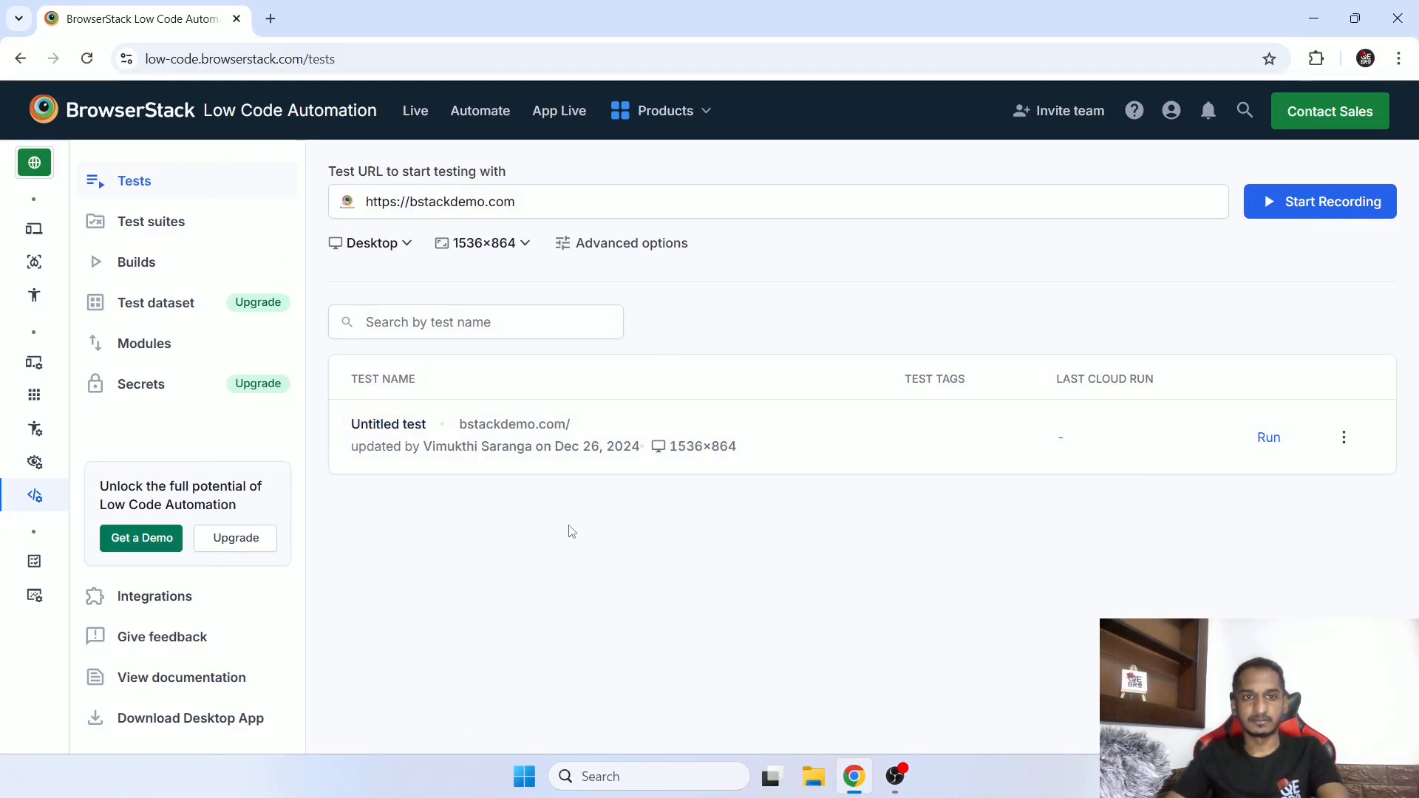
left_click(87, 58)
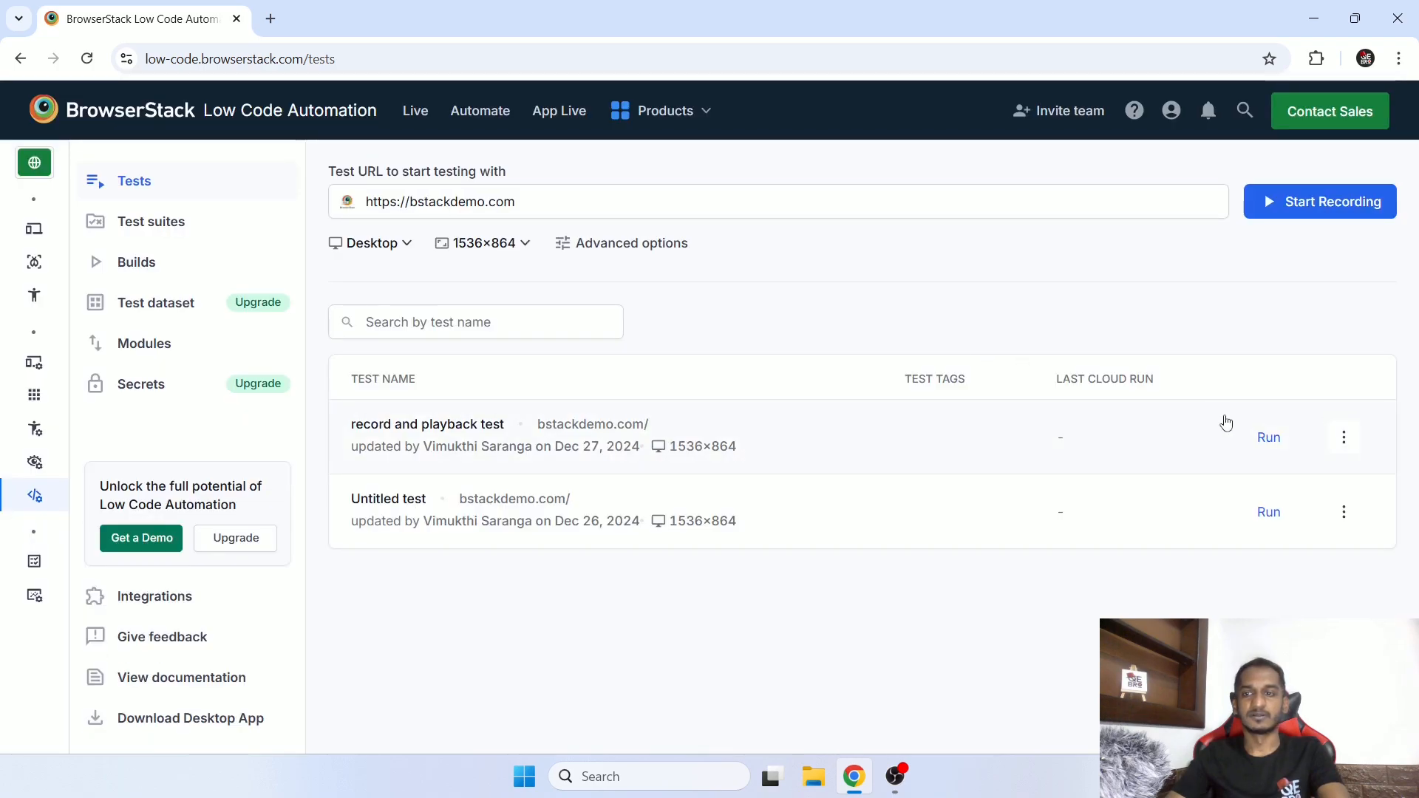
left_click(1269, 439)
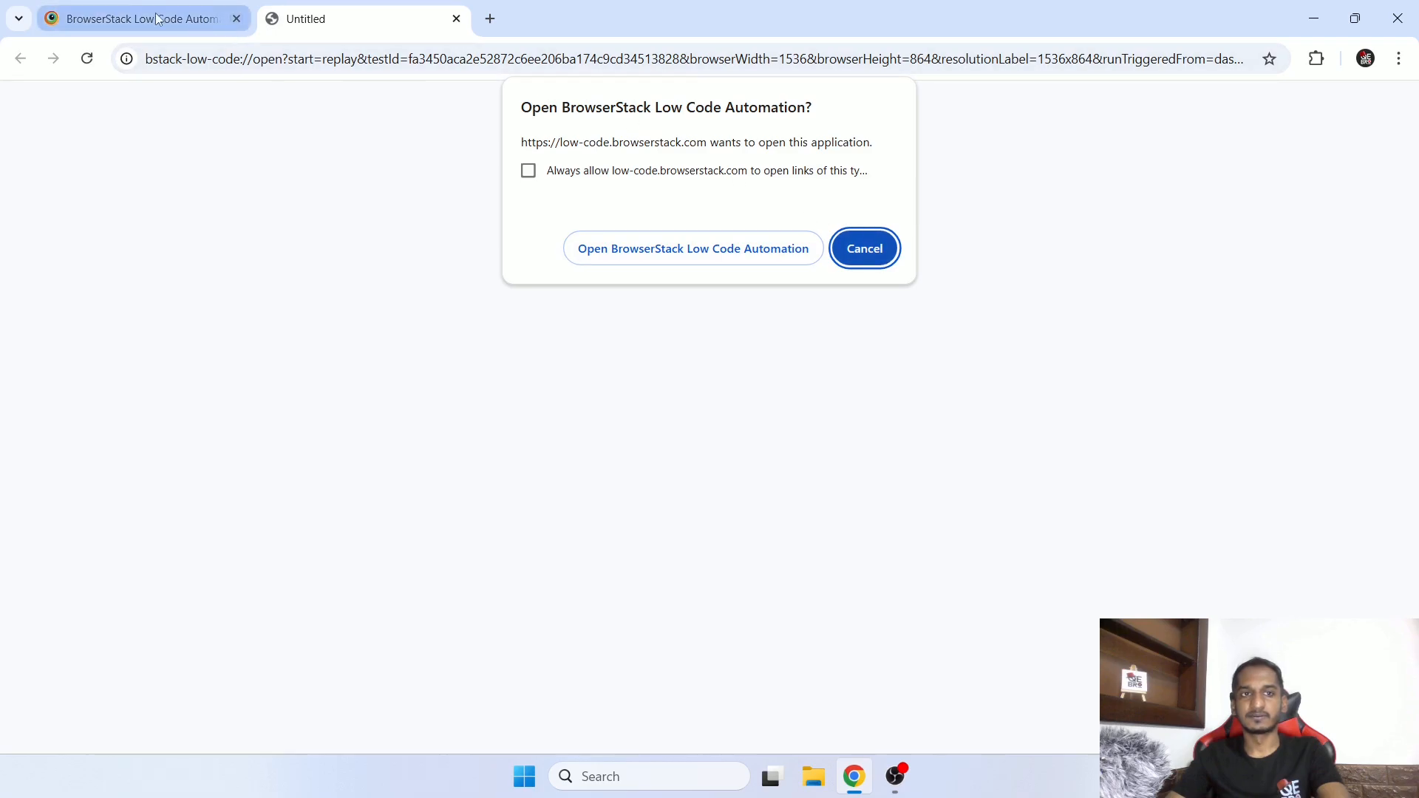
left_click(457, 18)
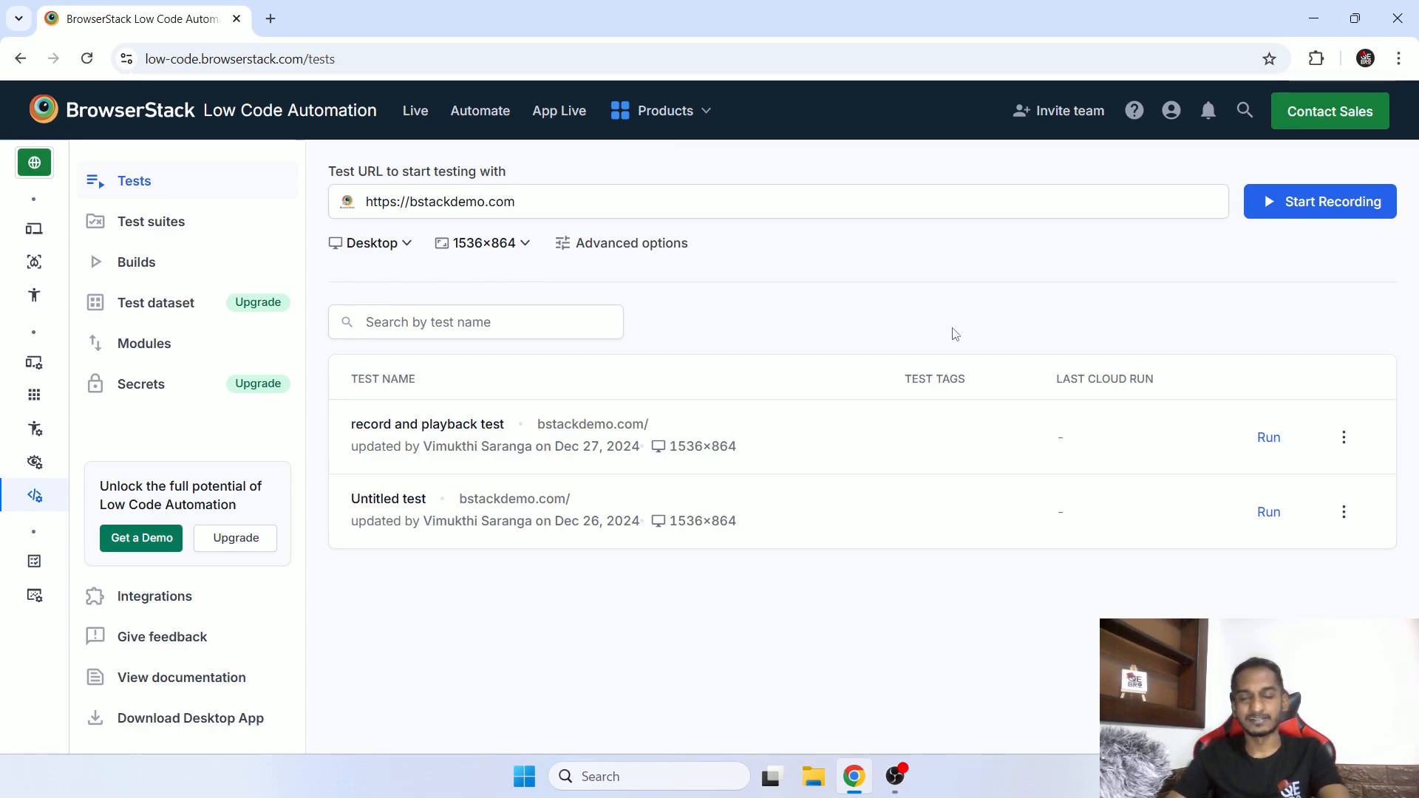
Open the "Successful Login with Valid Username and Password" test case of the QeBro project in Test Management
mouse_move(64, 453)
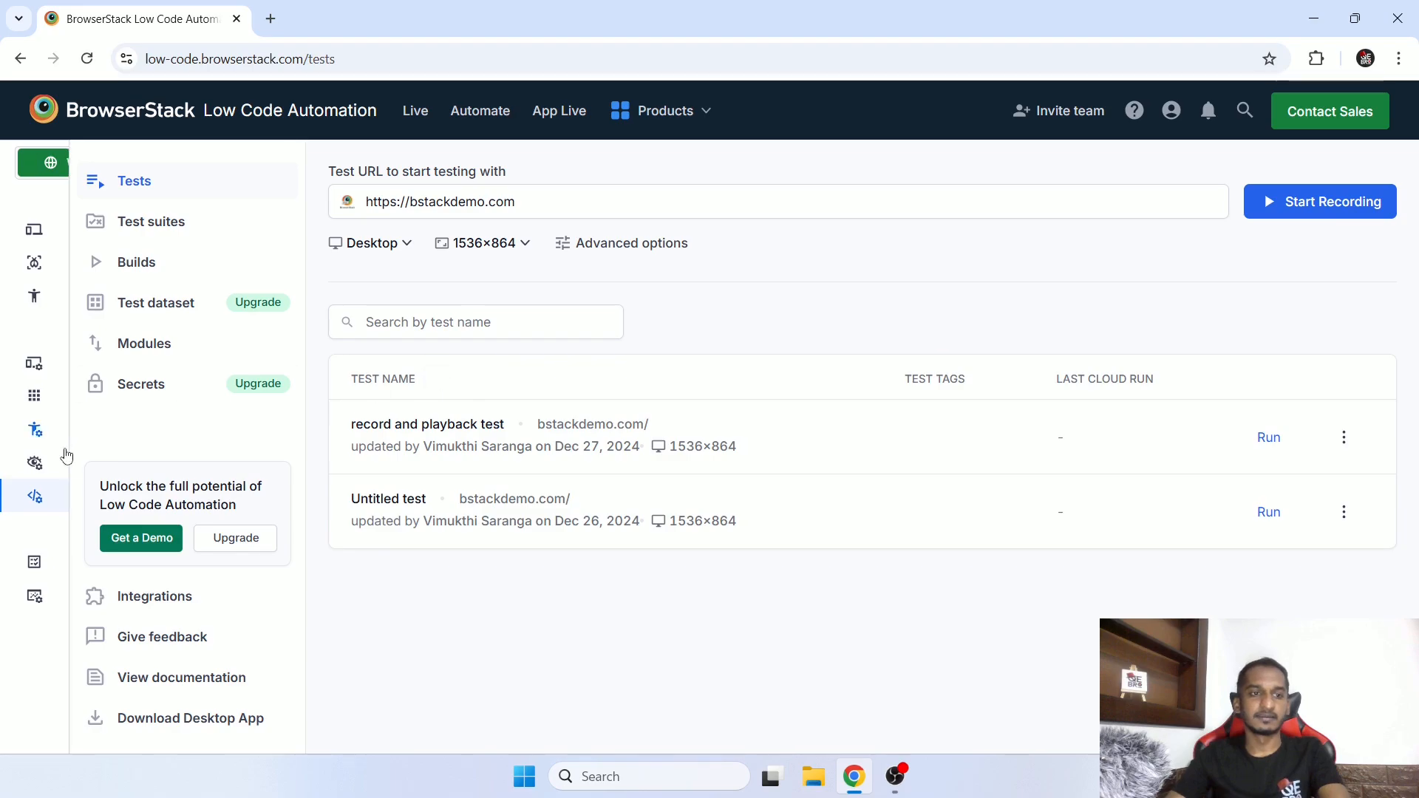
left_click(88, 566)
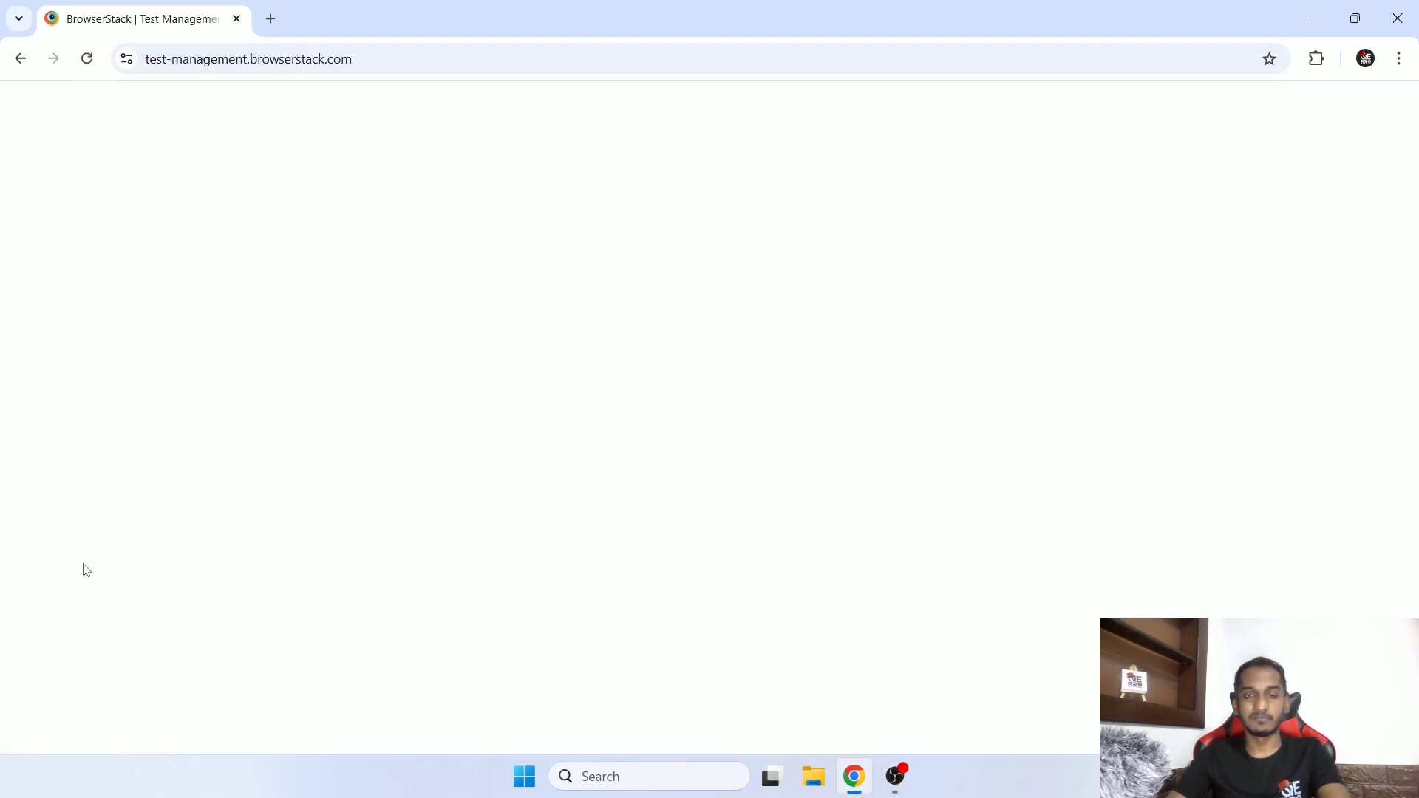
scroll(703, 482, "down", 3)
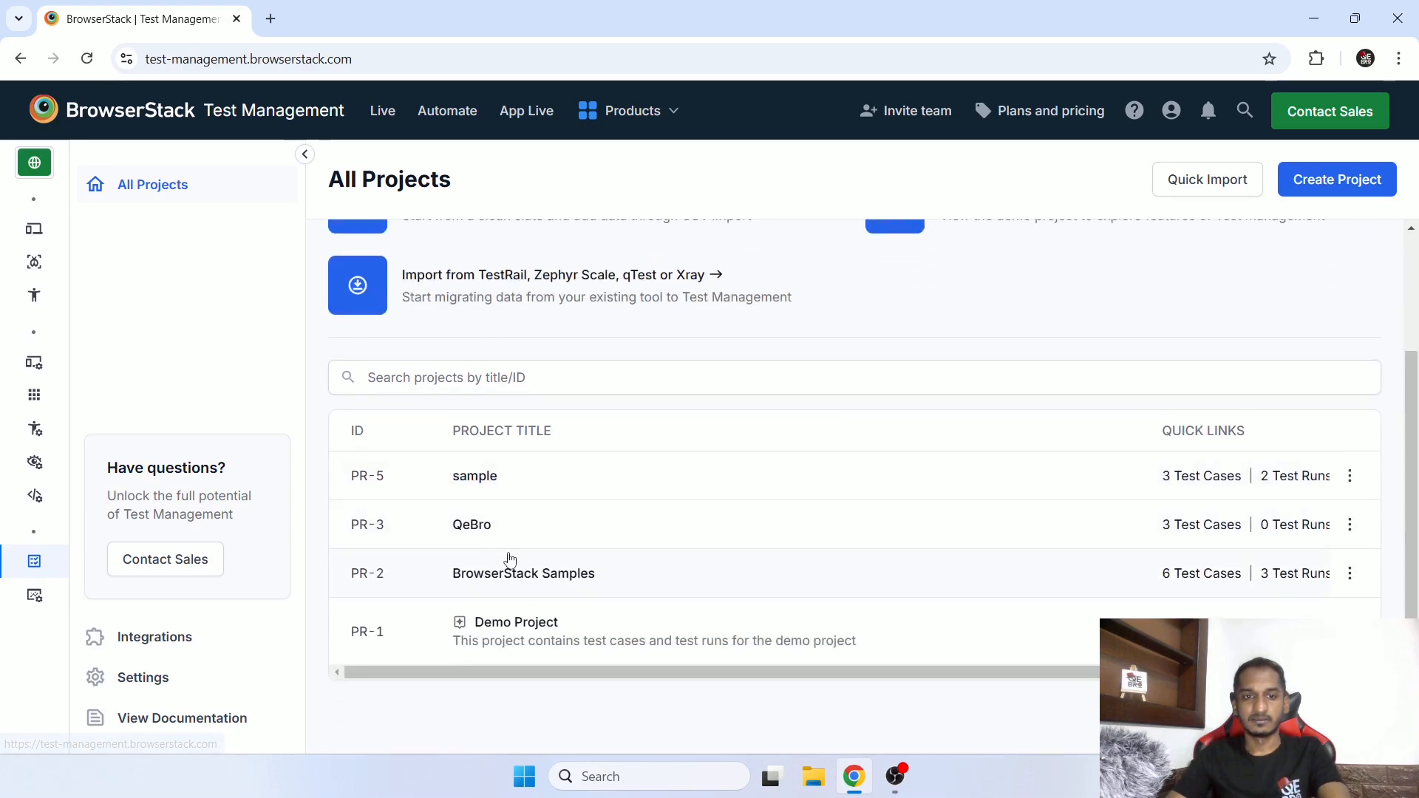
left_click(470, 525)
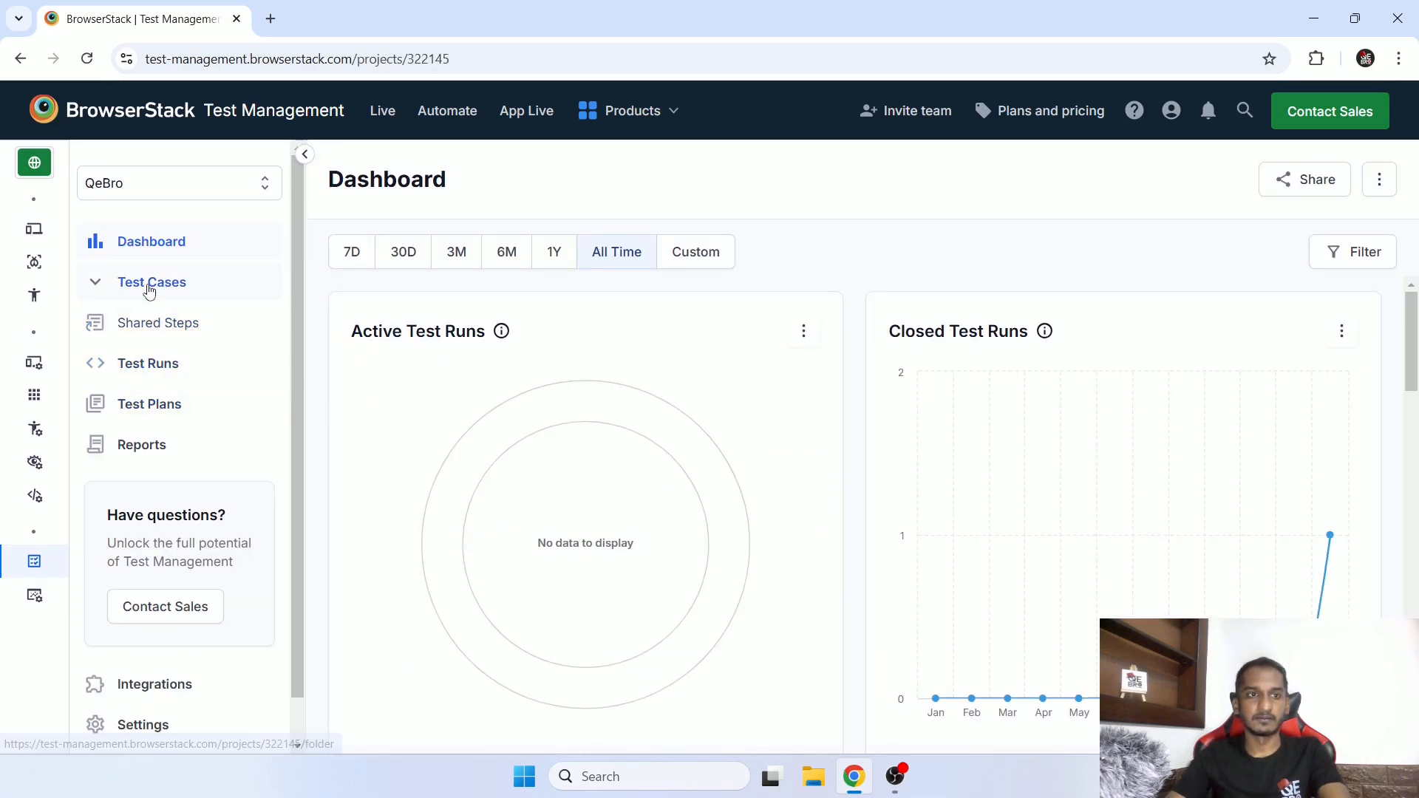
left_click(148, 284)
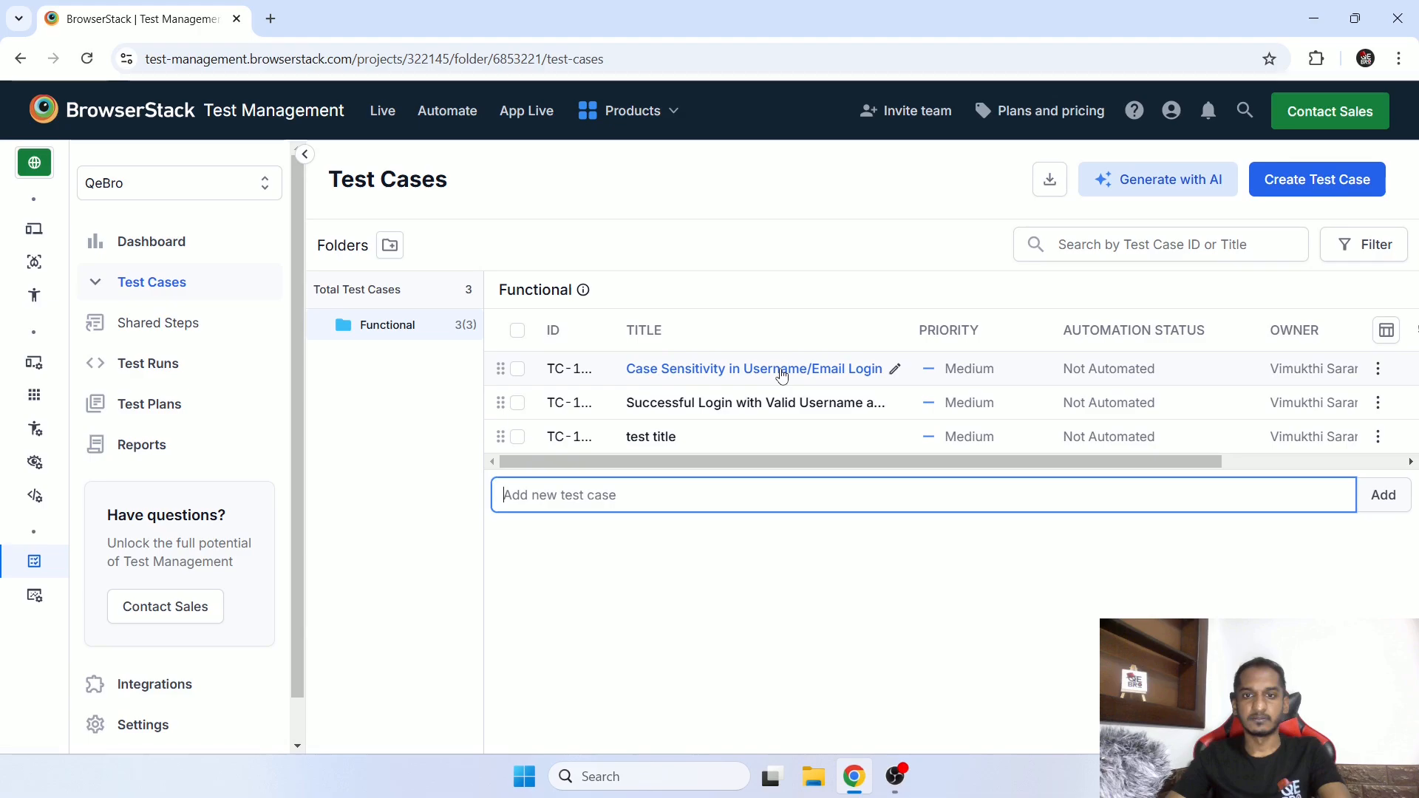
left_click(772, 408)
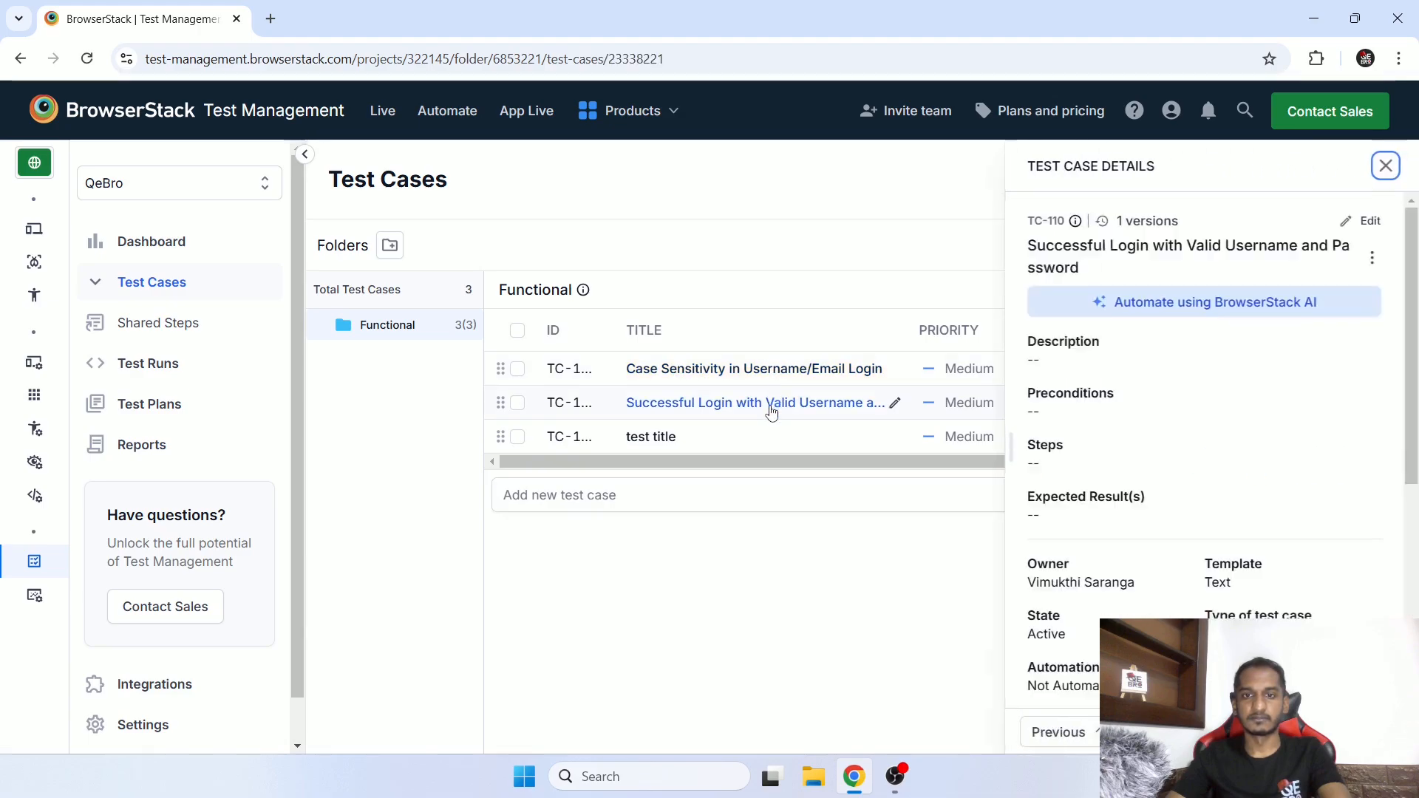
Examine the test case's details, including its automation status and tags
mouse_move(1233, 309)
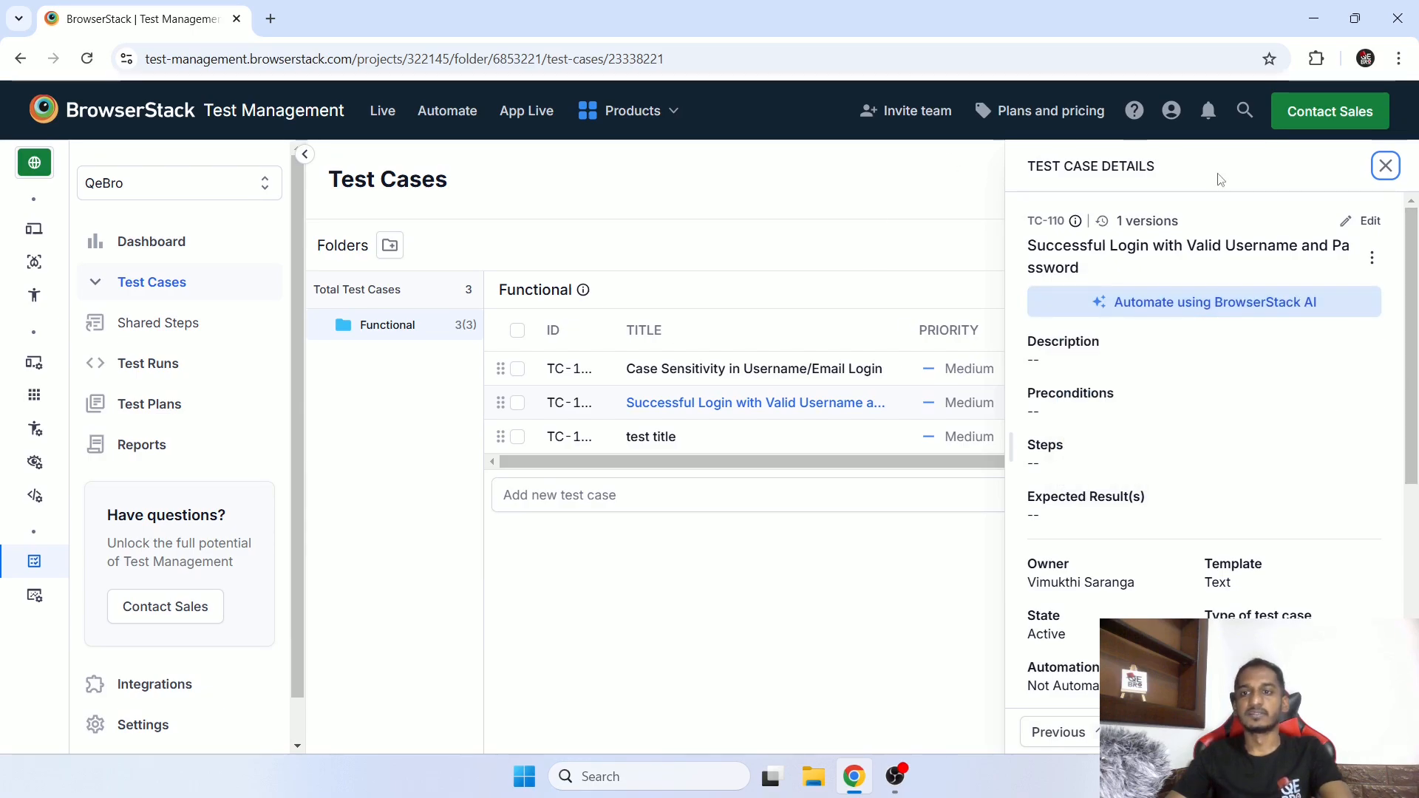
scroll(1299, 580, "down", 5)
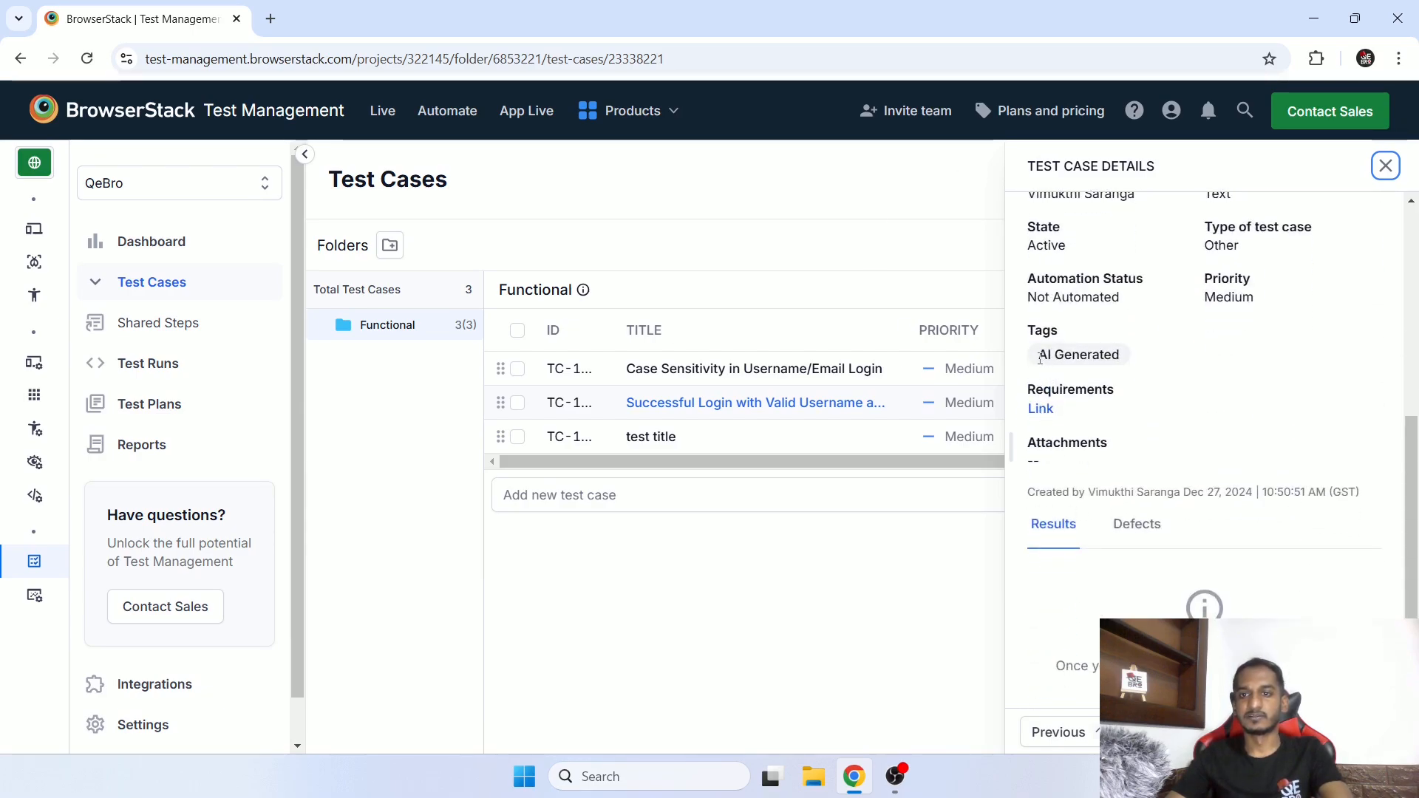
left_click_drag(1040, 356, 1123, 362)
scroll(1262, 439, "up", 5)
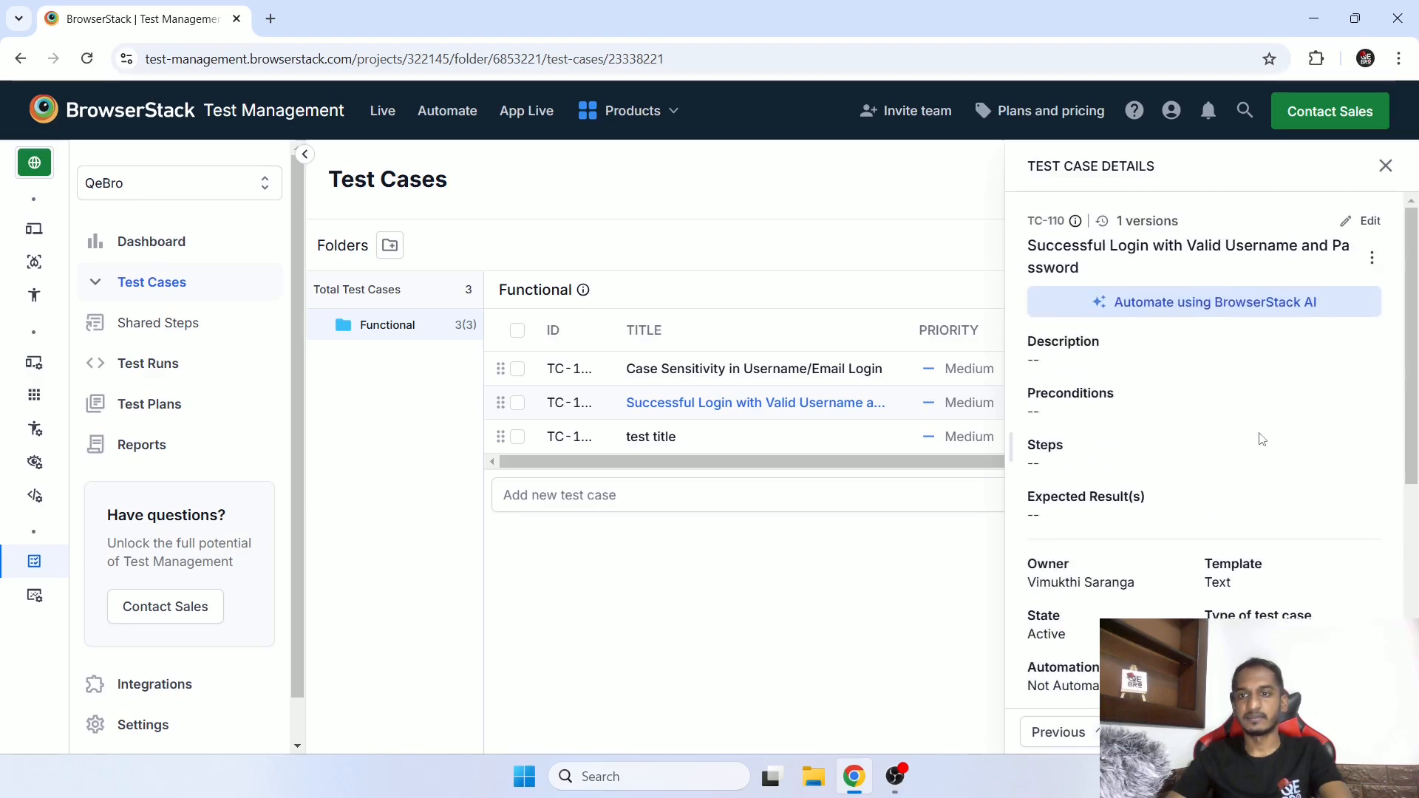
Open the AI automation form for the login test case and examine its URL, credential and generated test step fields, closing it again
left_click(1198, 312)
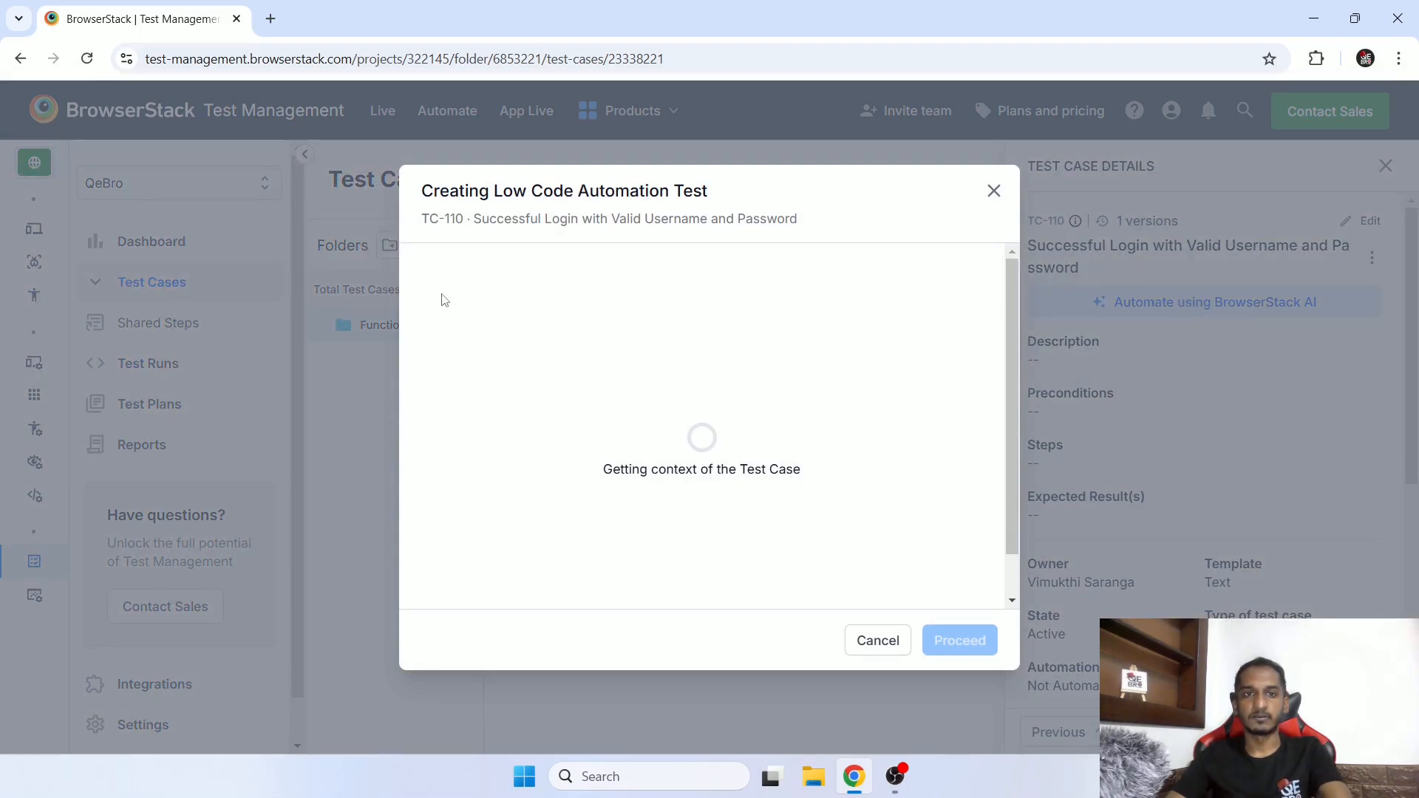
left_click_drag(441, 191, 704, 191)
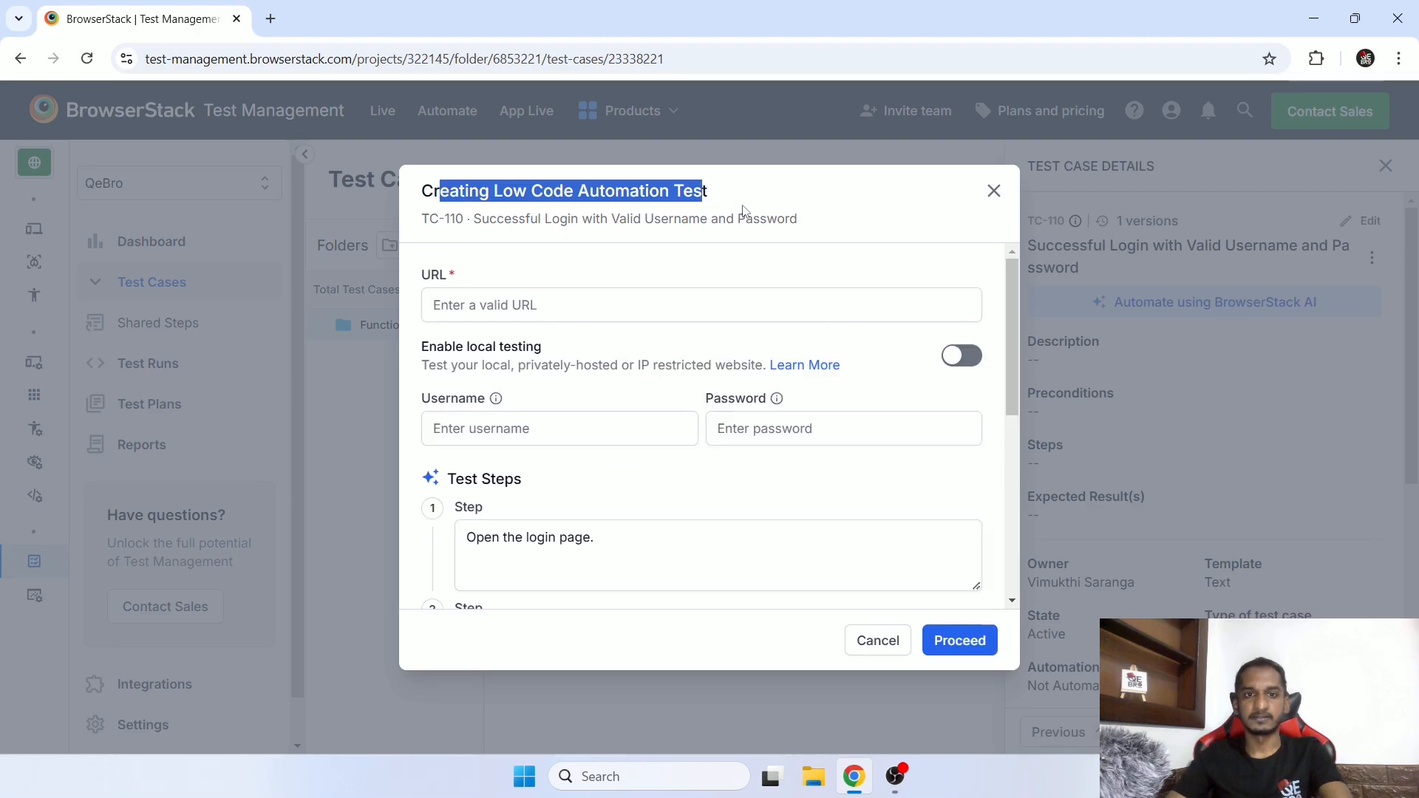
left_click(601, 305)
left_click(621, 418)
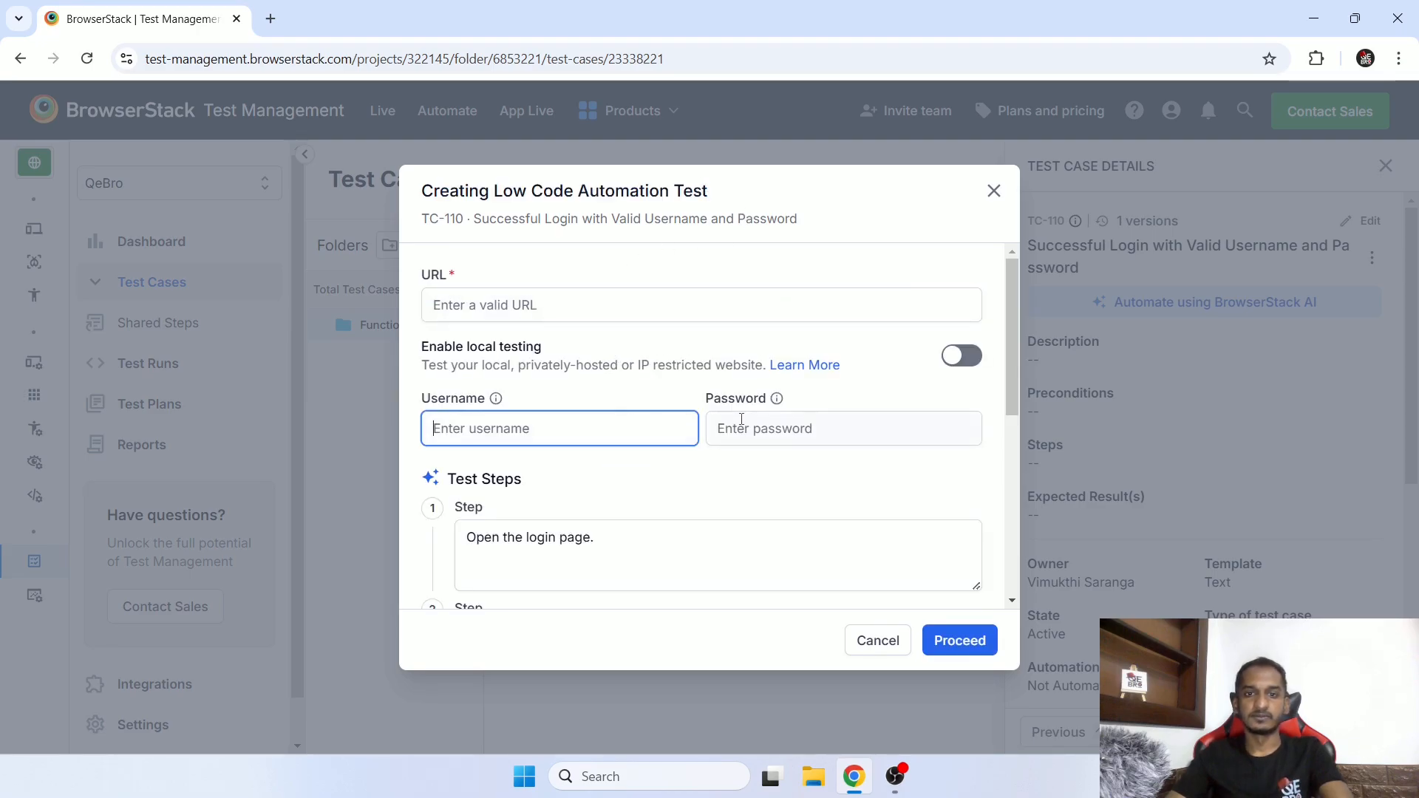
left_click(746, 418)
scroll(598, 386, "down", 3)
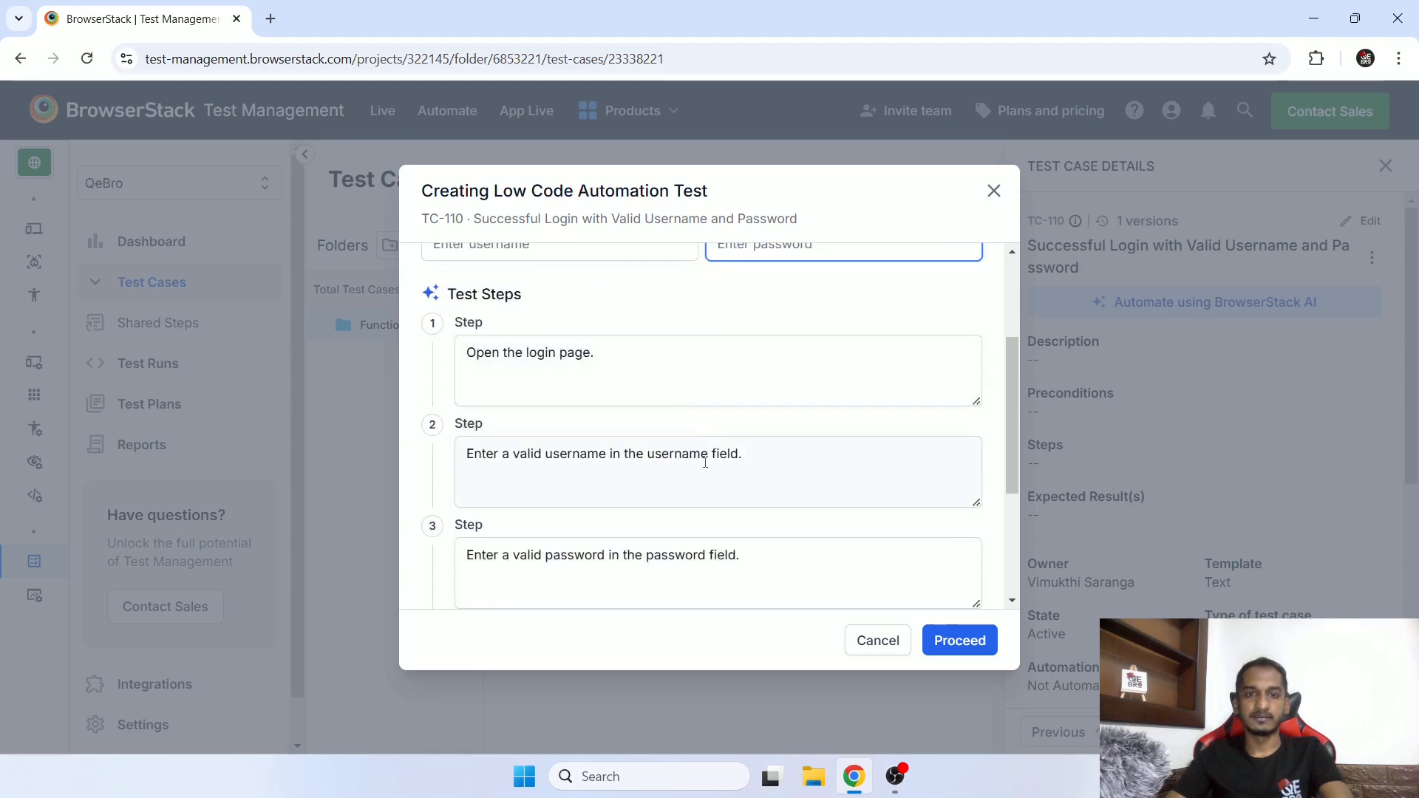
scroll(729, 485, "down", 3)
scroll(731, 485, "up", 5)
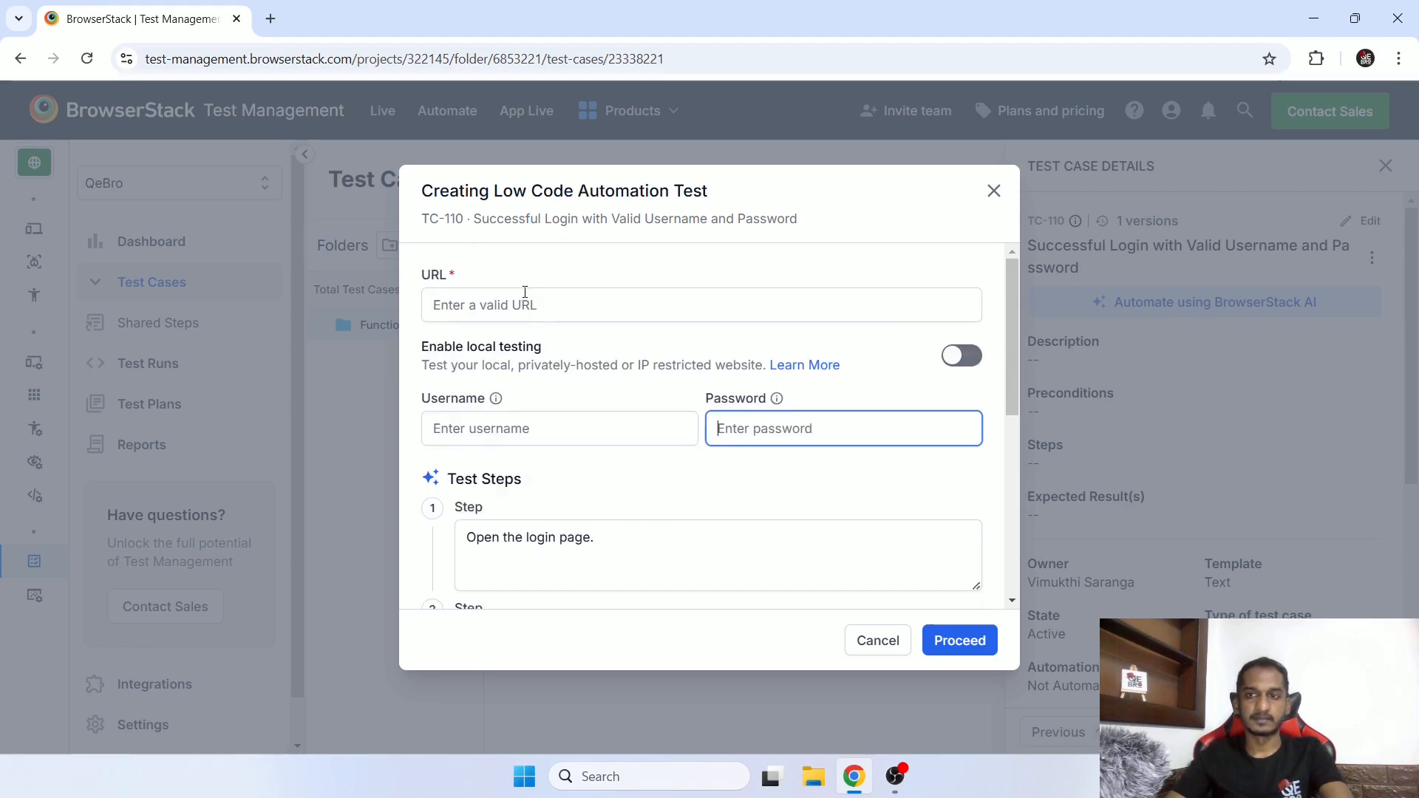
left_click(994, 191)
left_click(270, 18)
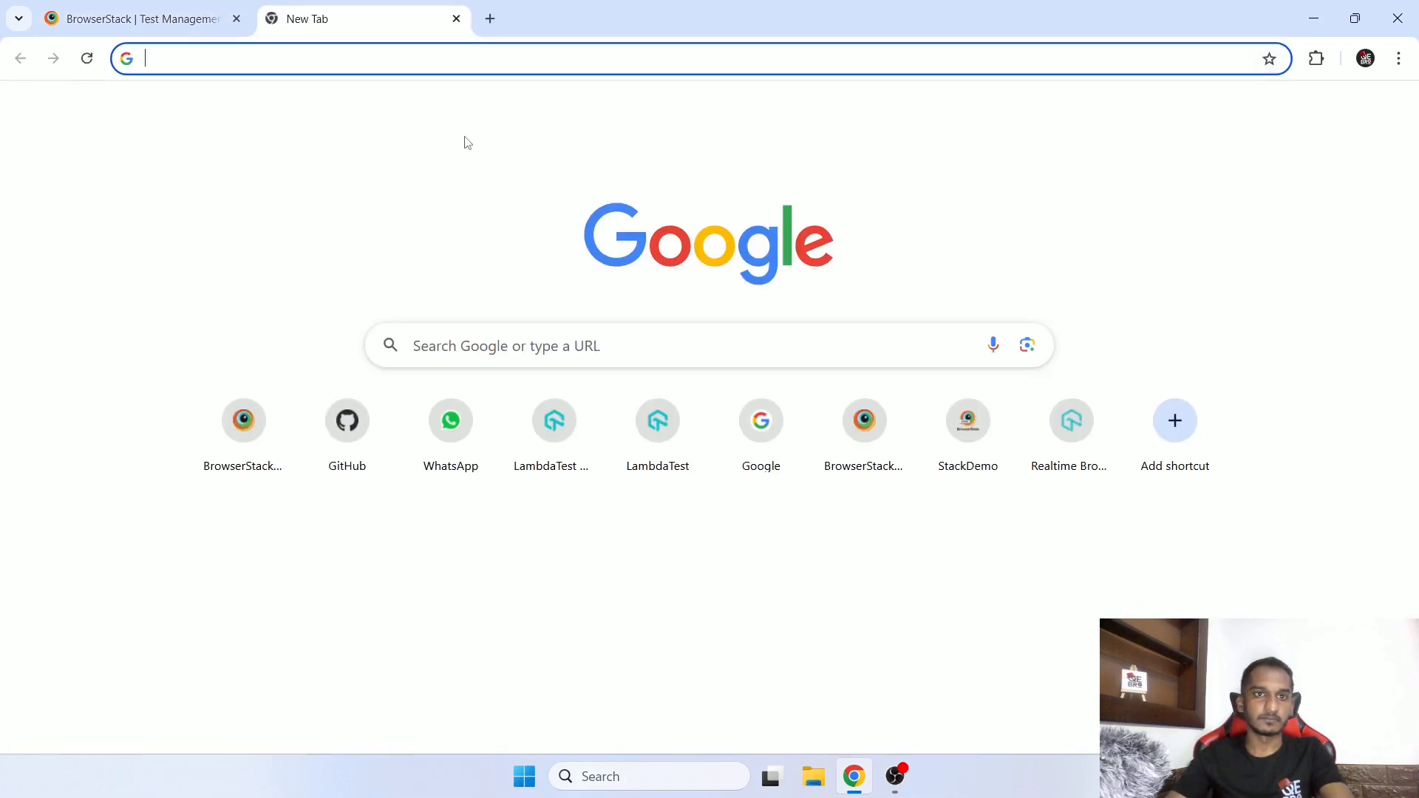
type("bstackdemo.com")
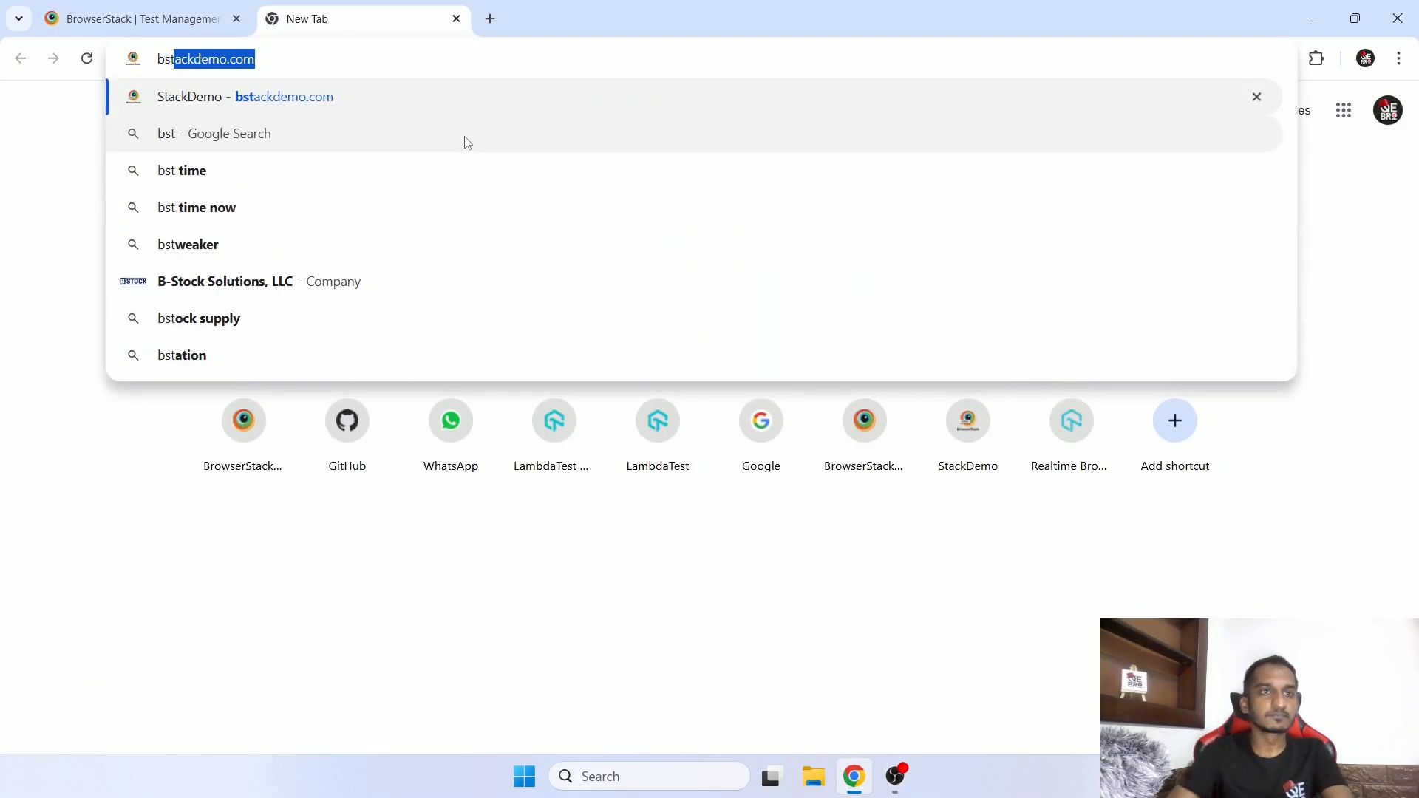
left_click(456, 18)
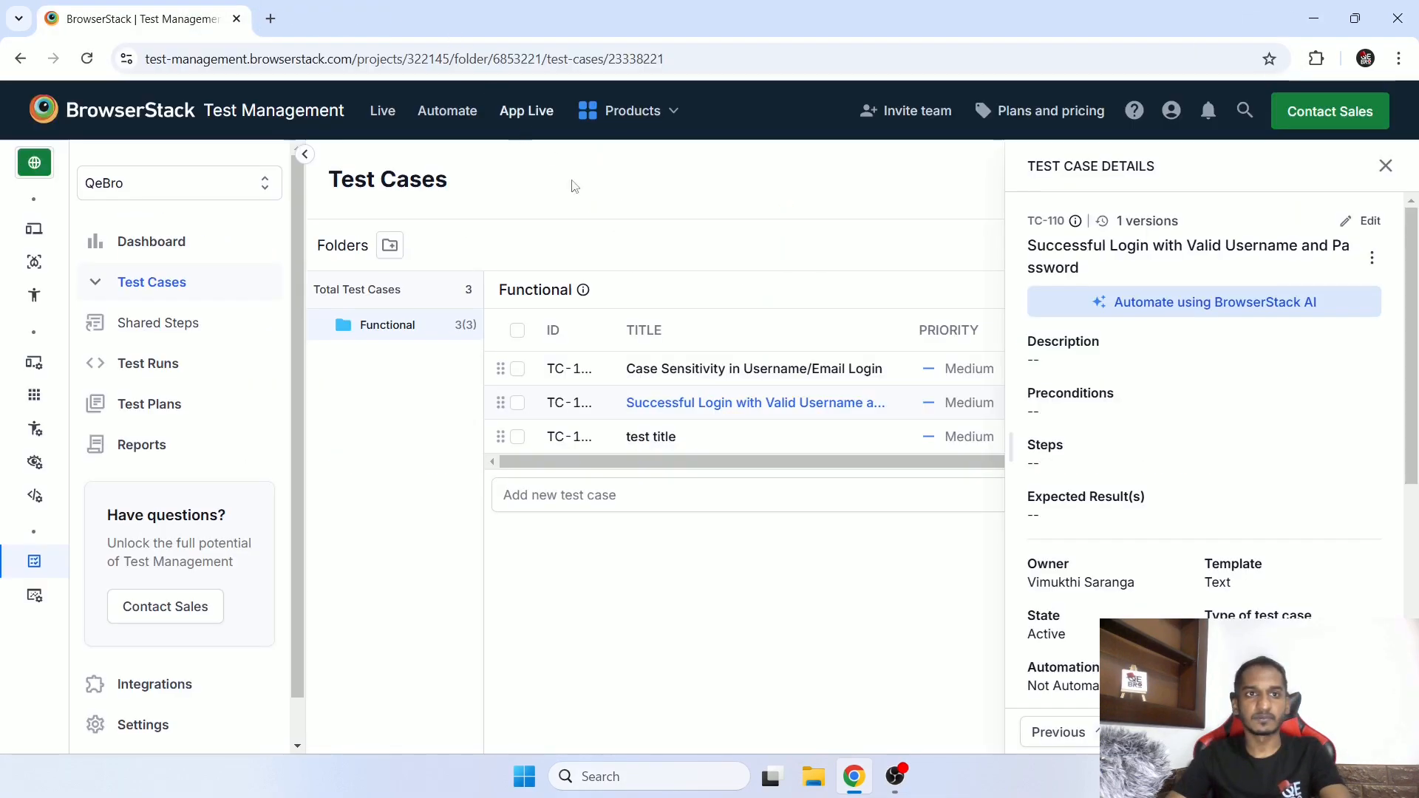
left_click(1177, 300)
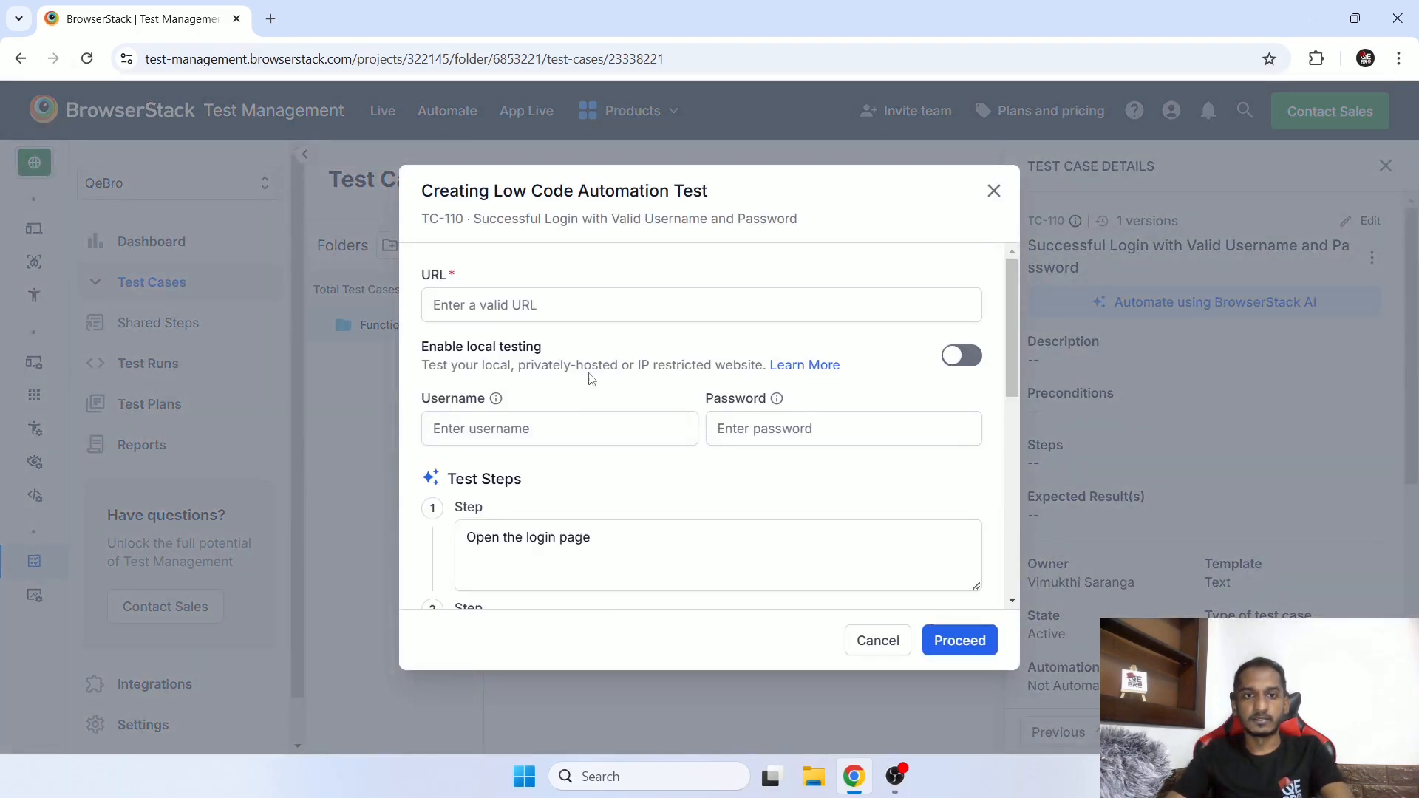
left_click(605, 312)
type("https://bstackdemo.com/")
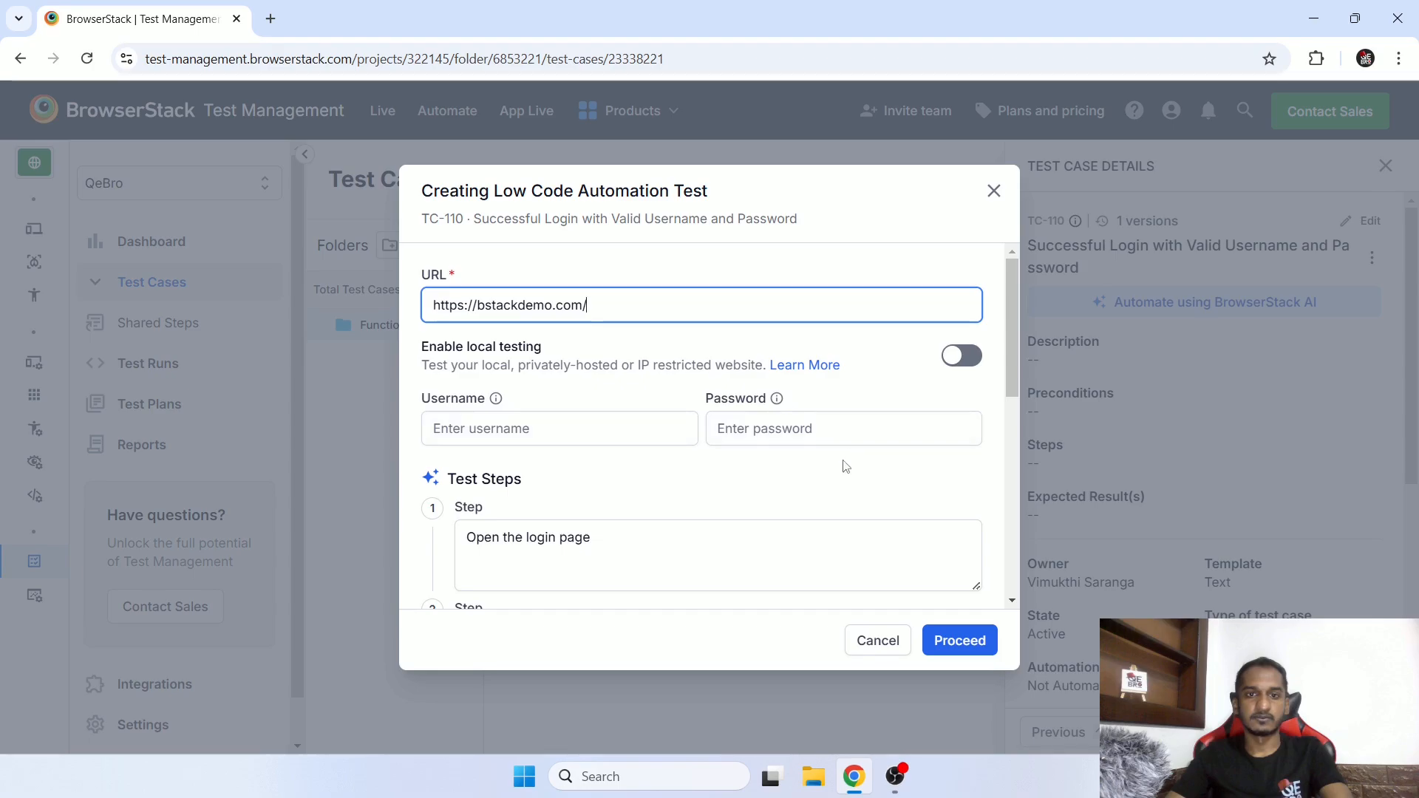
scroll(790, 500, "down", 3)
scroll(585, 342, "down", 4)
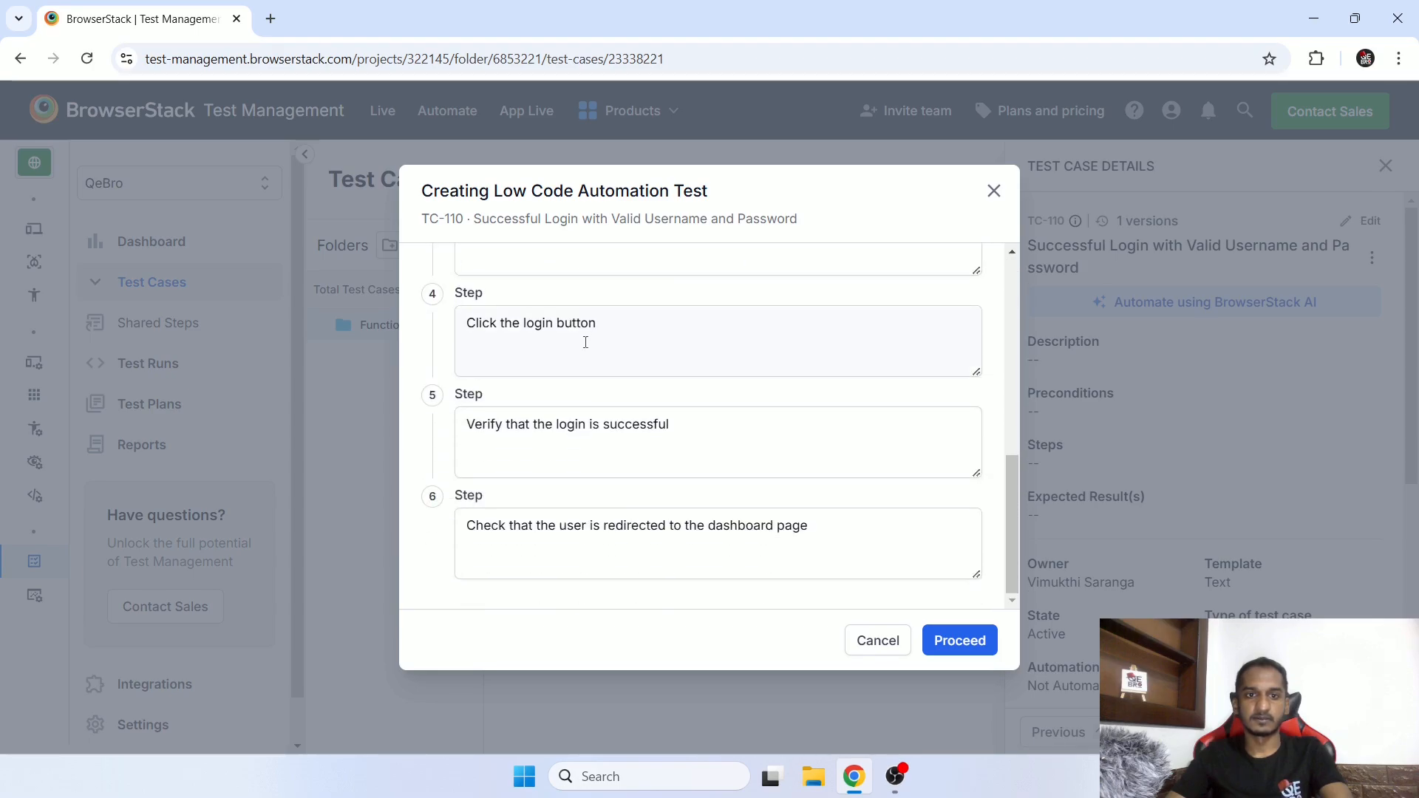
left_click(956, 649)
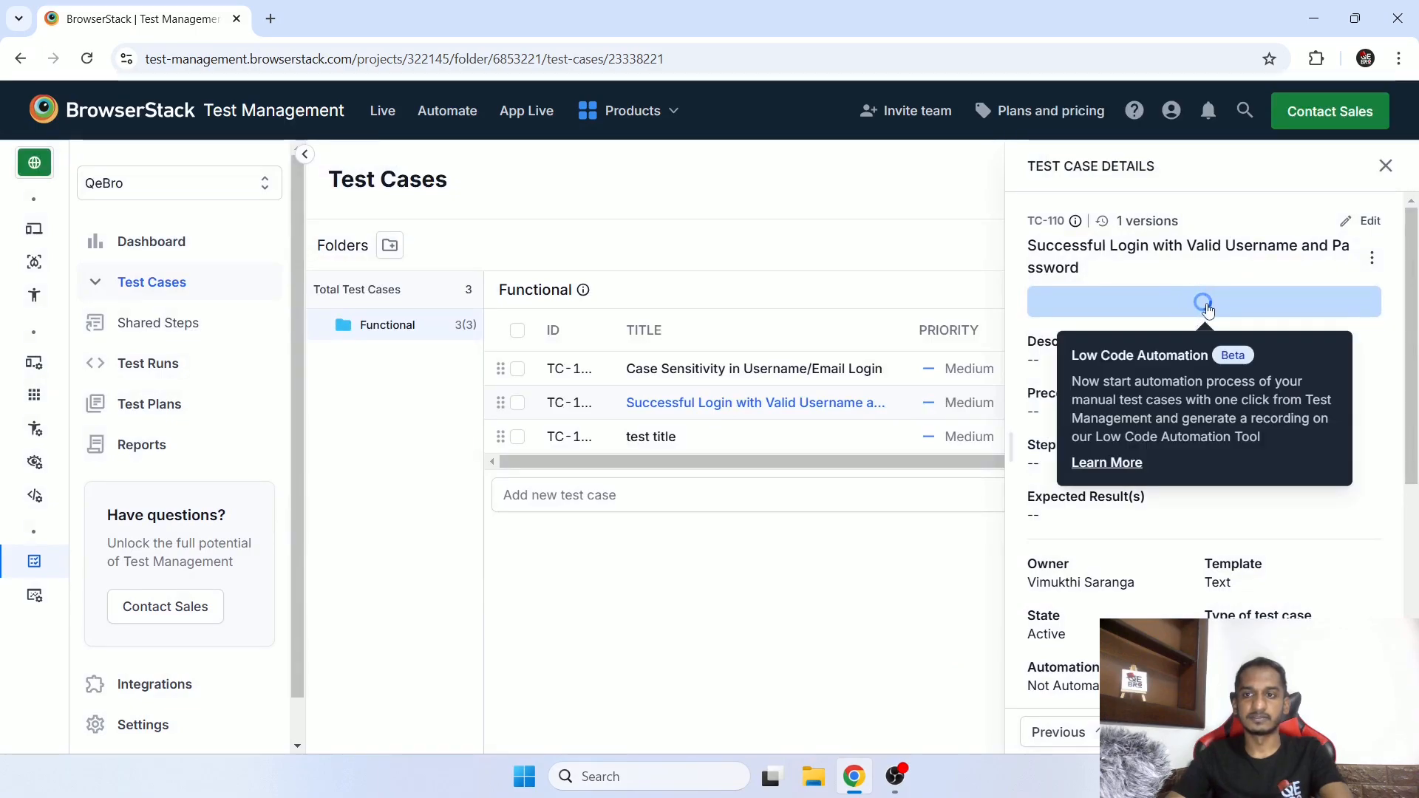
Wait for the AI automation of the test case to complete and open the generated test in Low Code Automation
scroll(1337, 420, "down", 1)
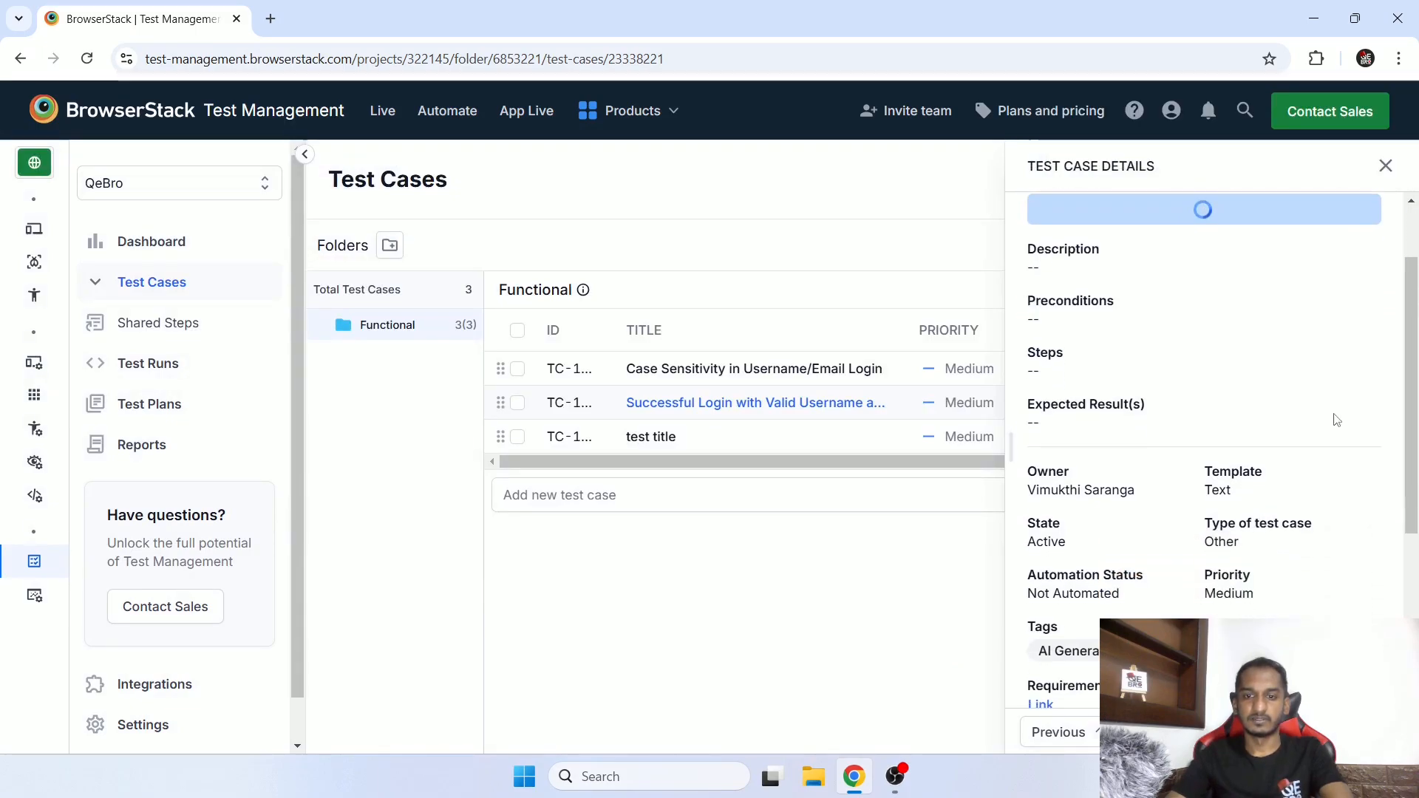
scroll(1337, 420, "down", 3)
scroll(1331, 419, "up", 5)
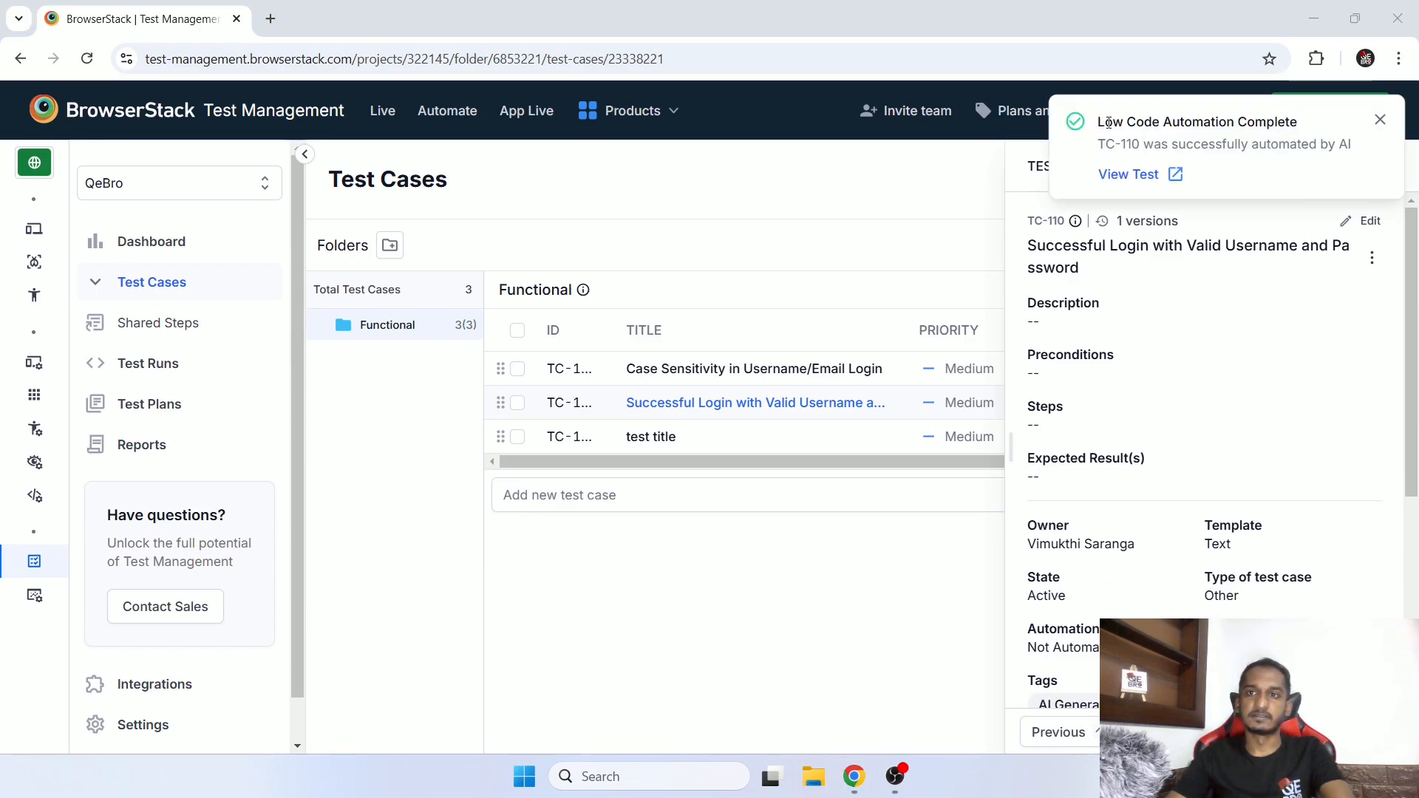
left_click_drag(1123, 122, 1339, 145)
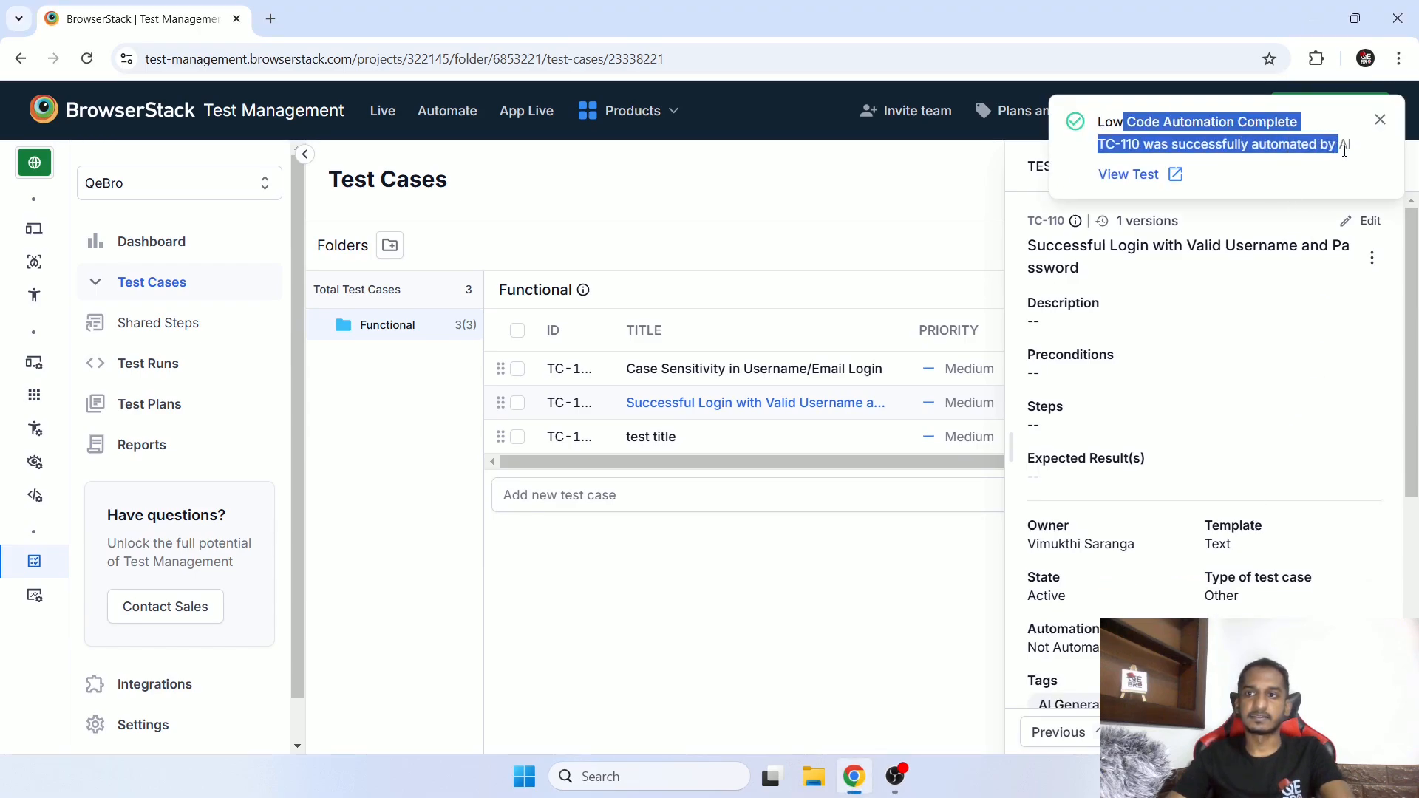
left_click(1136, 177)
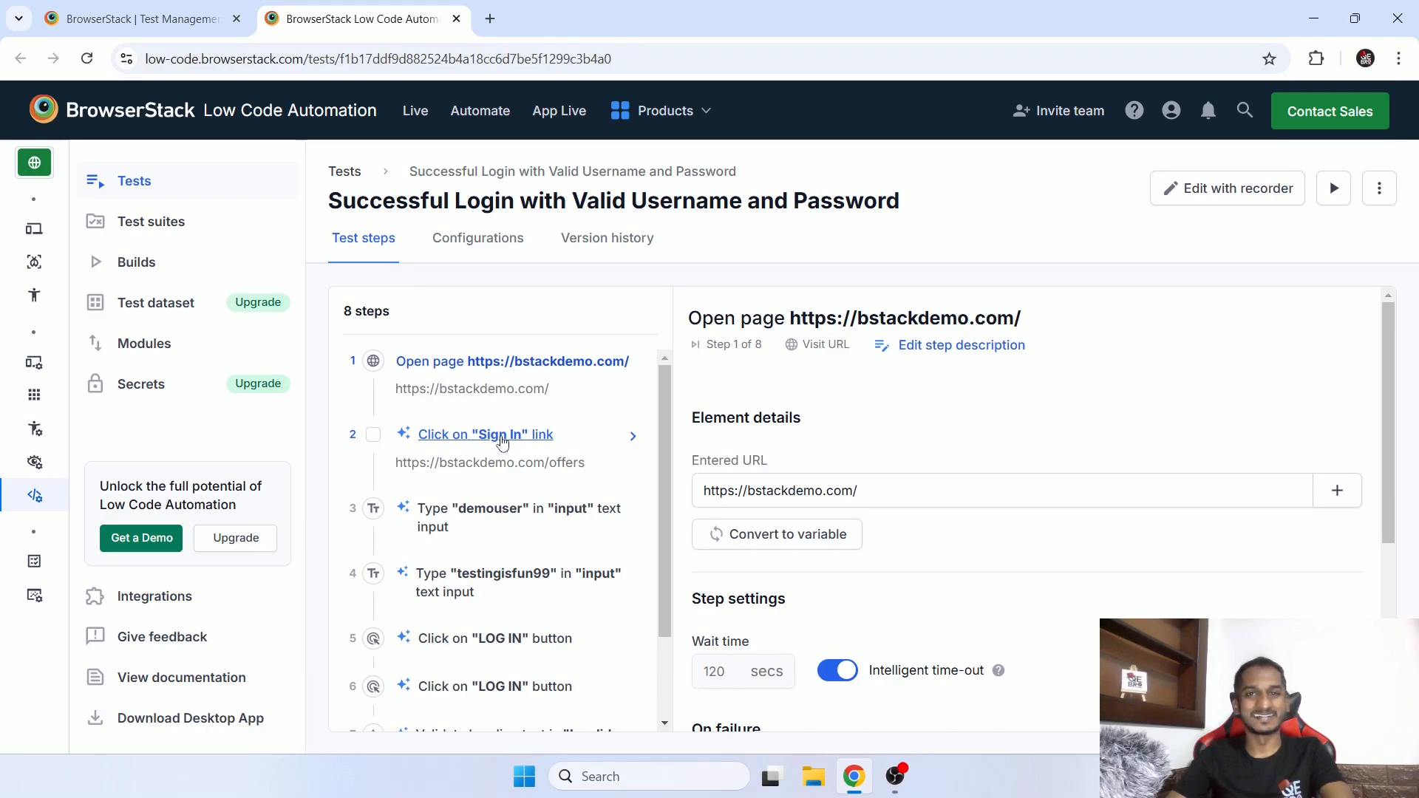
Look through the generated test's steps and step settings, and replay it in the BrowserStack Low Code Automation desktop app
scroll(501, 442, "down", 1)
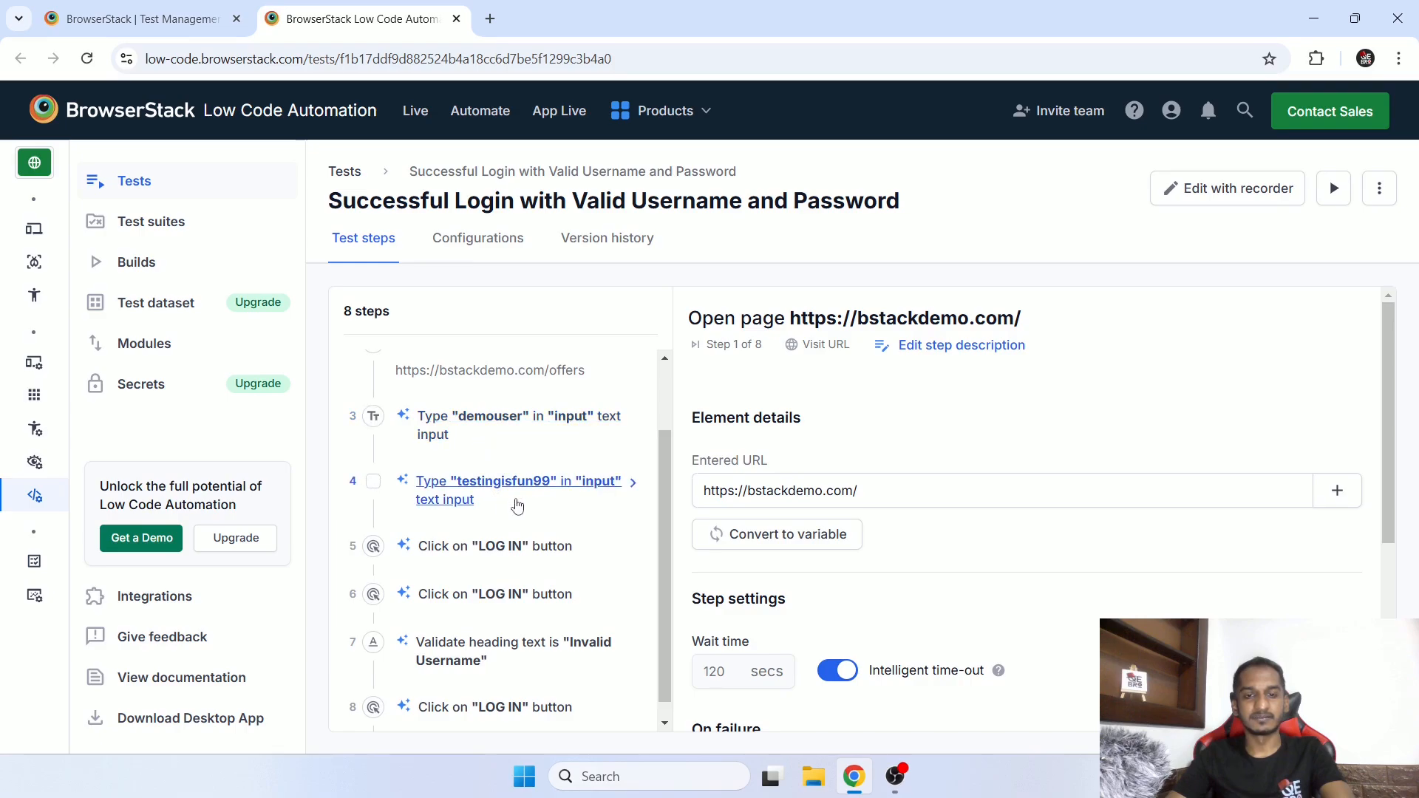
scroll(501, 522, "down", 1)
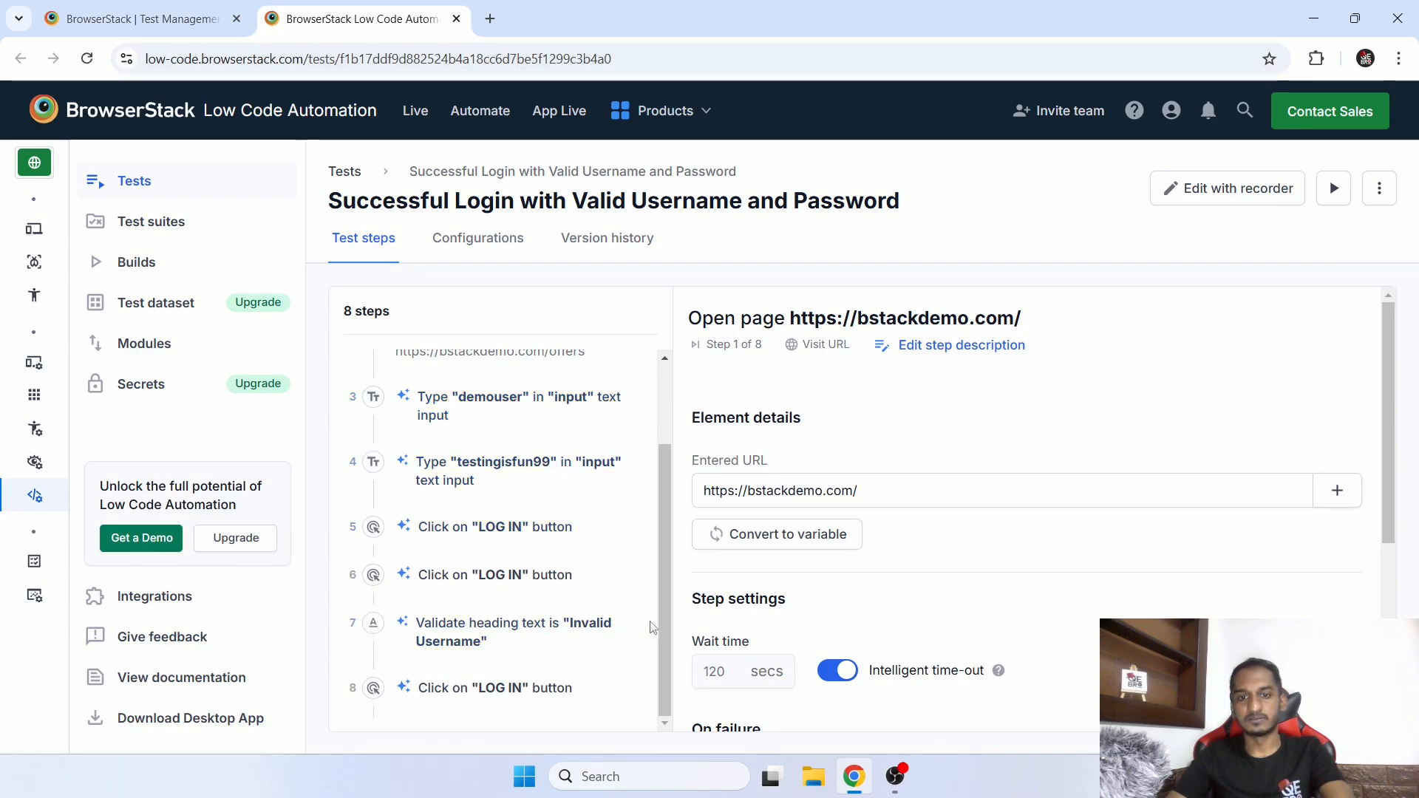
scroll(595, 510, "up", 2)
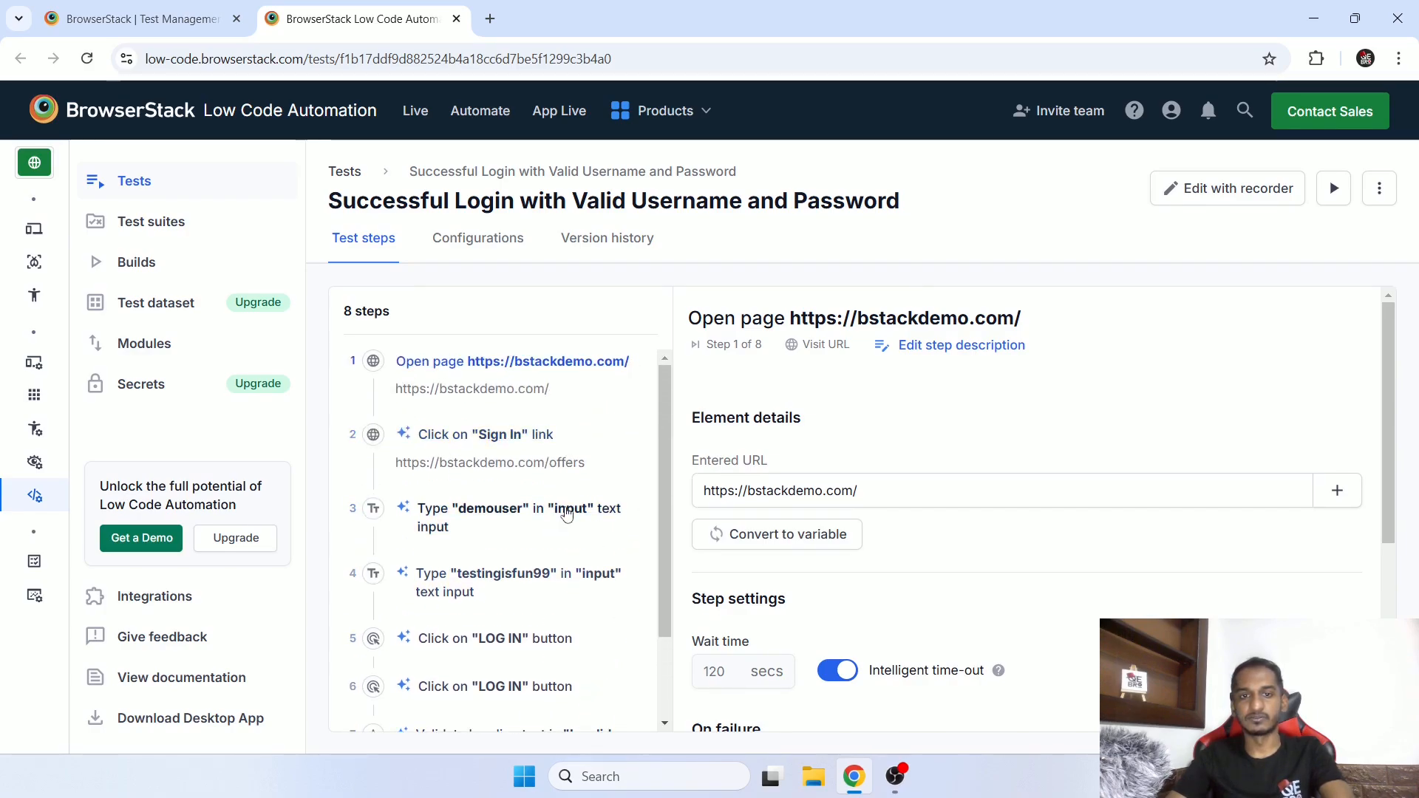
scroll(1250, 514, "down", 3)
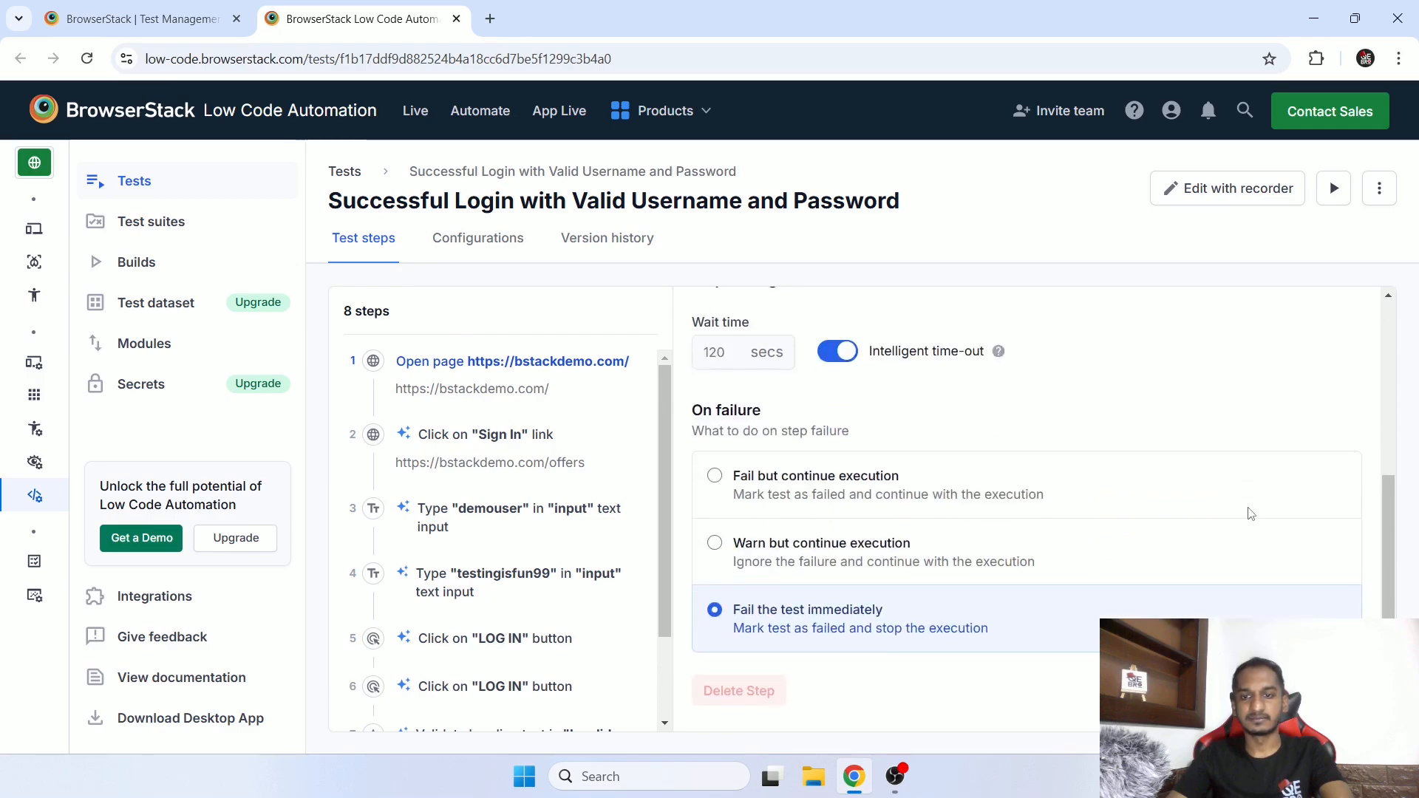
scroll(1248, 516, "up", 3)
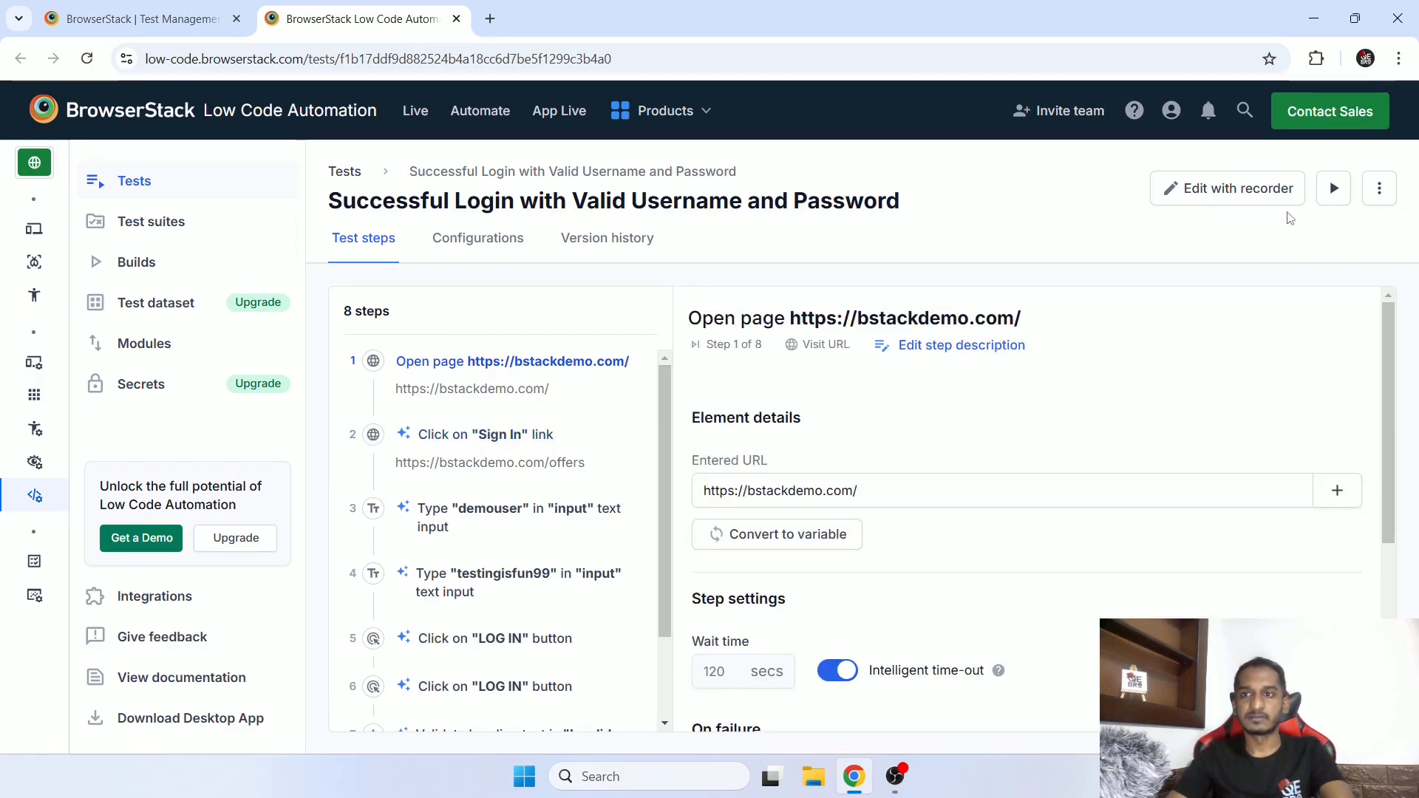
left_click(1334, 190)
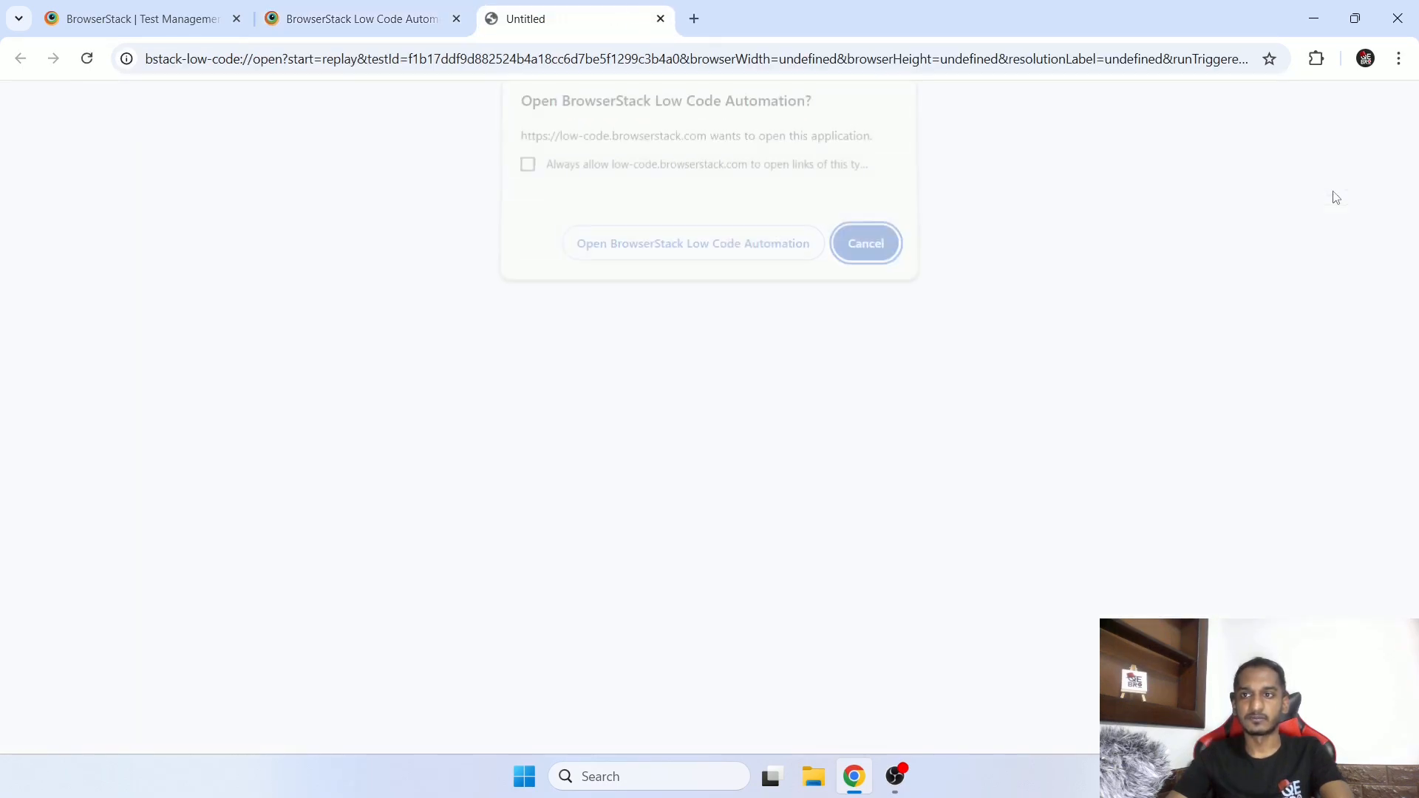
left_click(644, 254)
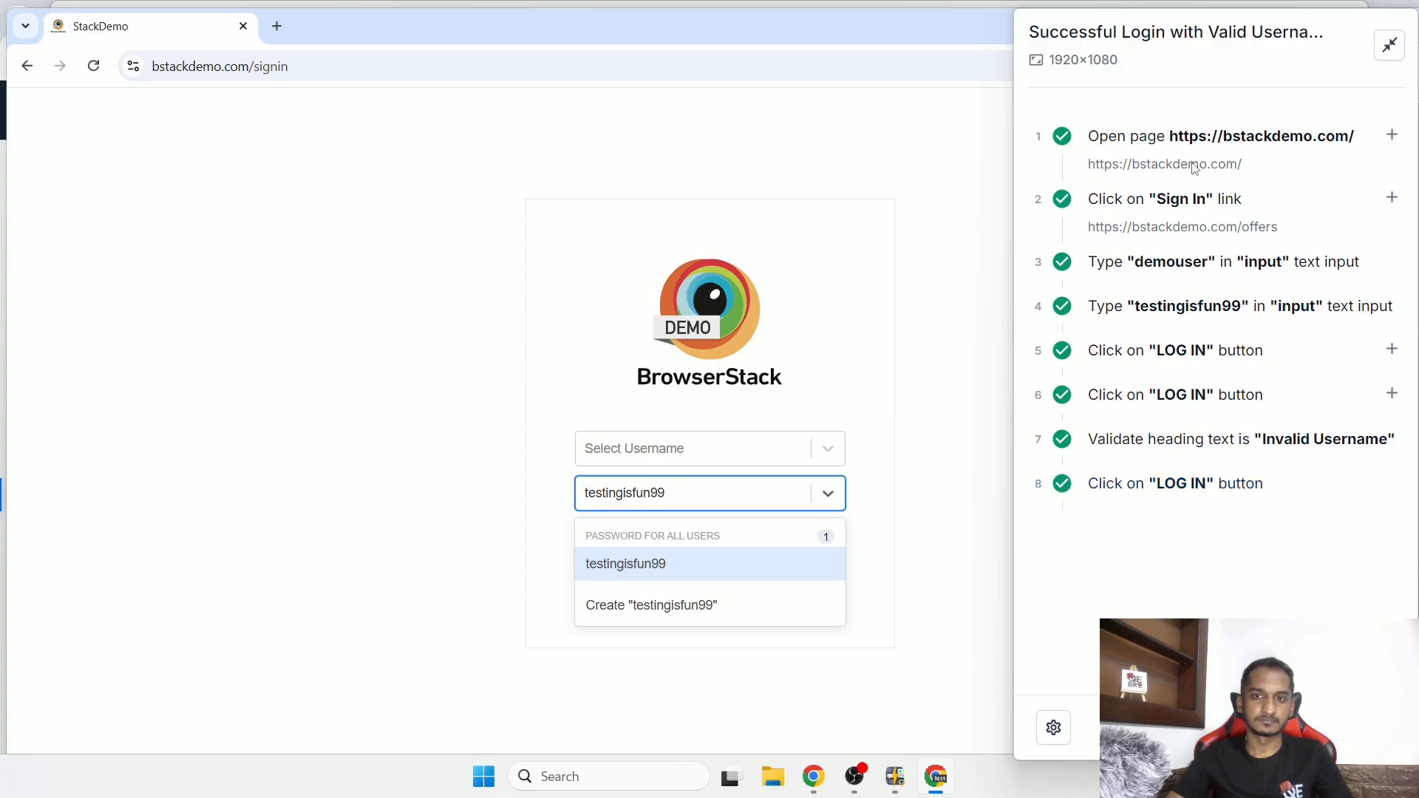
Examine the replay's outcome, highlighting the error message under the LOG IN button on the demo sign-in page
left_click(936, 436)
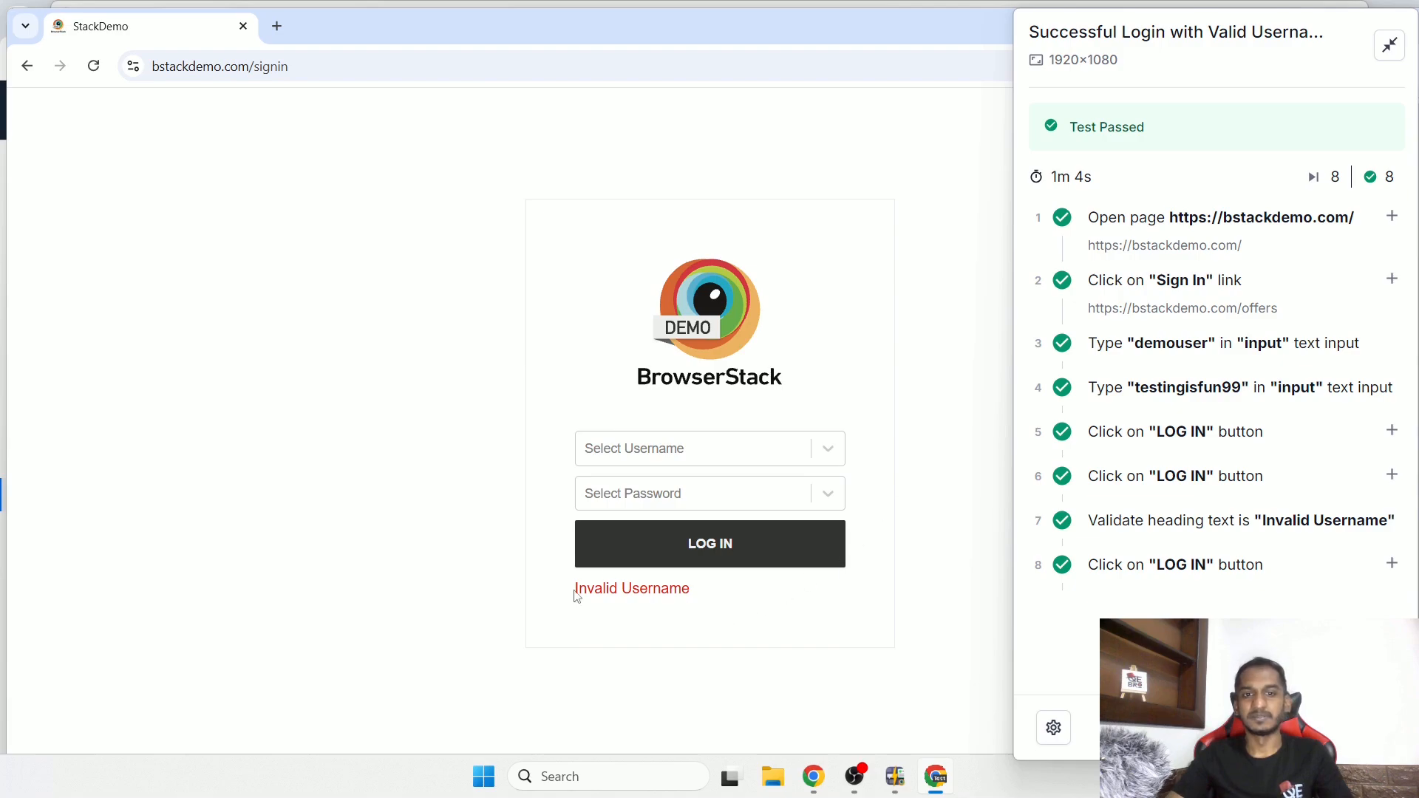
left_click_drag(706, 600, 554, 601)
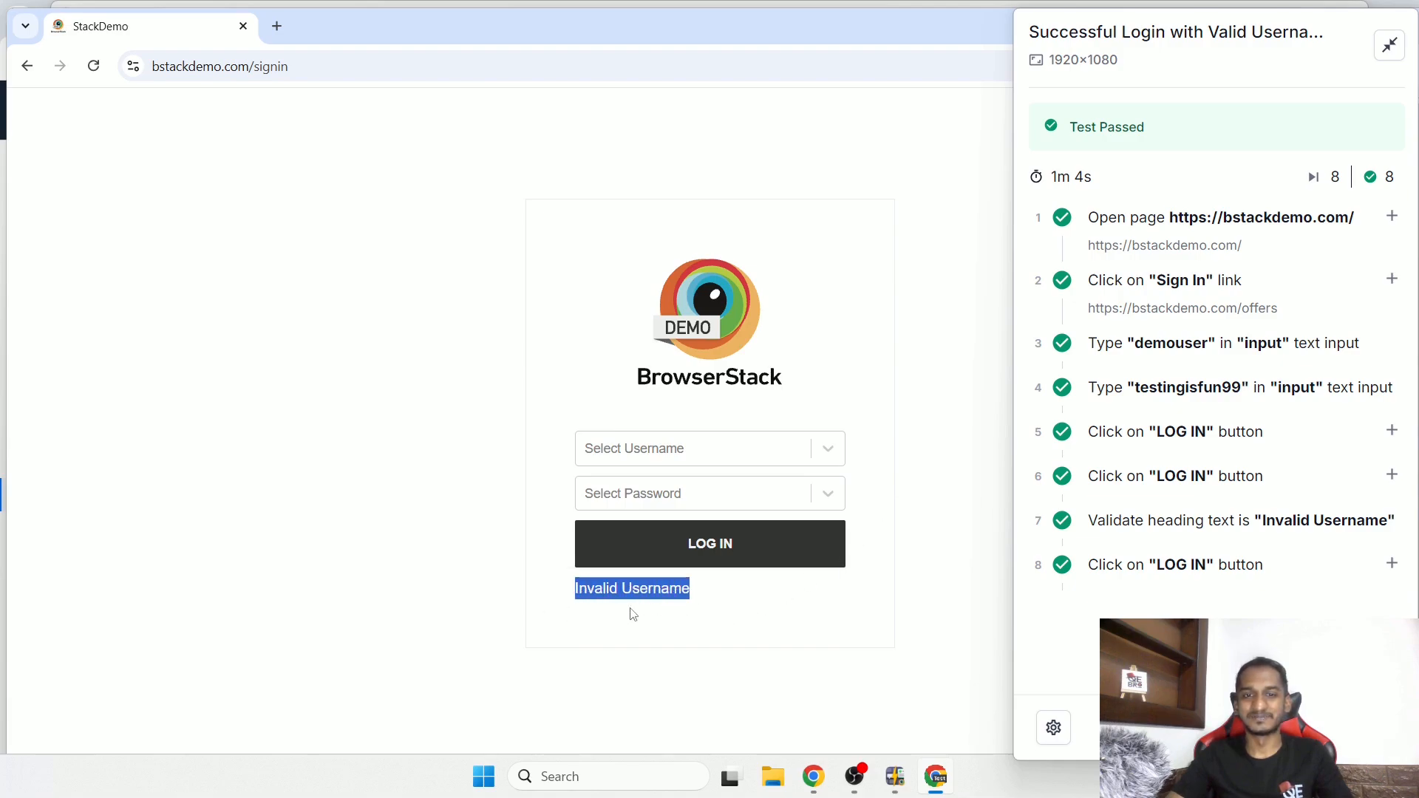
left_click(754, 507)
left_click(679, 616)
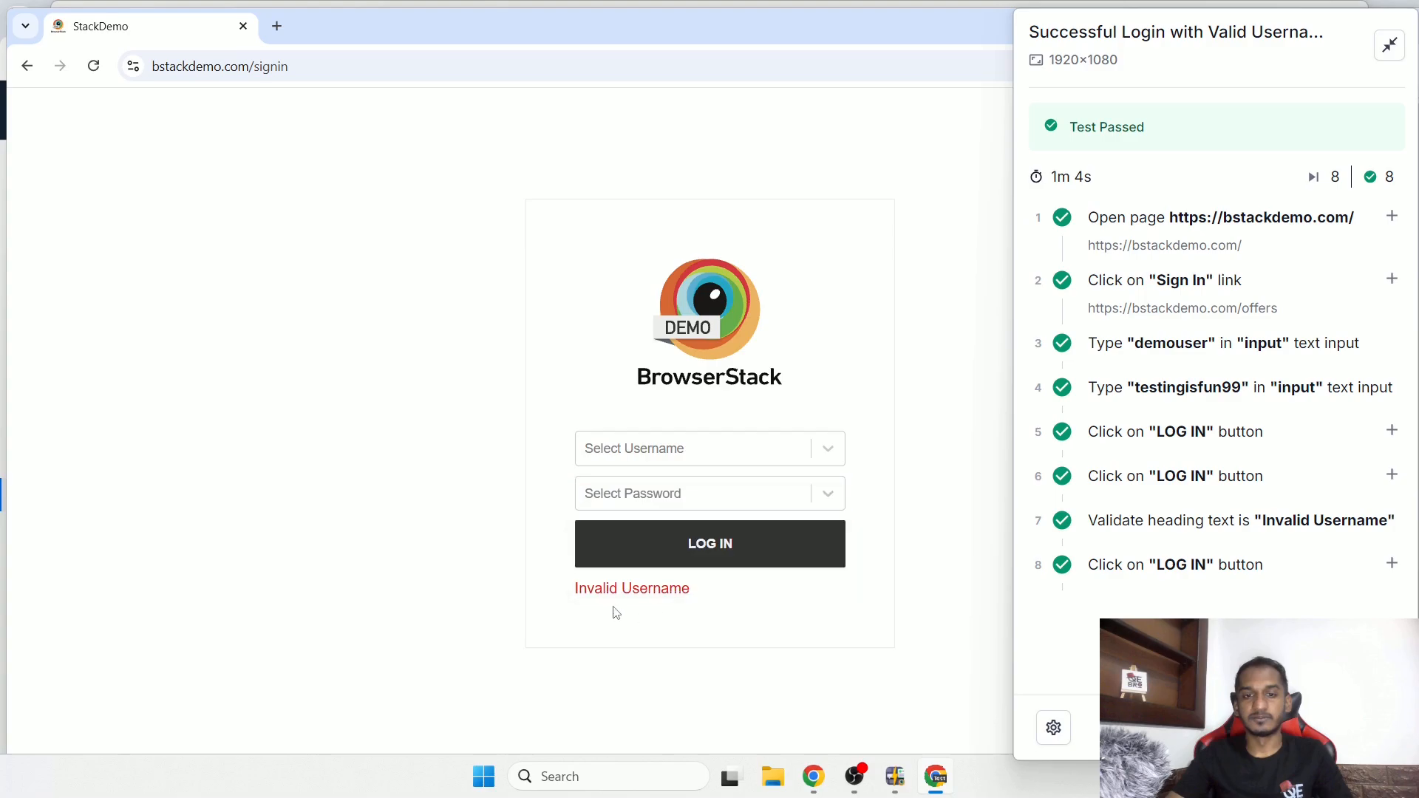
left_click_drag(574, 589, 706, 598)
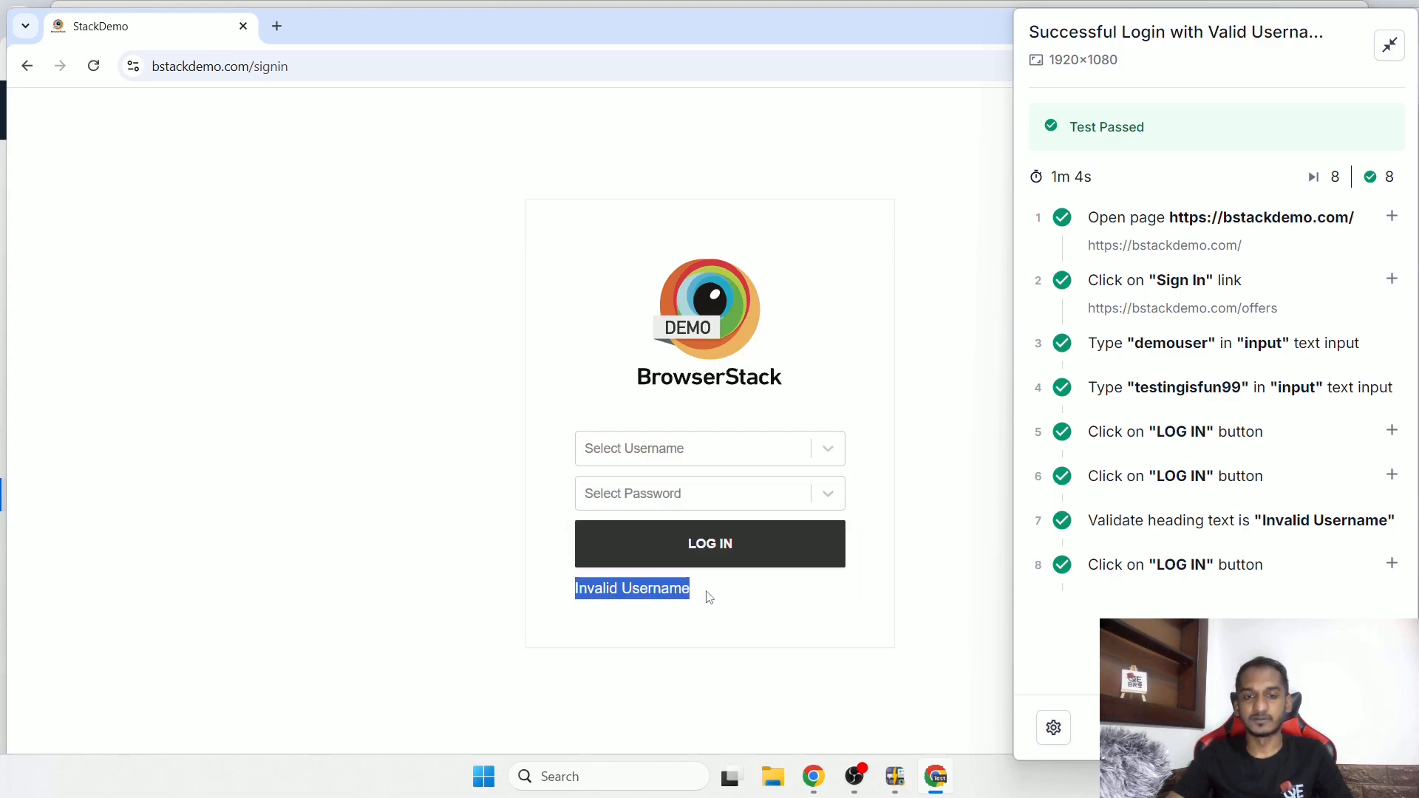
left_click(805, 621)
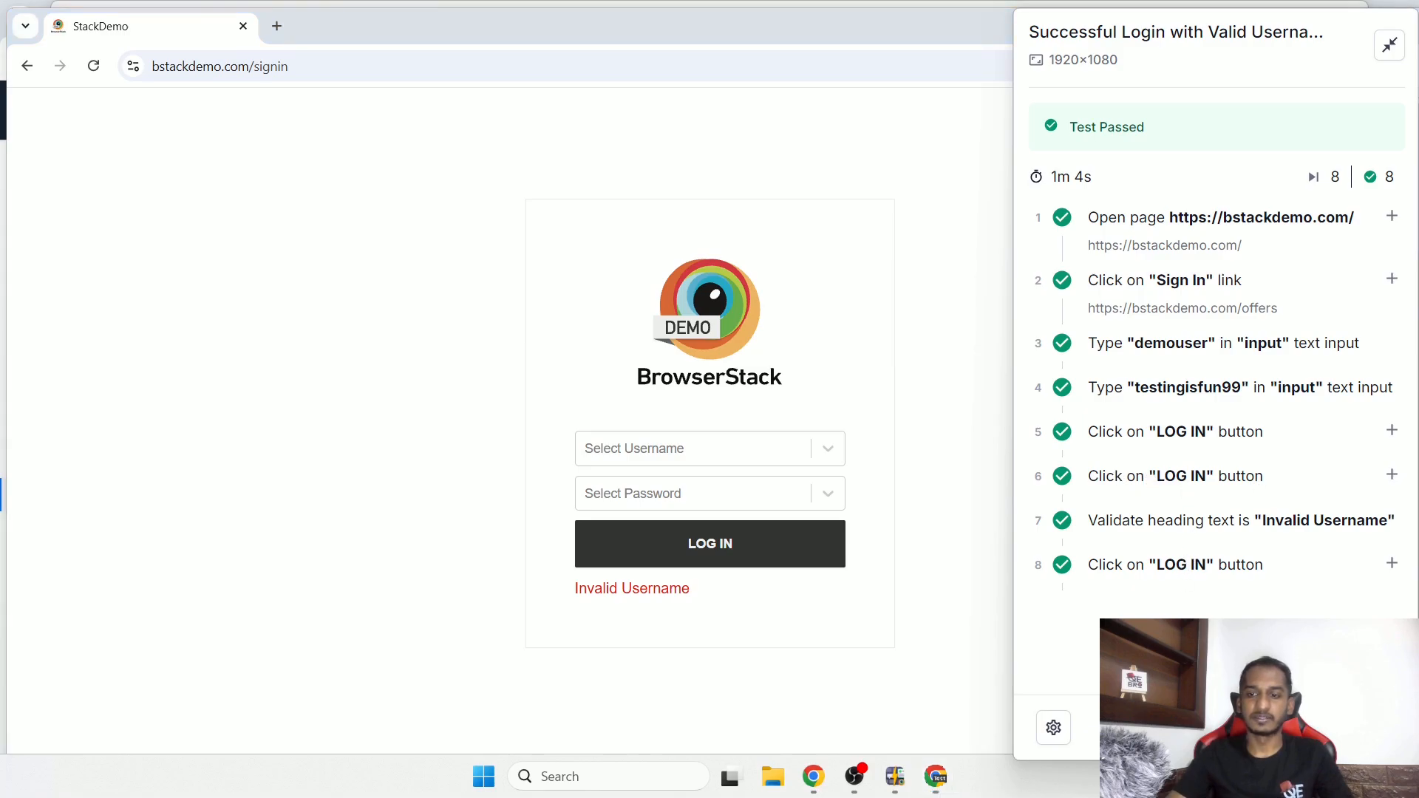
Edit the generated test's steps and delete steps 6 and 8, the repeated "LOG IN" button clicks
left_click(1272, 728)
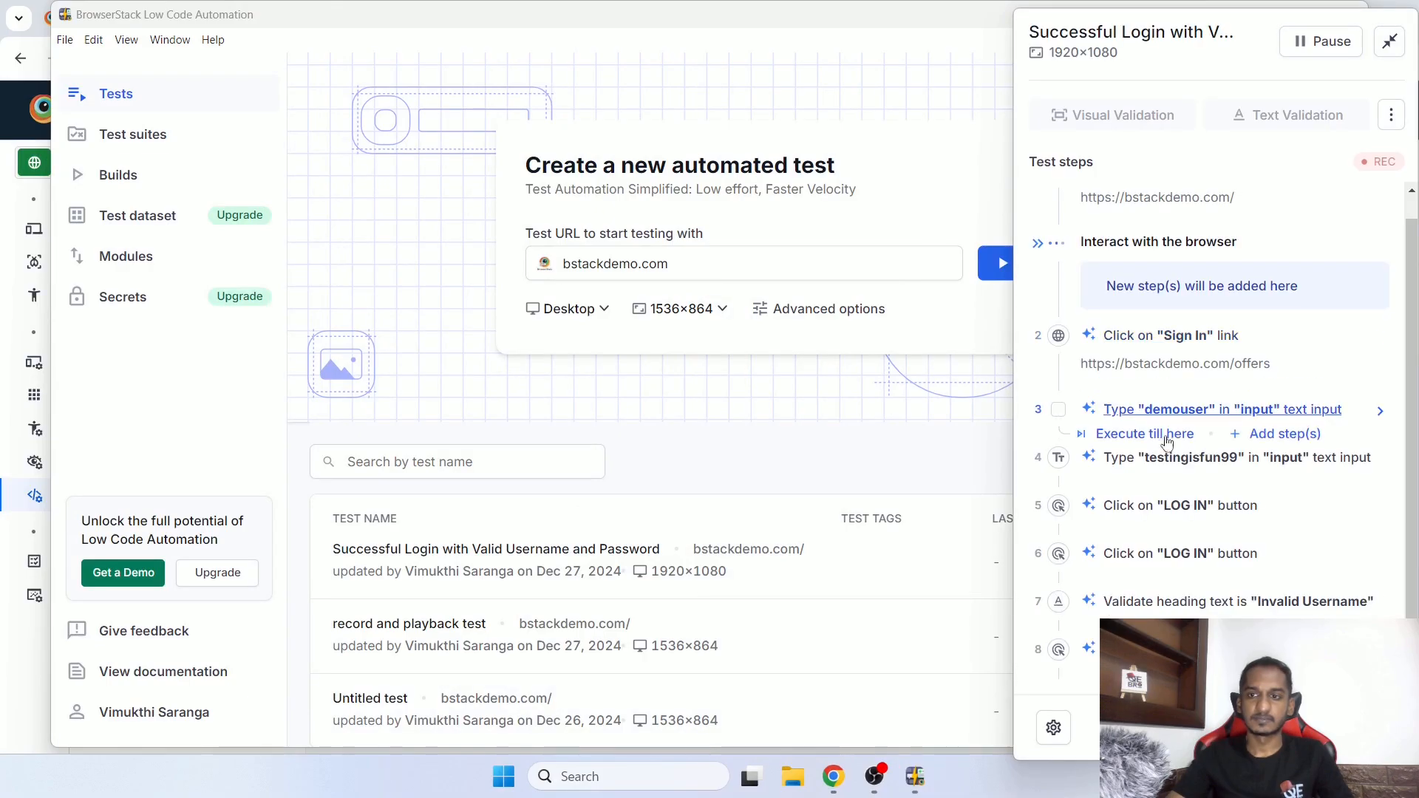
left_click(1241, 525)
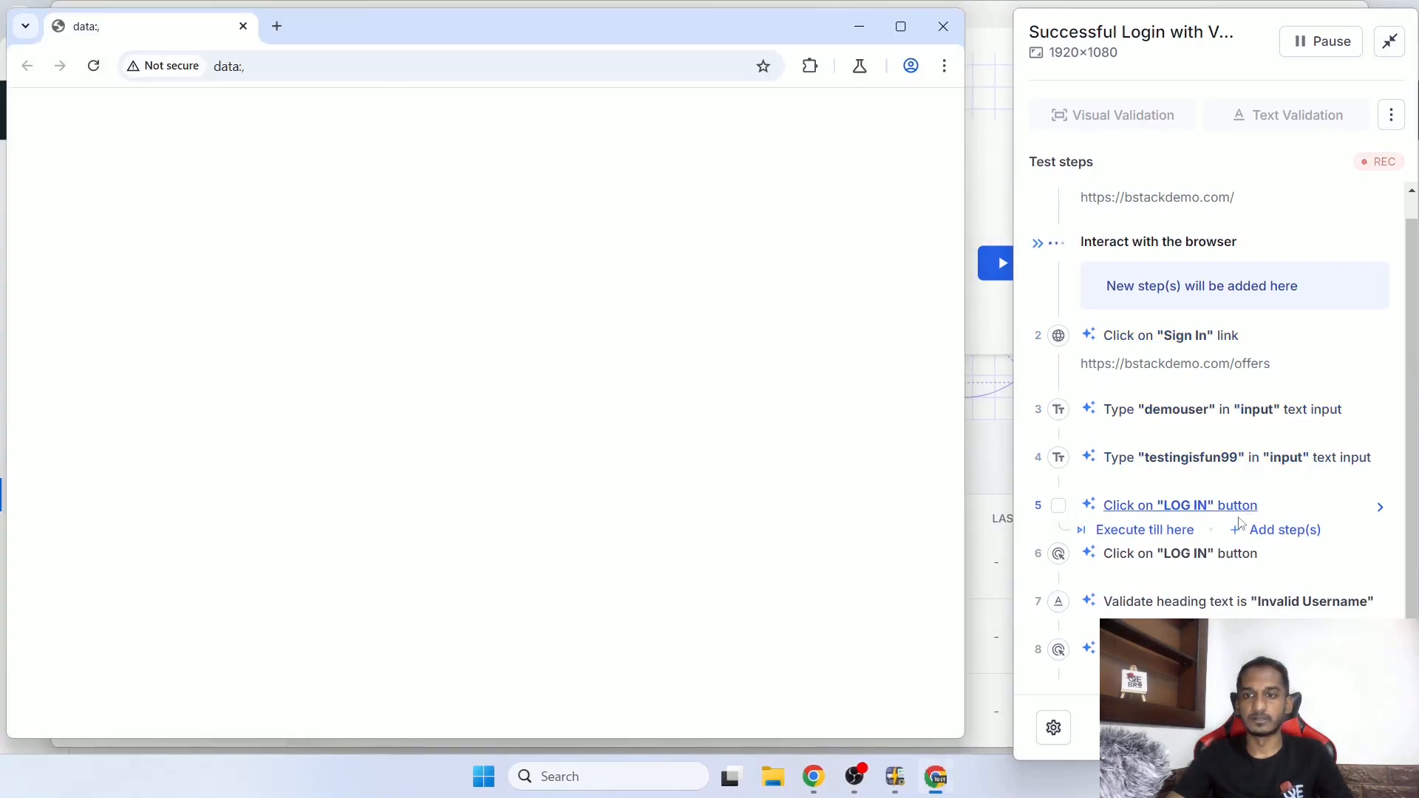
left_click(1059, 554)
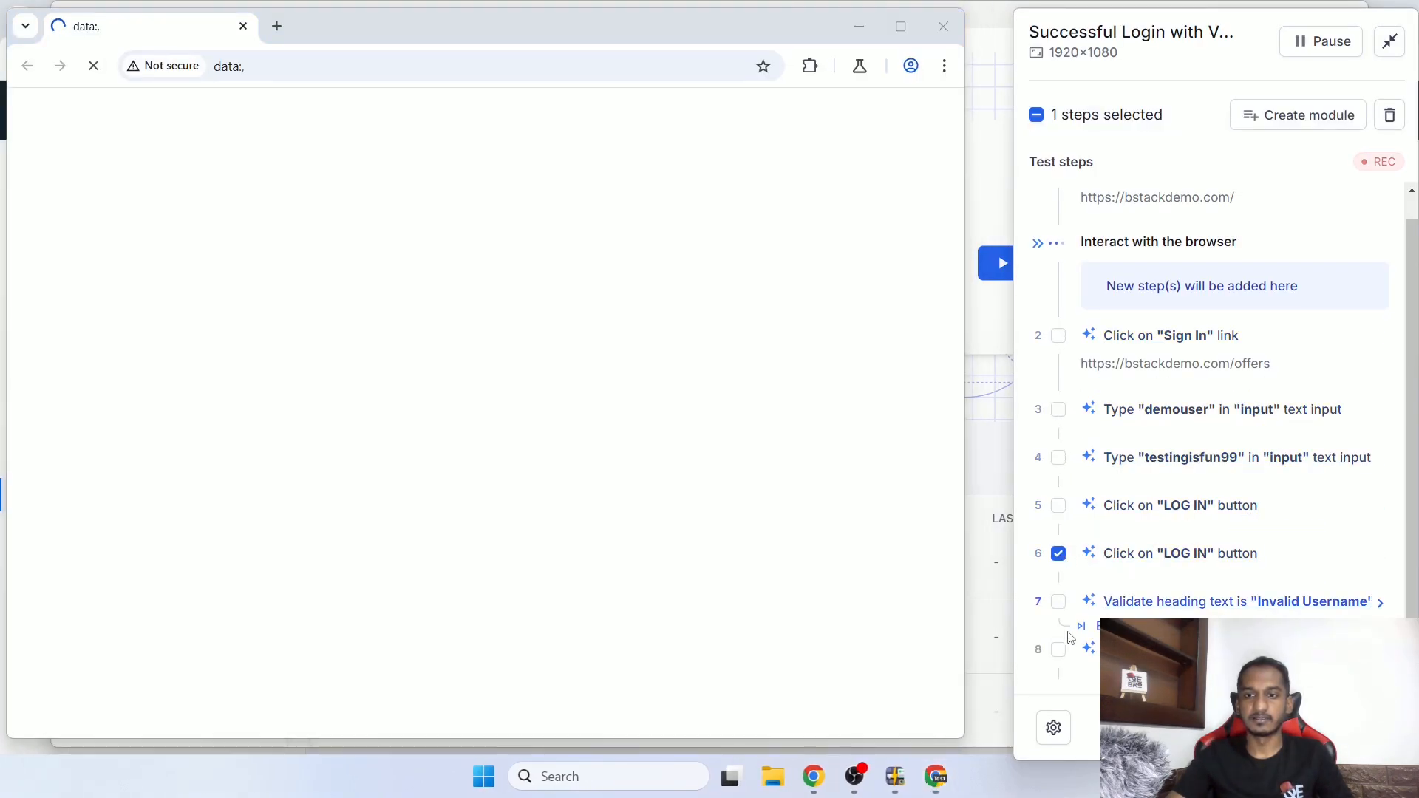
left_click(1059, 649)
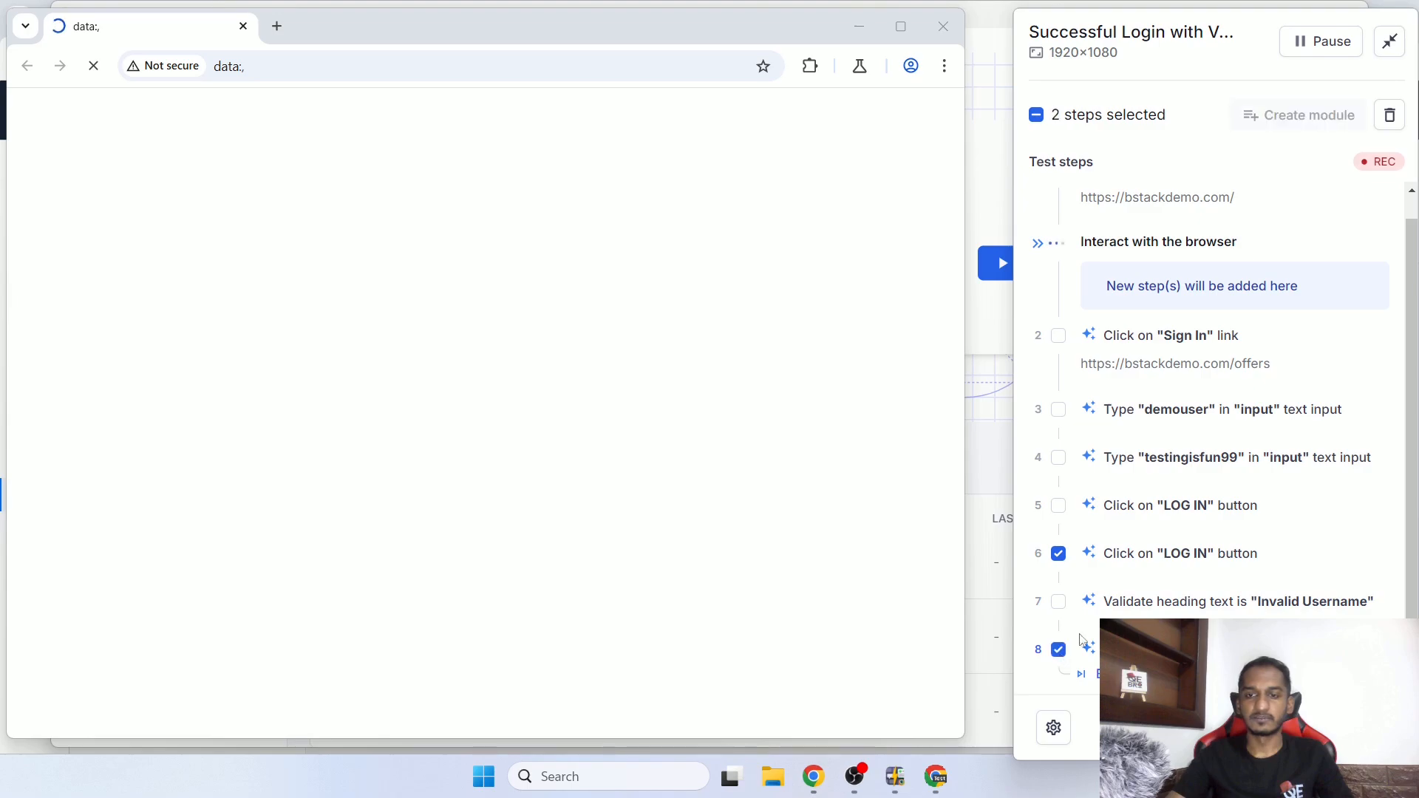
left_click(1393, 120)
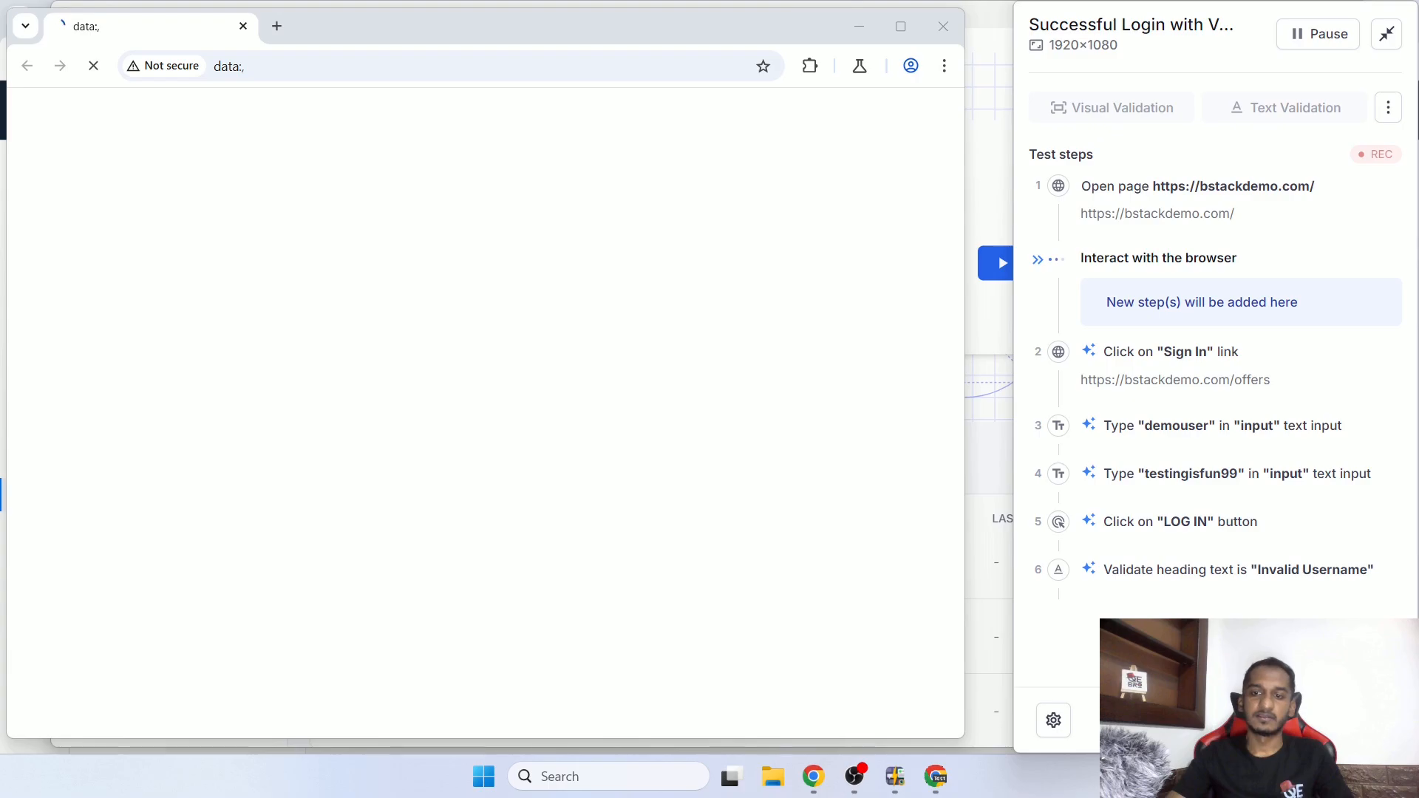
End the test-editing session and close the Low Code Automation desktop app, returning to the test in Chrome
left_click(1234, 720)
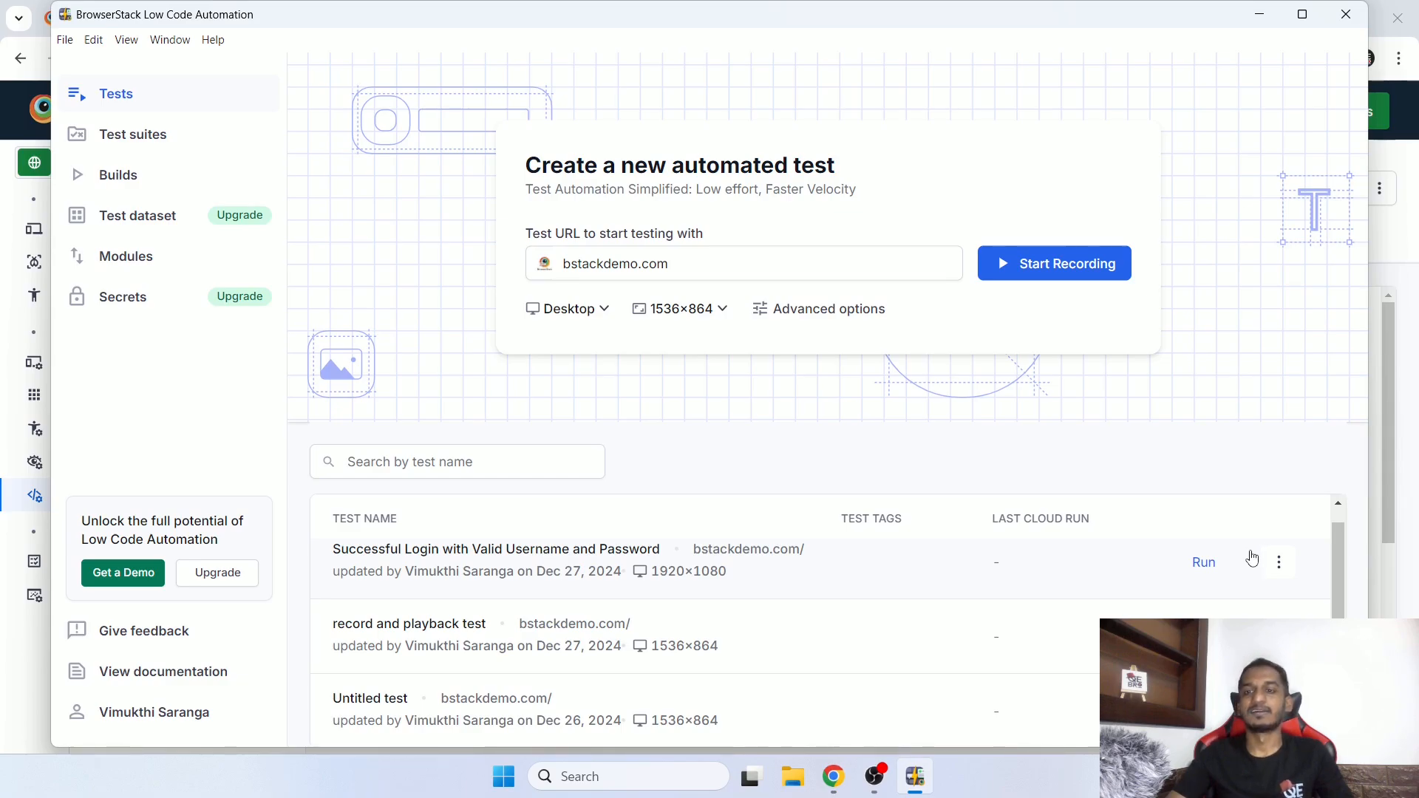
left_click(1348, 17)
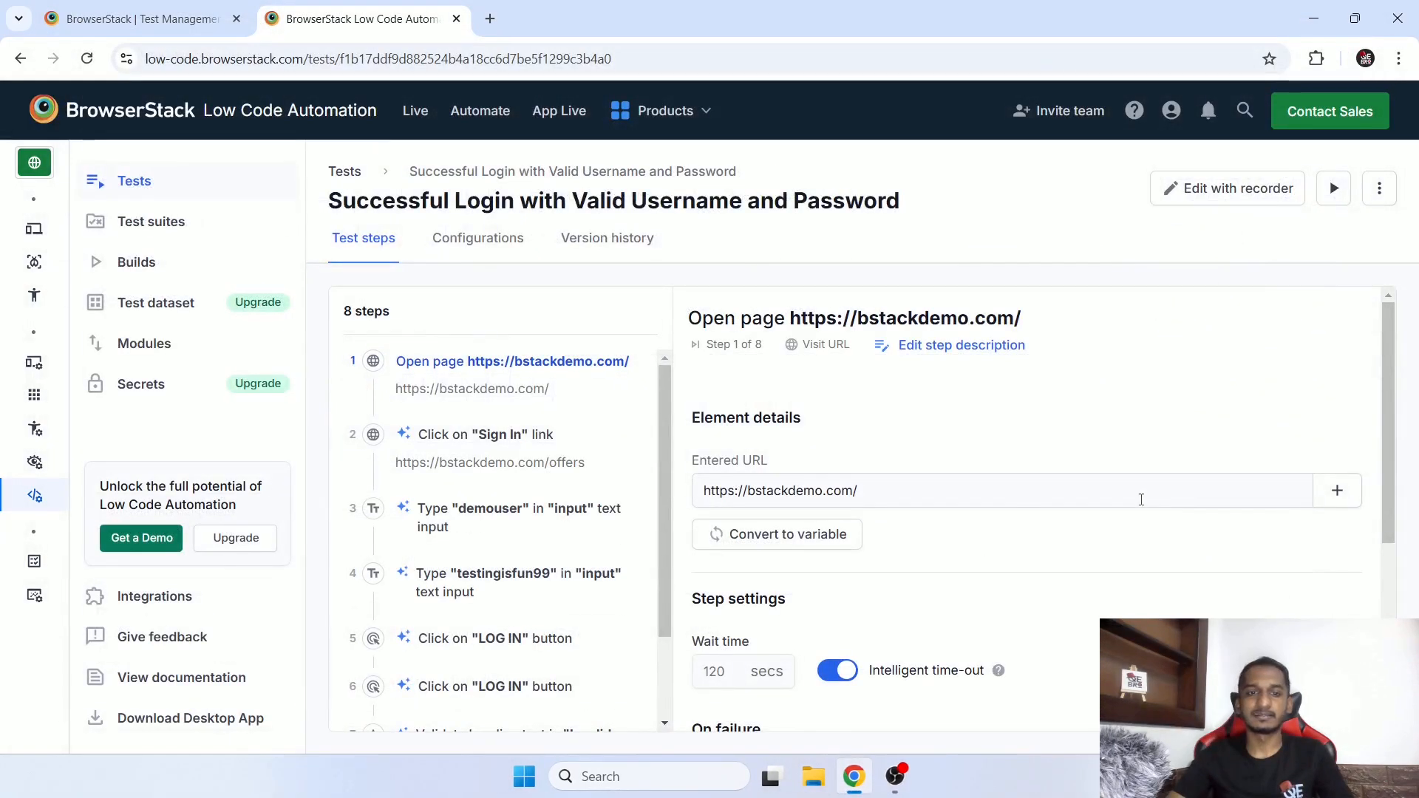
mouse_move(34, 518)
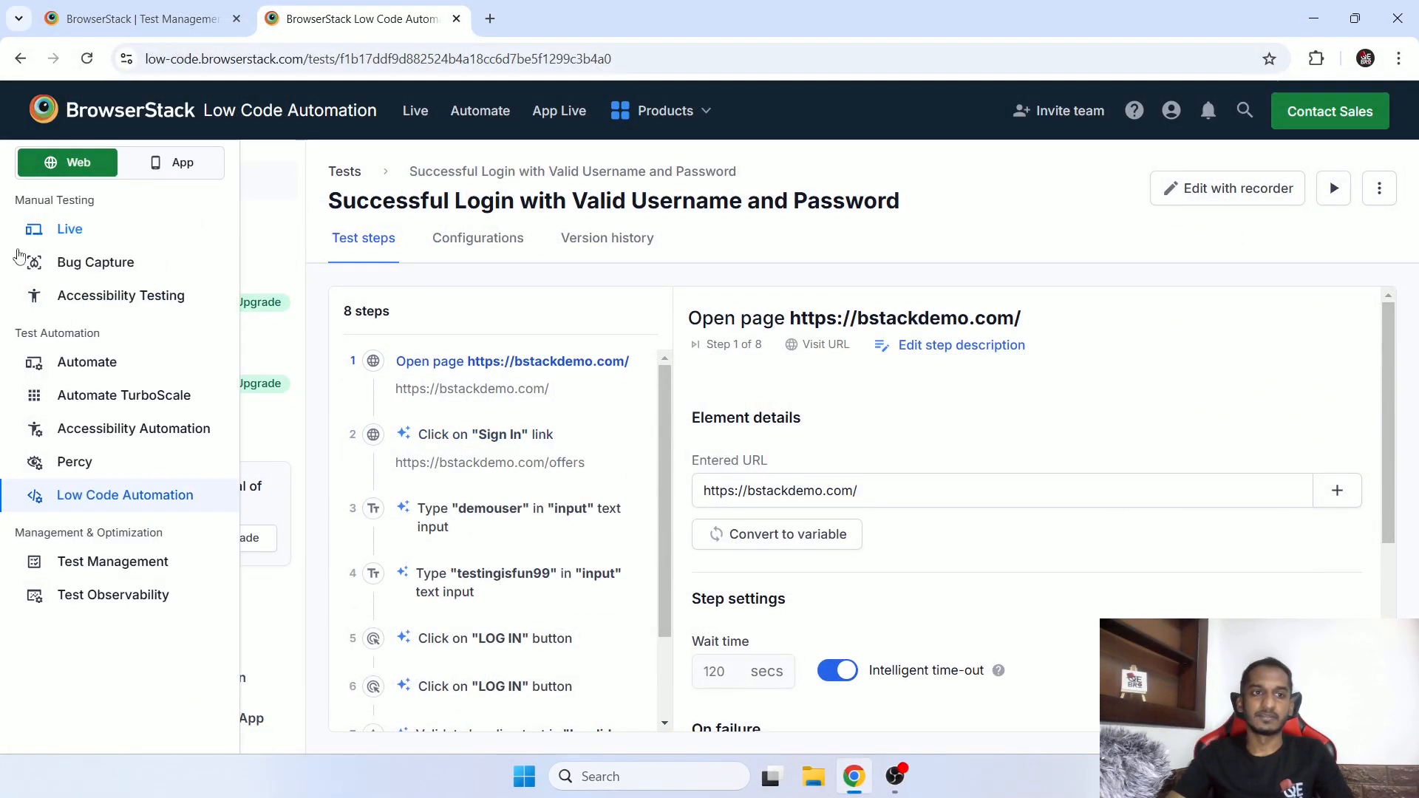